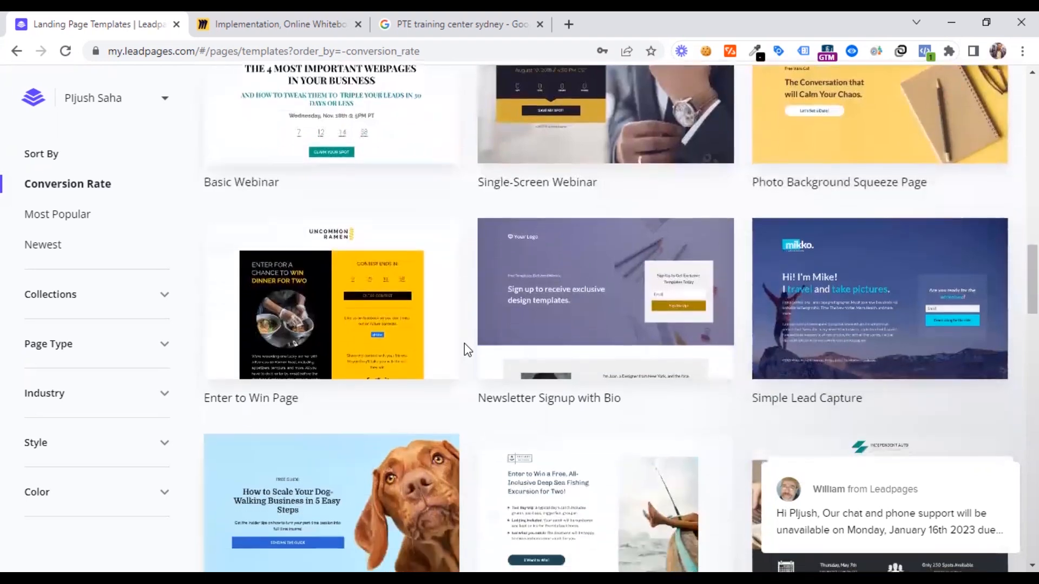
# Browse the landing page templates sorted by conversion rate
pyautogui.scroll(-12, 468, 350)
pyautogui.scroll(-7, 468, 351)
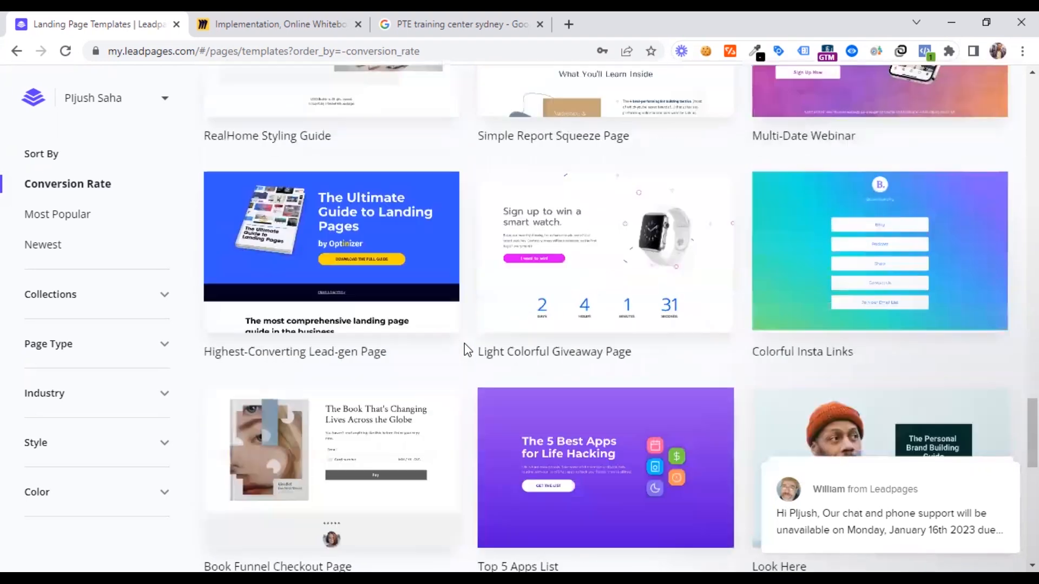
pyautogui.scroll(-1, 468, 351)
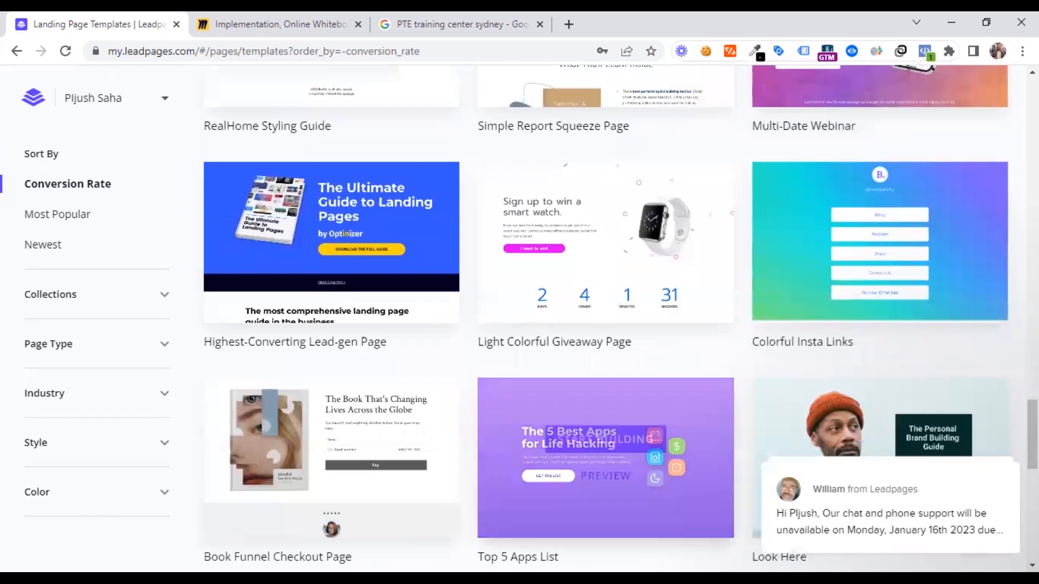
pyautogui.scroll(-7, 452, 341)
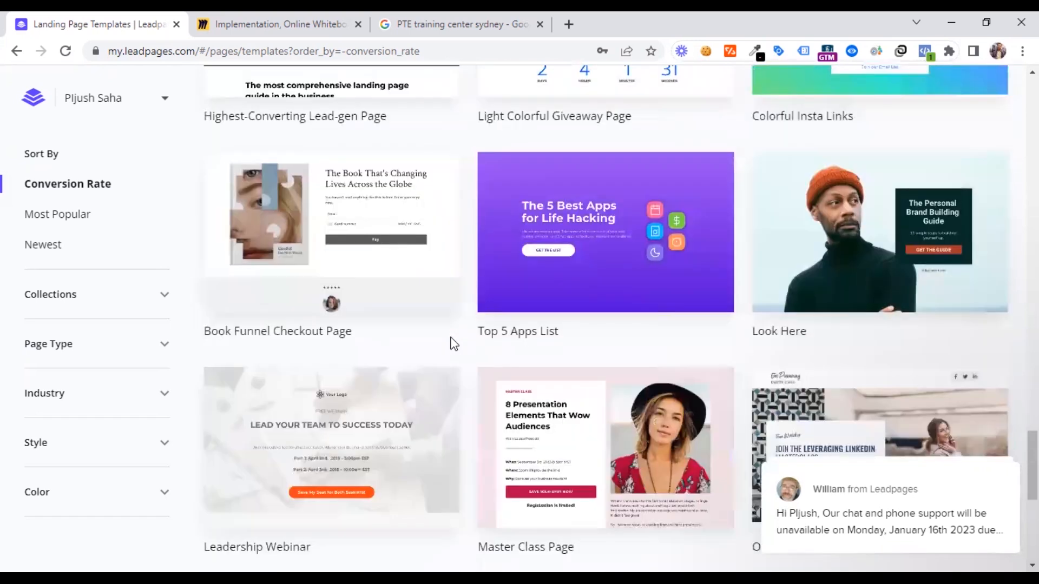
pyautogui.scroll(-8, 460, 381)
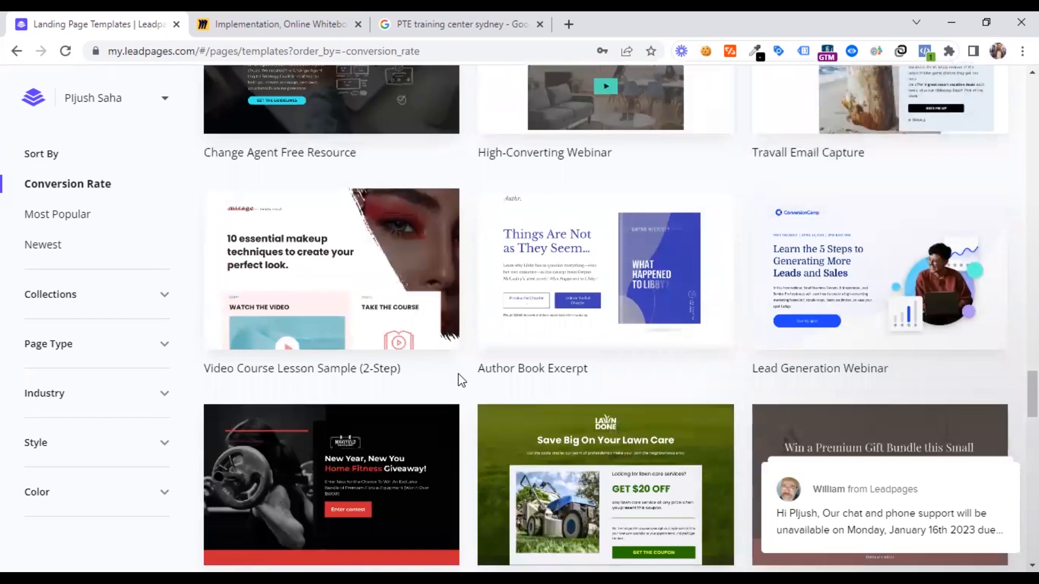
pyautogui.scroll(-8, 461, 378)
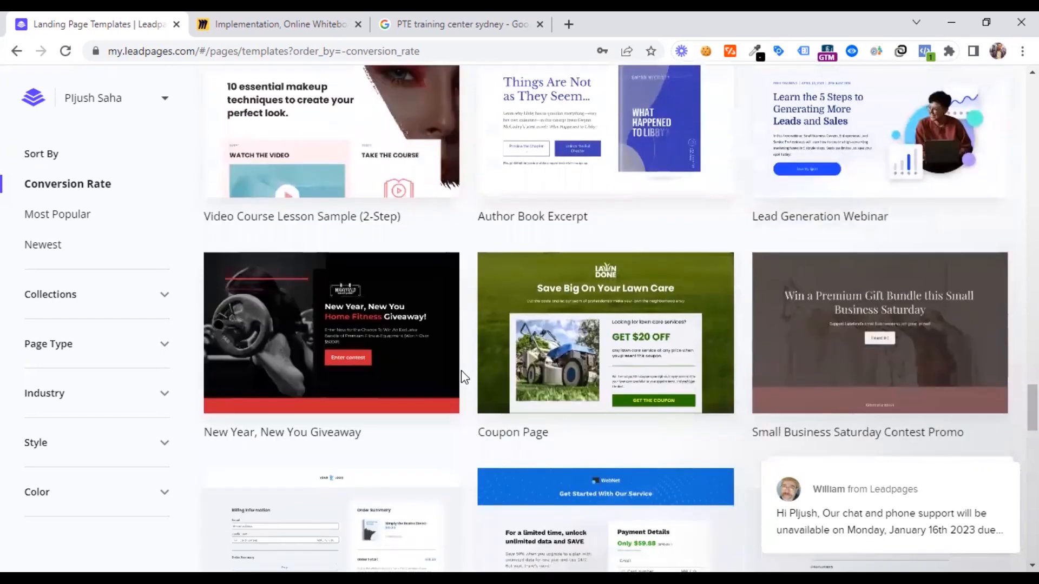
pyautogui.moveTo(460, 366)
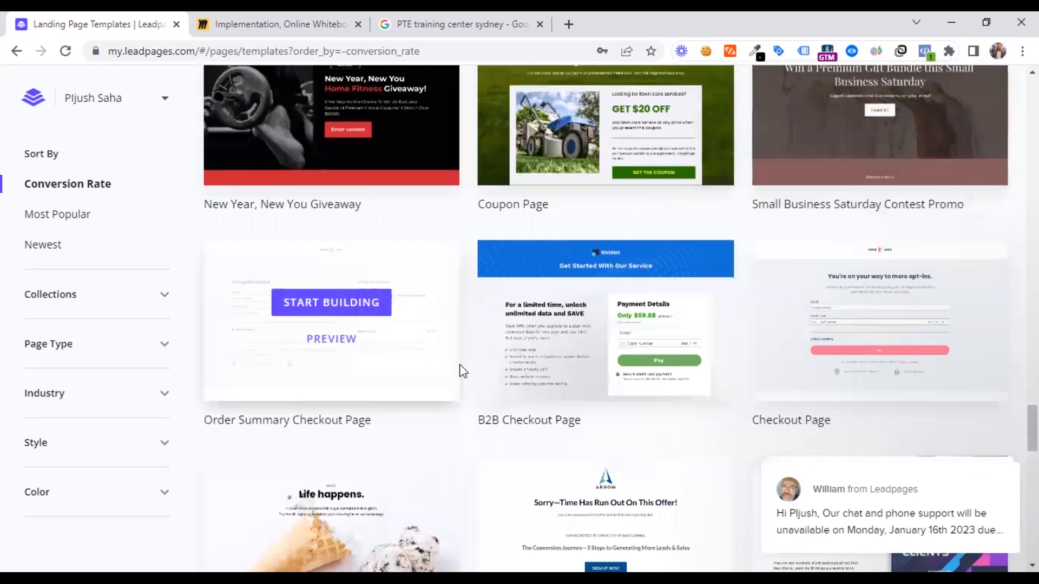
pyautogui.scroll(-1, 463, 371)
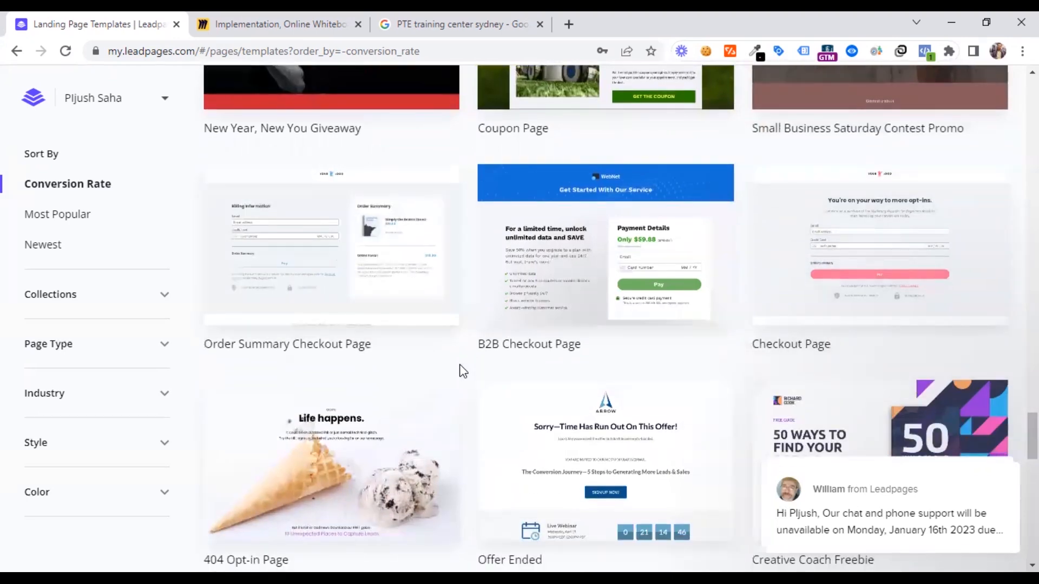
pyautogui.scroll(-2, 463, 371)
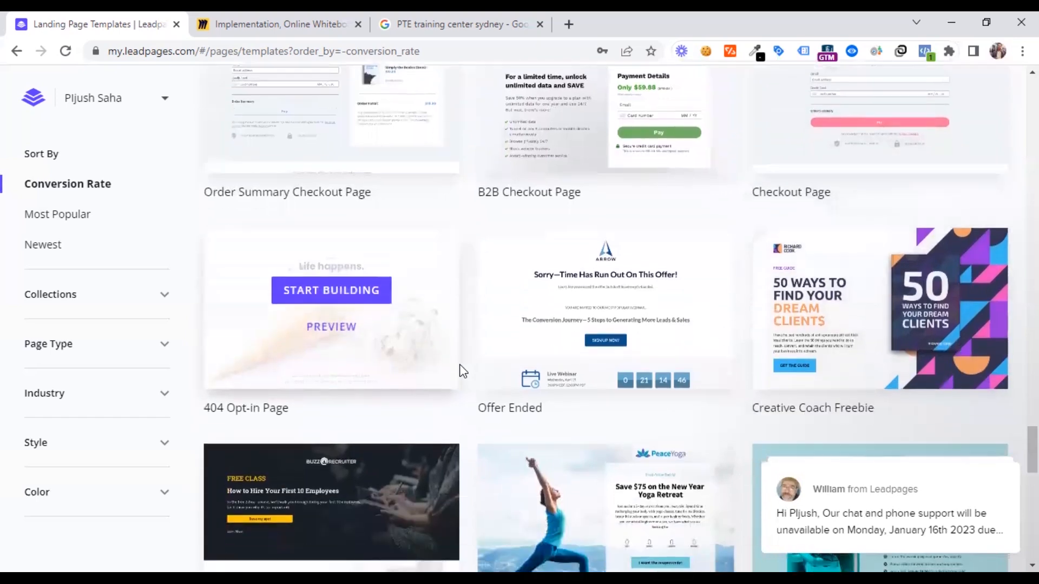
pyautogui.scroll(-1, 462, 371)
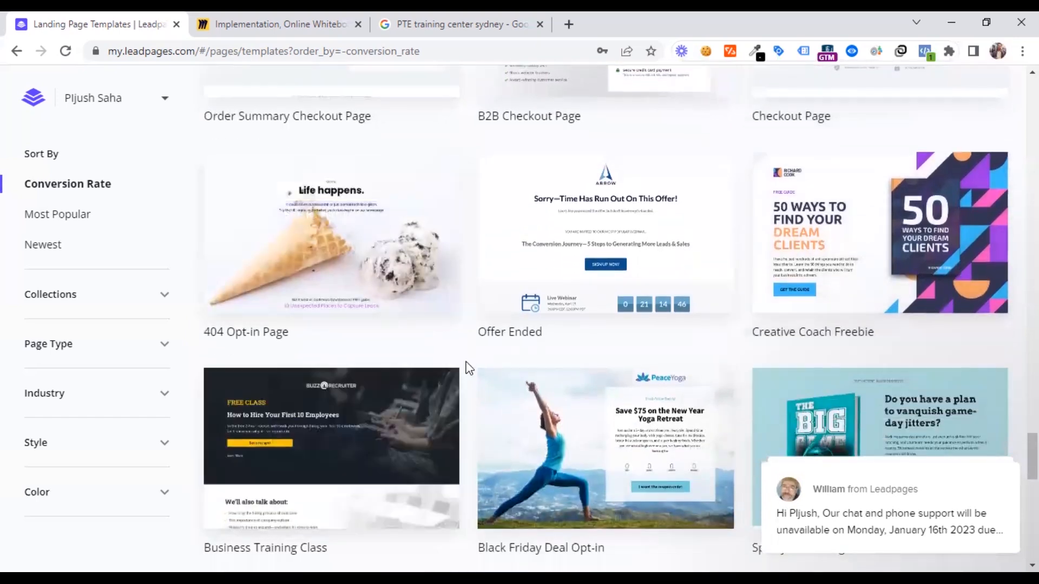
pyautogui.scroll(-4, 470, 361)
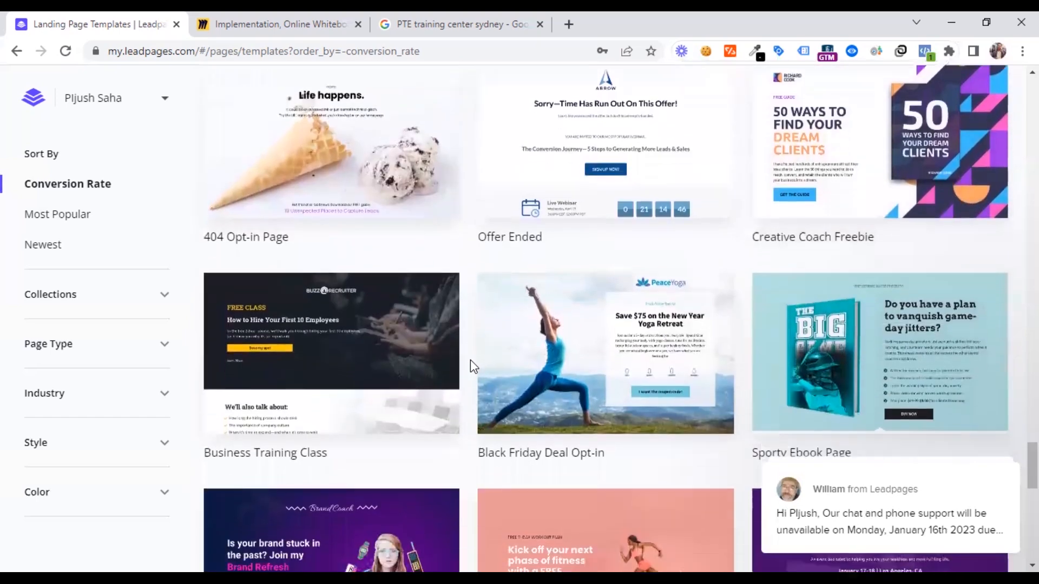
pyautogui.scroll(-4, 470, 361)
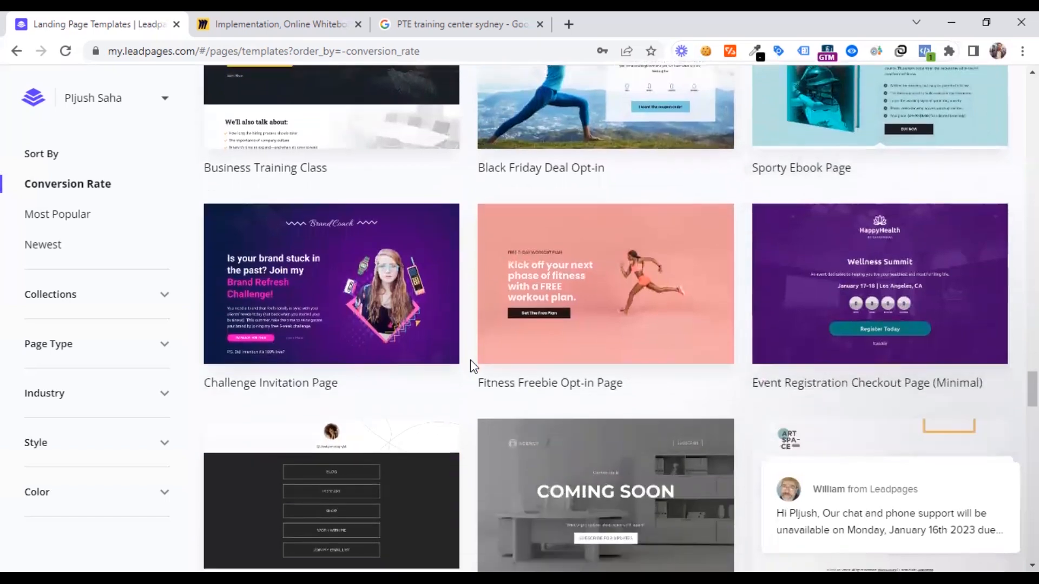
pyautogui.scroll(-2, 469, 359)
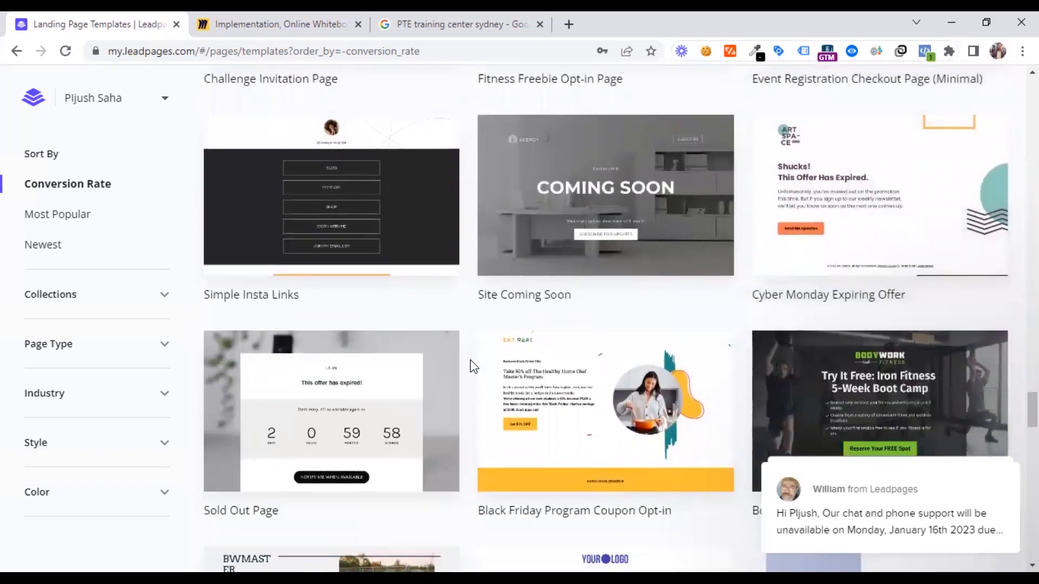
pyautogui.scroll(-4, 470, 359)
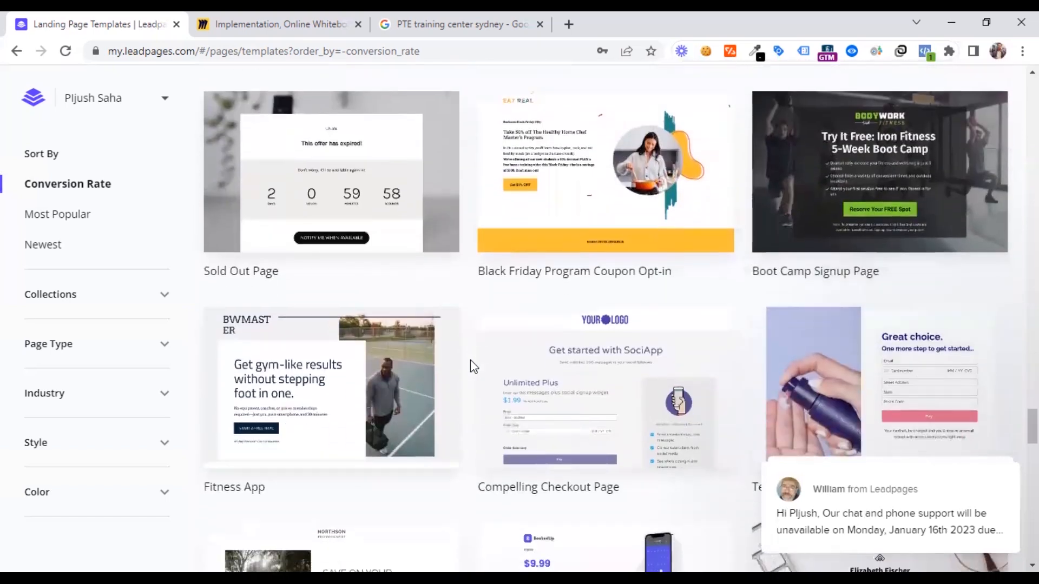
pyautogui.scroll(-1, 470, 359)
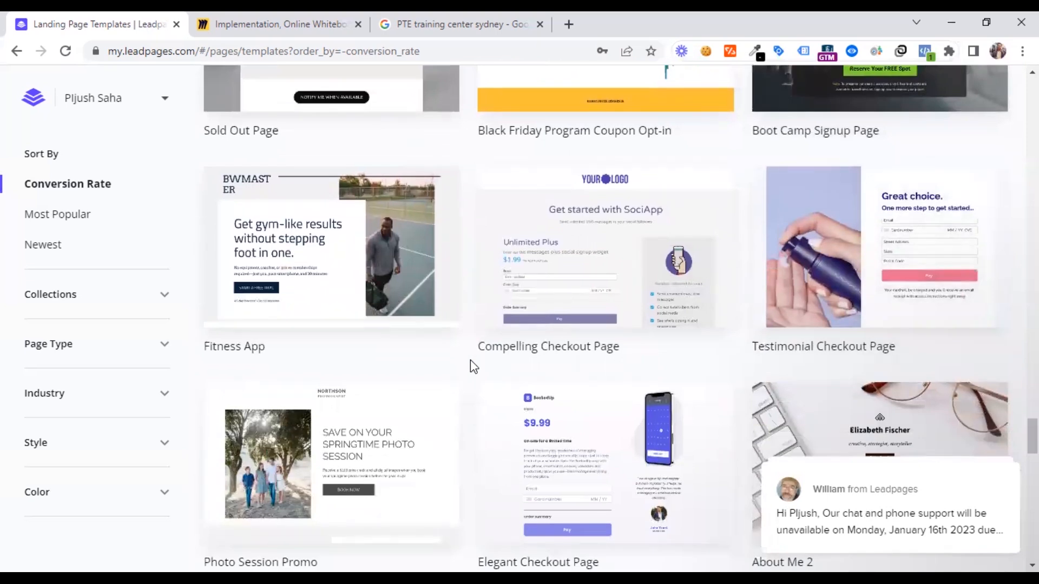
pyautogui.scroll(-2, 470, 361)
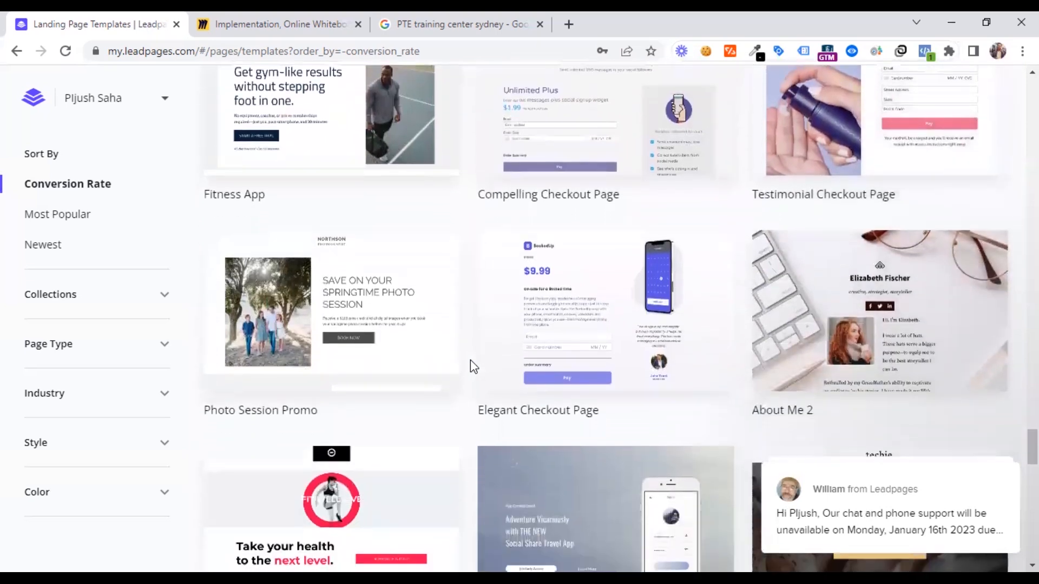
pyautogui.scroll(20, 470, 359)
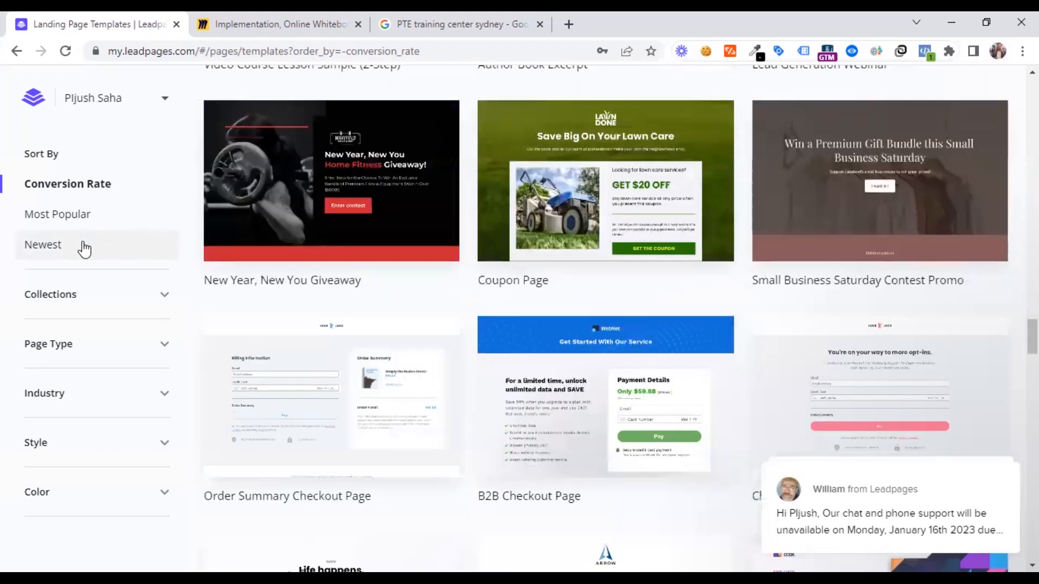
# Examine the Collections and Page Type filter options for the templates, and collapse both lists
pyautogui.click(144, 301)
pyautogui.click(150, 302)
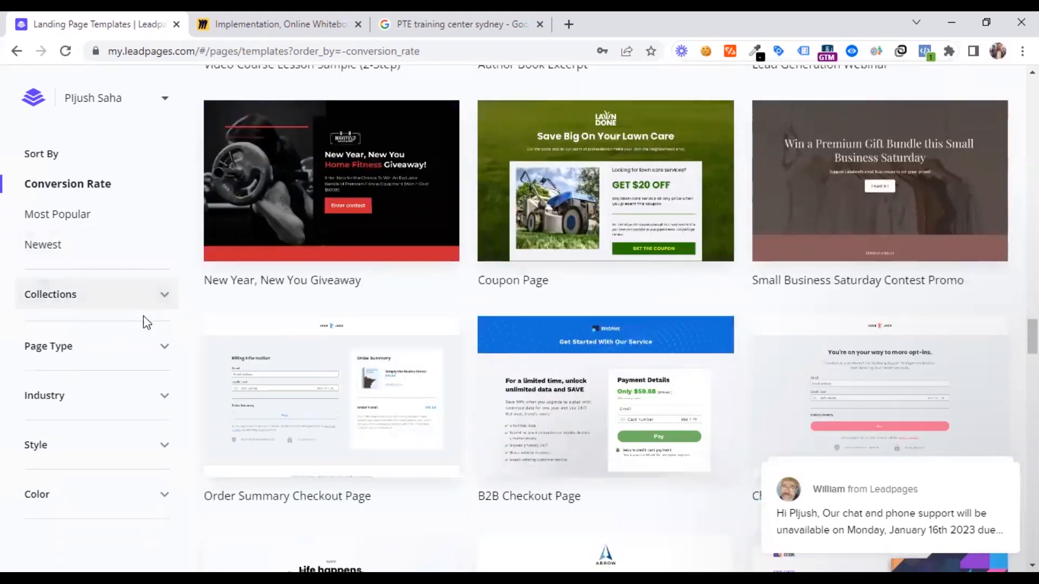
pyautogui.click(128, 341)
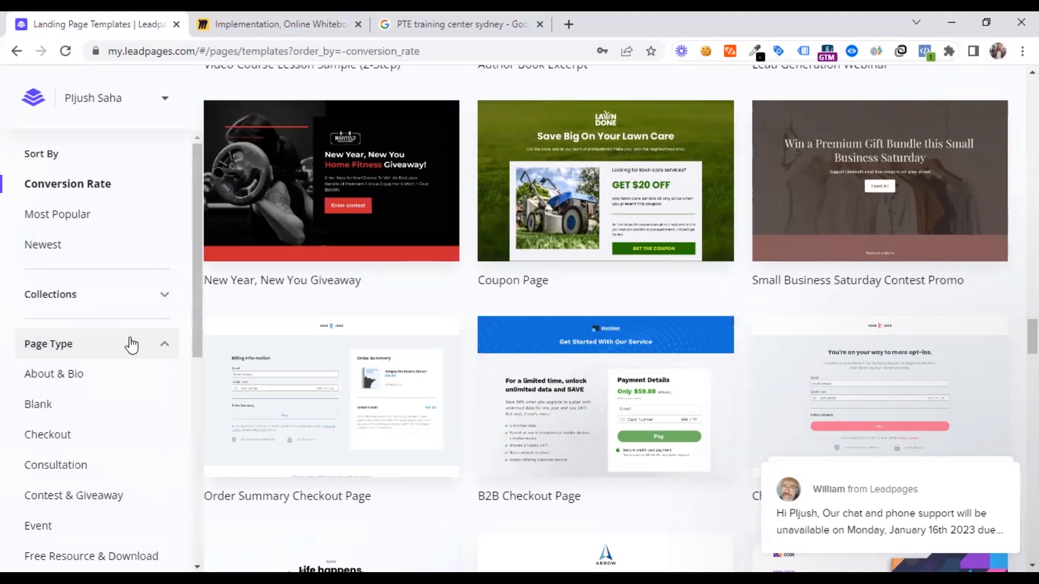
pyautogui.scroll(-2, 122, 387)
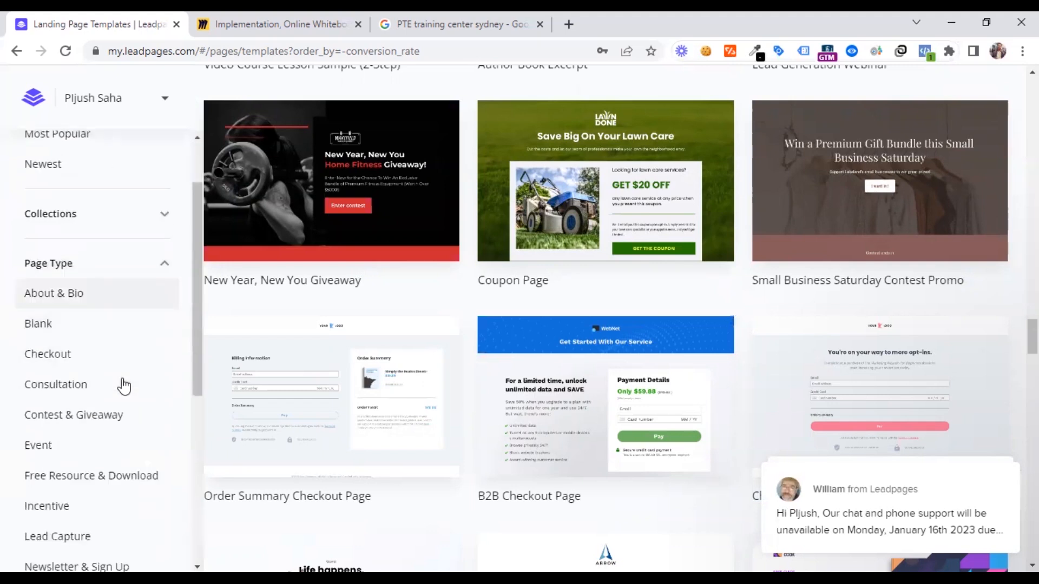
pyautogui.click(125, 274)
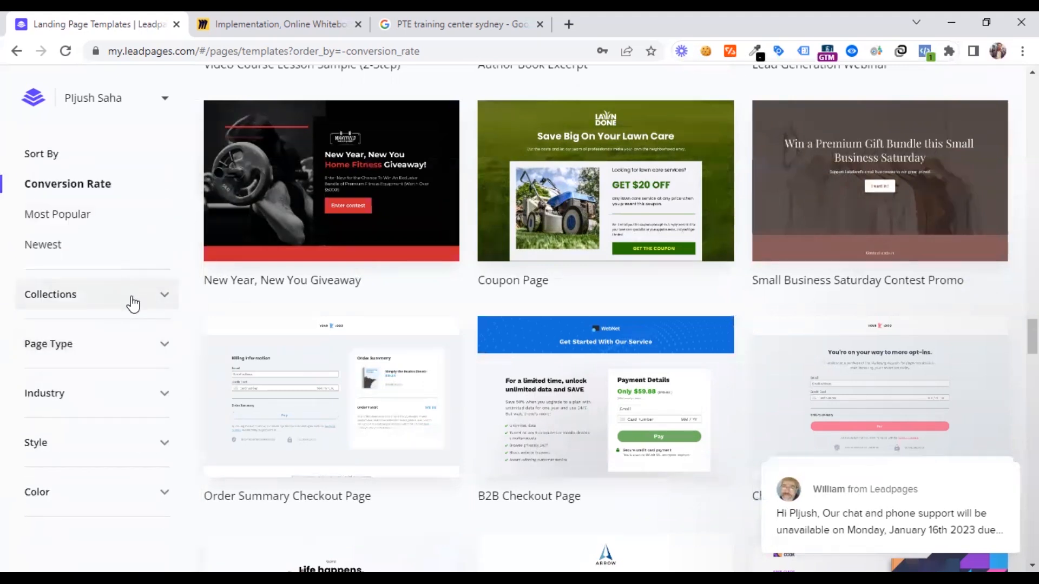
# Filter the landing page templates by the Education industry
pyautogui.click(125, 388)
pyautogui.scroll(-5, 126, 393)
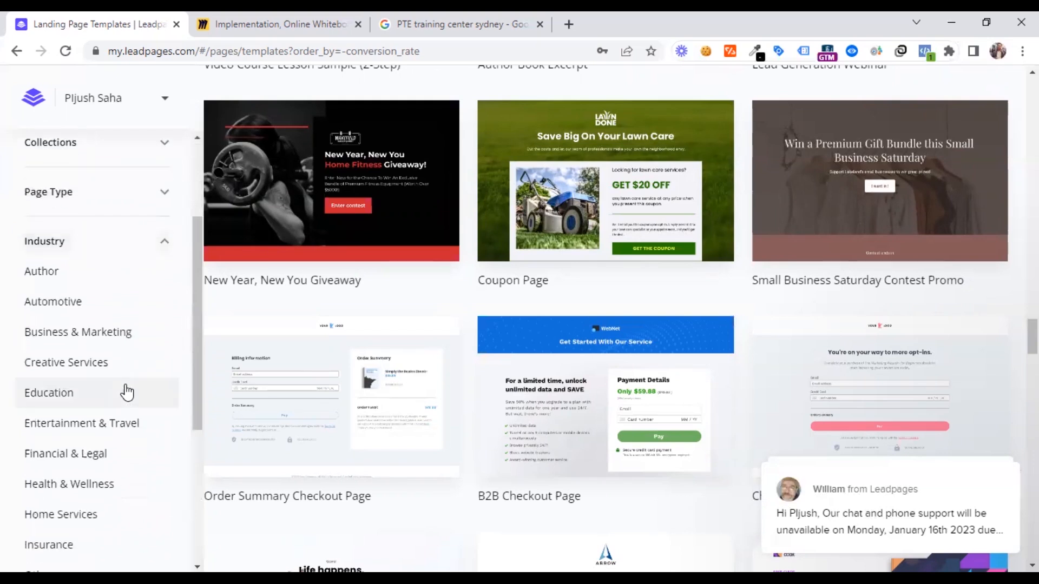
pyautogui.scroll(-1, 127, 391)
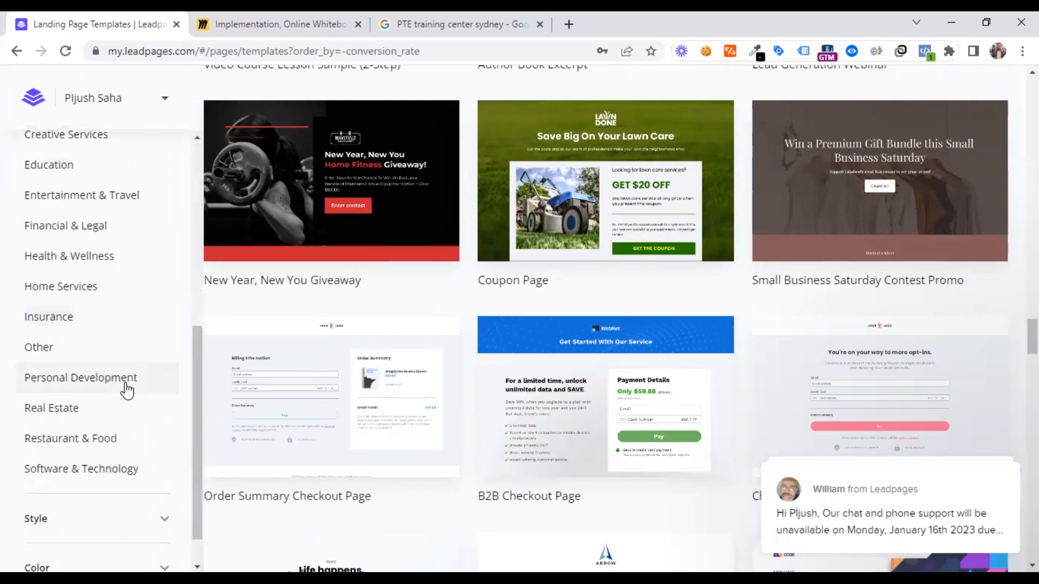
pyautogui.click(43, 166)
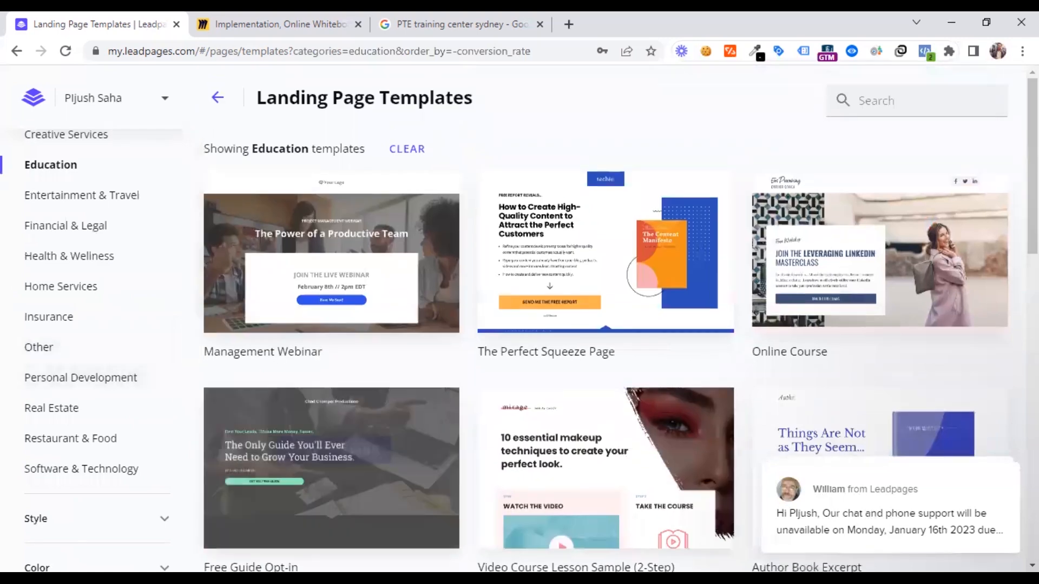
# Examine the Style and Color filter options available for the Education templates
pyautogui.scroll(-2, 104, 372)
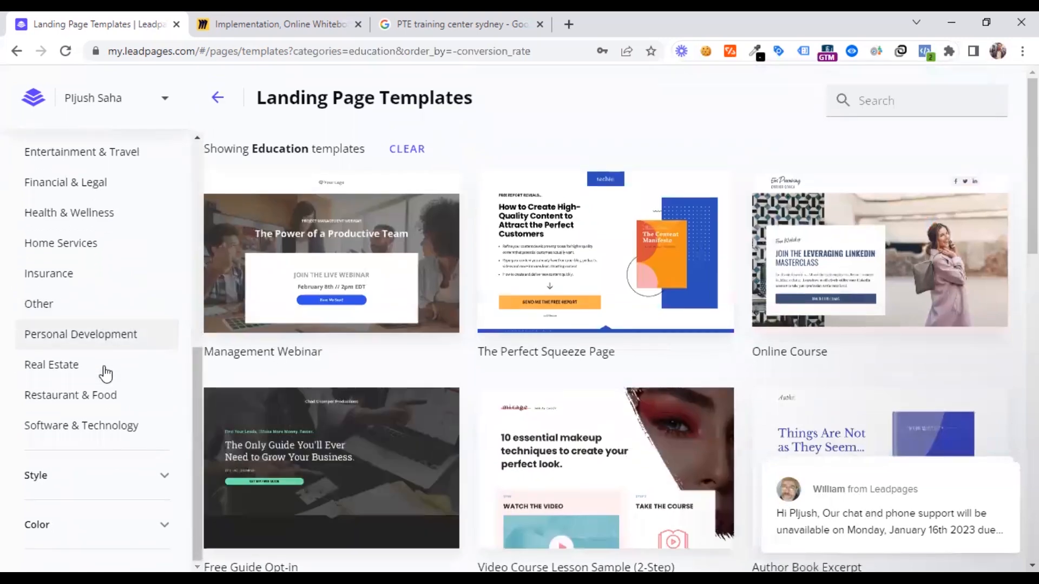
pyautogui.click(155, 484)
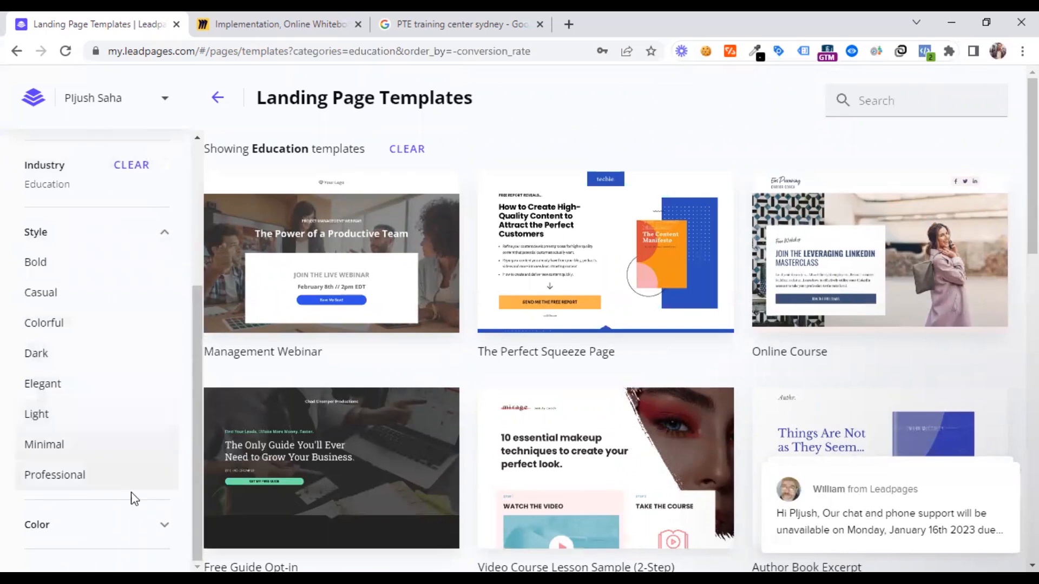
pyautogui.click(115, 523)
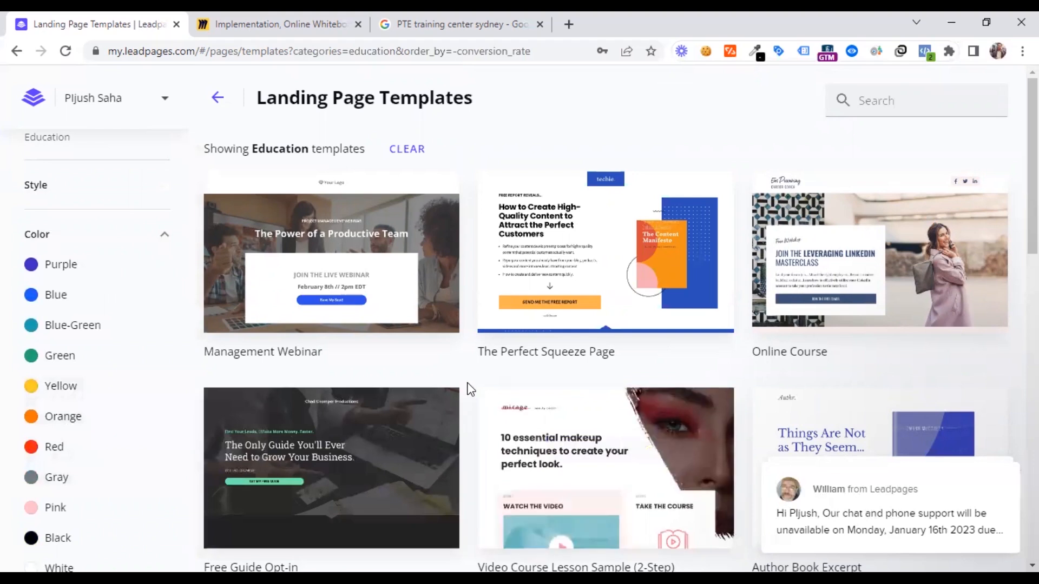
# Look through the Education templates and open the preview of the Webinar Replay template
pyautogui.scroll(-2, 470, 386)
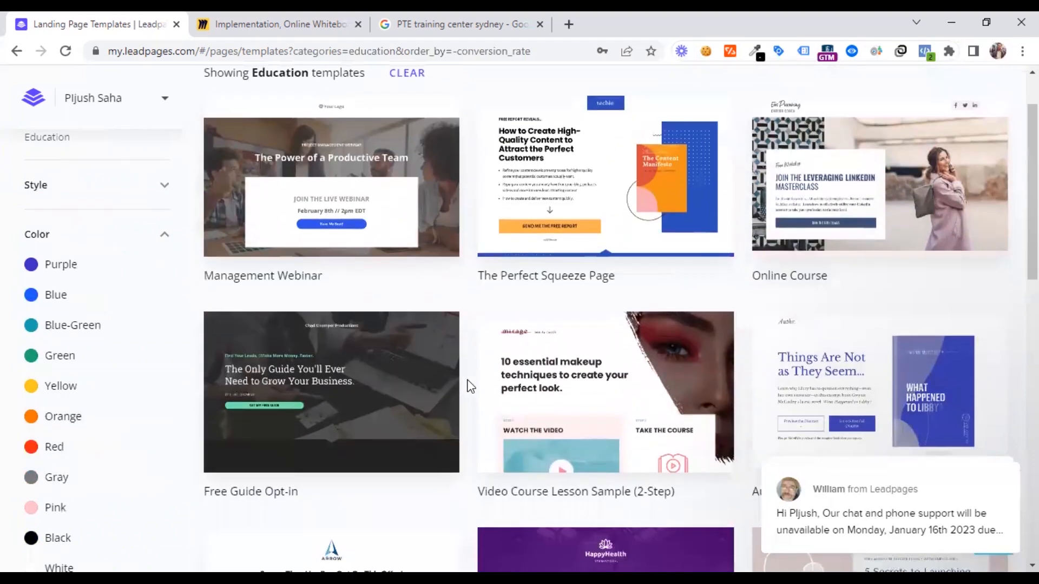
pyautogui.scroll(-2, 470, 386)
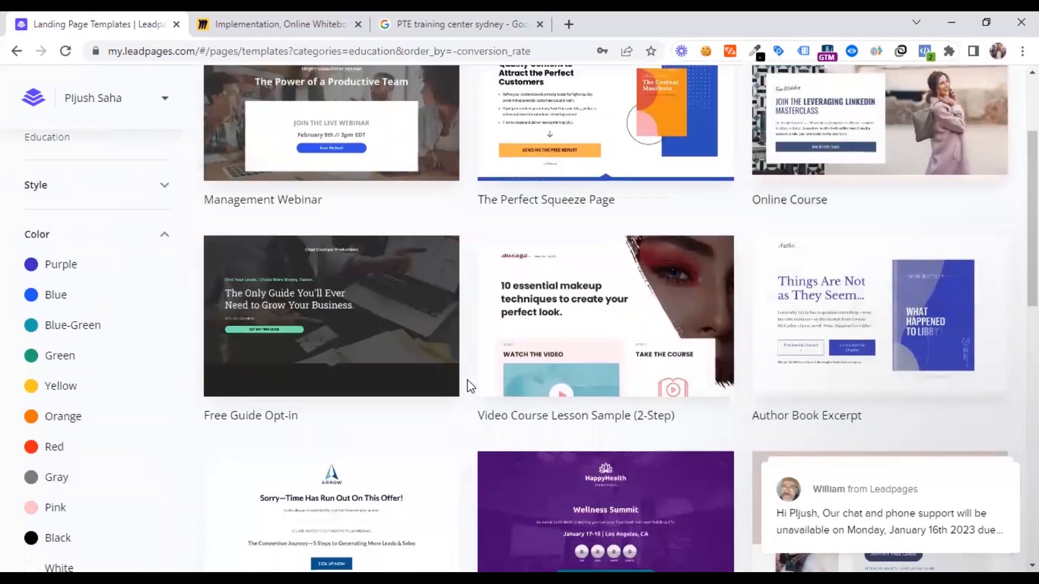
pyautogui.scroll(-3, 470, 385)
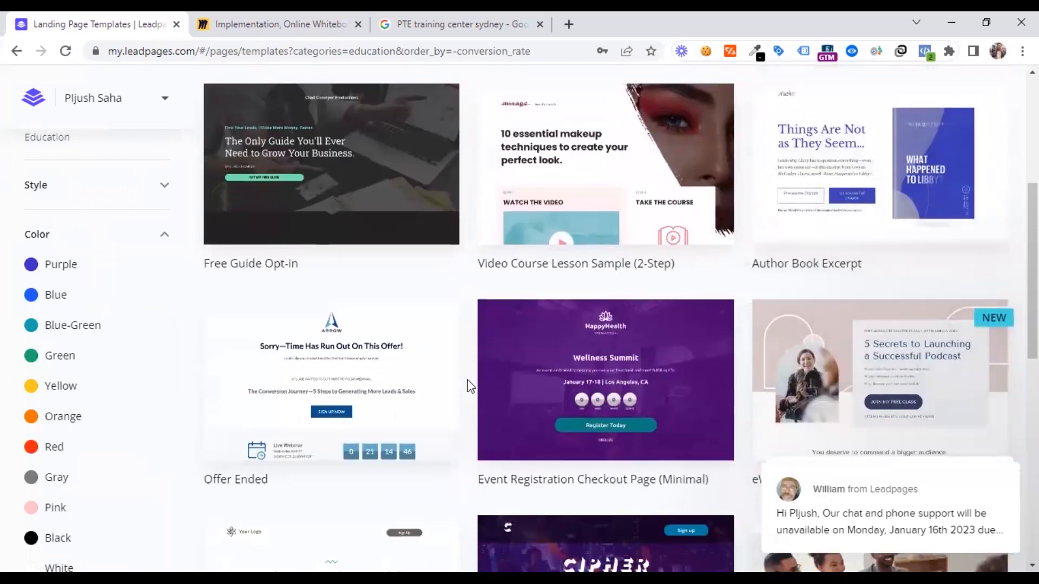
pyautogui.scroll(-4, 469, 386)
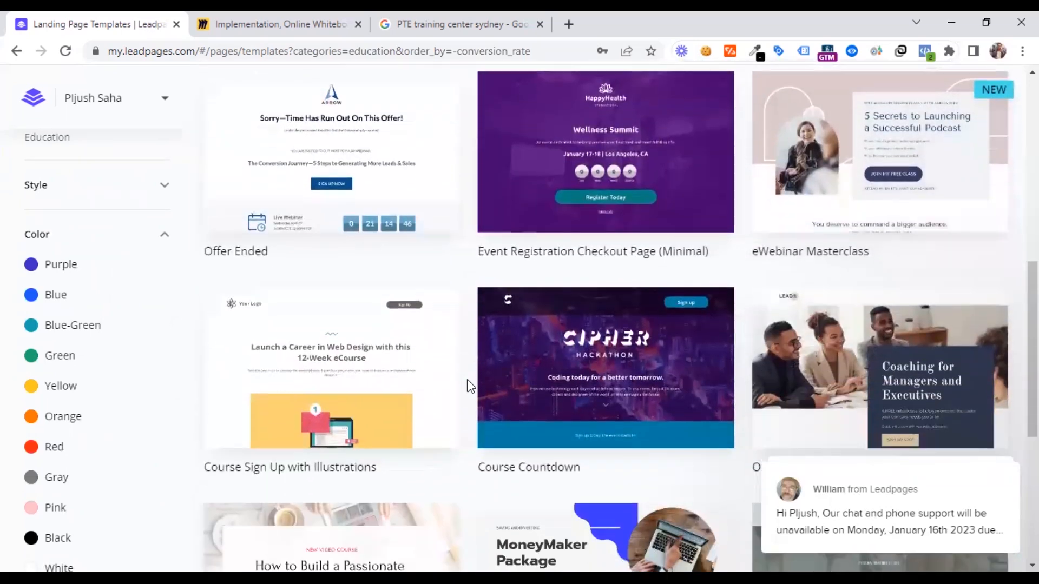
pyautogui.scroll(-5, 470, 385)
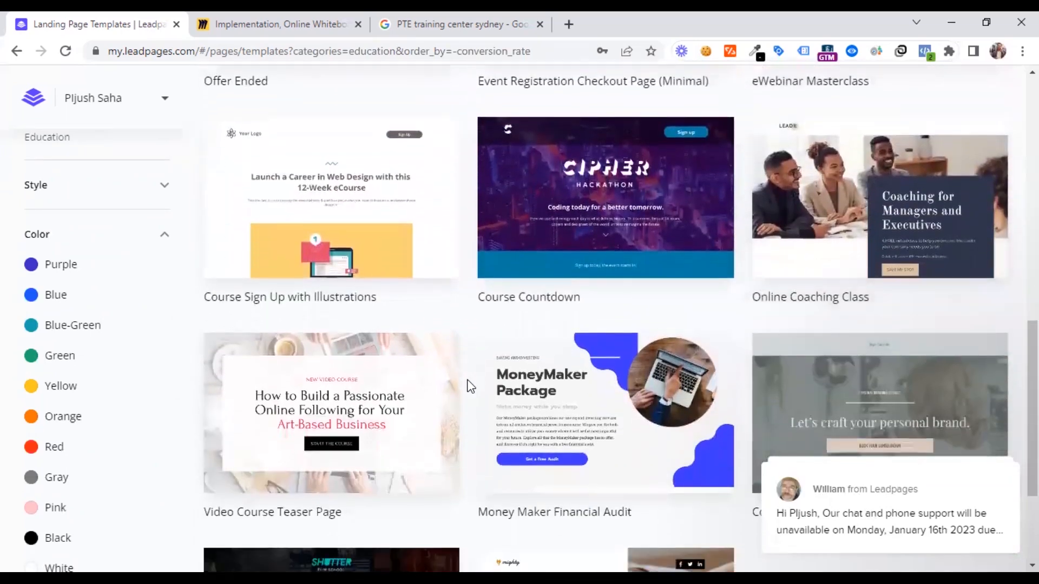
pyautogui.scroll(-1, 470, 385)
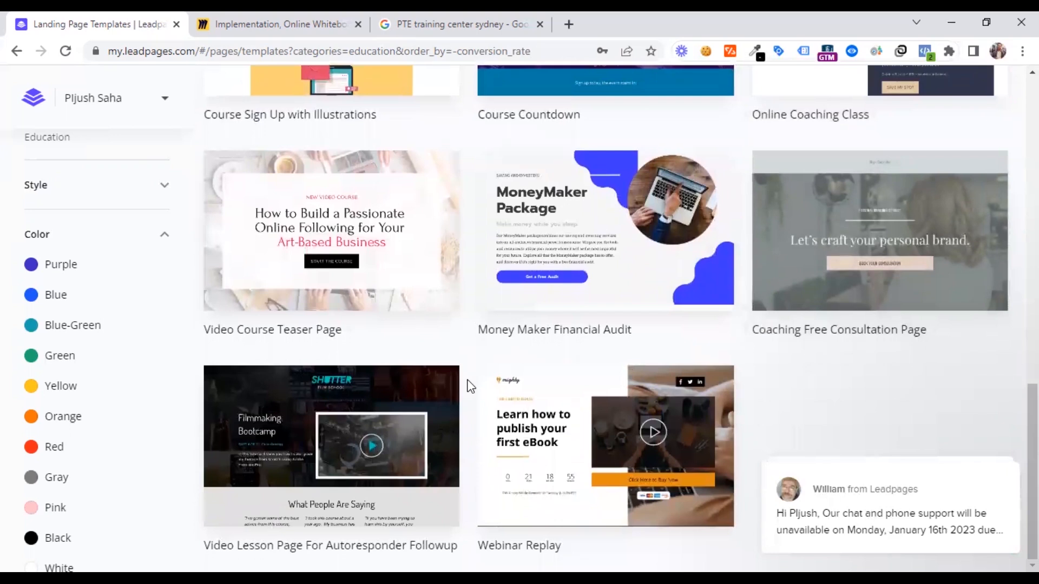
pyautogui.moveTo(433, 416)
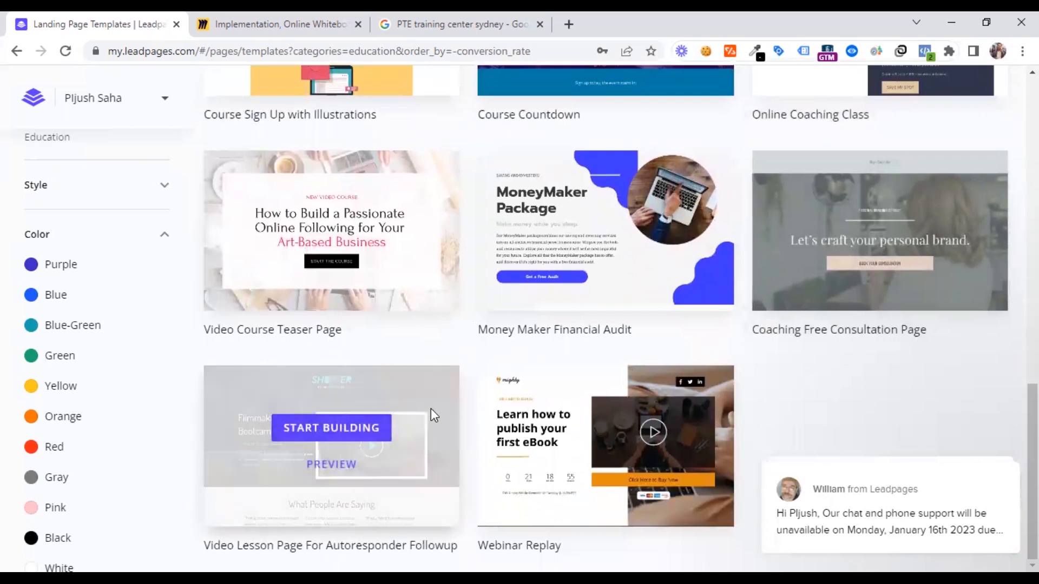
pyautogui.moveTo(604, 476)
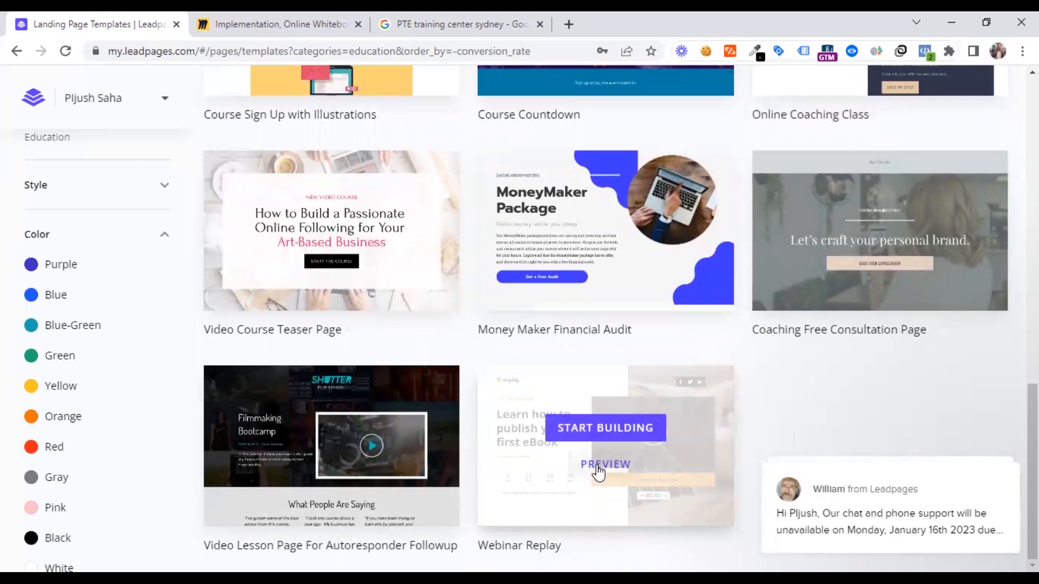
pyautogui.click(598, 471)
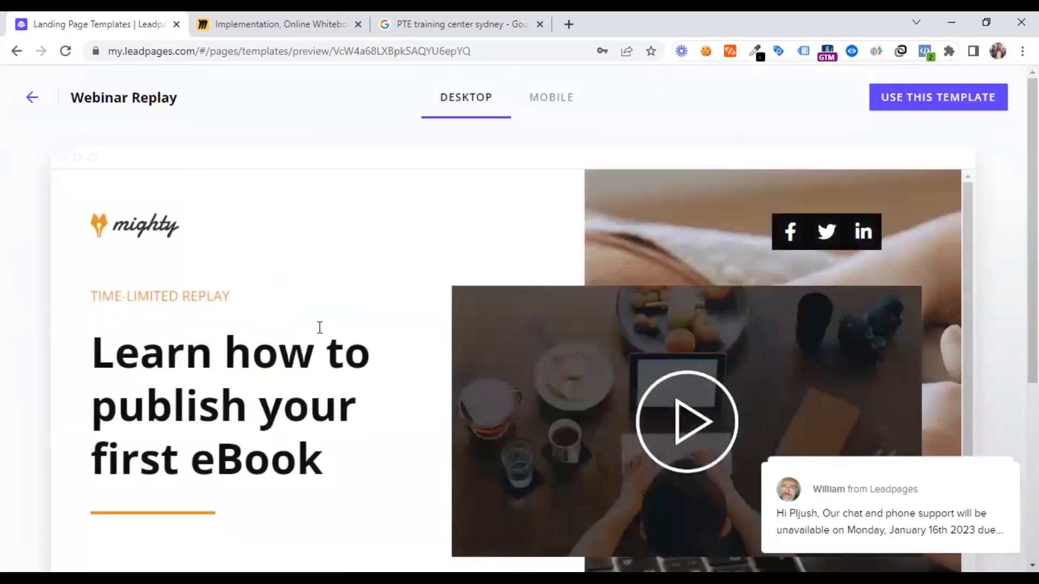
# Examine the desktop preview of the Webinar Replay template from its headline and countdown to the guarantee section and footer
pyautogui.scroll(-10, 329, 346)
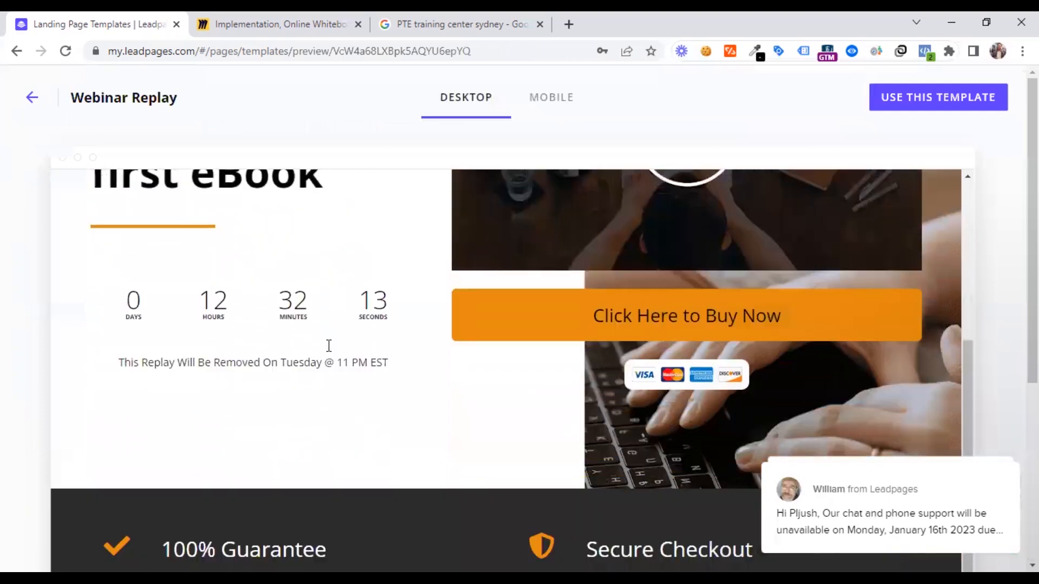
pyautogui.scroll(-3, 329, 352)
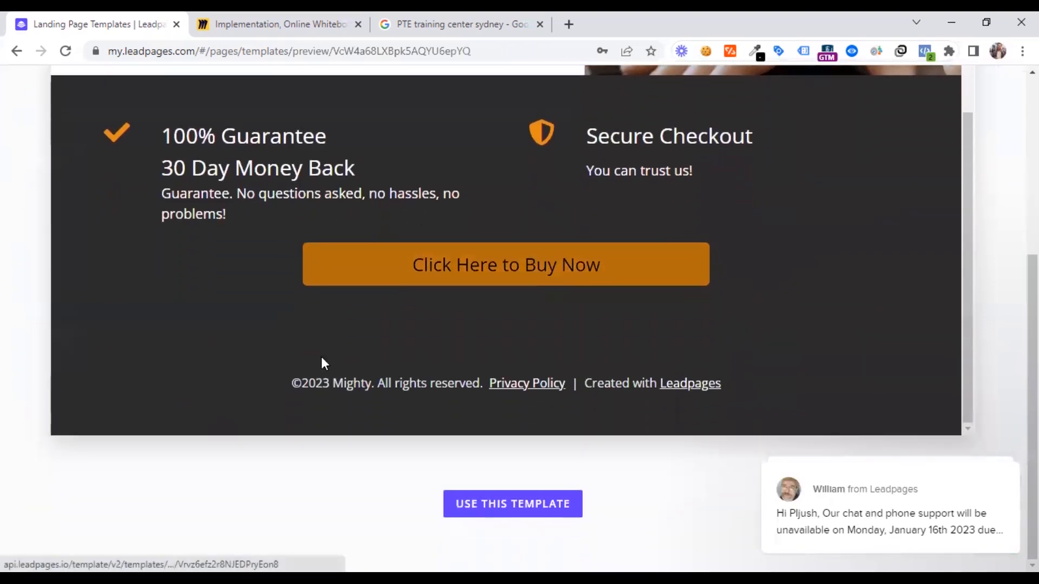
pyautogui.scroll(5, 259, 409)
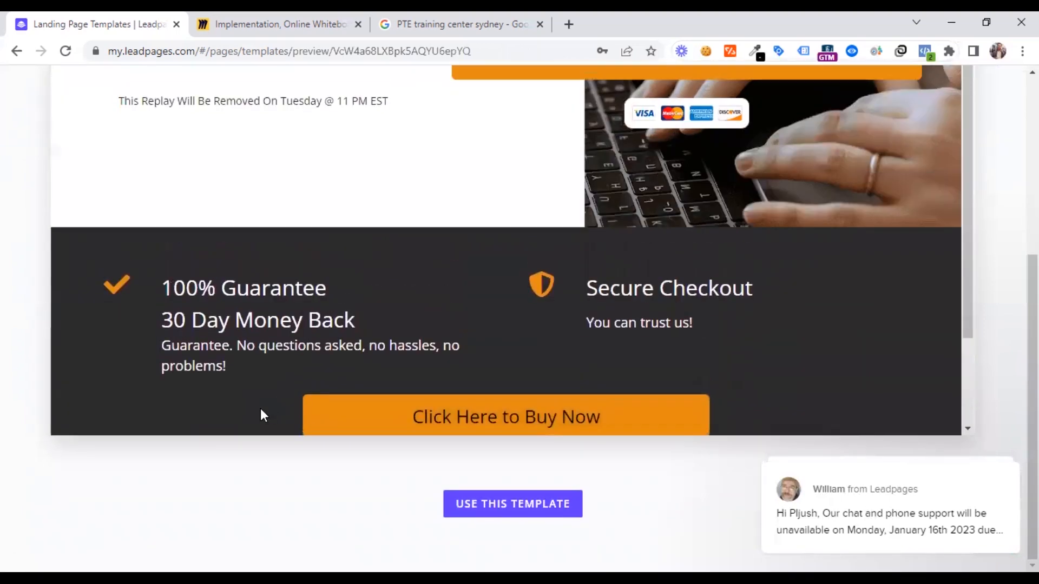
pyautogui.scroll(2, 260, 413)
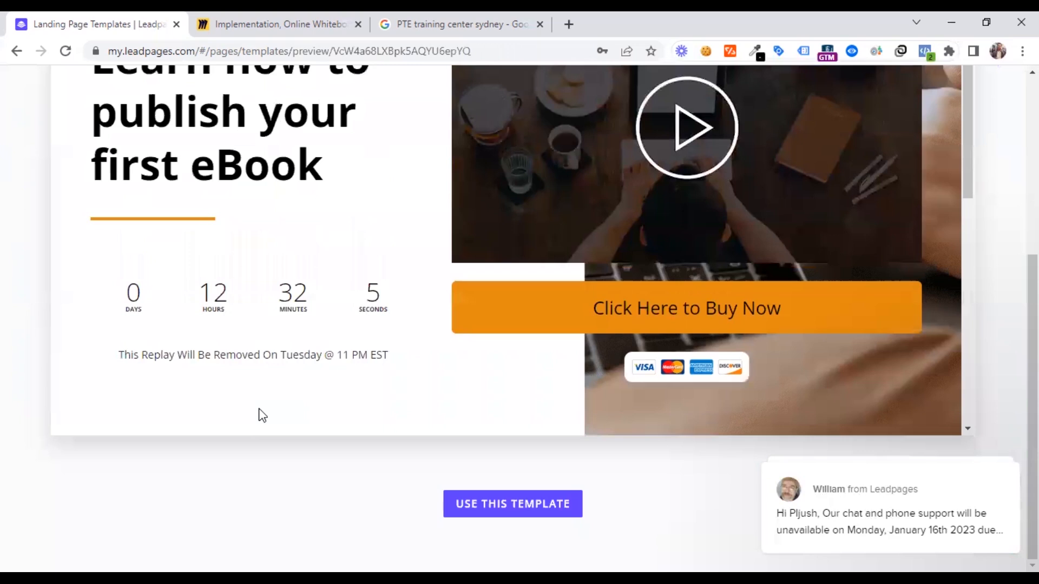
pyautogui.scroll(8, 262, 415)
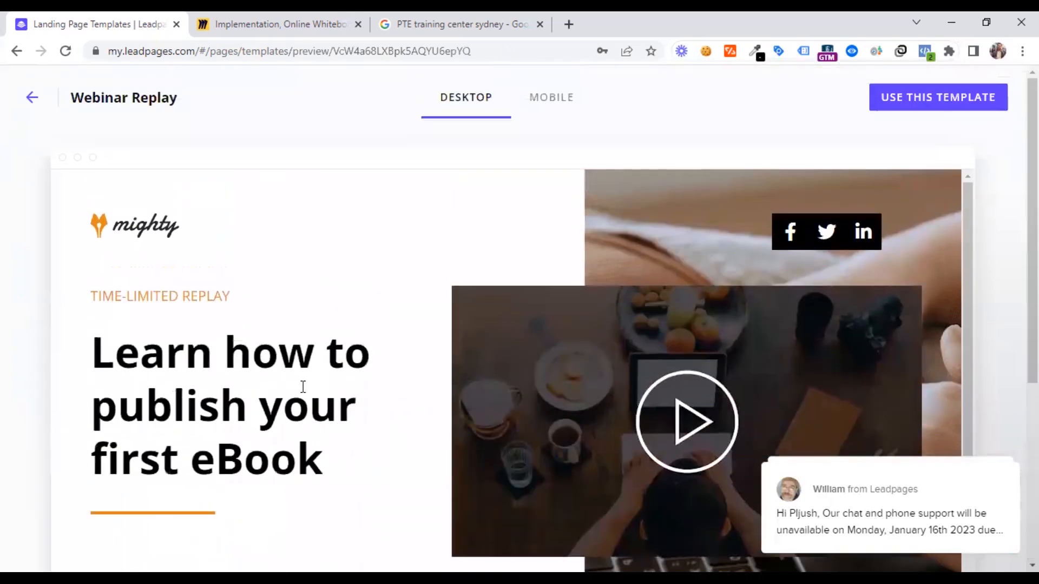
pyautogui.scroll(-3, 308, 387)
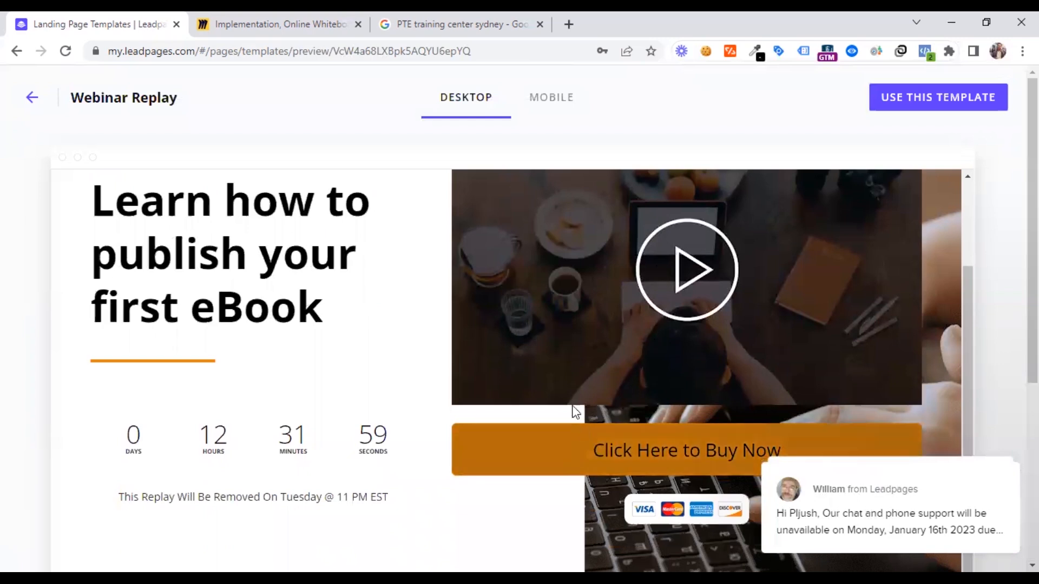
pyautogui.scroll(-1, 576, 411)
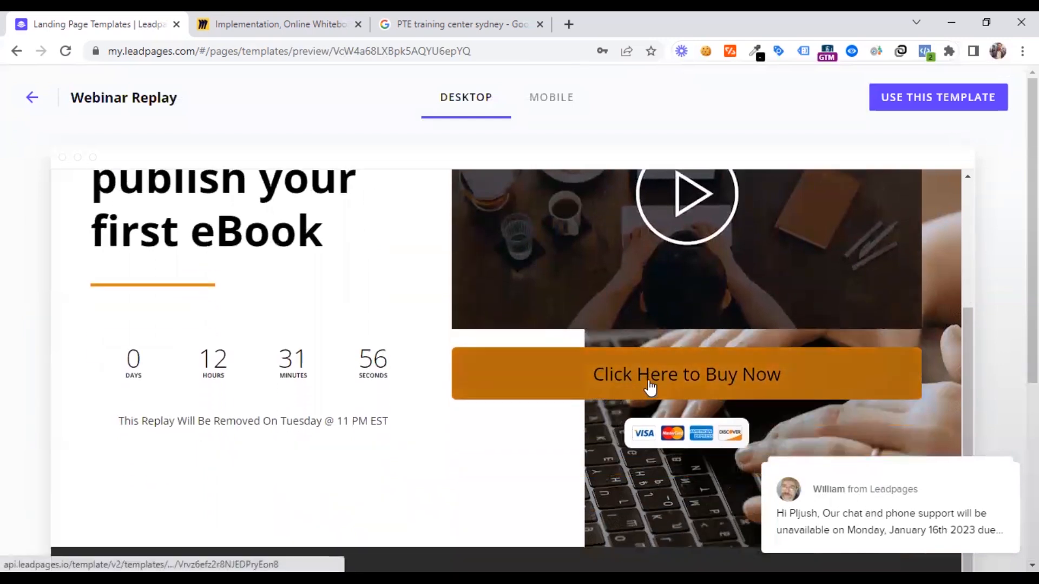
pyautogui.scroll(3, 297, 362)
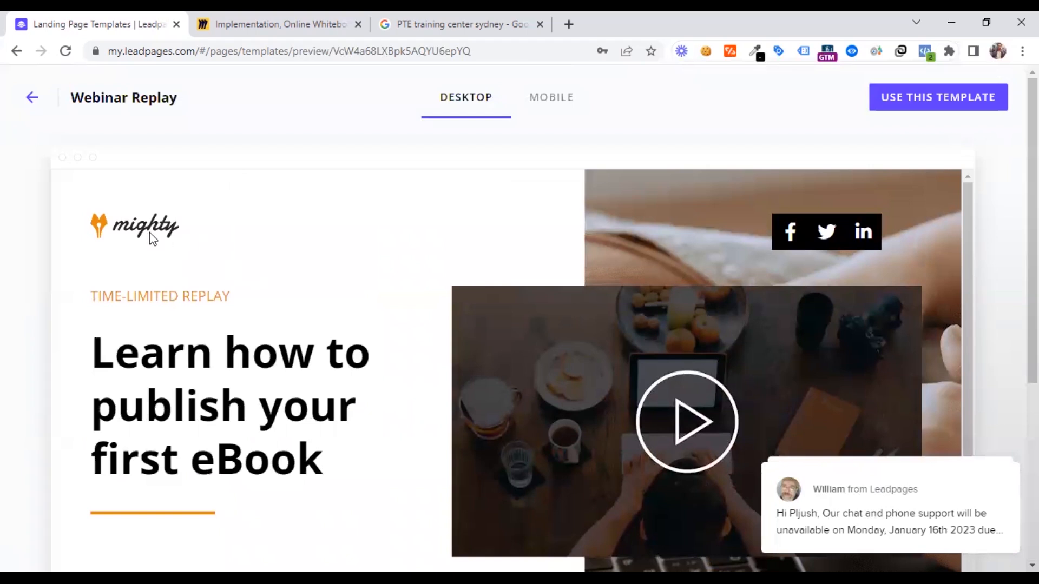
# Examine the mobile preview of the Webinar Replay template, and return to its desktop version
pyautogui.click(549, 103)
pyautogui.scroll(-10, 455, 336)
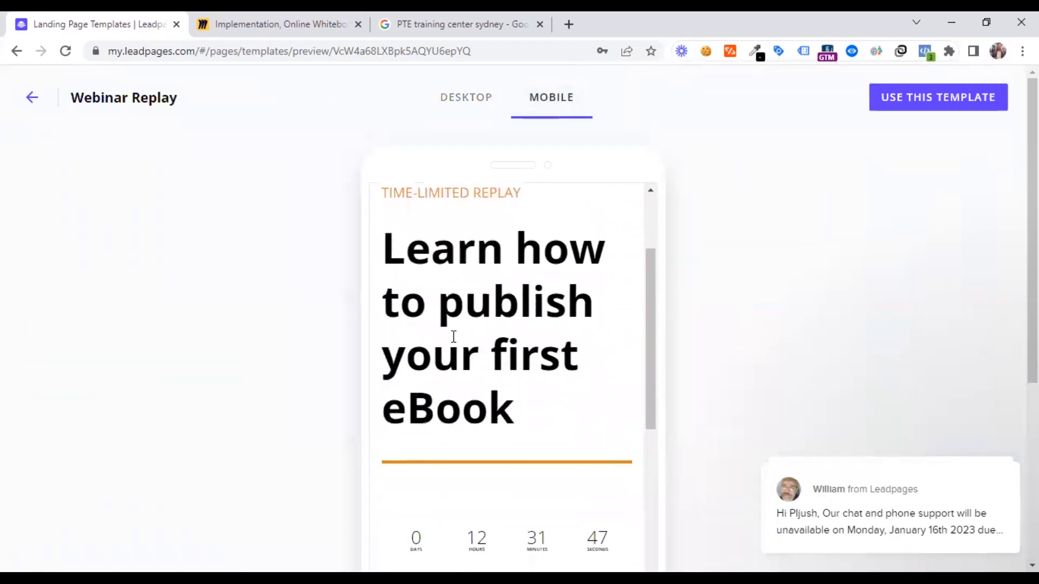
pyautogui.scroll(-4, 452, 336)
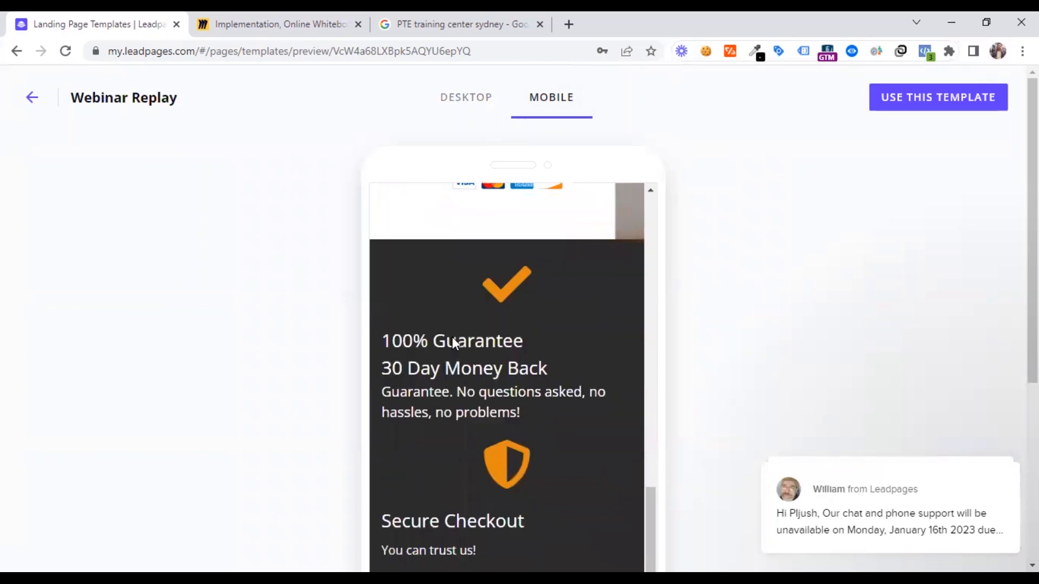
pyautogui.scroll(15, 453, 336)
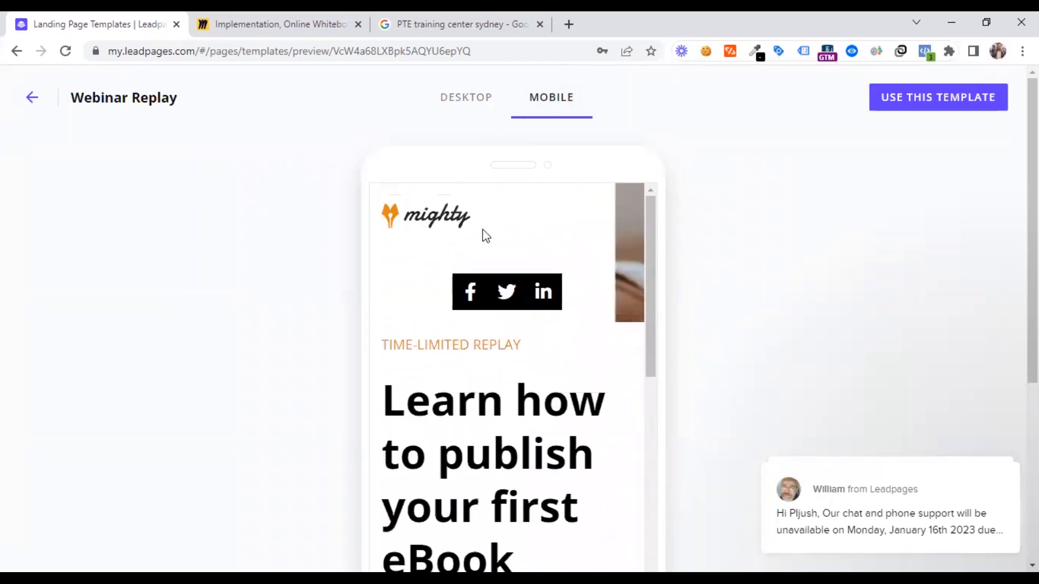
pyautogui.click(466, 100)
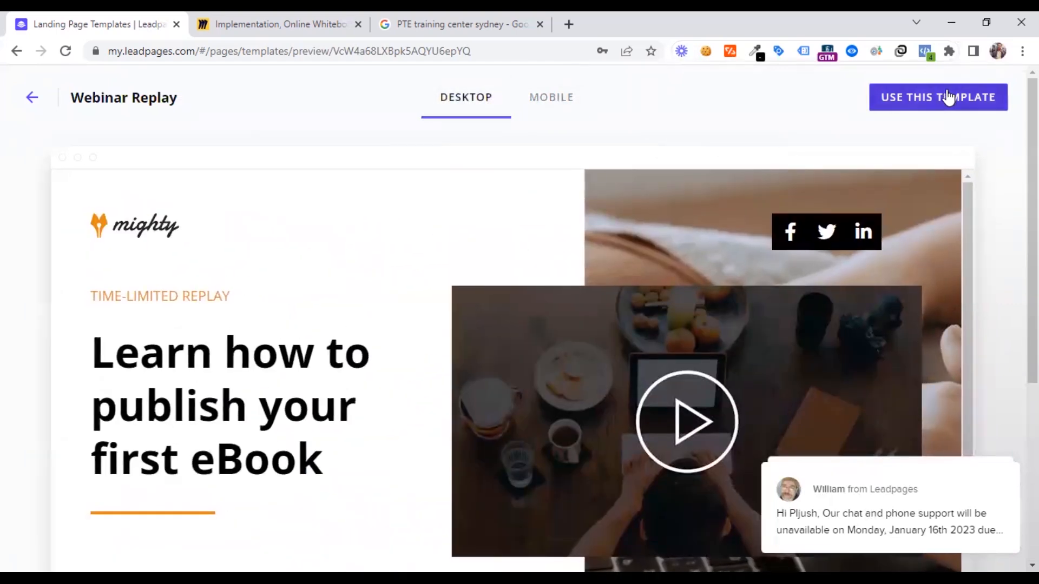
pyautogui.scroll(-4, 324, 303)
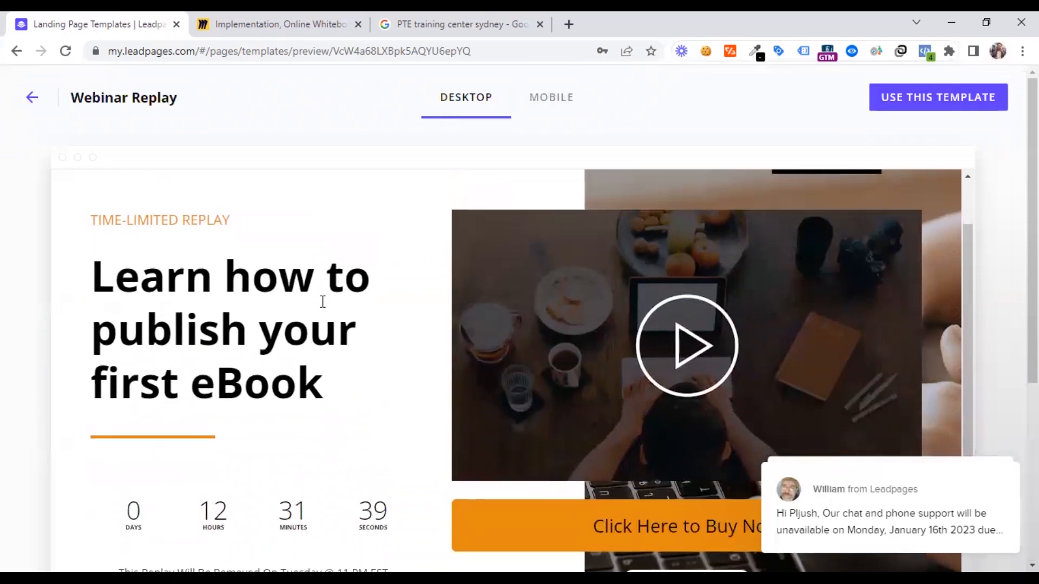
pyautogui.scroll(5, 281, 275)
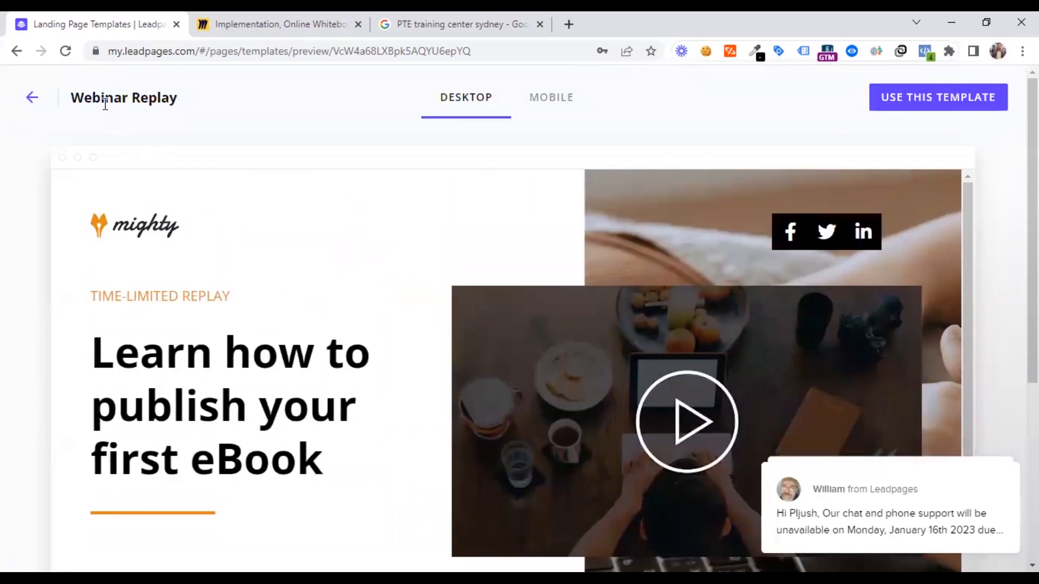
# Go back to the Education templates and open the preview of the Video Course Teaser Page template
pyautogui.click(31, 102)
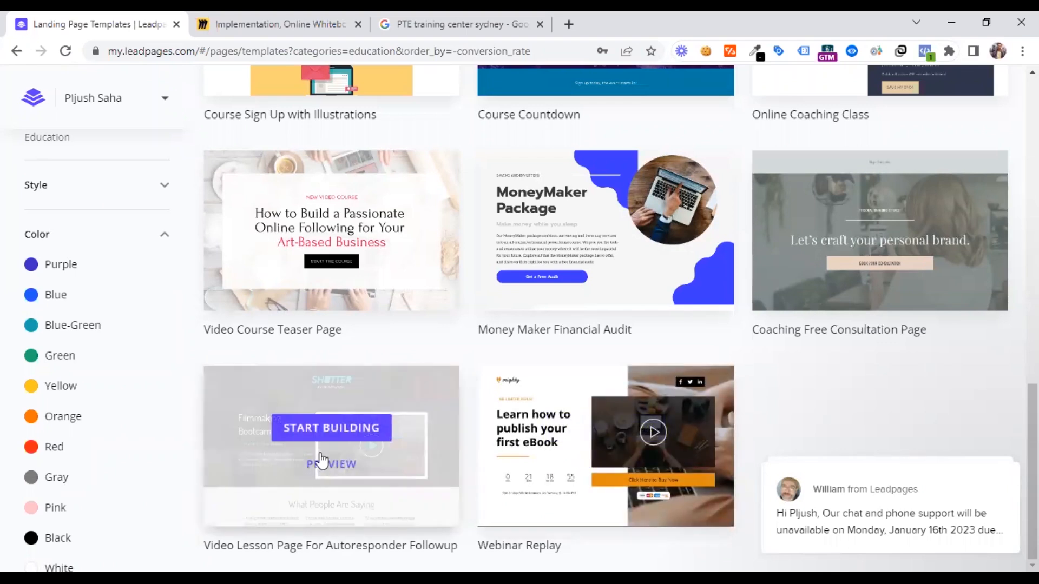
pyautogui.scroll(1, 283, 462)
pyautogui.scroll(-1, 288, 453)
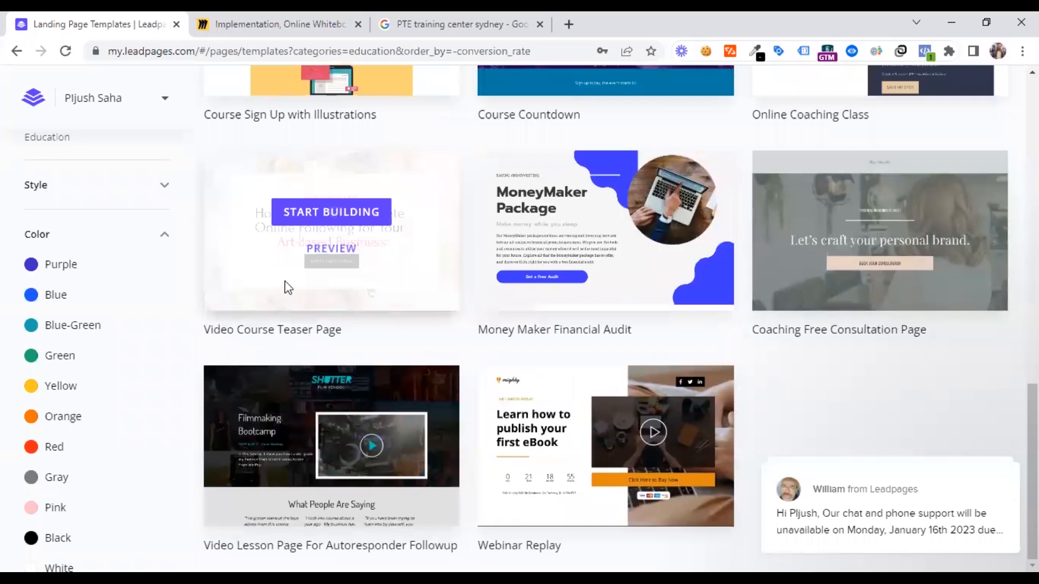
pyautogui.click(328, 250)
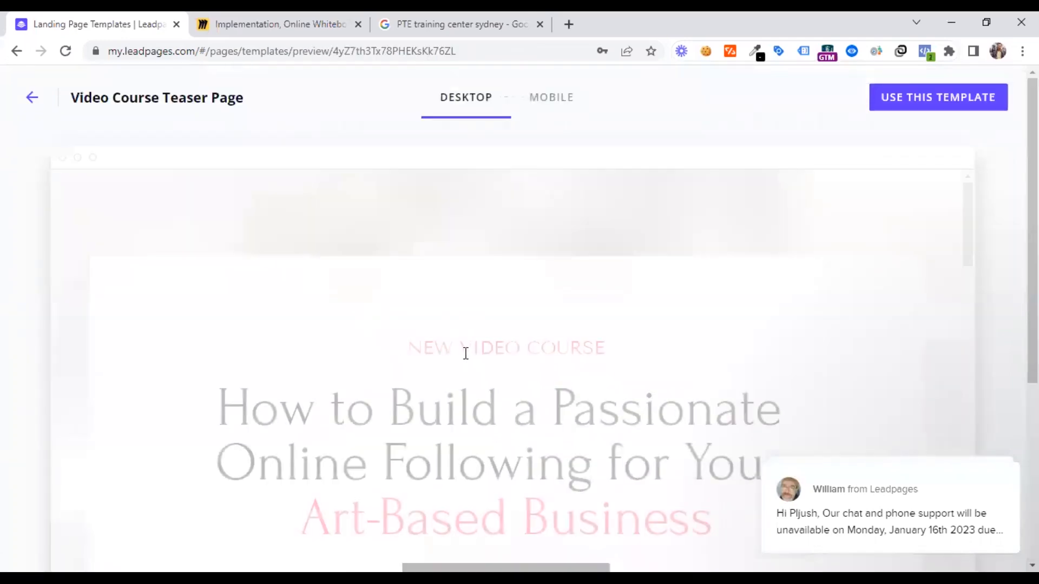
# Examine the Video Course Teaser Page preview through its introduction and lessons down to the full course offer
pyautogui.scroll(-6, 453, 346)
pyautogui.scroll(-12, 447, 338)
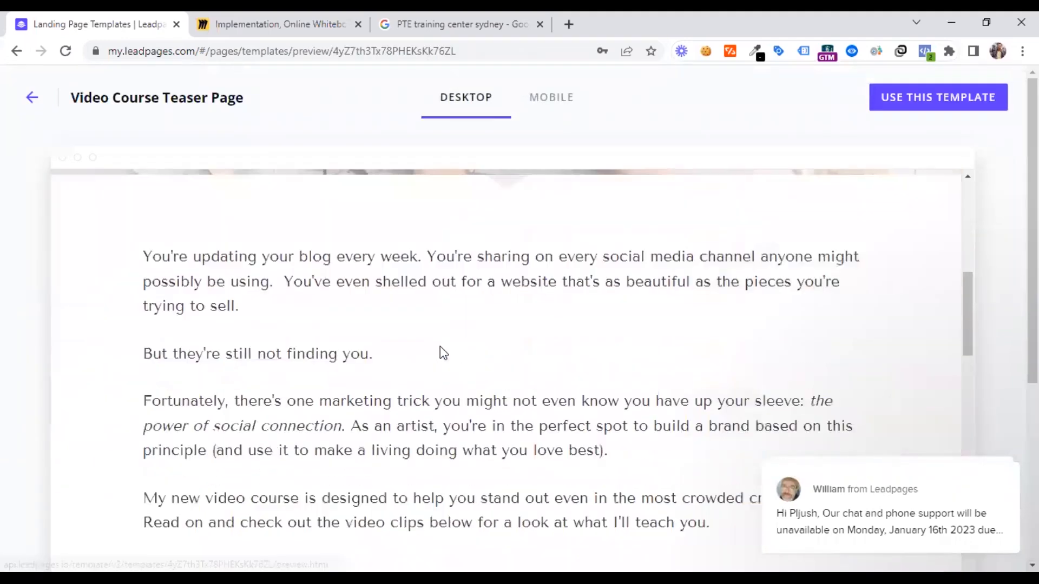
pyautogui.scroll(-10, 440, 351)
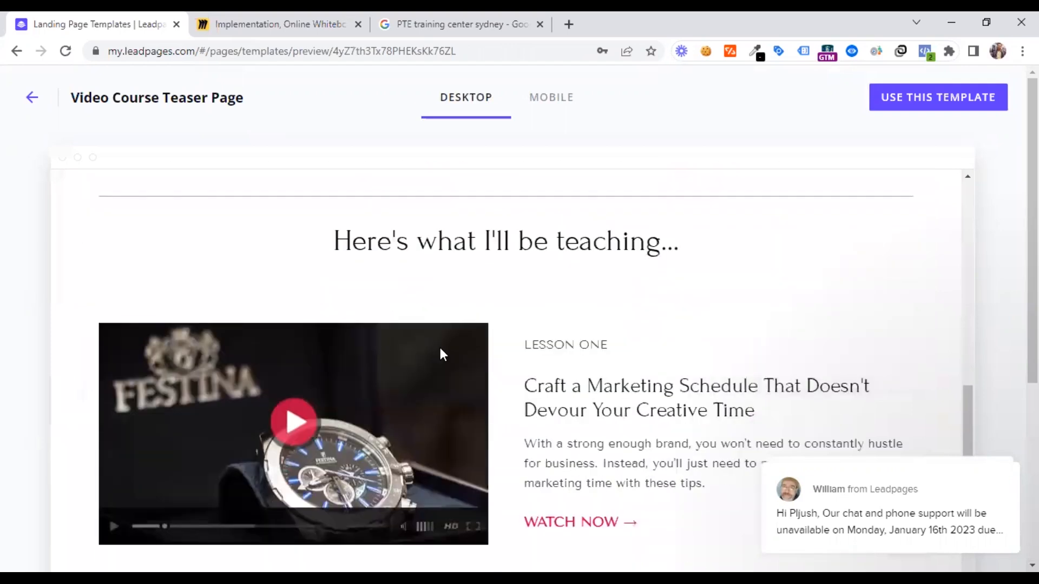
pyautogui.scroll(-18, 440, 347)
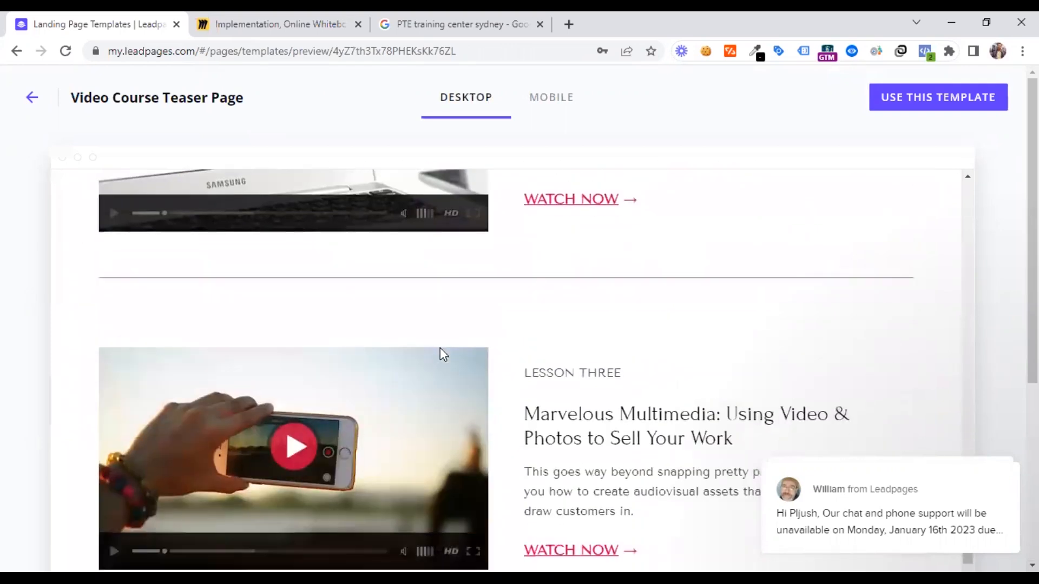
pyautogui.scroll(-6, 439, 348)
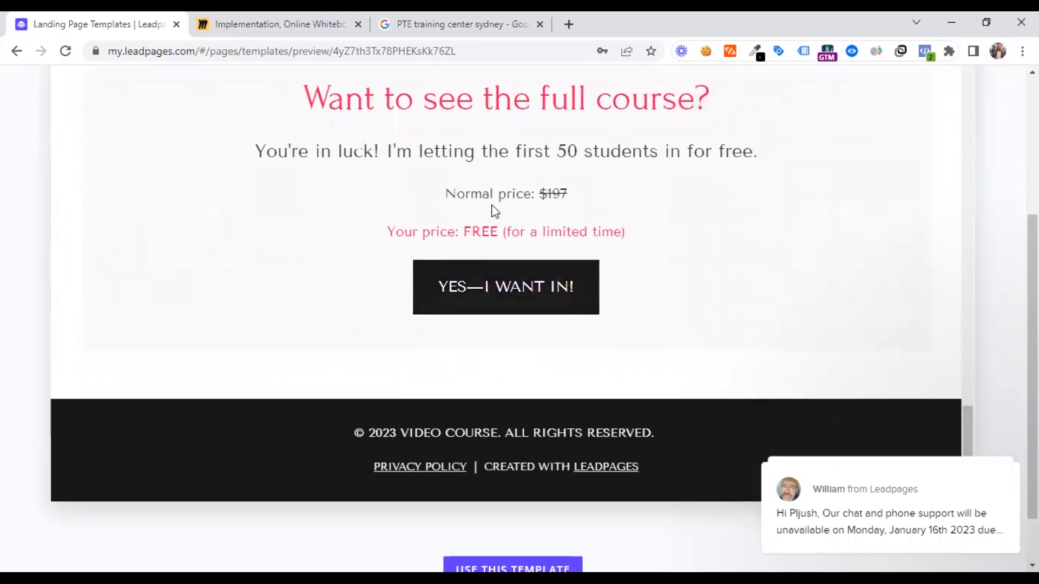
# Compare the template's course offer with the Sales Funnel for PTE Training on the Miro board, and return to the Leadpages preview
pyautogui.click(297, 17)
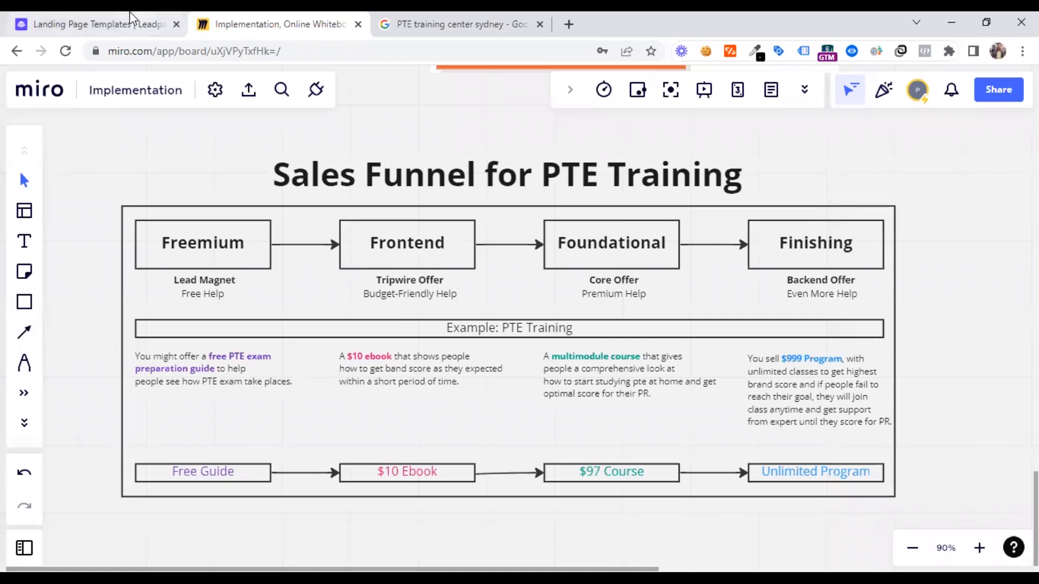
pyautogui.click(103, 23)
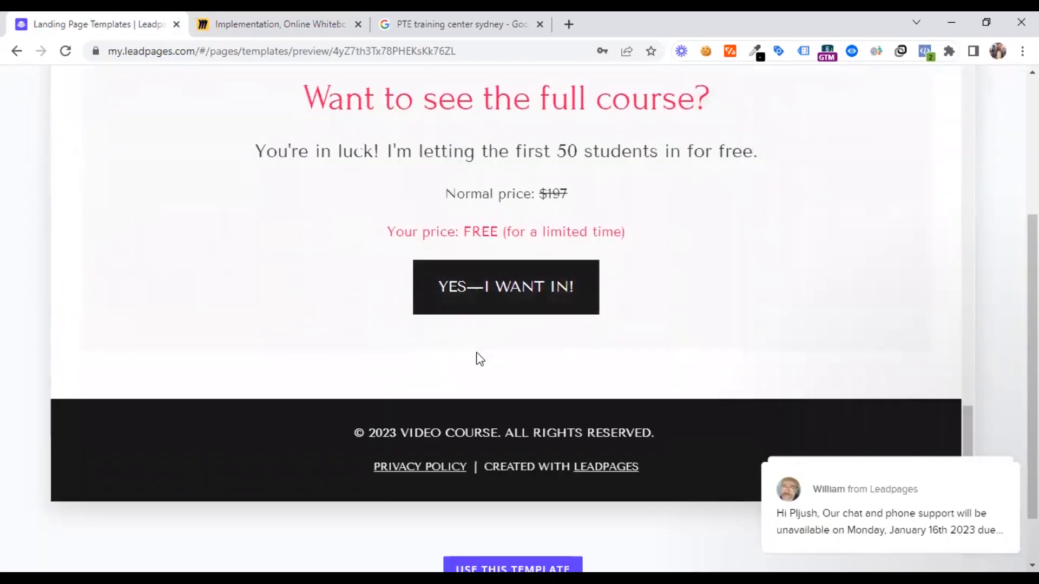
pyautogui.click(271, 18)
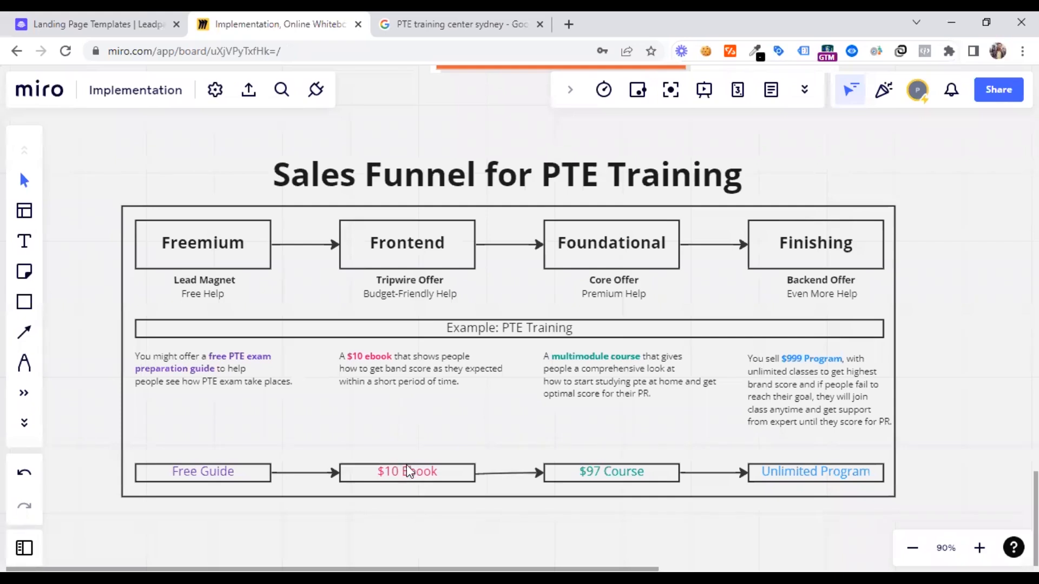
pyautogui.click(138, 14)
# Review the Video Course Teaser Page's lesson sections back up to its opening headline
pyautogui.scroll(20, 419, 392)
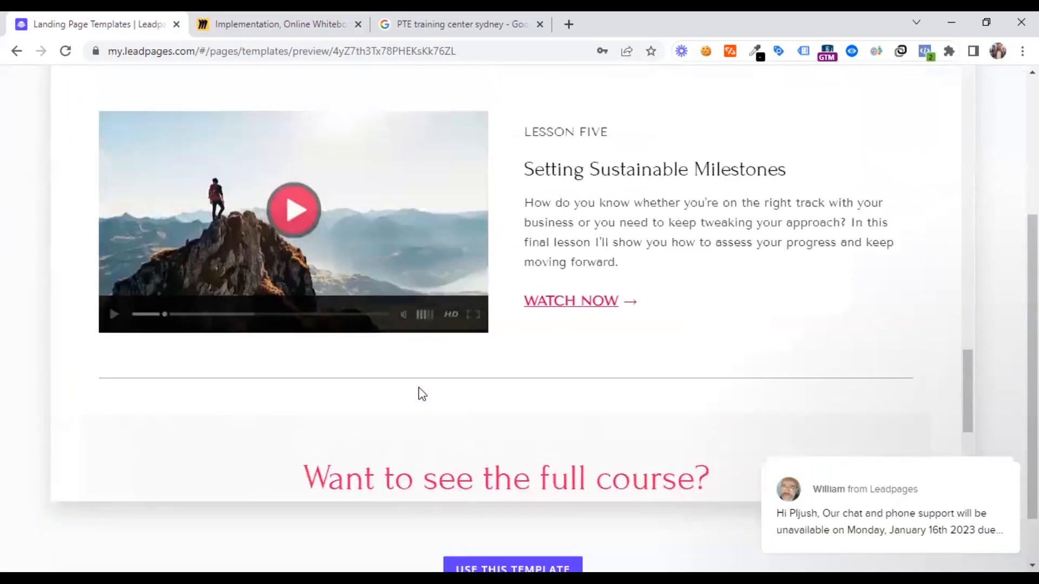
pyautogui.scroll(20, 444, 372)
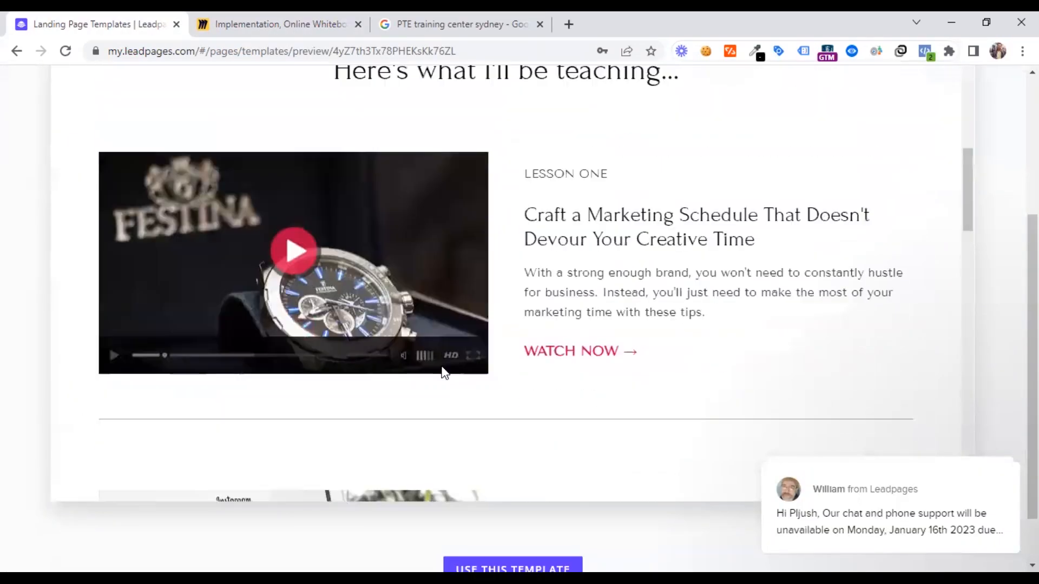
pyautogui.scroll(10, 443, 372)
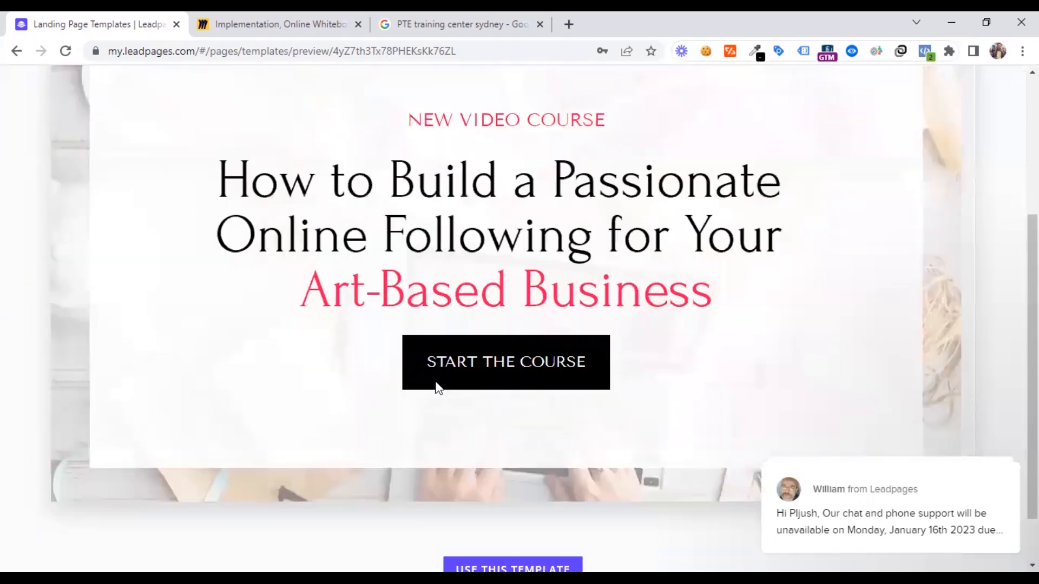
# Return to the Education templates, look through them, and open the preview of the Online Coaching Class template
pyautogui.click(32, 97)
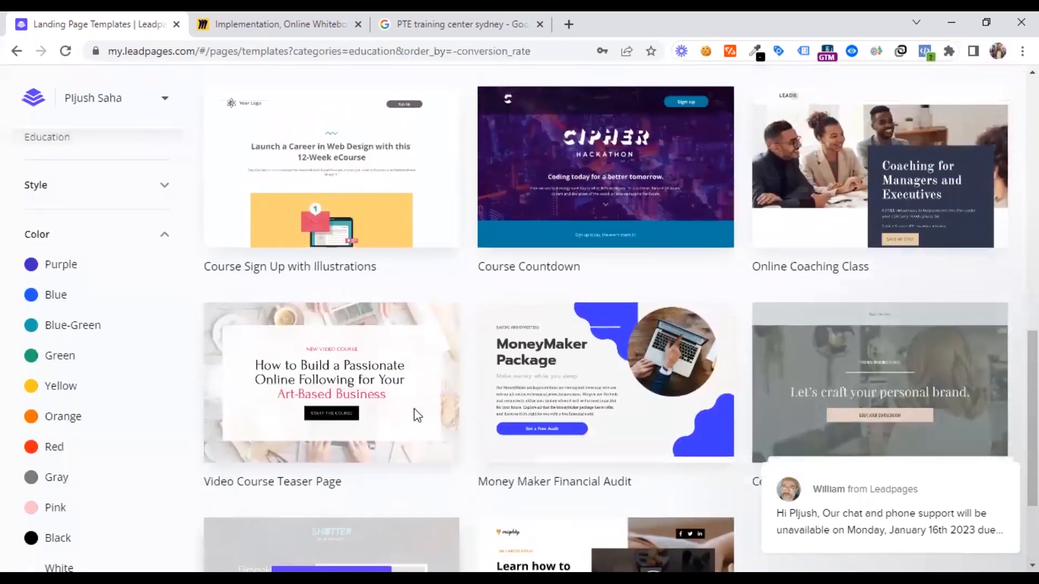
pyautogui.scroll(-2, 414, 415)
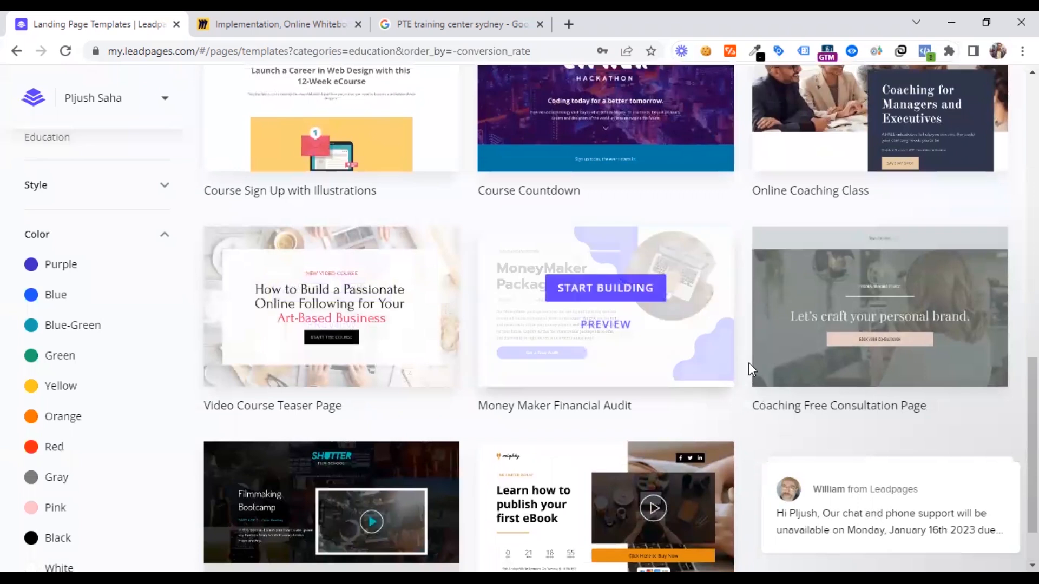
pyautogui.moveTo(833, 376)
pyautogui.scroll(1, 877, 344)
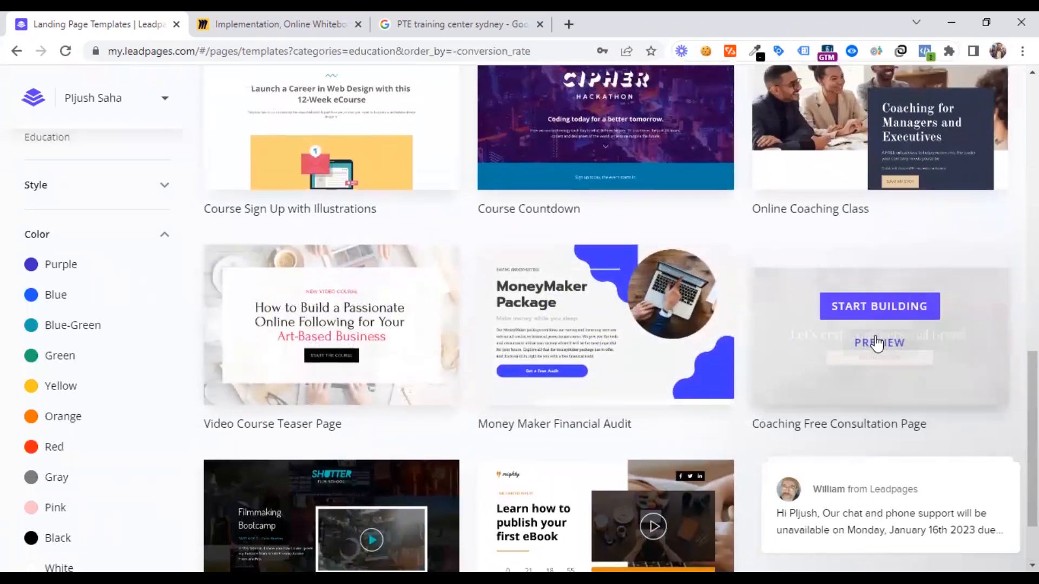
pyautogui.scroll(3, 877, 342)
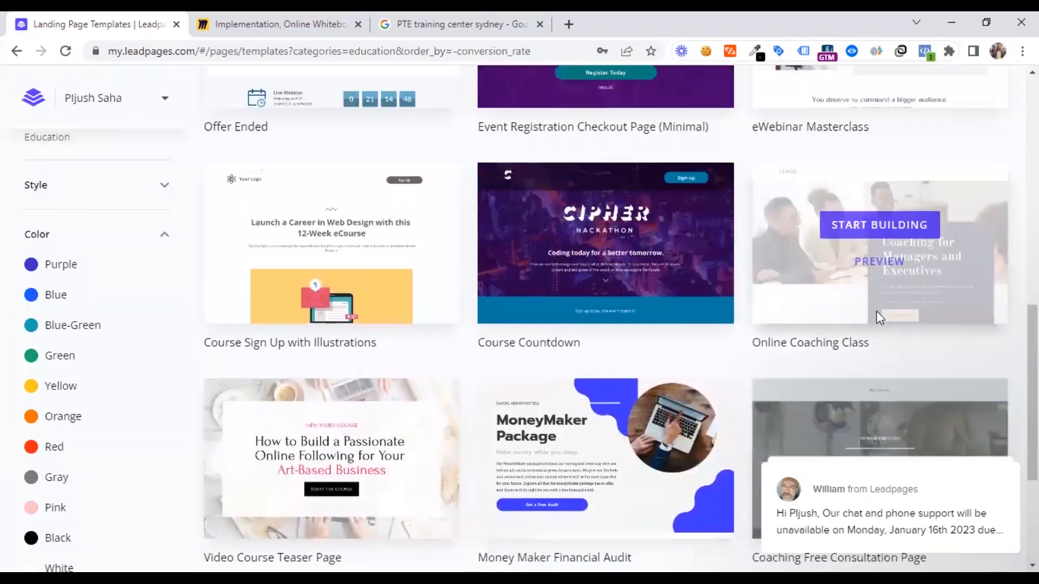
pyautogui.click(876, 263)
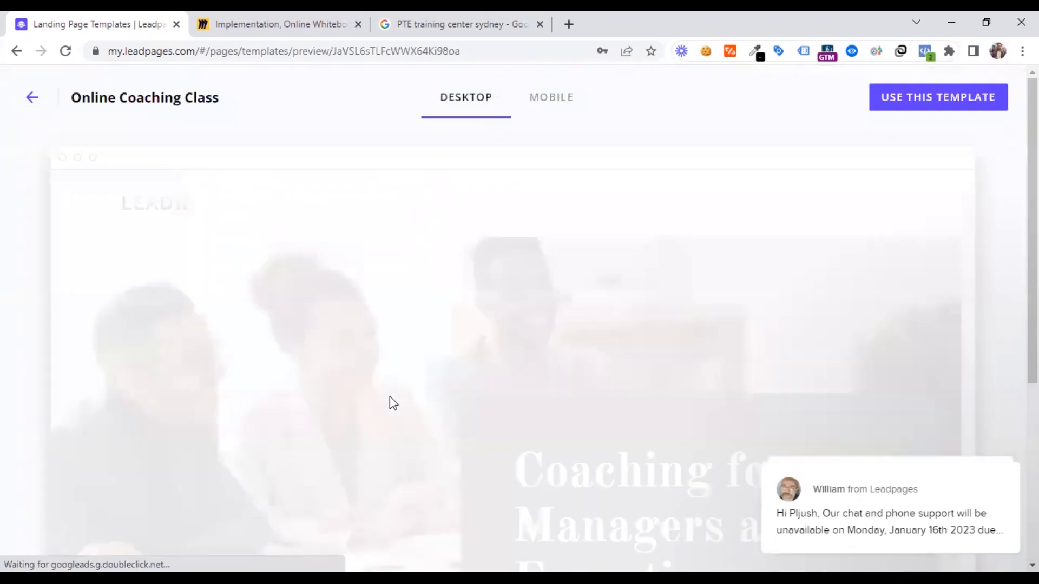
# Examine the Online Coaching Class preview from its headline through the countdown to the Accountability section, and return to the Education templates
pyautogui.scroll(-3, 391, 385)
pyautogui.scroll(-8, 390, 381)
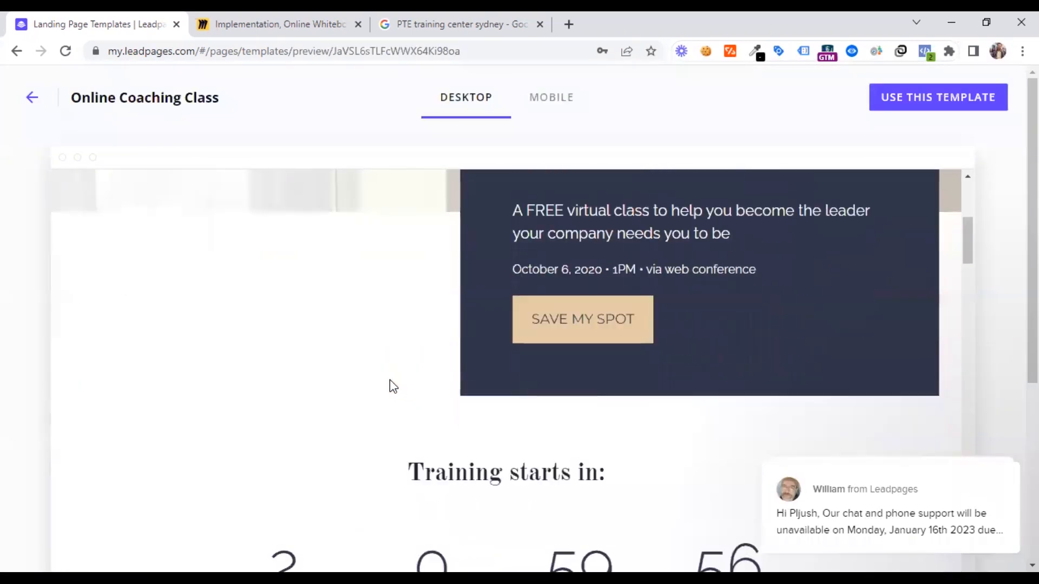
pyautogui.scroll(10, 390, 382)
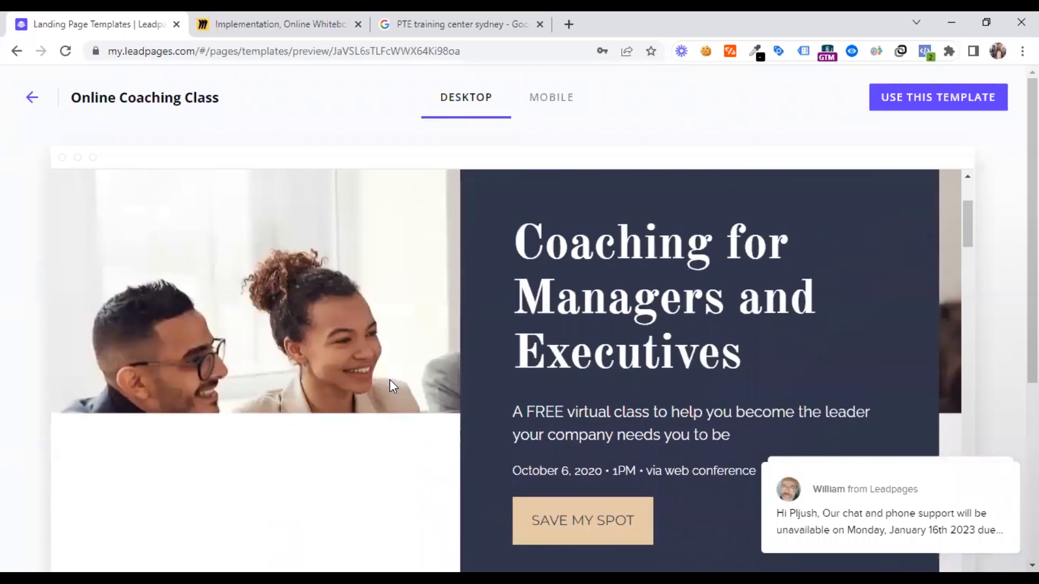
pyautogui.scroll(-5, 390, 382)
pyautogui.scroll(-15, 393, 386)
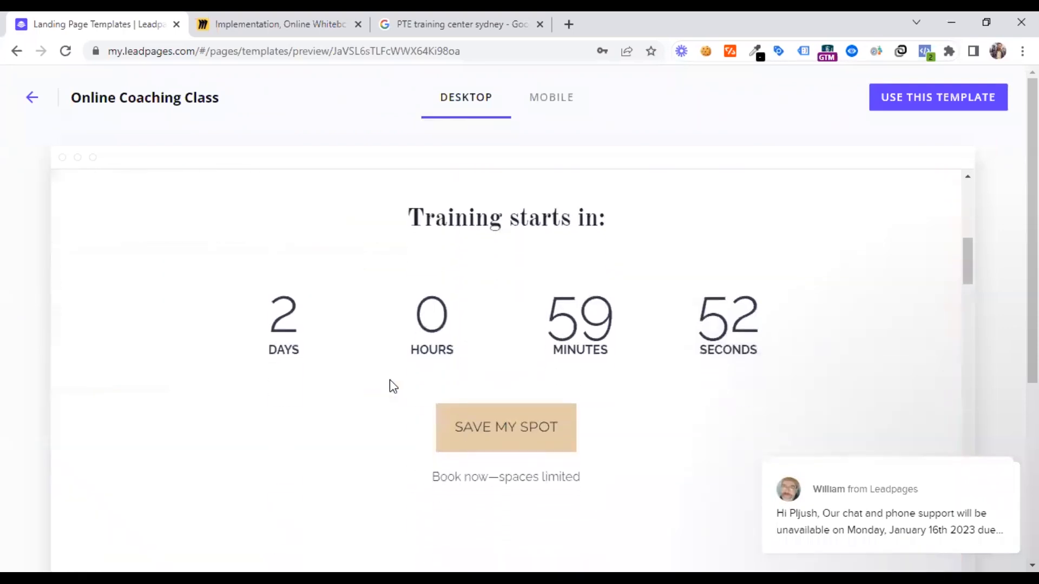
pyautogui.scroll(-5, 389, 381)
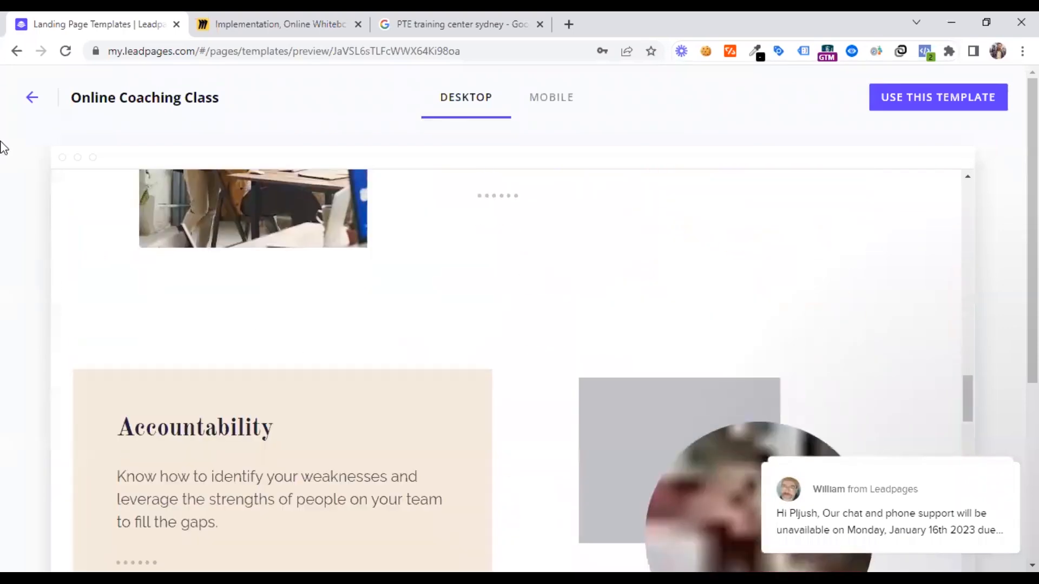
pyautogui.click(33, 99)
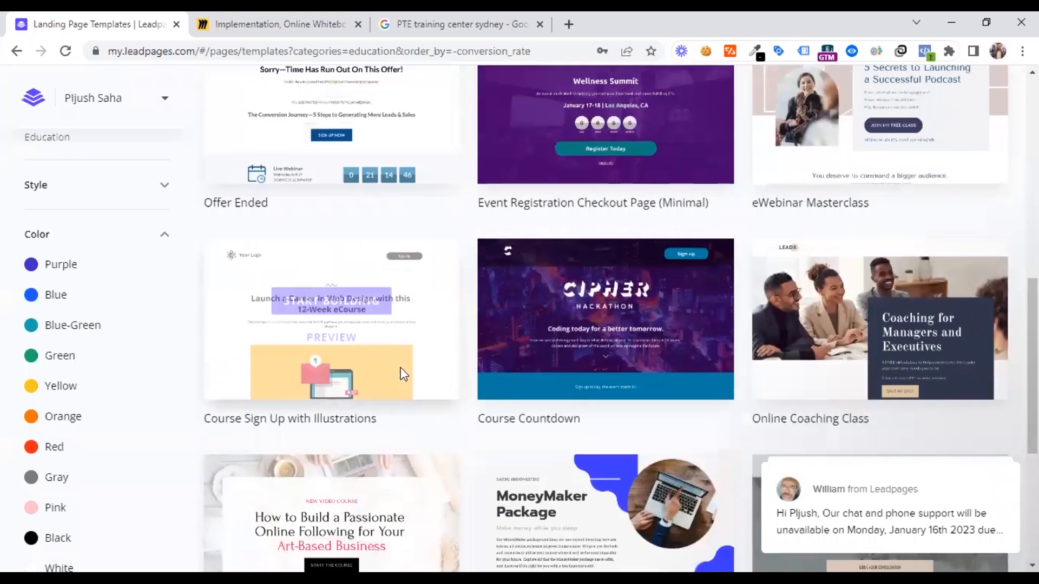
# Preview the Course Sign Up with Illustrations template down to its closing call to action and back, and return to the Education templates
pyautogui.click(327, 338)
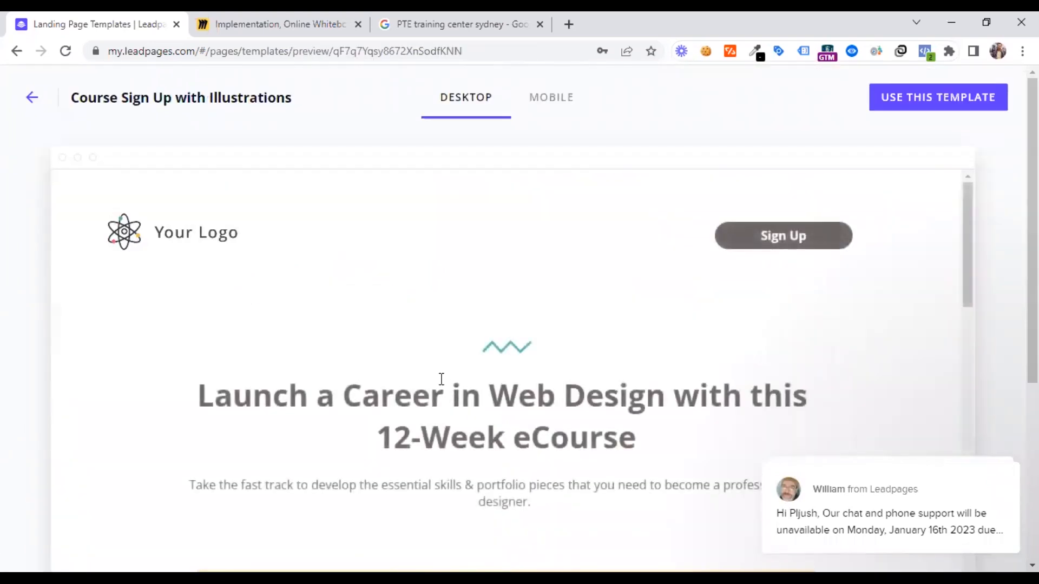
pyautogui.scroll(-10, 449, 392)
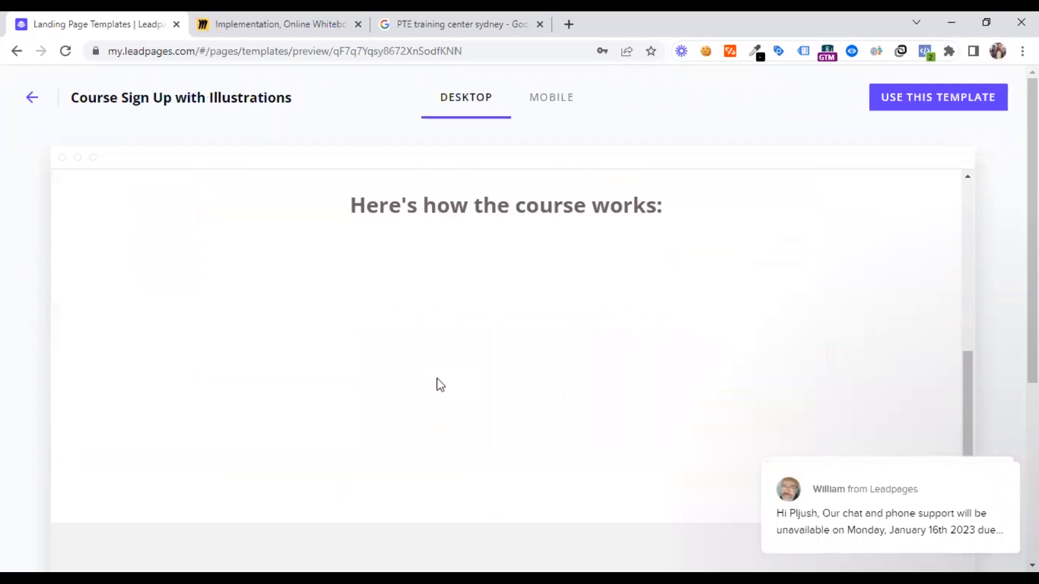
pyautogui.scroll(-4, 438, 378)
pyautogui.scroll(-15, 436, 379)
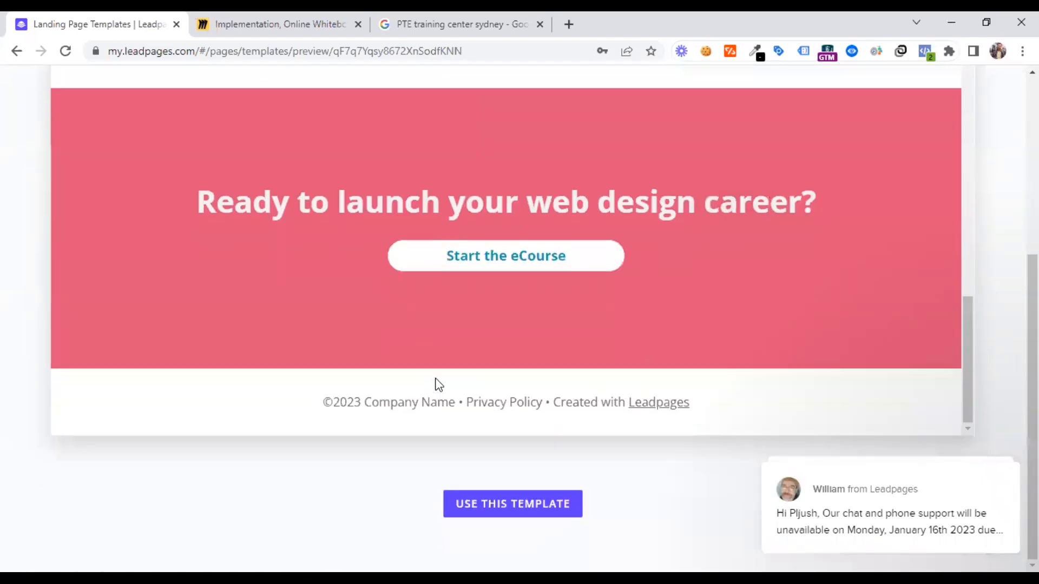
pyautogui.scroll(5, 436, 379)
pyautogui.scroll(5, 427, 365)
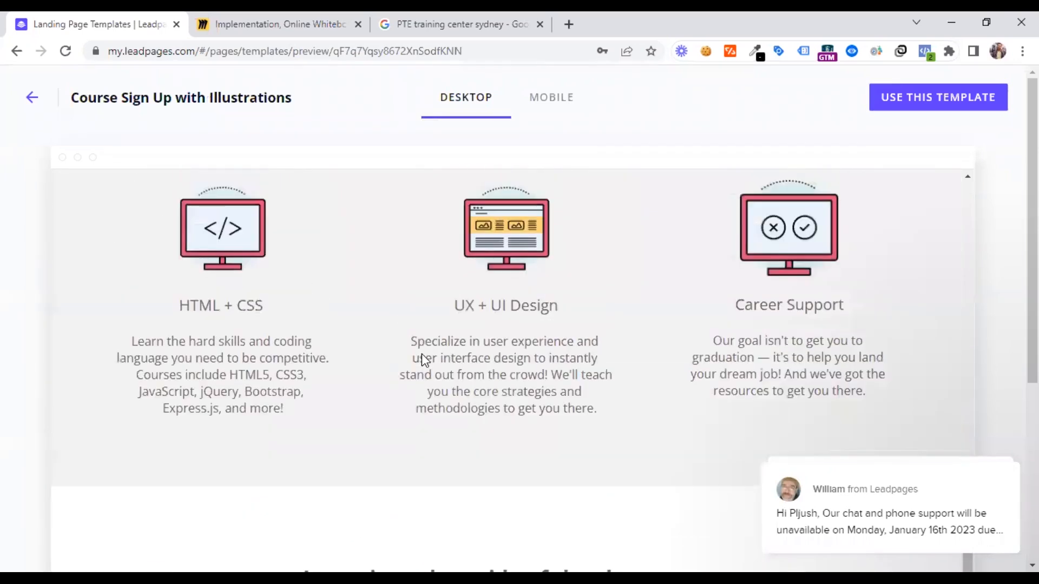
pyautogui.scroll(10, 421, 356)
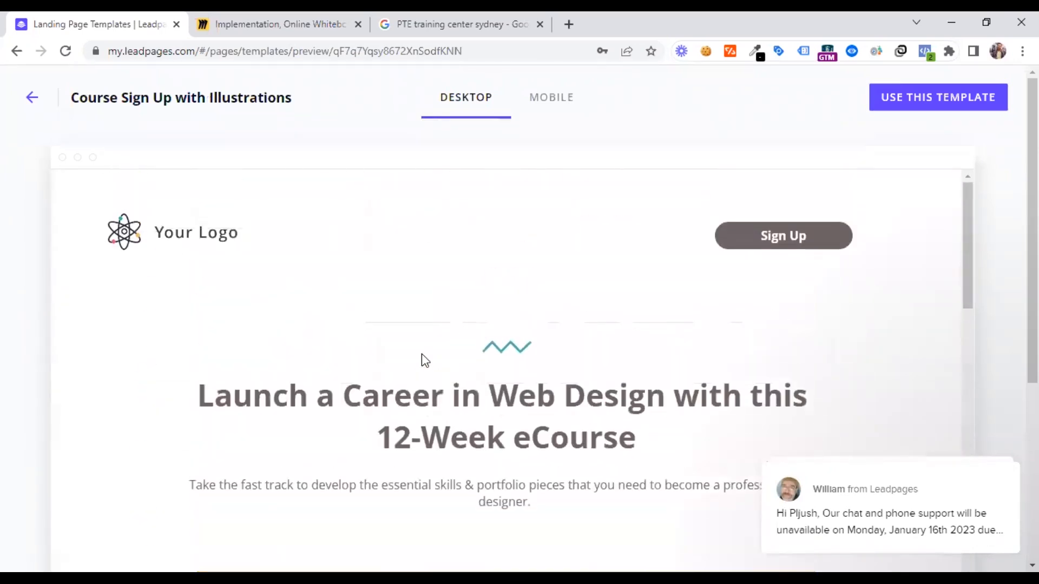
pyautogui.click(32, 98)
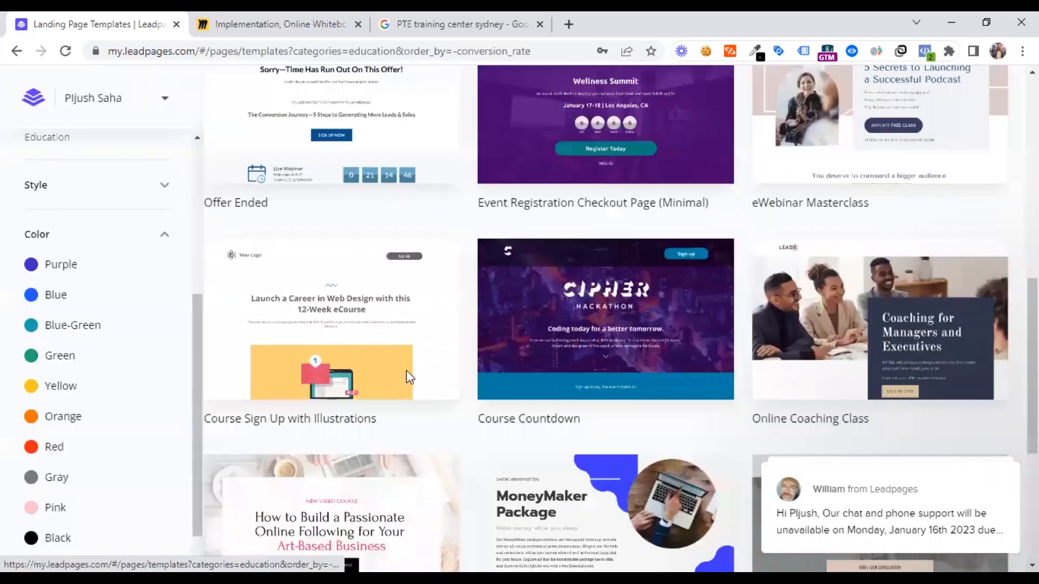
# Look back through the earlier Education templates and open the preview of the Free Guide Opt-in template
pyautogui.scroll(5, 406, 368)
pyautogui.scroll(3, 407, 362)
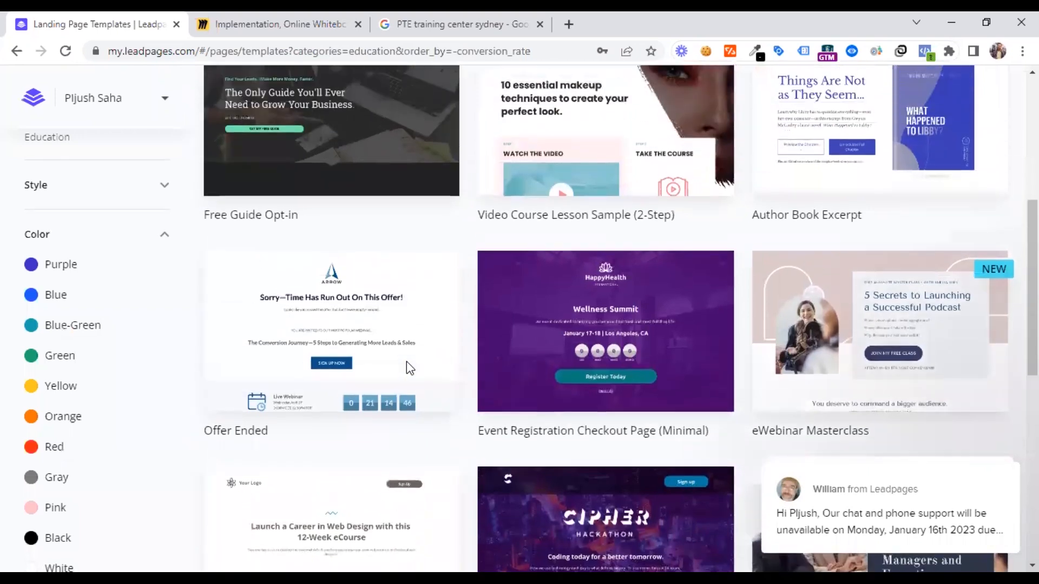
pyautogui.scroll(2, 407, 361)
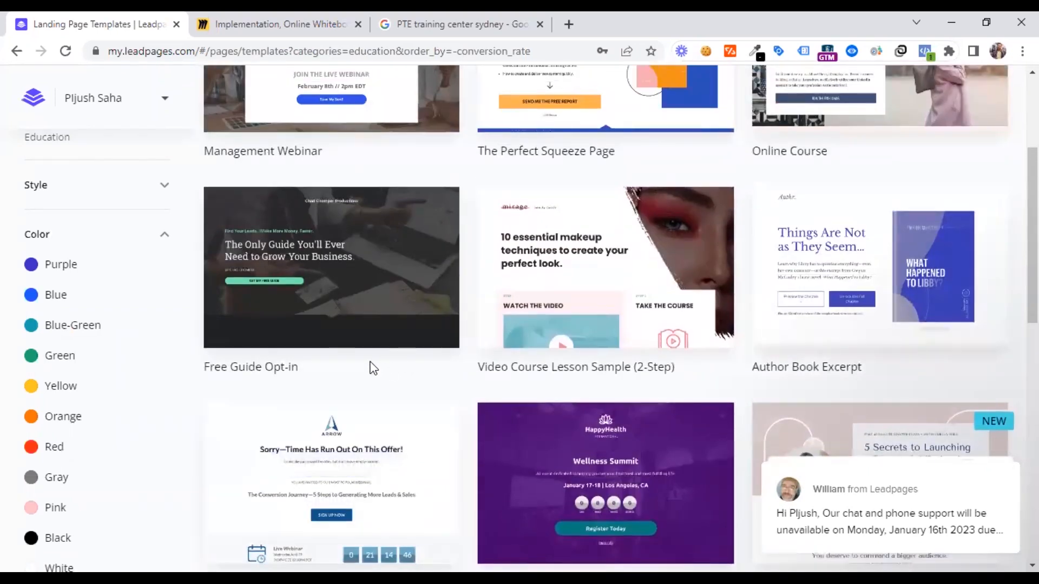
pyautogui.moveTo(301, 308)
pyautogui.click(330, 287)
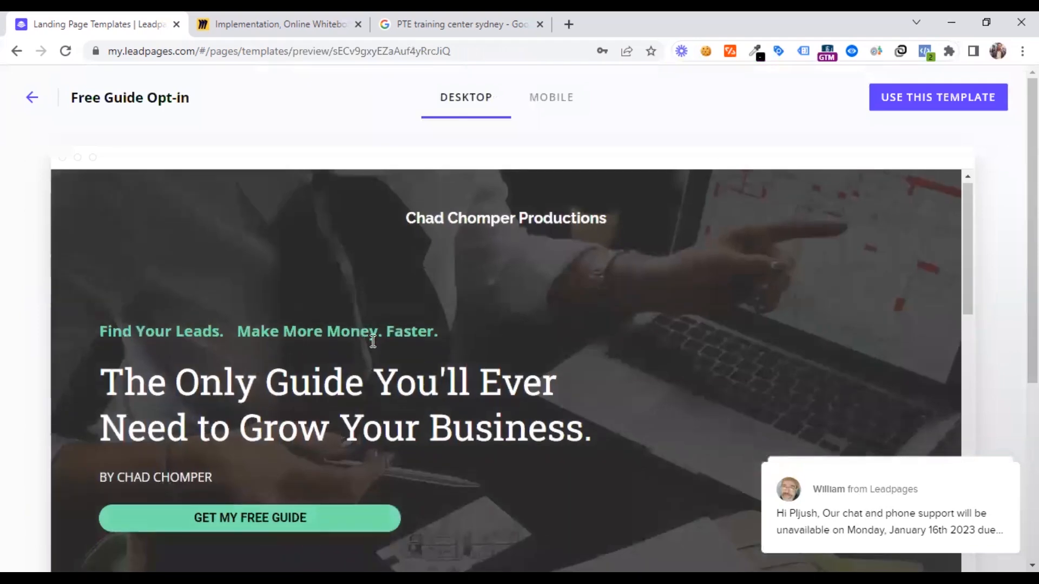
# Examine the Free Guide Opt-in page down to its closing guide offer and back to its headline, and return to the Education templates
pyautogui.scroll(-3, 372, 341)
pyautogui.scroll(-10, 373, 341)
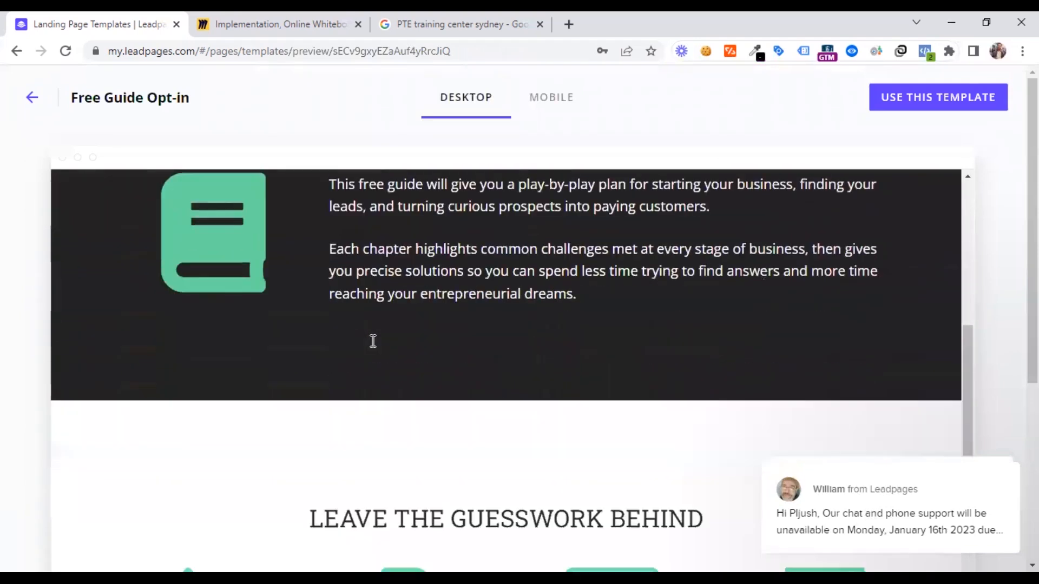
pyautogui.scroll(-6, 330, 371)
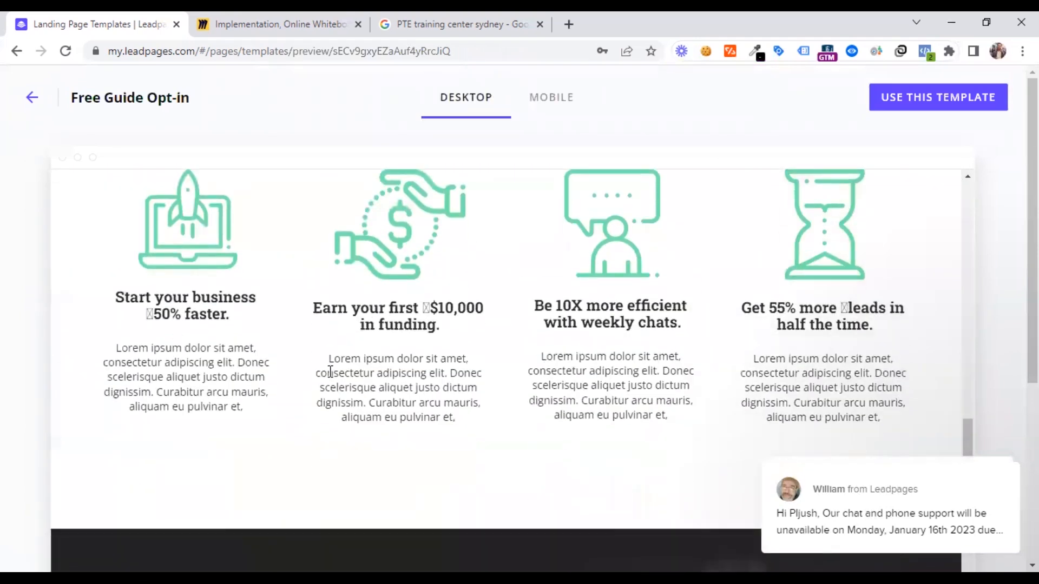
pyautogui.scroll(-10, 329, 370)
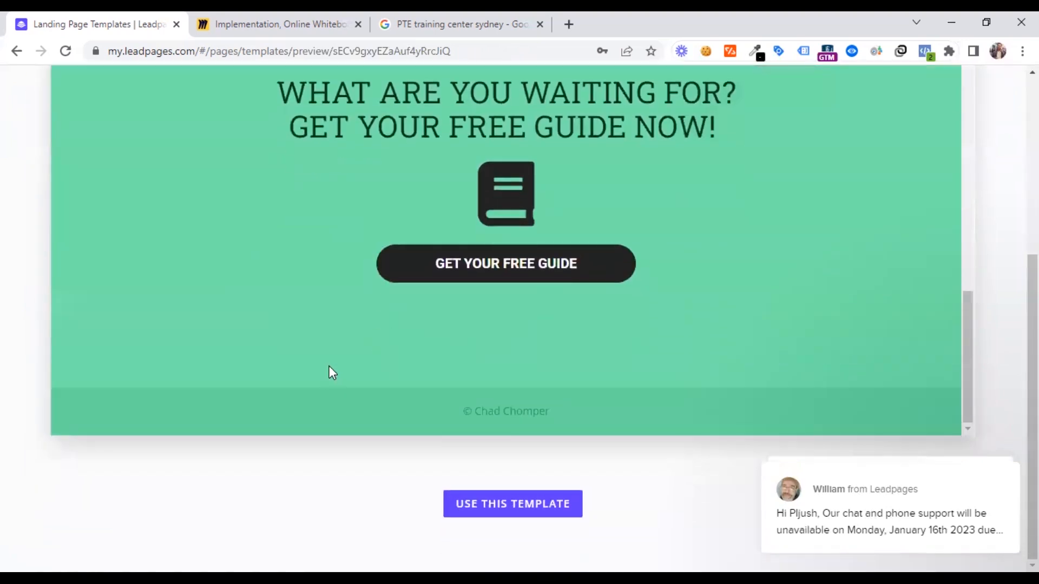
pyautogui.scroll(15, 328, 369)
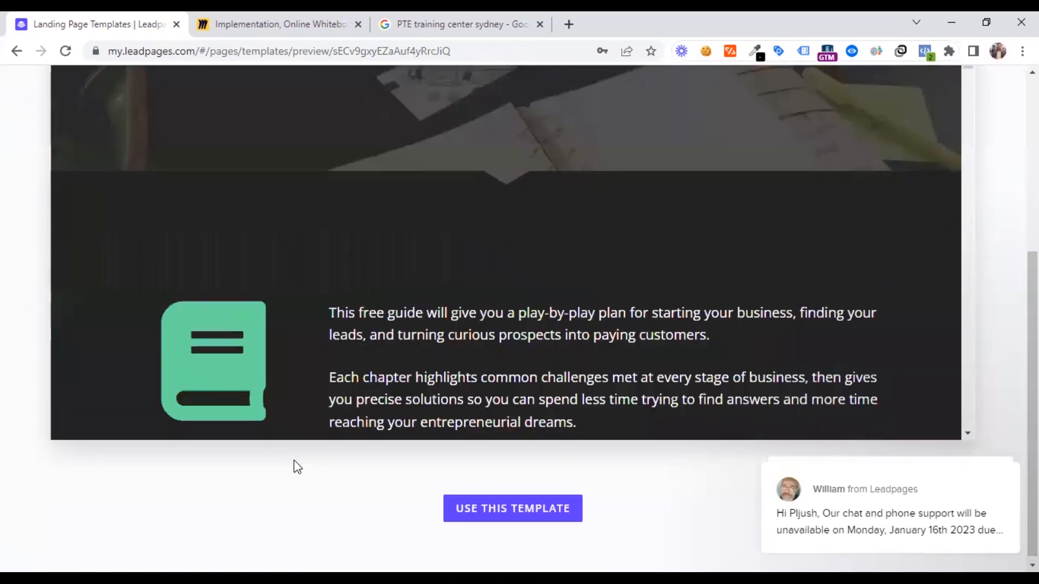
pyautogui.scroll(10, 293, 461)
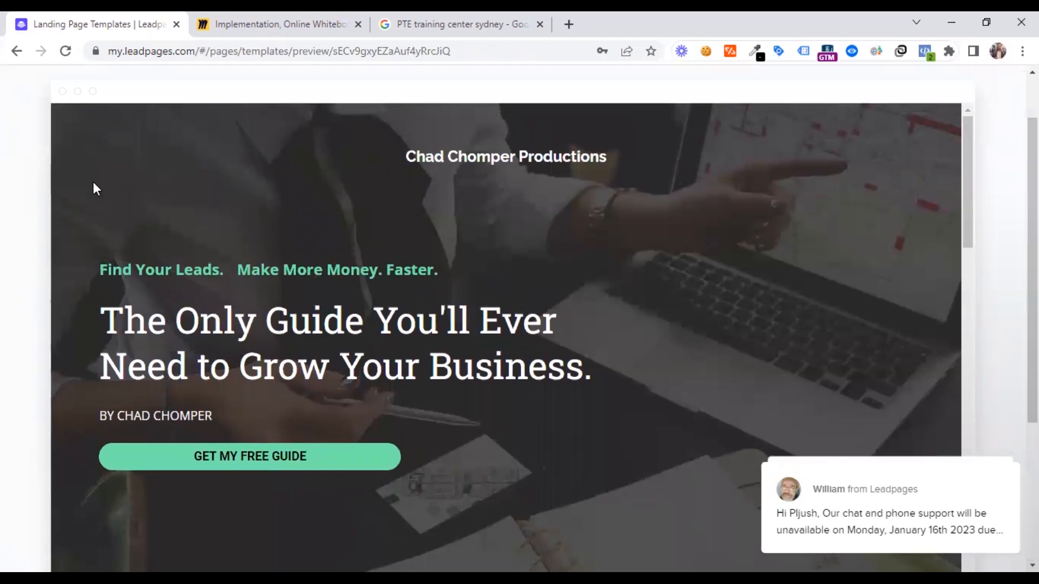
pyautogui.scroll(2, 143, 234)
pyautogui.click(33, 102)
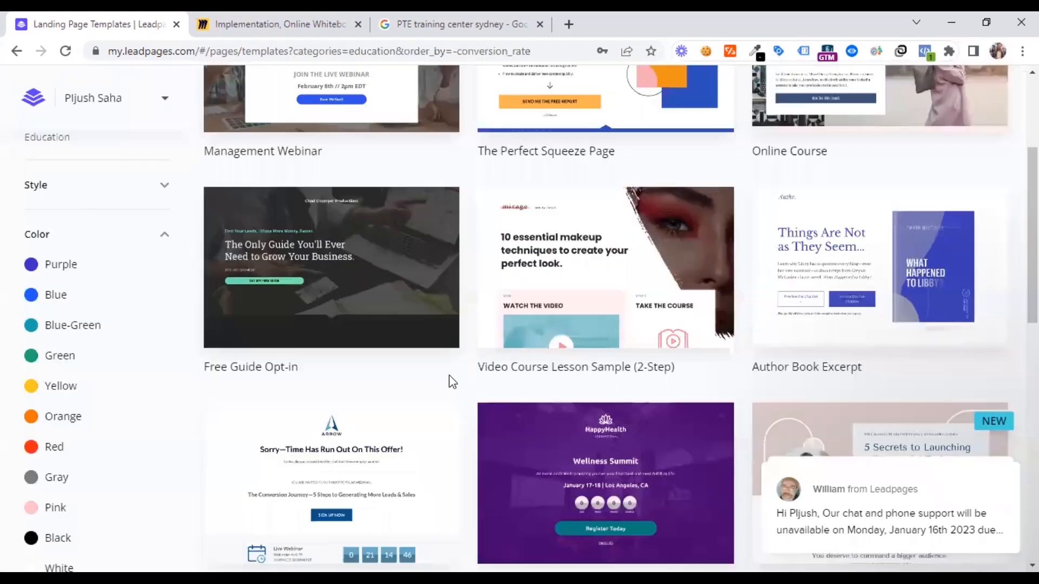
# Preview The Perfect Squeeze Page template from its free report offer to the author section, and start a new page from this template
pyautogui.scroll(3, 449, 369)
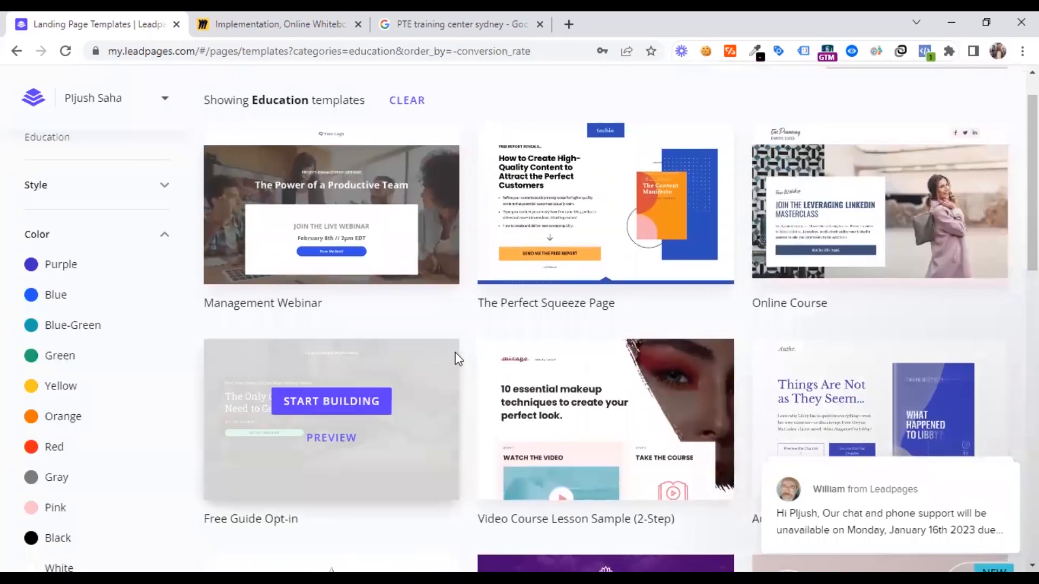
pyautogui.scroll(1, 456, 353)
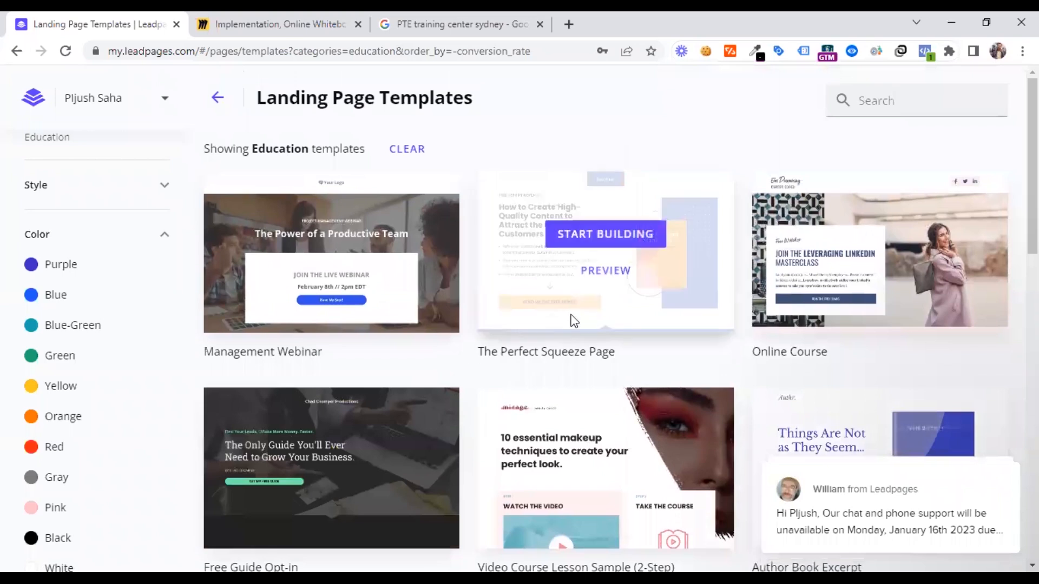
pyautogui.click(597, 275)
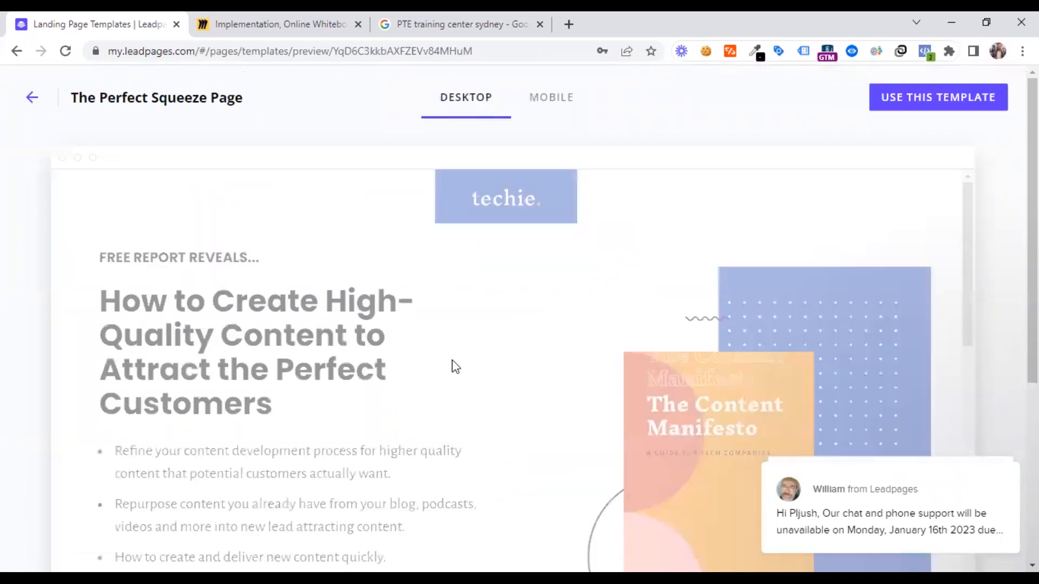
pyautogui.scroll(-8, 453, 355)
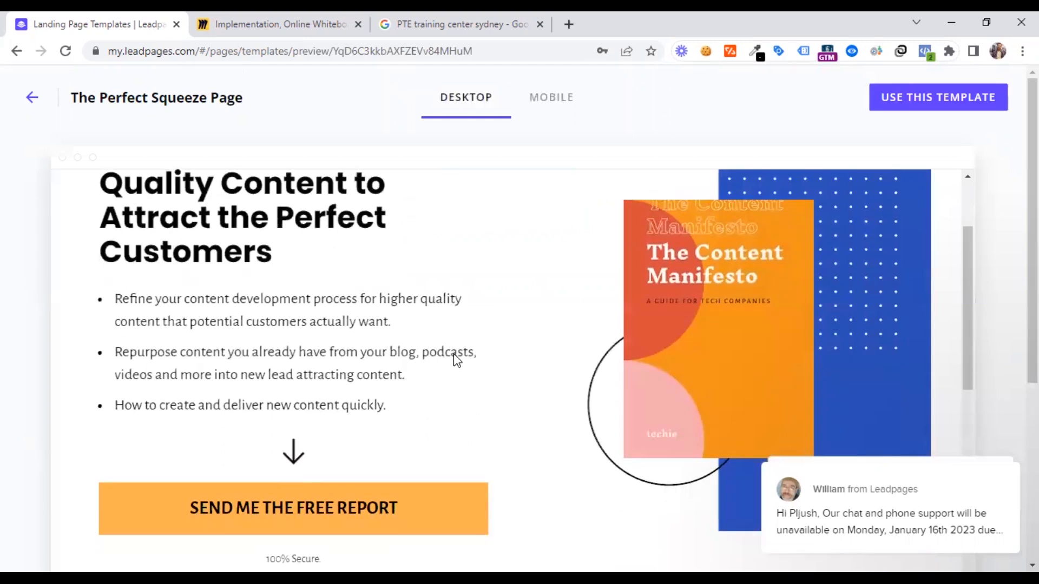
pyautogui.scroll(-10, 451, 360)
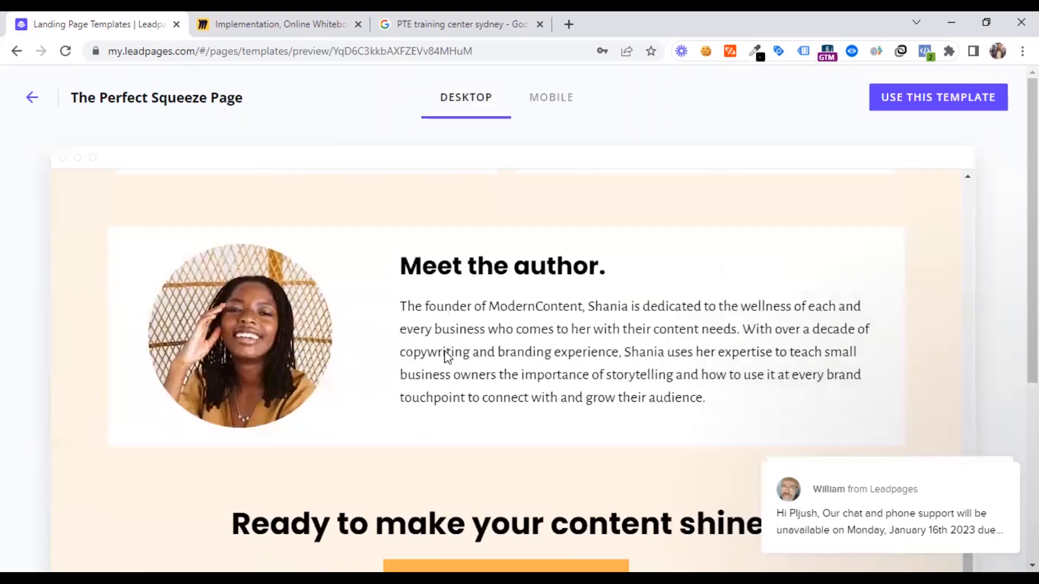
pyautogui.scroll(18, 445, 355)
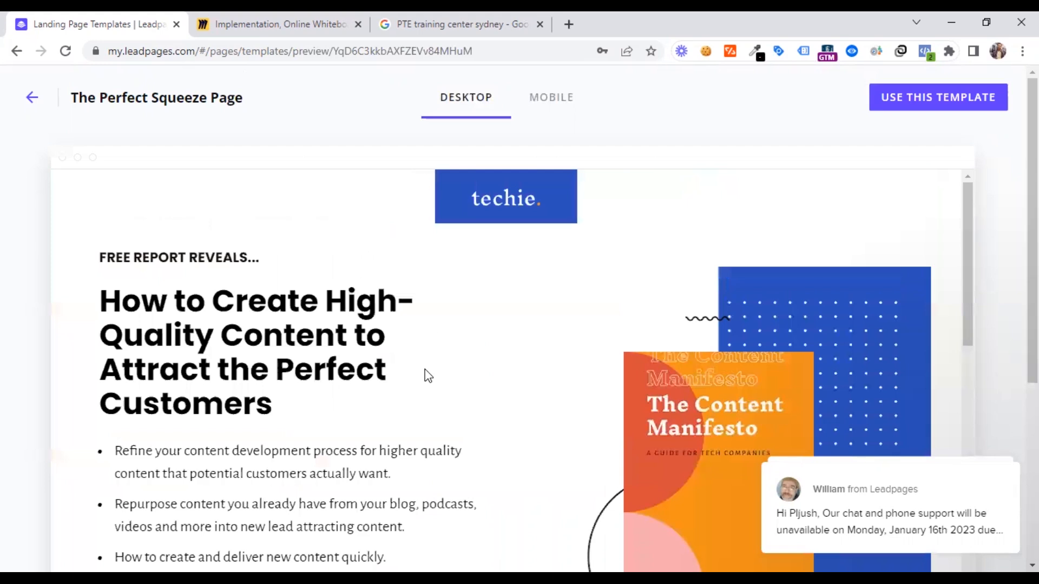
pyautogui.click(919, 101)
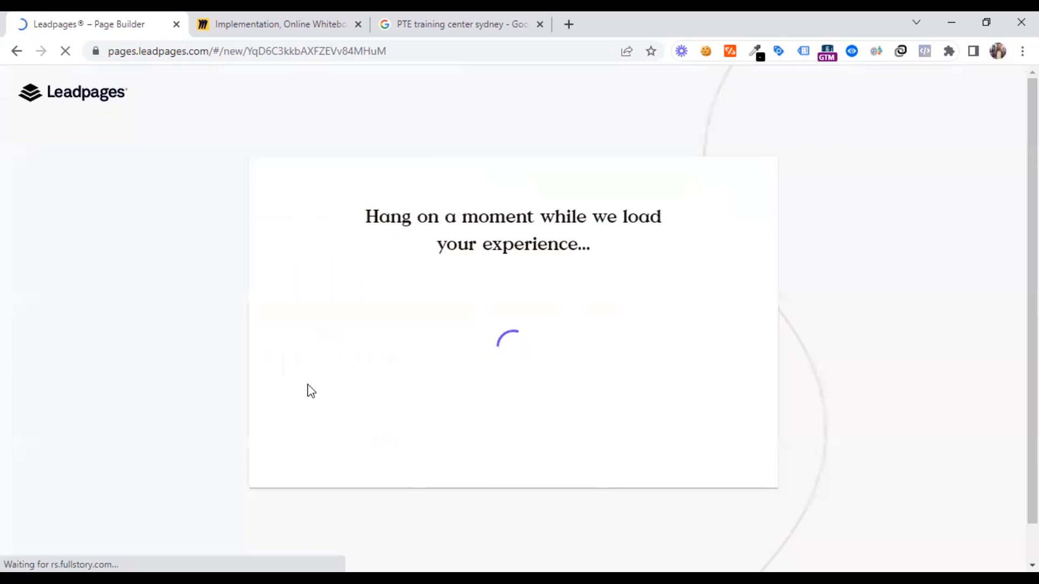
# Copy the Freemium stage name from the Miro sales funnel and enter "1. Freemium" as the new Leadpages page's name
pyautogui.click(280, 21)
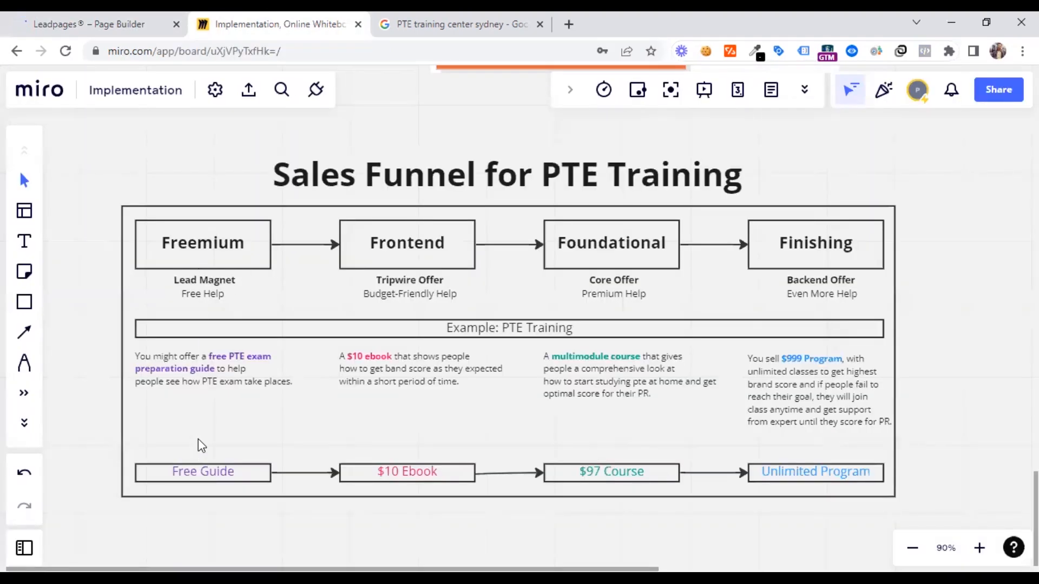
pyautogui.click(157, 21)
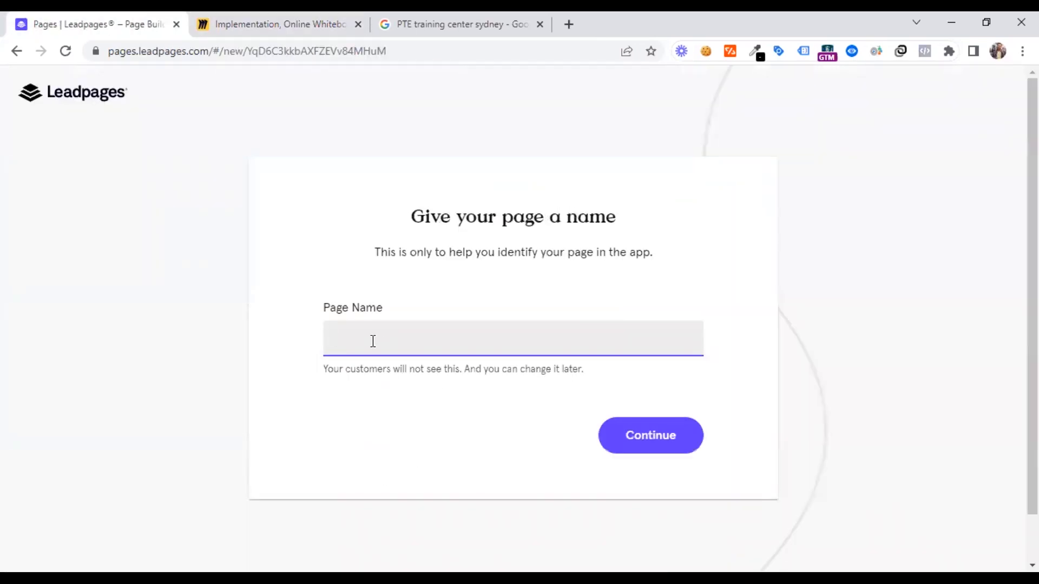
pyautogui.click(309, 21)
pyautogui.click(188, 243)
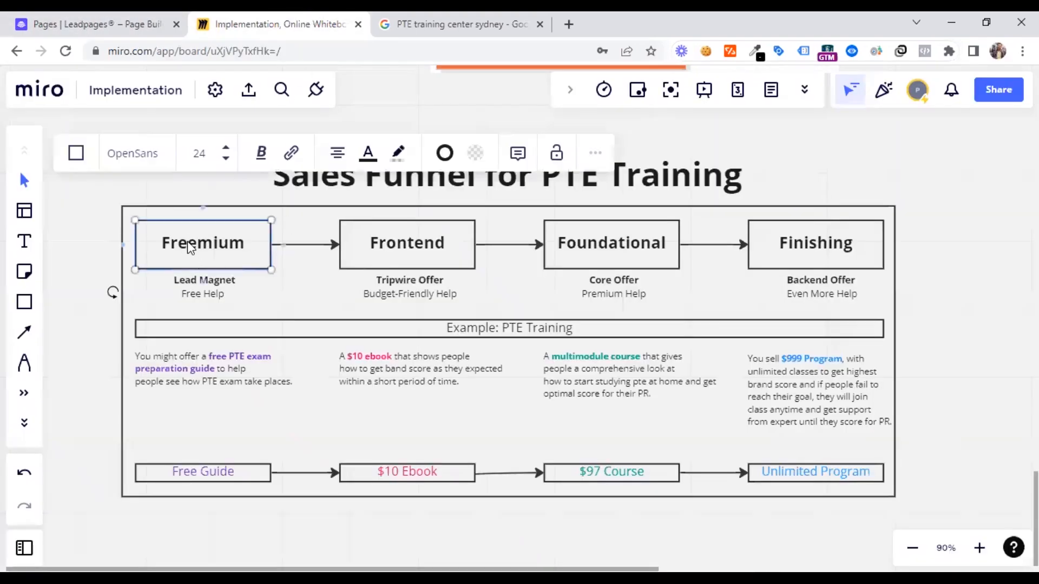
pyautogui.doubleClick(189, 243)
pyautogui.click(150, 24)
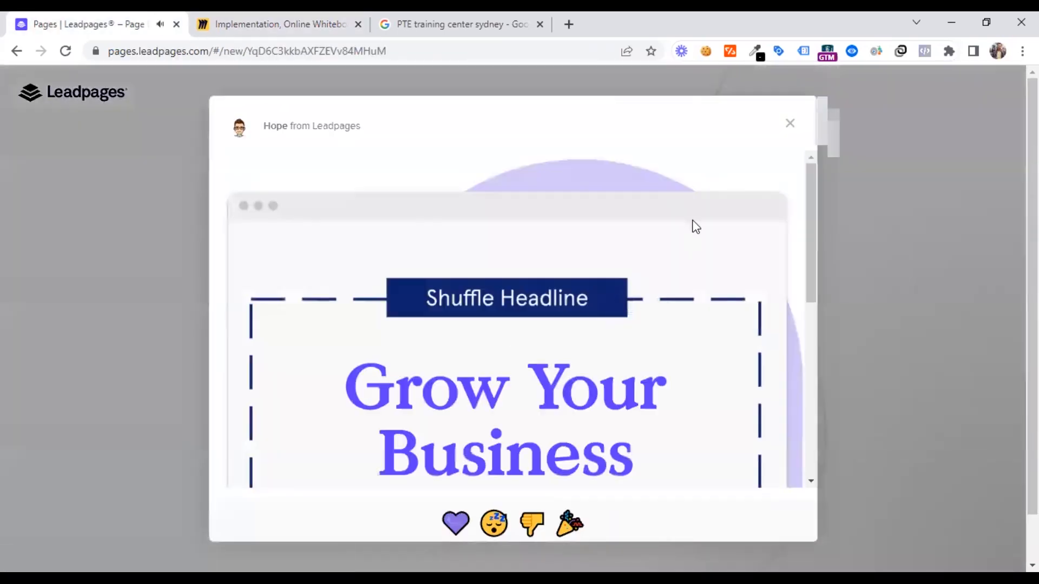
pyautogui.click(789, 125)
pyautogui.click(345, 334)
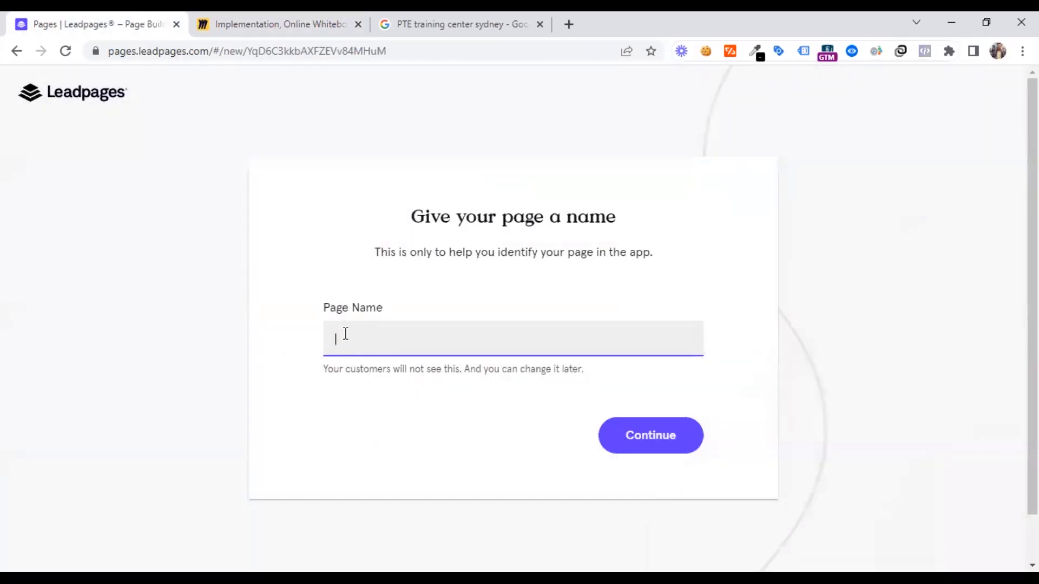
pyautogui.write('1. Freemium -')
# Complete the Leadpages page name as "1. Freemium - Free PDF Guide", checking the Miro funnel for wording, and continue to the page builder
pyautogui.click(274, 24)
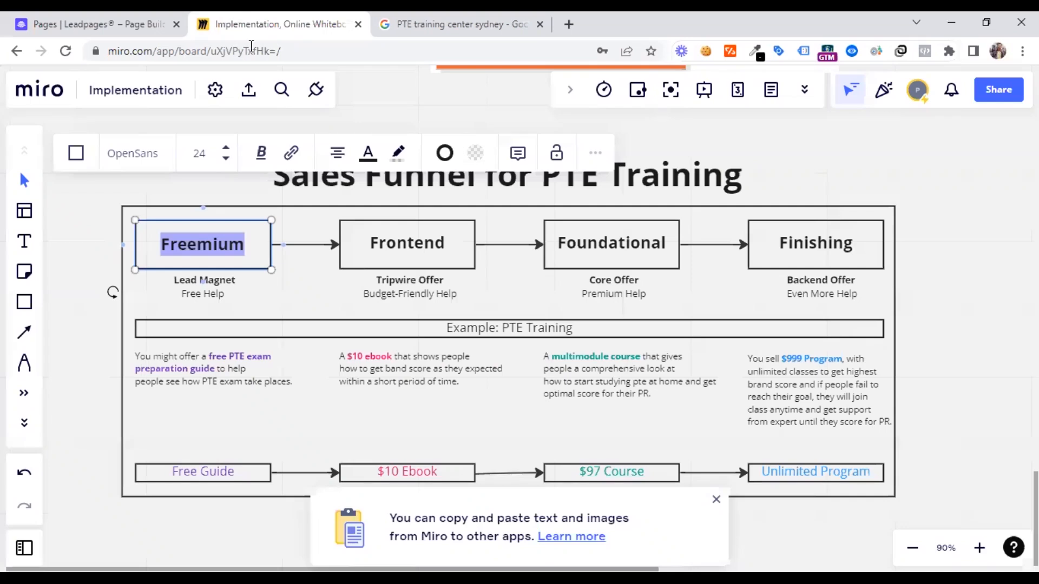
pyautogui.doubleClick(215, 294)
pyautogui.hotkey('ctrl', 'c')
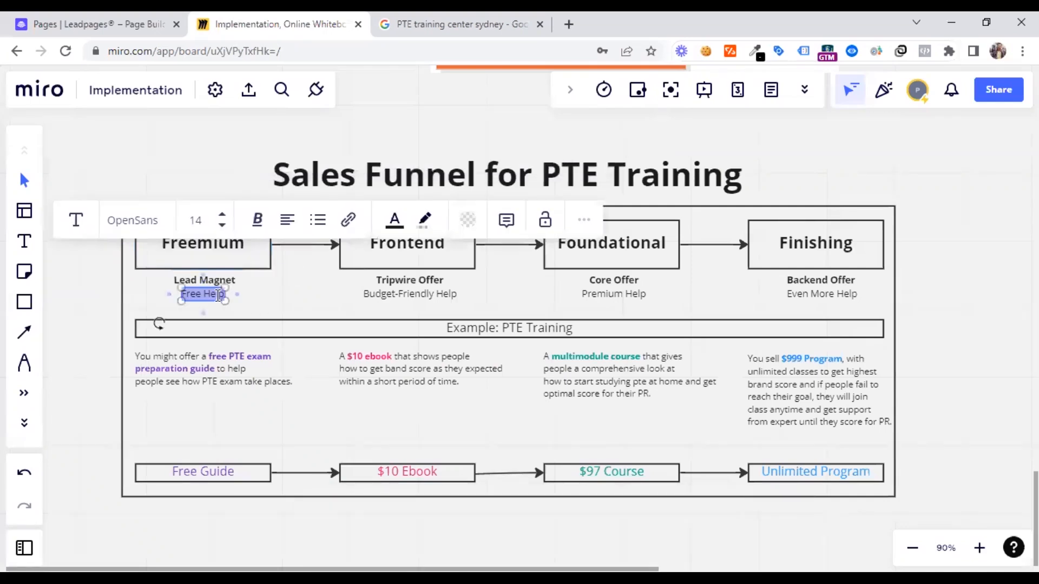
pyautogui.click(124, 22)
pyautogui.hotkey('ctrl', 'v')
pyautogui.doubleClick(436, 339)
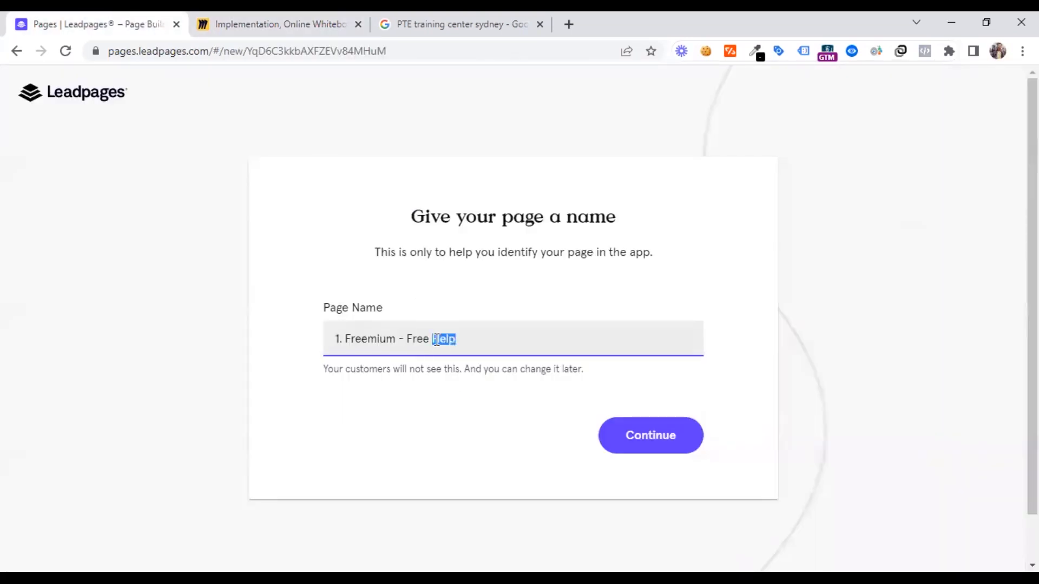
pyautogui.write('Gu')
pyautogui.write('PDF')
pyautogui.click(627, 440)
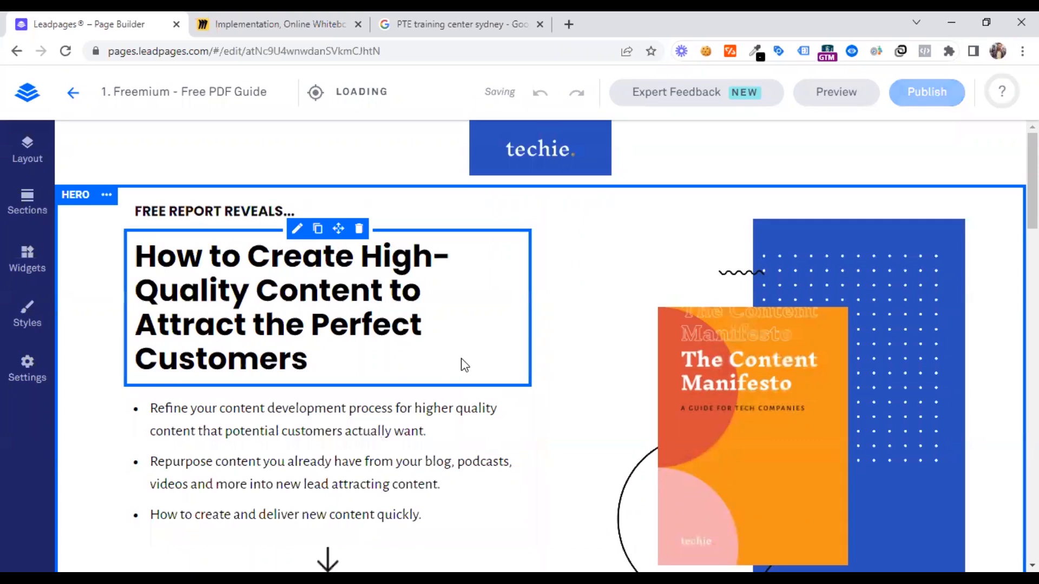
# Review the new page from its hero section down to the footer and back, and select the techie logo in the header
pyautogui.scroll(-4, 461, 358)
pyautogui.scroll(-17, 461, 359)
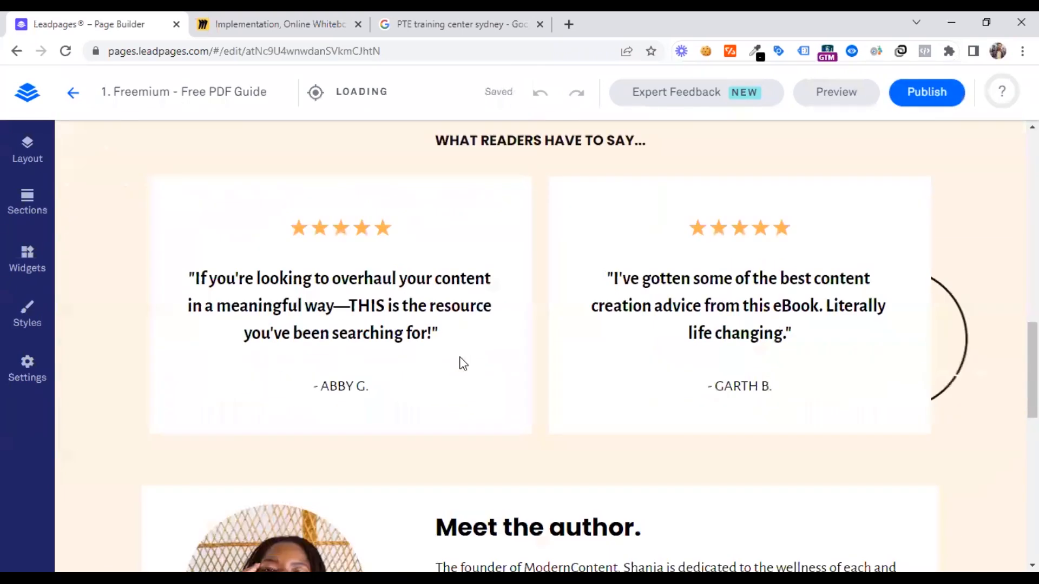
pyautogui.scroll(-8, 461, 358)
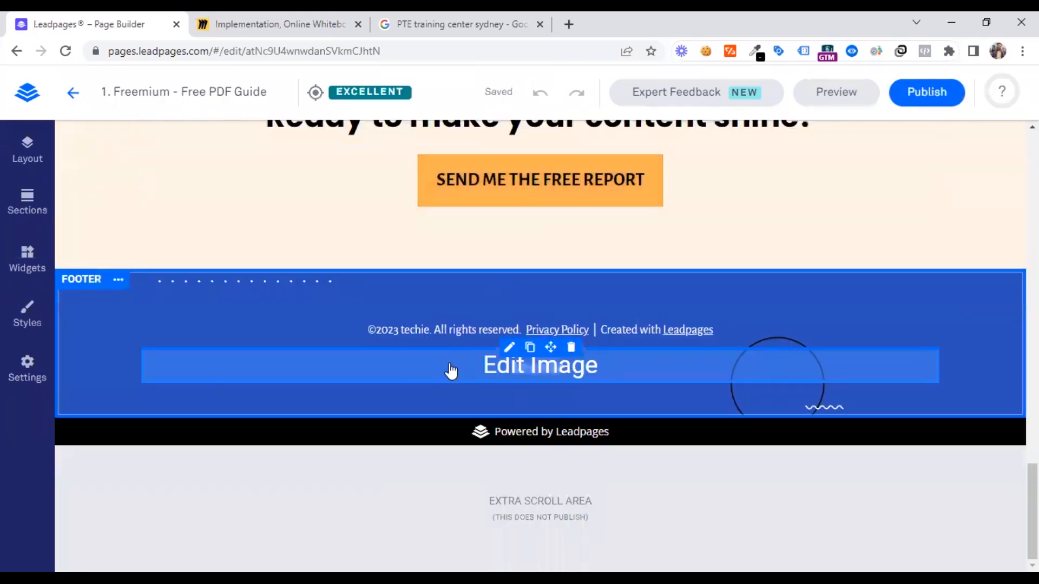
pyautogui.scroll(7, 449, 373)
pyautogui.scroll(20, 420, 382)
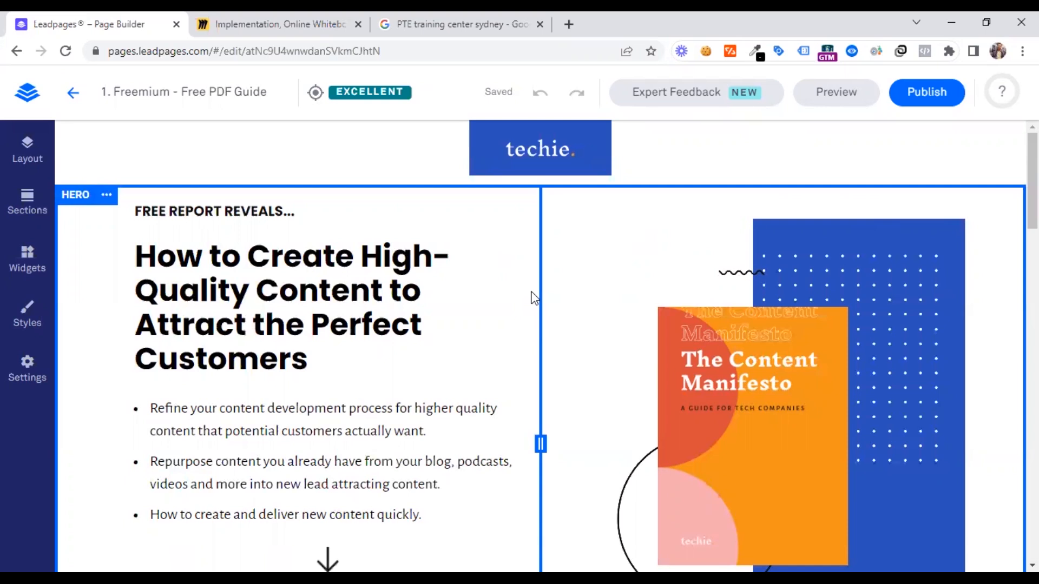
pyautogui.click(537, 161)
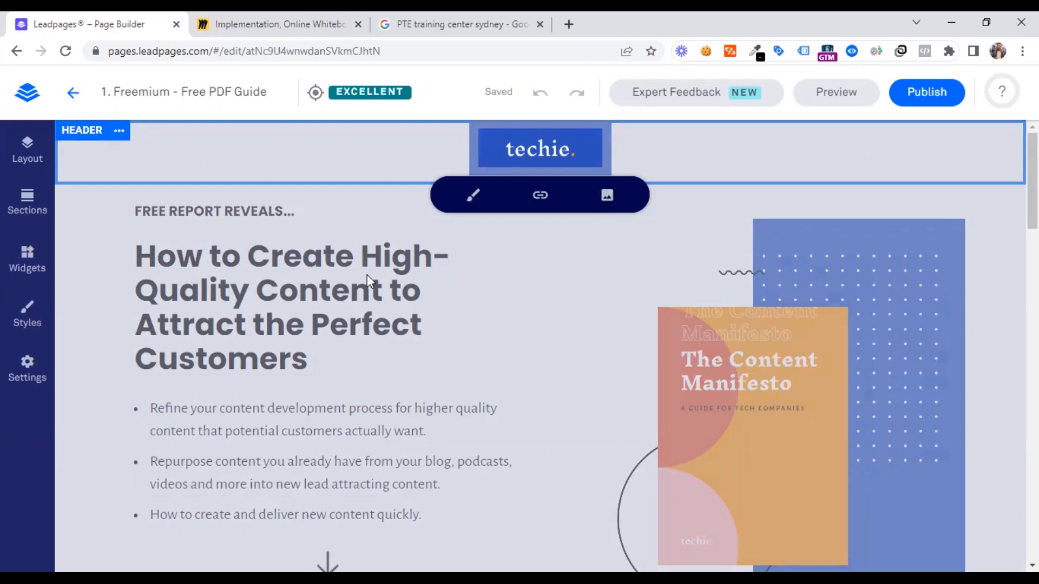
pyautogui.click(476, 19)
pyautogui.scroll(5, 324, 386)
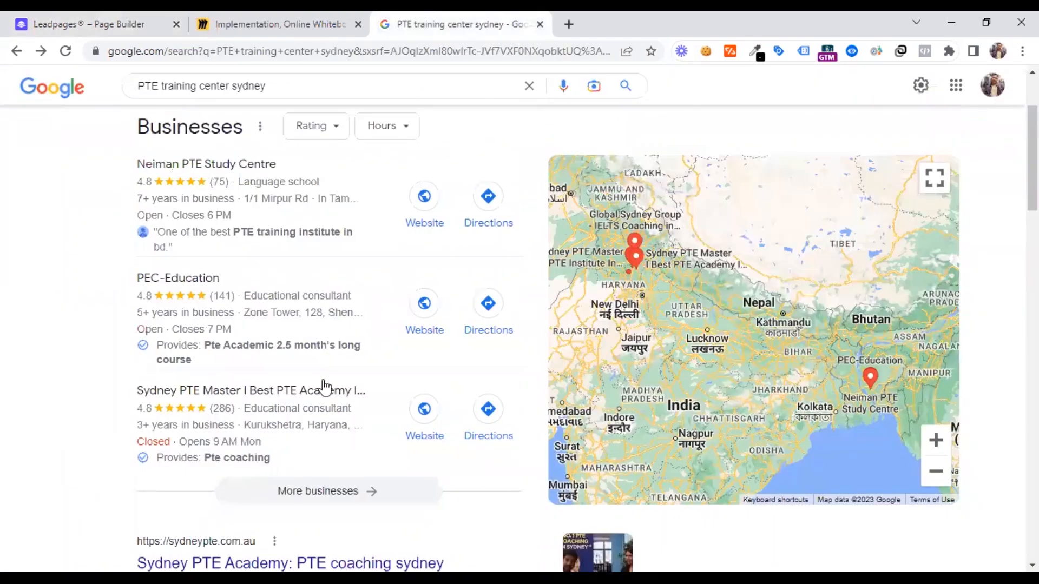
pyautogui.scroll(3, 325, 325)
pyautogui.doubleClick(320, 98)
pyautogui.tripleClick(319, 98)
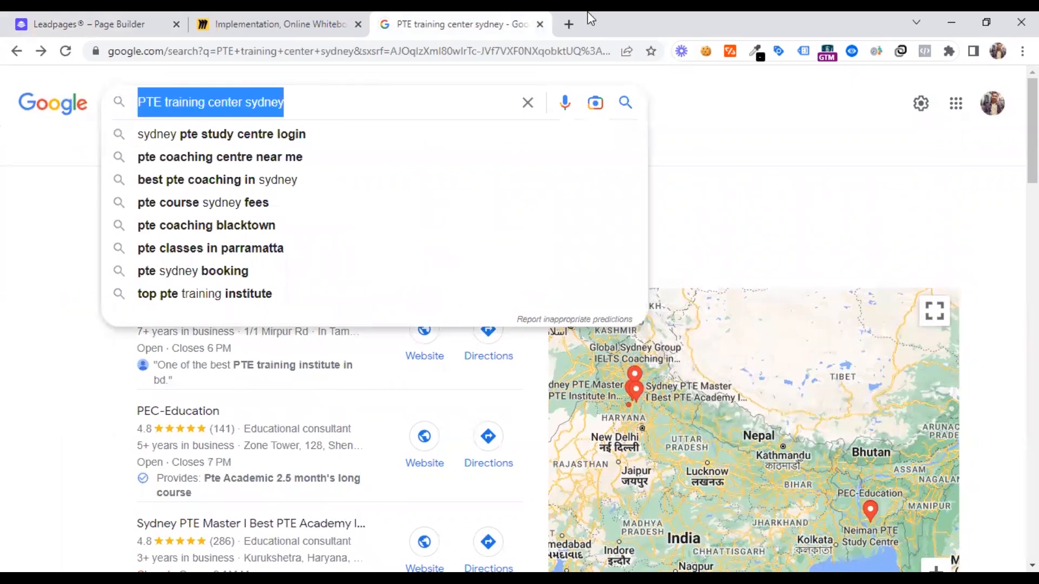
# Search Google for "futureed pte australia" in a new browser tab and open the FutureEd English Australia website
pyautogui.click(569, 12)
pyautogui.write('fu')
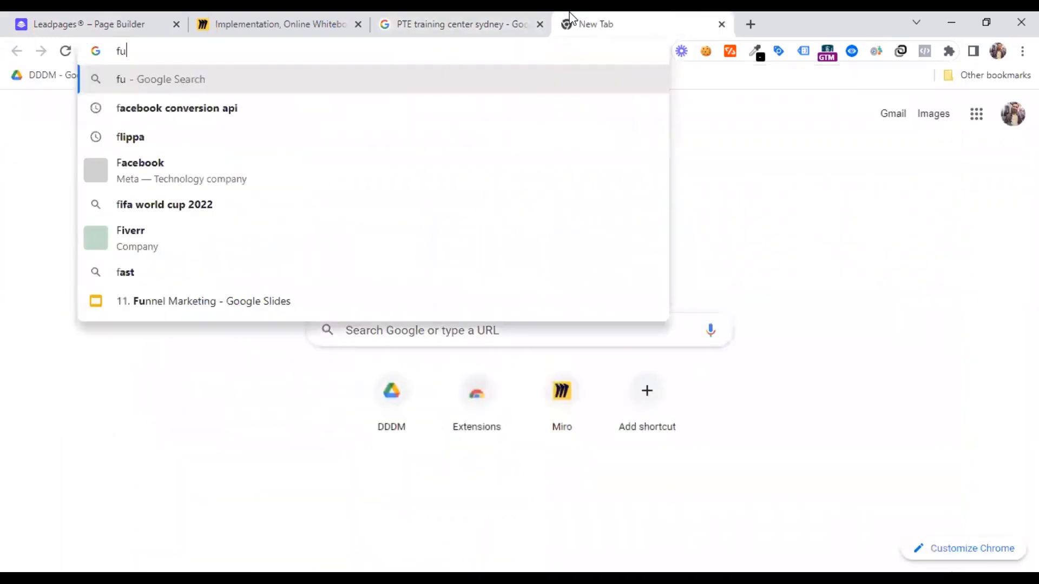
pyautogui.write('ture')
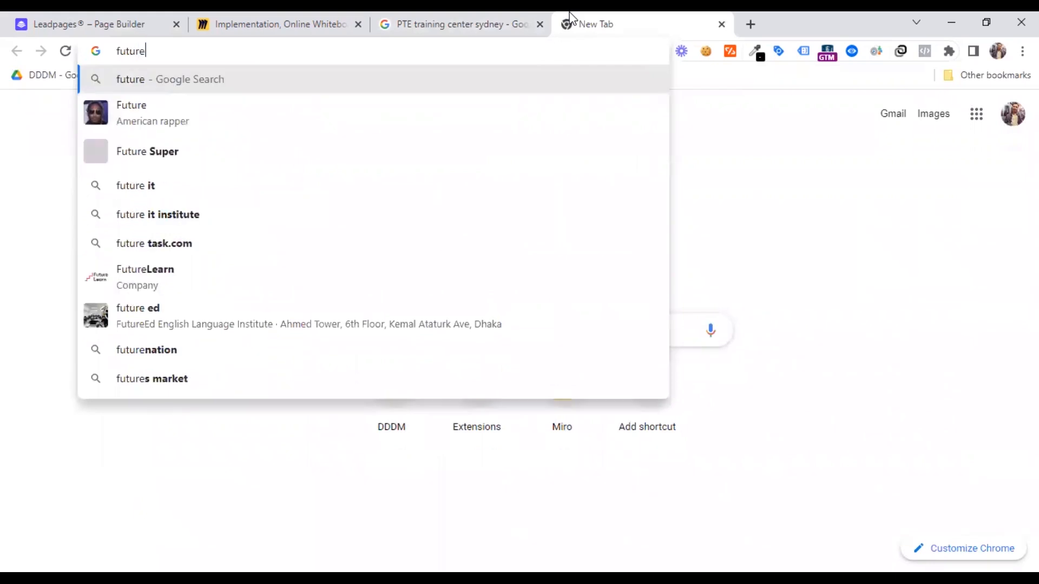
pyautogui.write('ed')
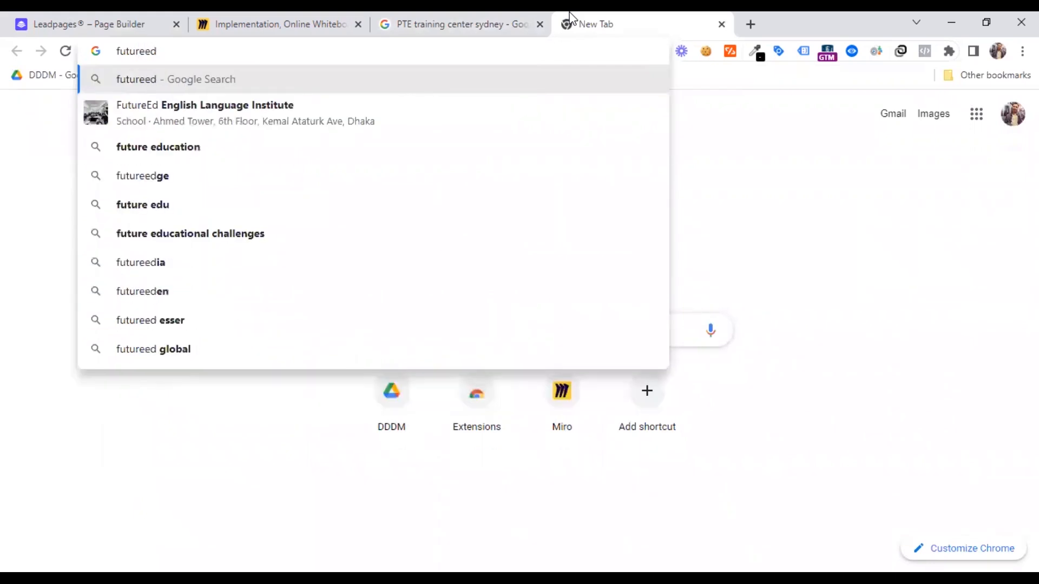
pyautogui.write(' pte')
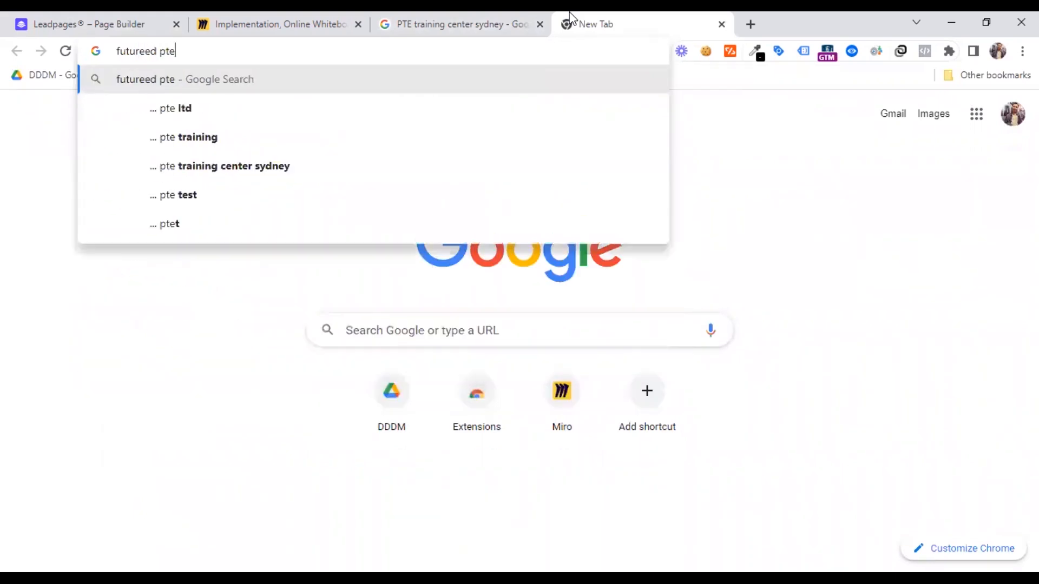
pyautogui.write(' austr')
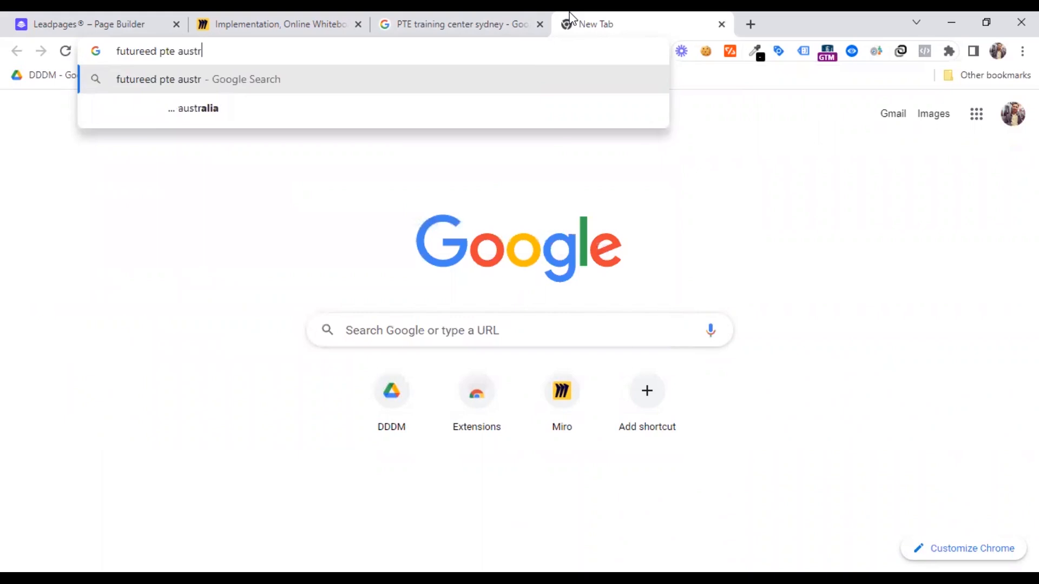
pyautogui.write('alia')
pyautogui.press('Return')
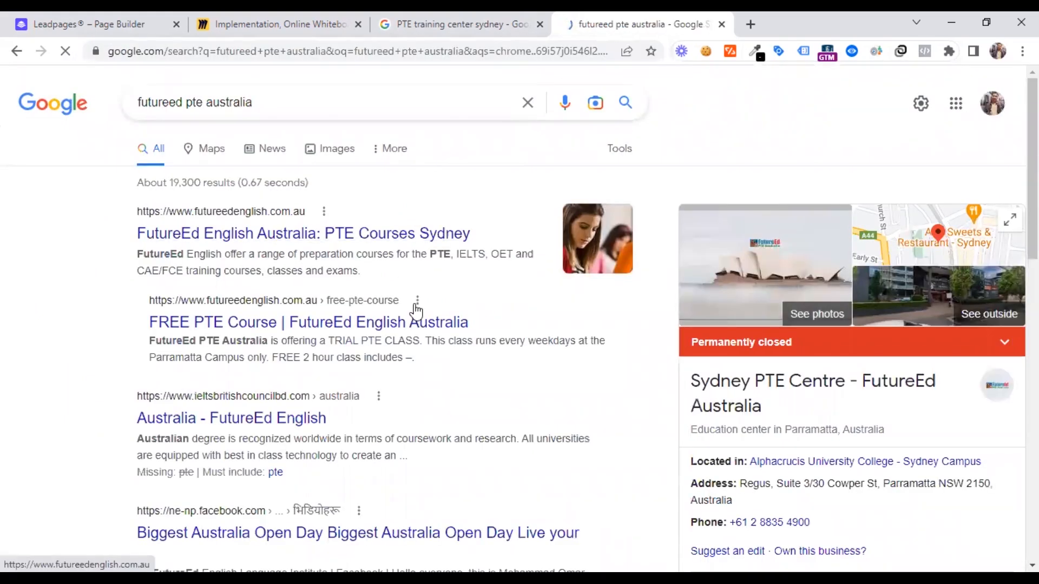
pyautogui.click(434, 324)
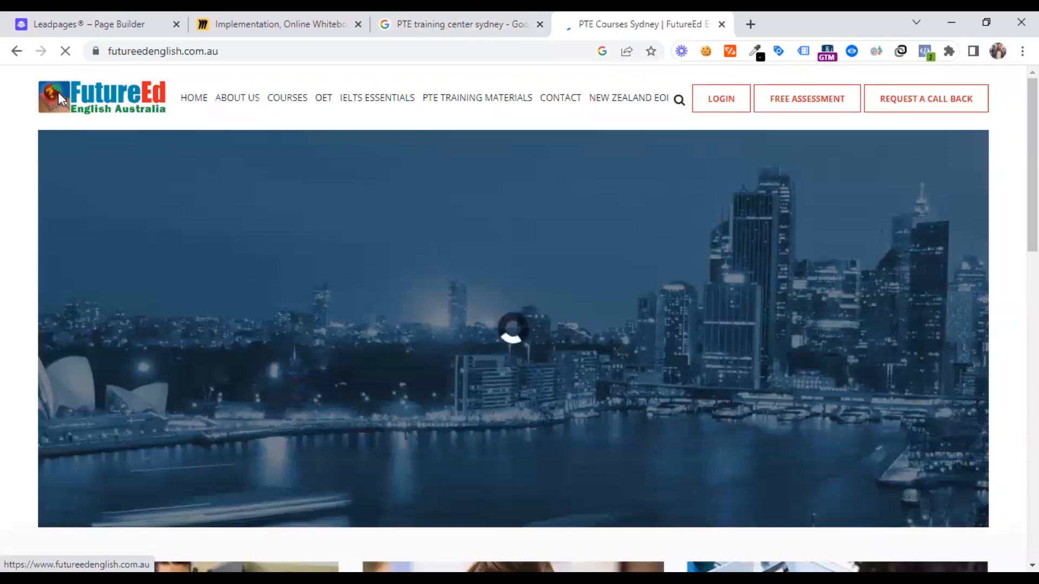
# Copy the FutureEd logo's image address and set it as the Leadpages header logo's external URL link, opening in a new window
pyautogui.rightClick(57, 92)
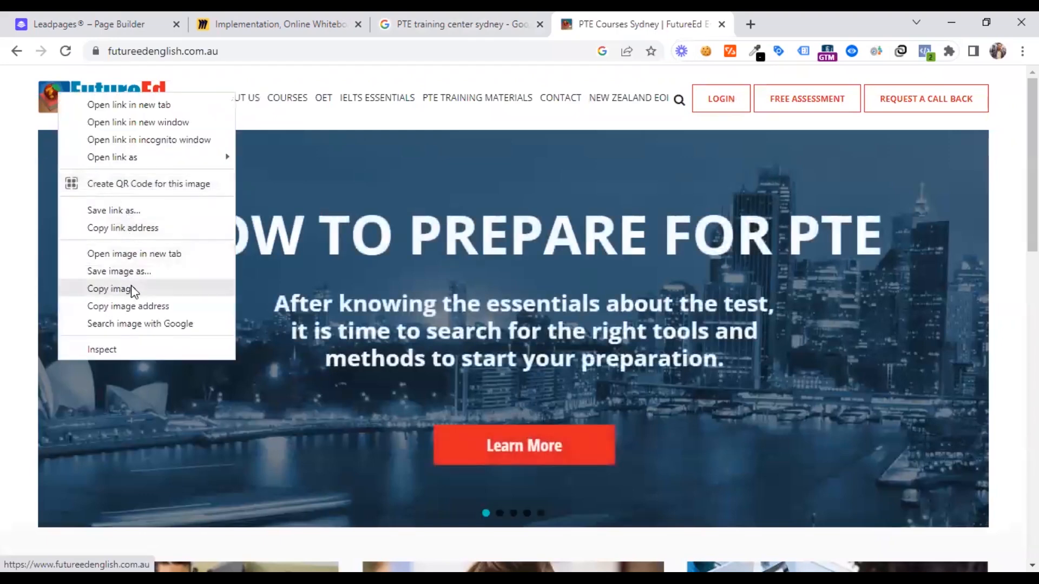
pyautogui.click(144, 306)
pyautogui.click(120, 21)
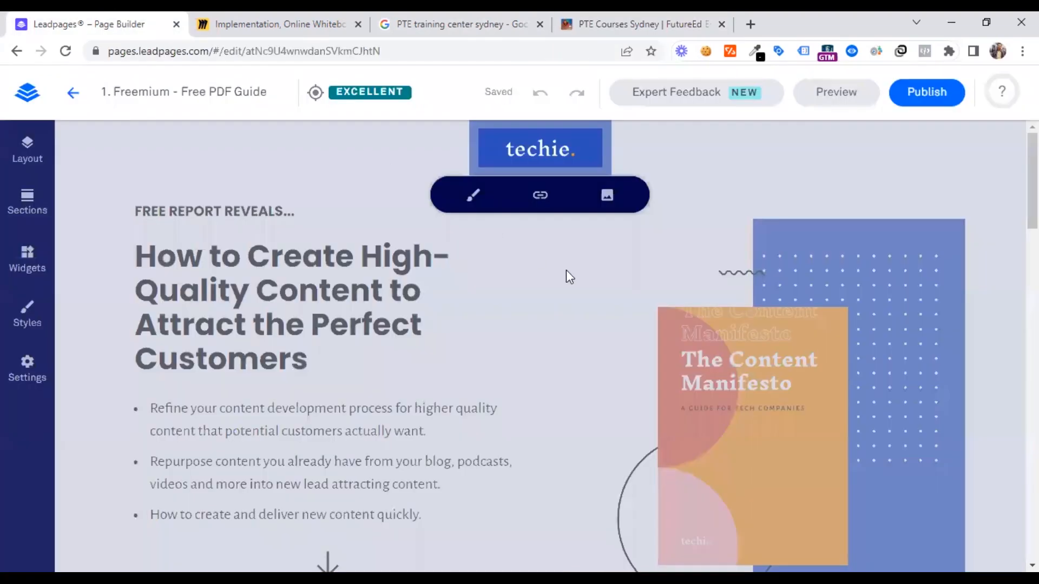
pyautogui.click(539, 204)
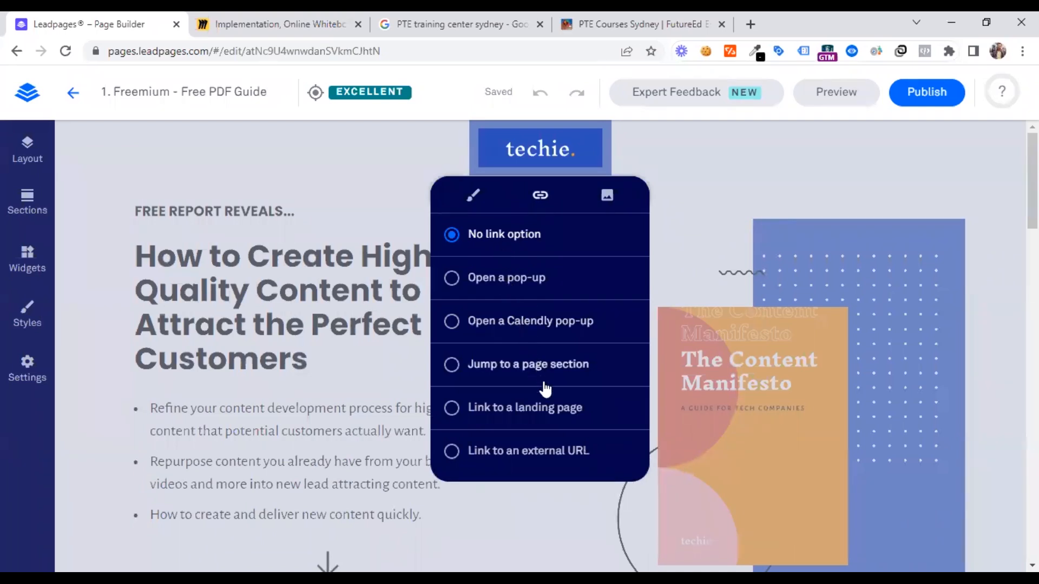
pyautogui.click(518, 450)
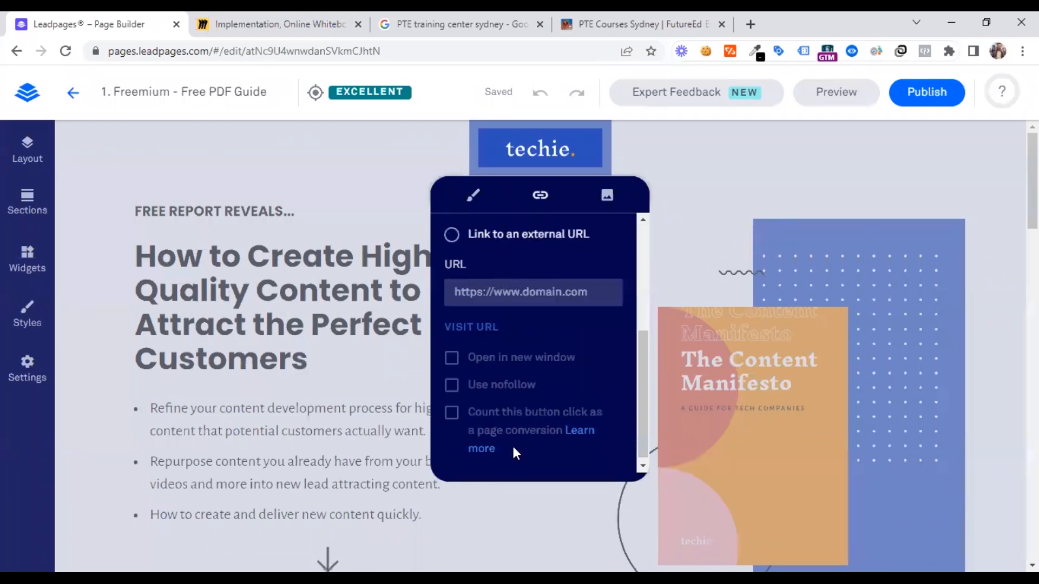
pyautogui.click(496, 294)
pyautogui.hotkey('ctrl', 'v')
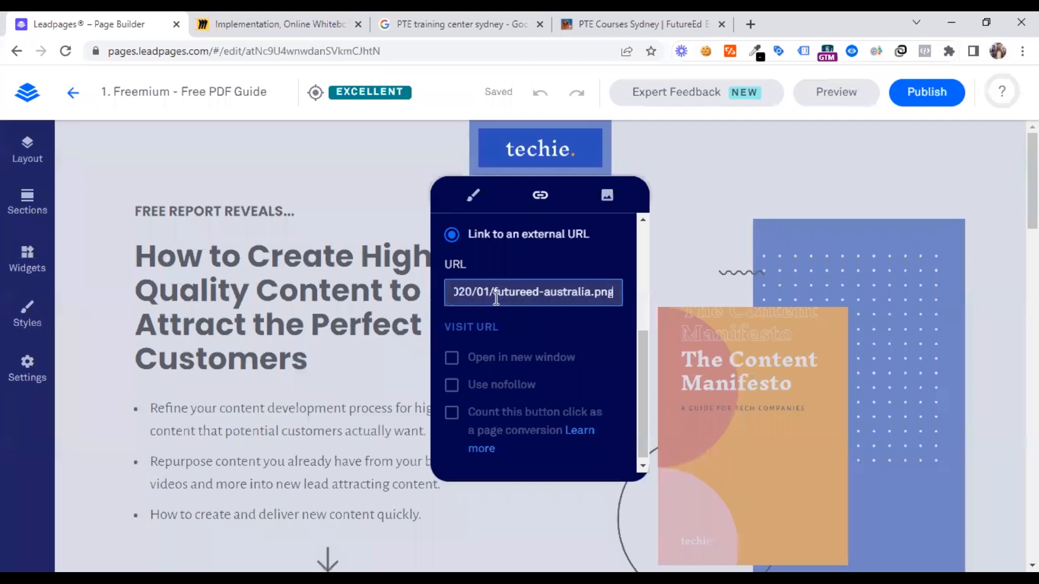
pyautogui.click(500, 358)
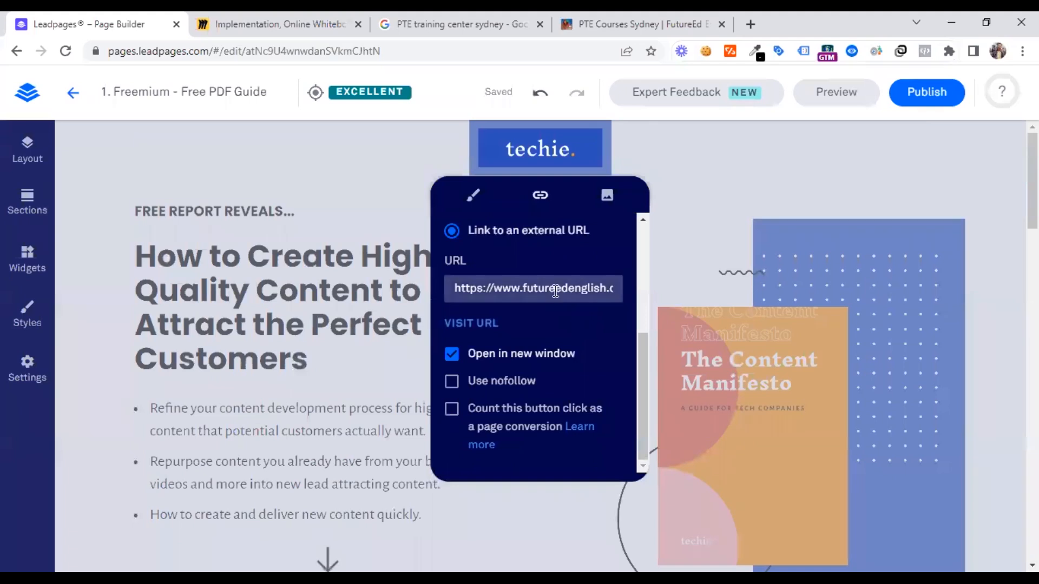
# Visit the header logo's linked URL to check which image it opens, and return to the page builder
pyautogui.scroll(2, 509, 247)
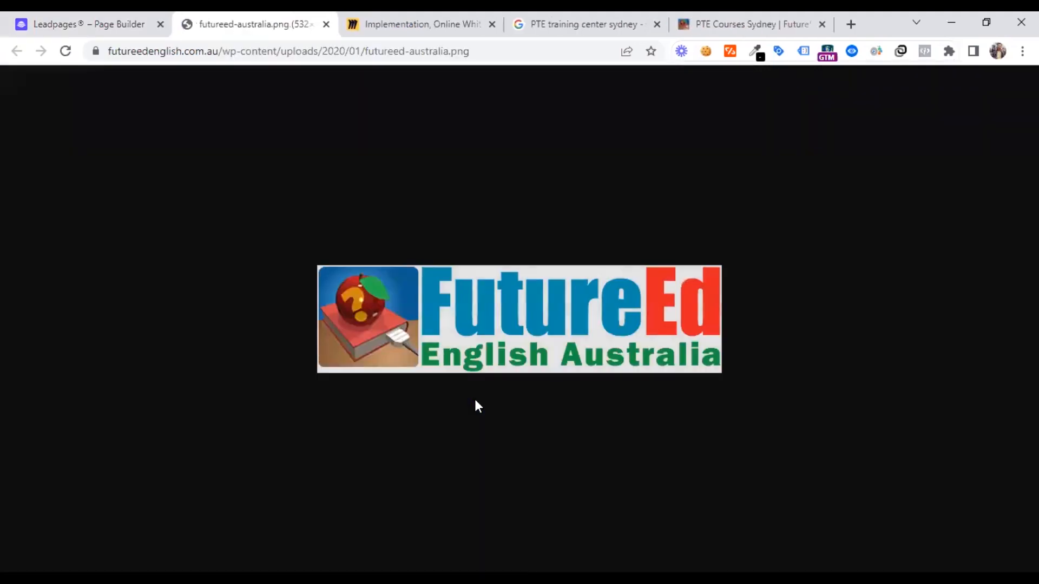
pyautogui.click(84, 22)
pyautogui.scroll(-3, 552, 310)
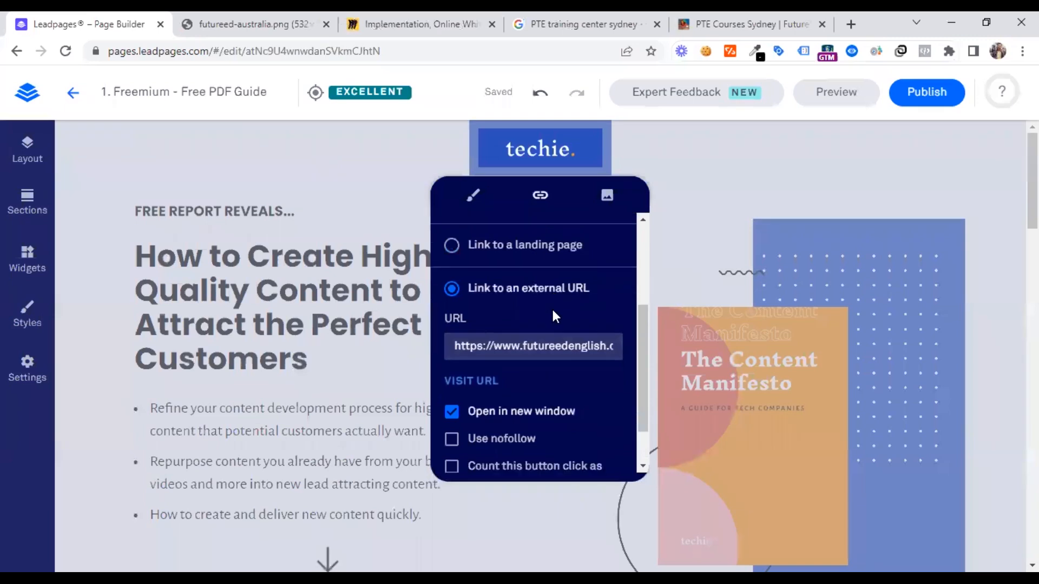
# Check the header logo's width settings and open the image upload area for its replacement image
pyautogui.click(475, 199)
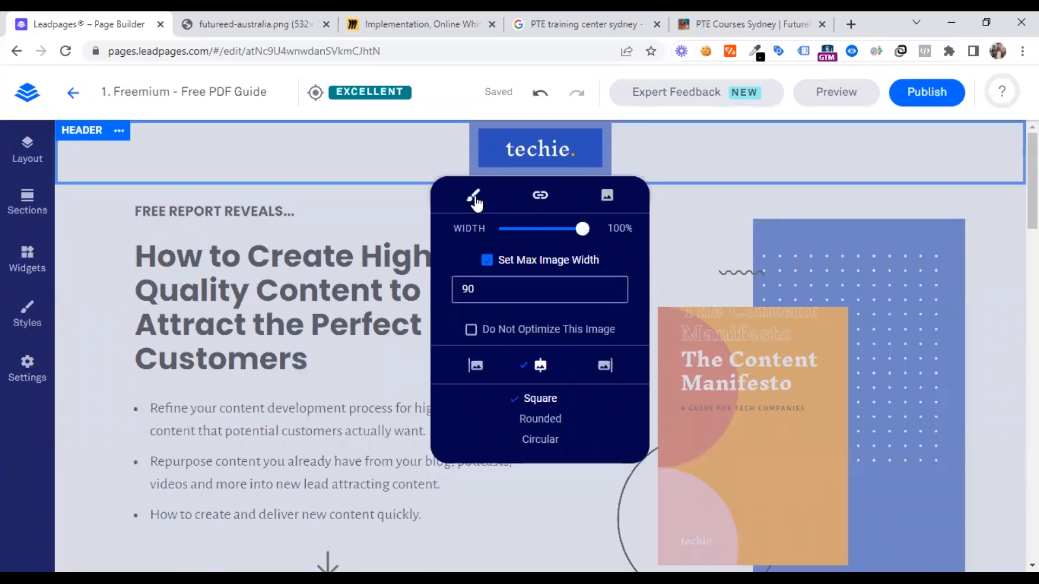
pyautogui.click(536, 293)
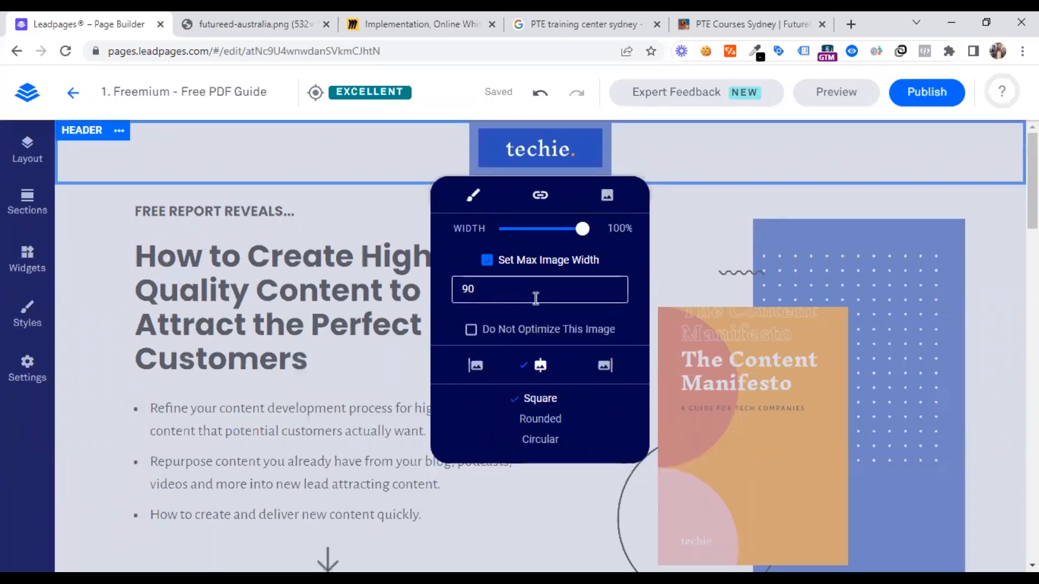
pyautogui.click(607, 196)
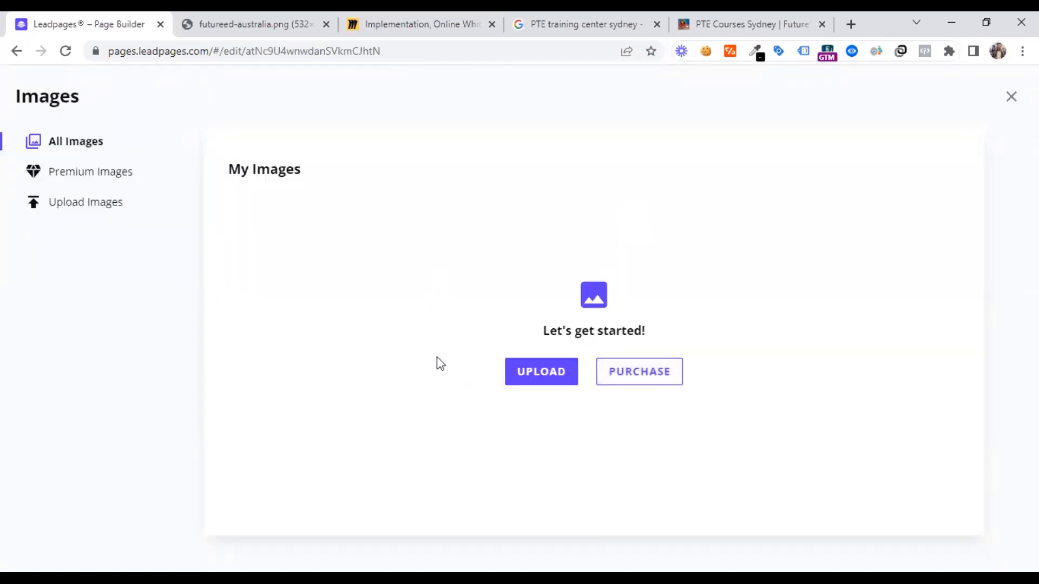
pyautogui.click(98, 209)
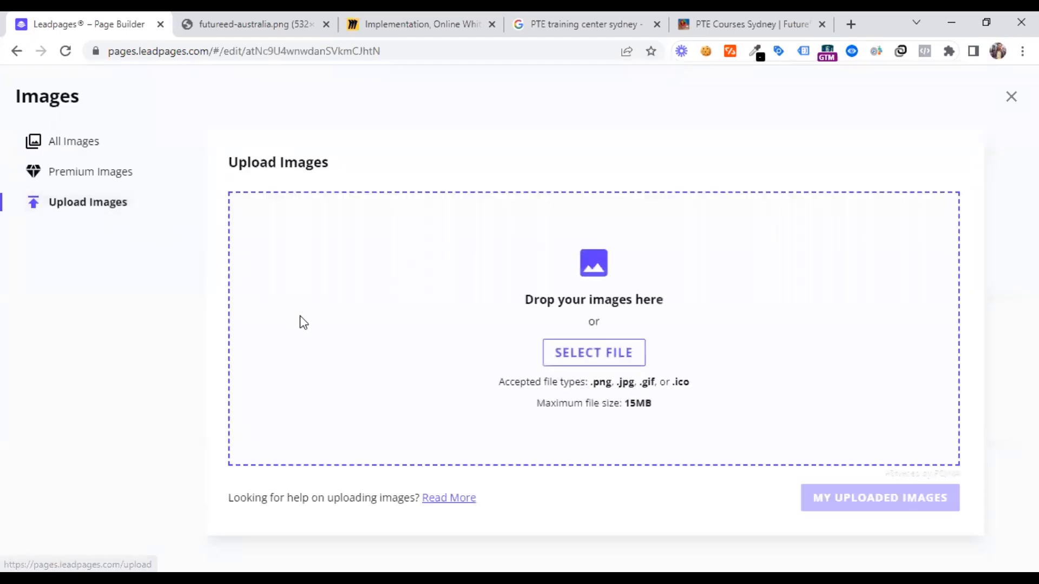
# Return to the FutureEd English Australia website and open its logo image in a separate browser tab
pyautogui.click(719, 15)
pyautogui.click(582, 17)
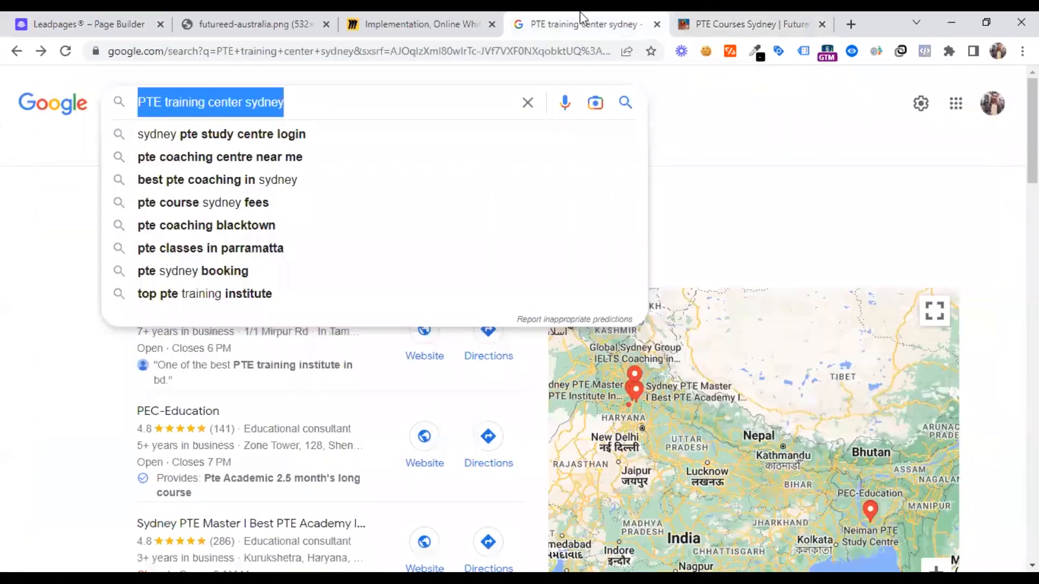
pyautogui.click(706, 15)
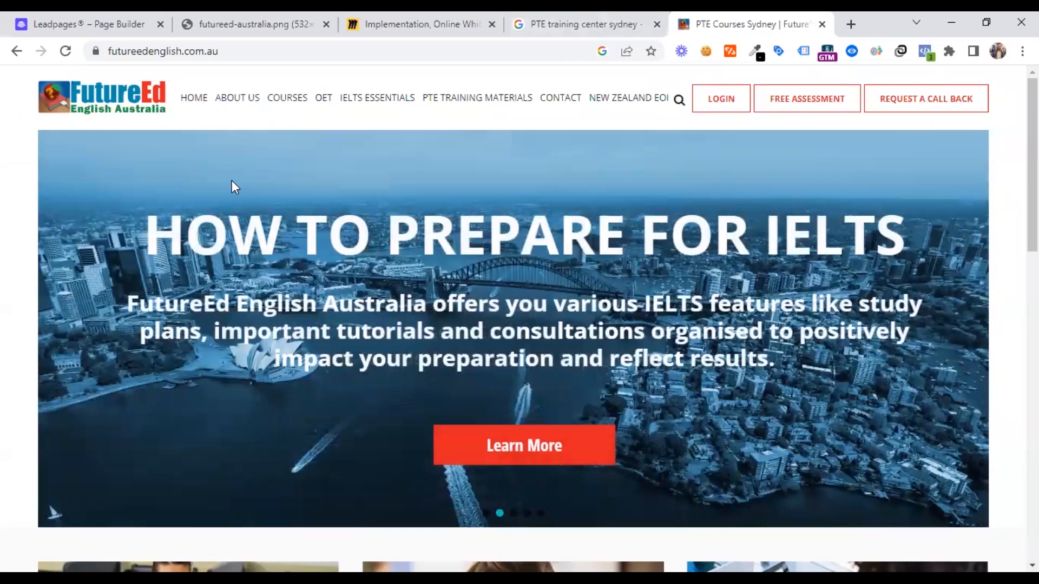
pyautogui.rightClick(64, 94)
pyautogui.click(128, 246)
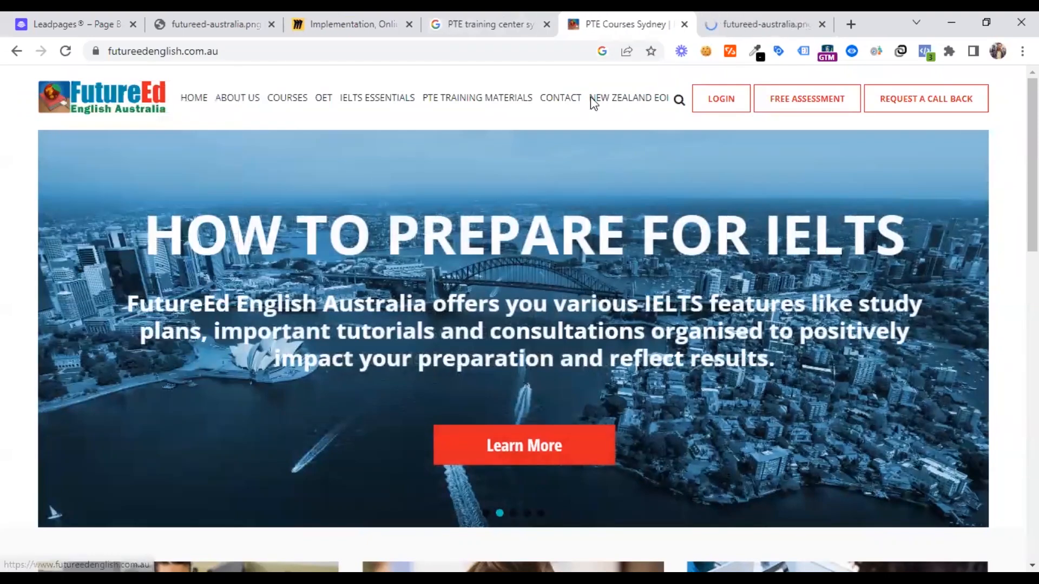
pyautogui.click(756, 24)
# Save the FutureEd logo as futureed-australia PNG in Downloads and upload it to the Leadpages image library
pyautogui.rightClick(465, 301)
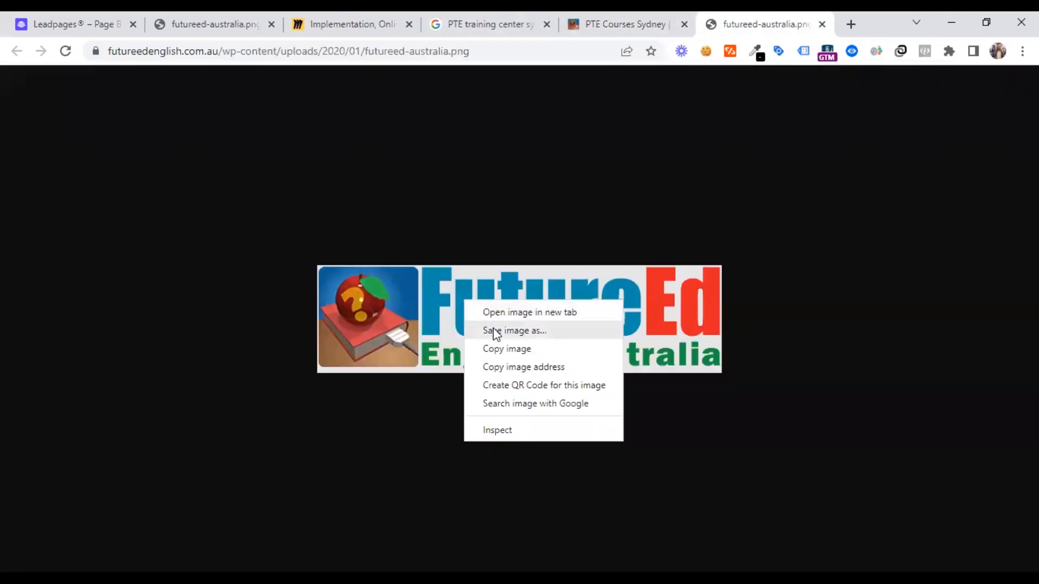
pyautogui.click(581, 547)
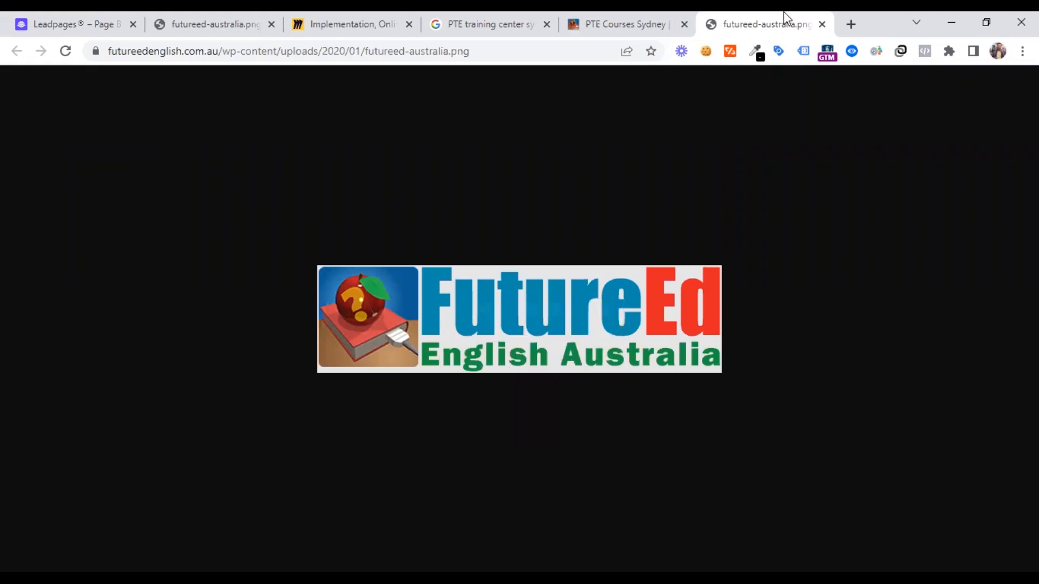
pyautogui.rightClick(509, 295)
pyautogui.click(540, 326)
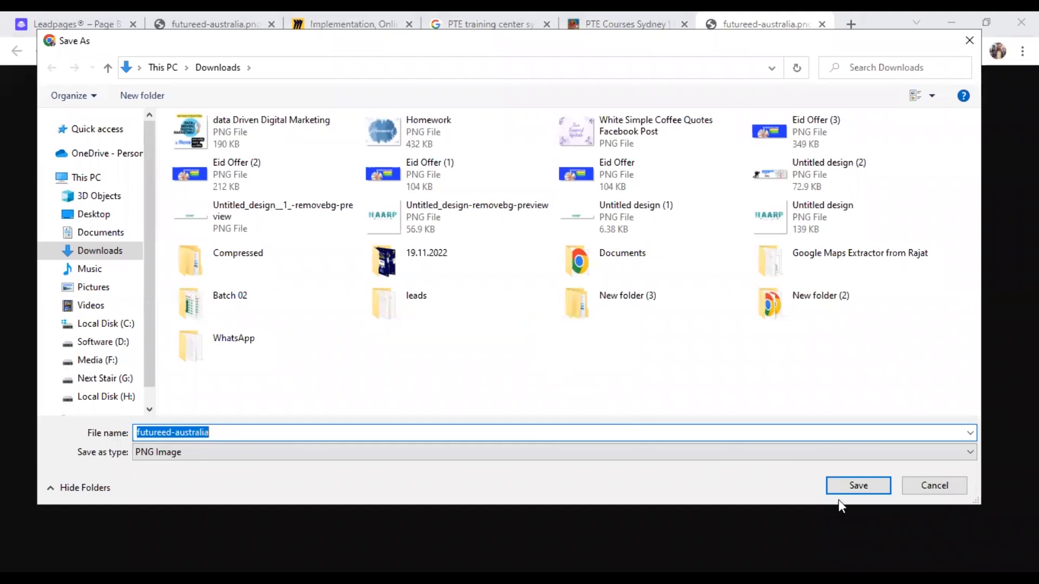
pyautogui.click(845, 485)
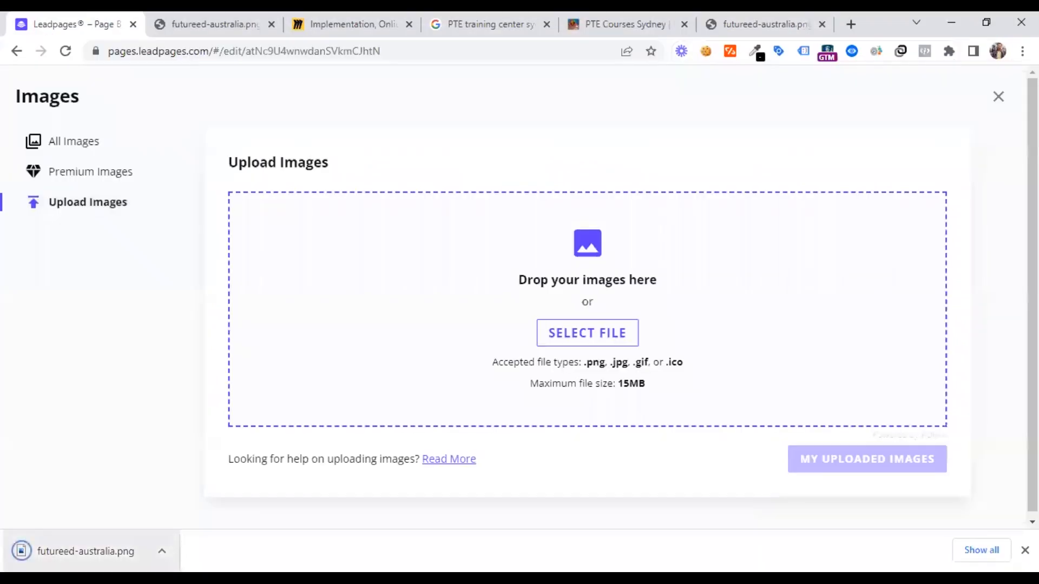
pyautogui.moveTo(76, 552); pyautogui.dragTo(536, 340)
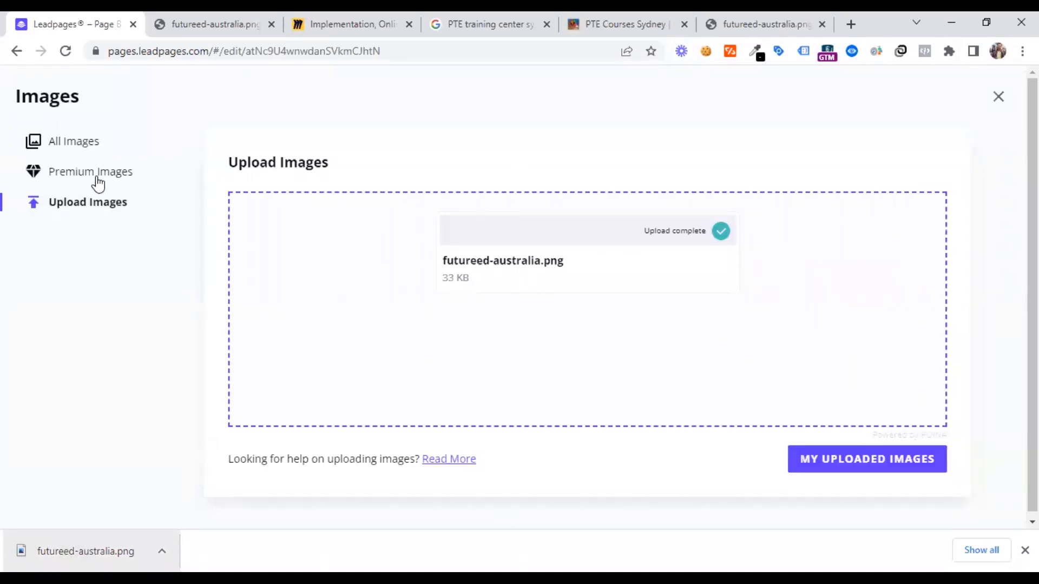
pyautogui.click(87, 147)
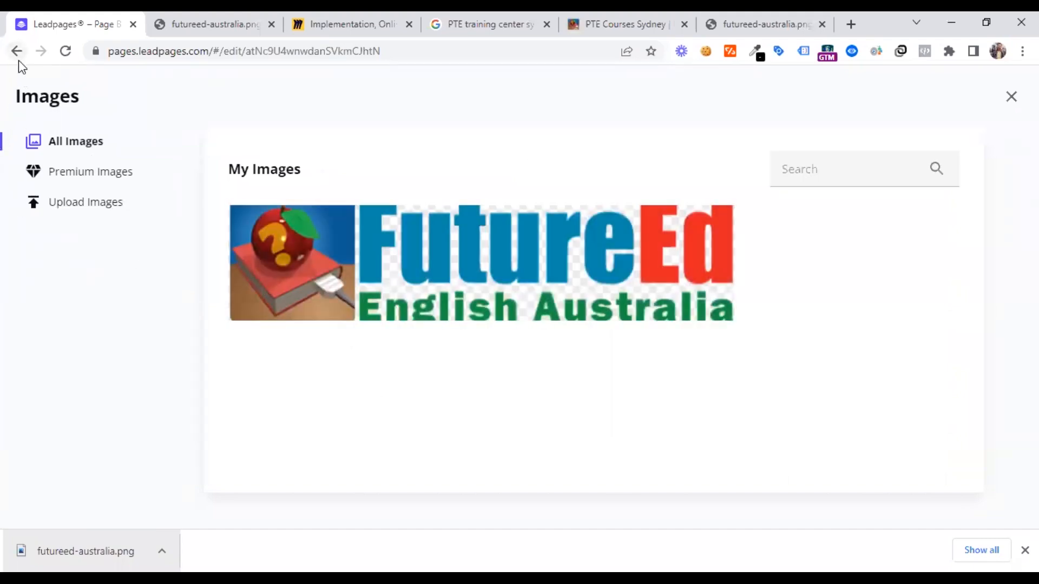
# Leave the image library through the Leadpages dashboard and reopen the "1. Freemium - Free PDF Guide" page in the builder
pyautogui.click(18, 53)
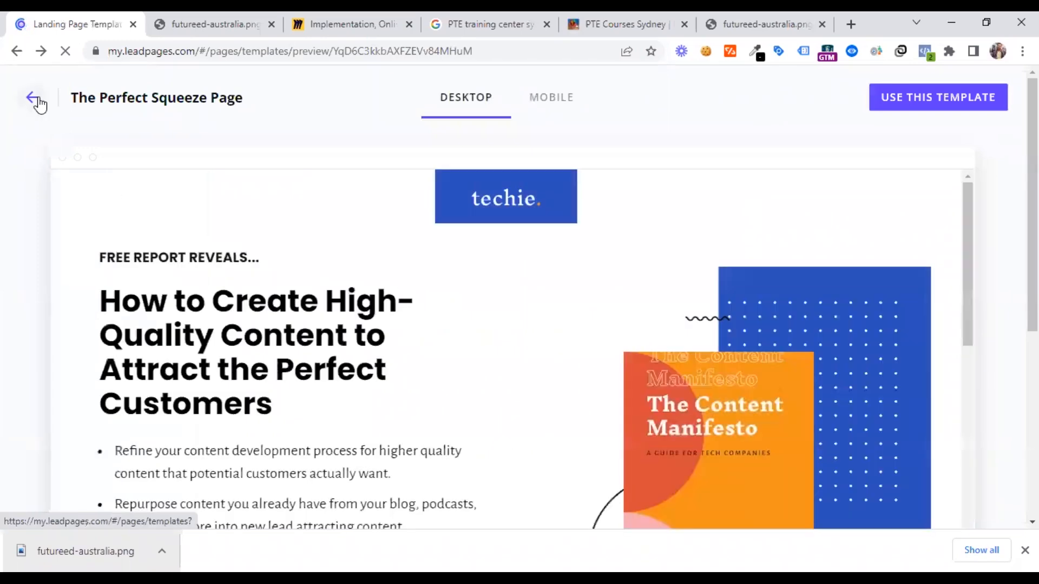
pyautogui.click(38, 101)
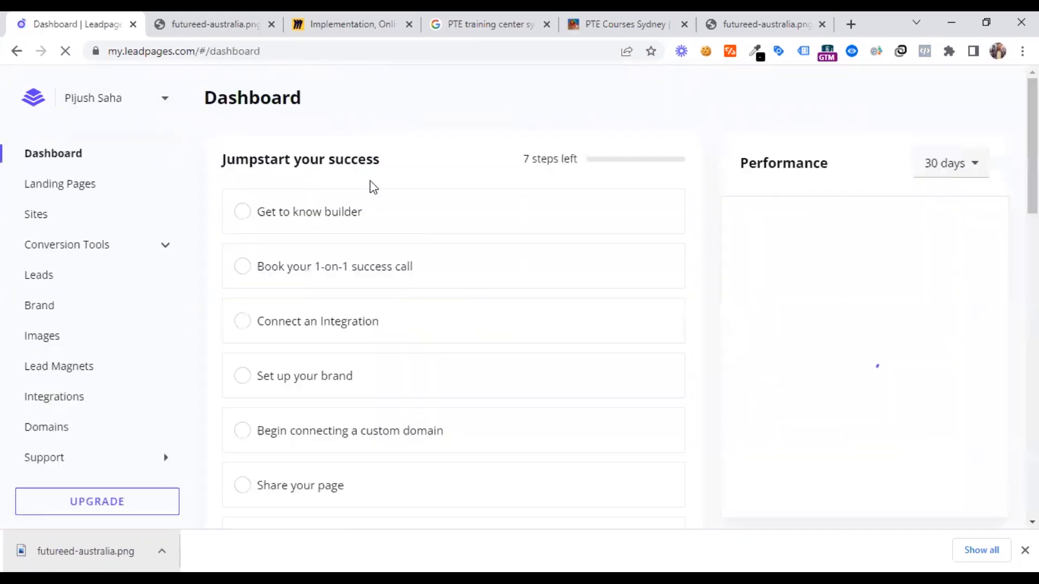
pyautogui.click(67, 196)
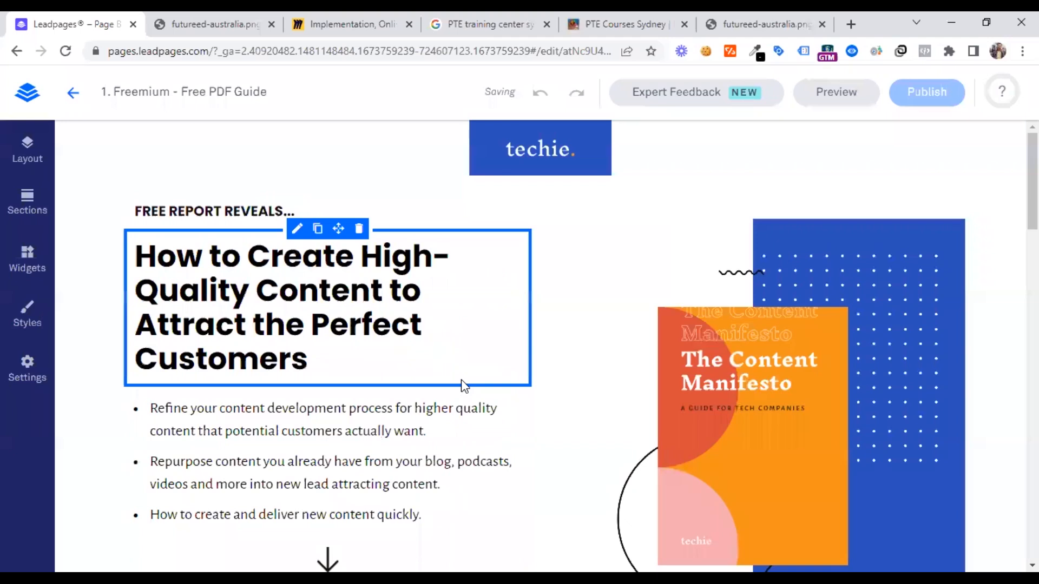
# Replace the header's techie logo with futureed-australia.png, giving it the alt text "futureed"
pyautogui.click(561, 154)
pyautogui.click(606, 195)
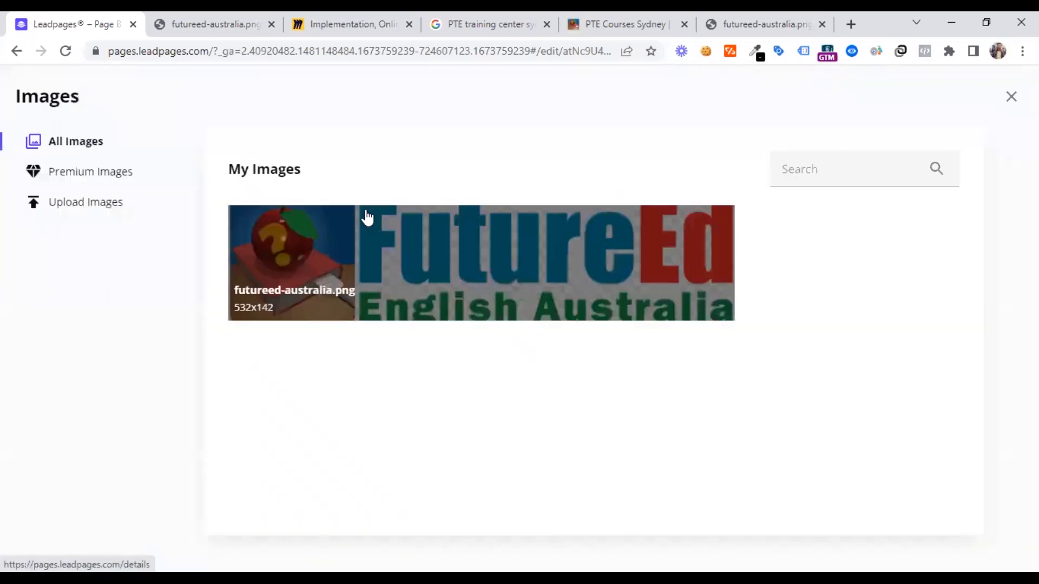
pyautogui.click(405, 238)
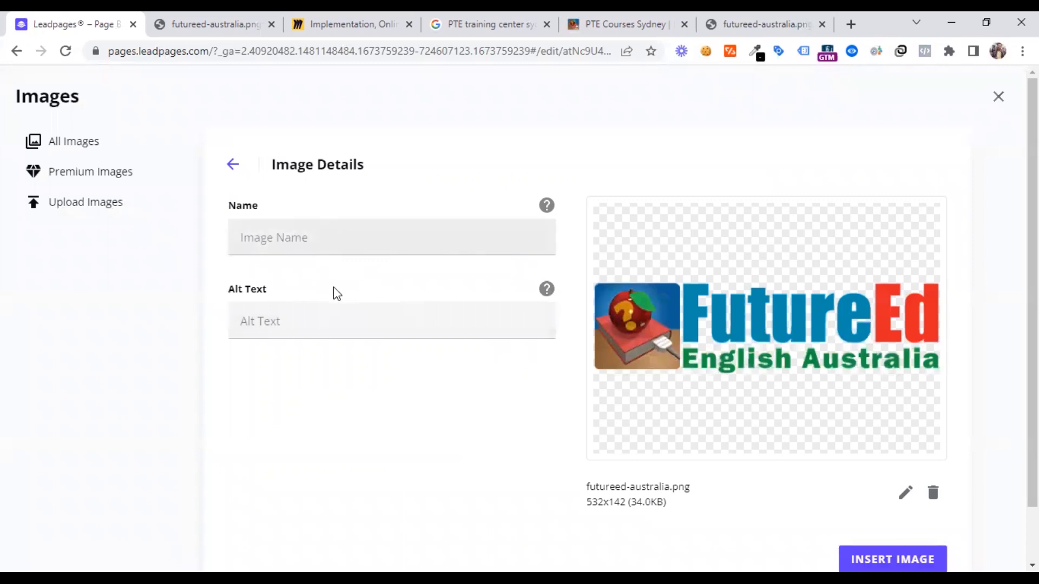
pyautogui.click(314, 317)
pyautogui.write('fut')
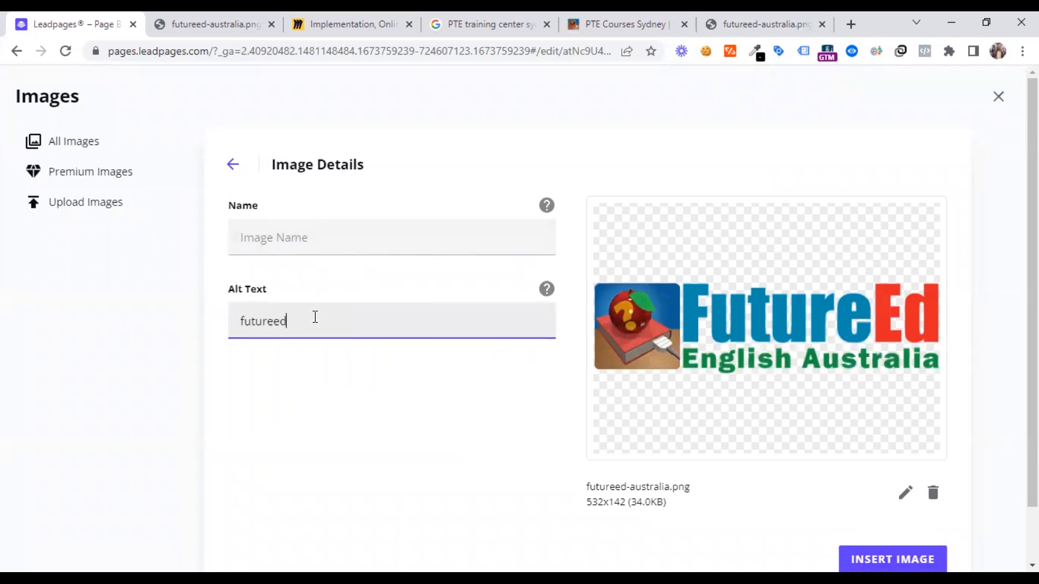
pyautogui.write('ureed')
pyautogui.click(892, 559)
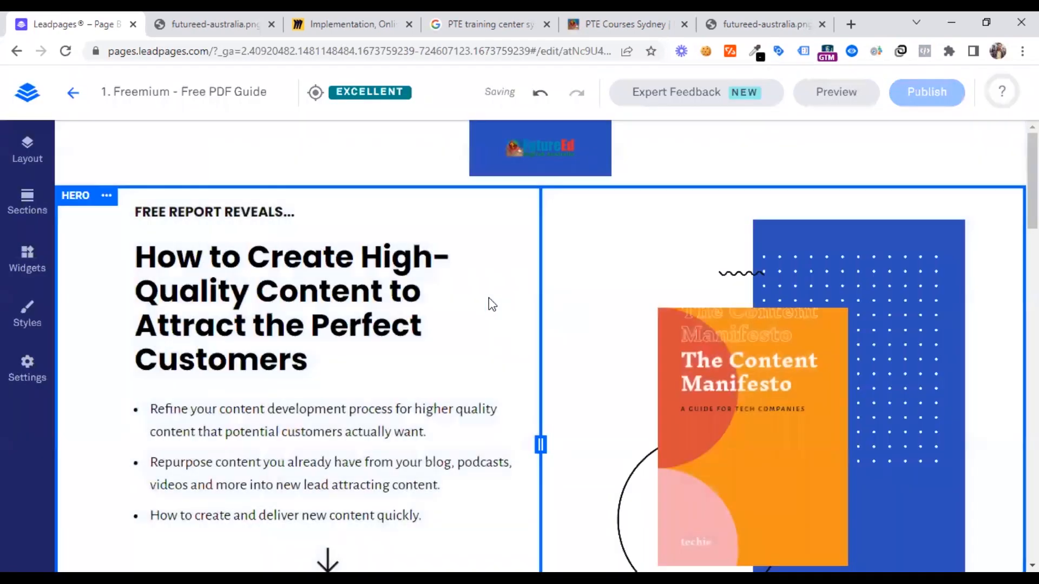
# Look over the editing options of the main headline and the new header logo
pyautogui.click(459, 283)
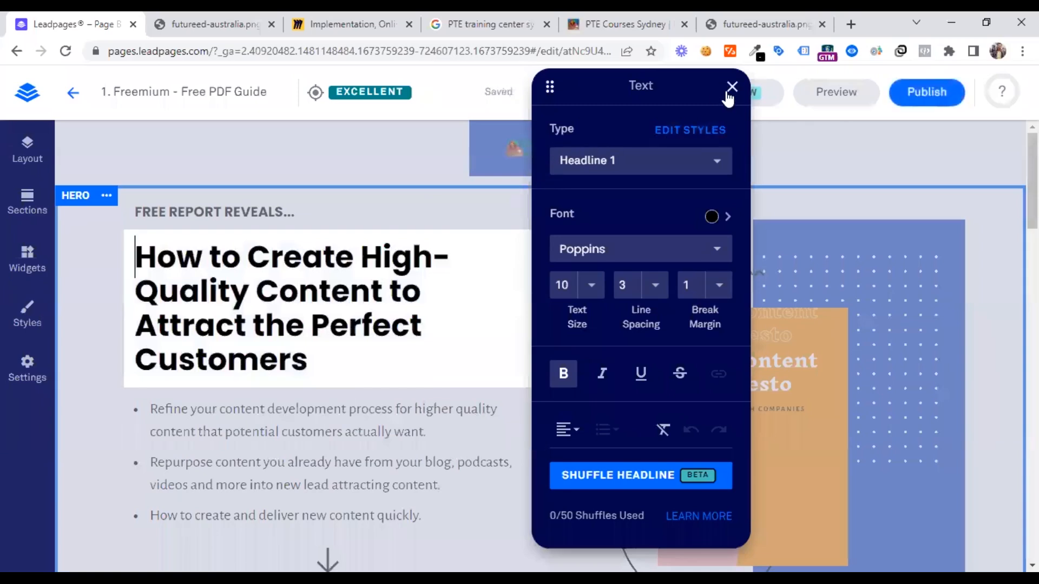
pyautogui.click(483, 165)
pyautogui.click(483, 171)
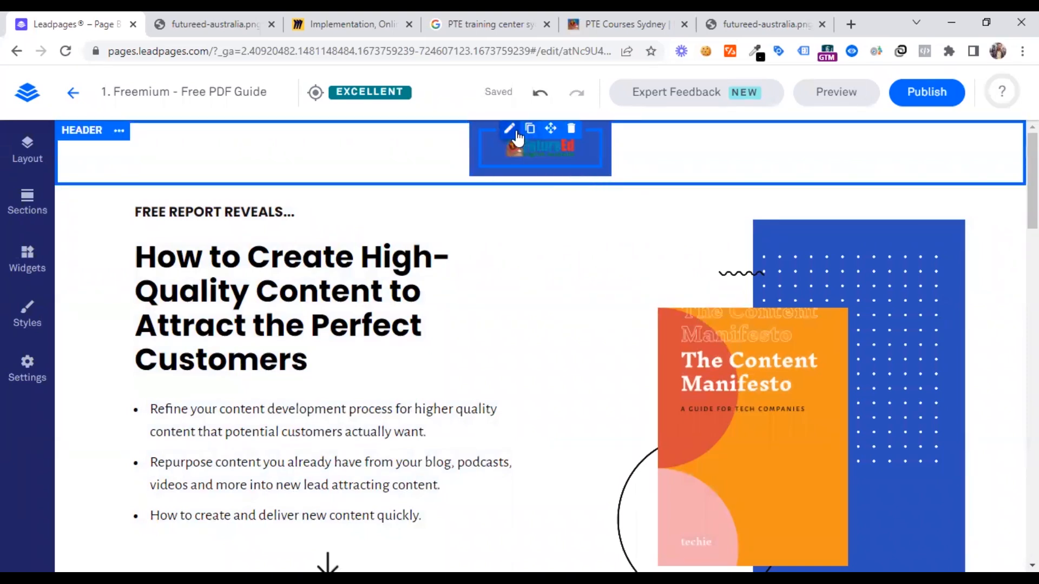
pyautogui.click(509, 128)
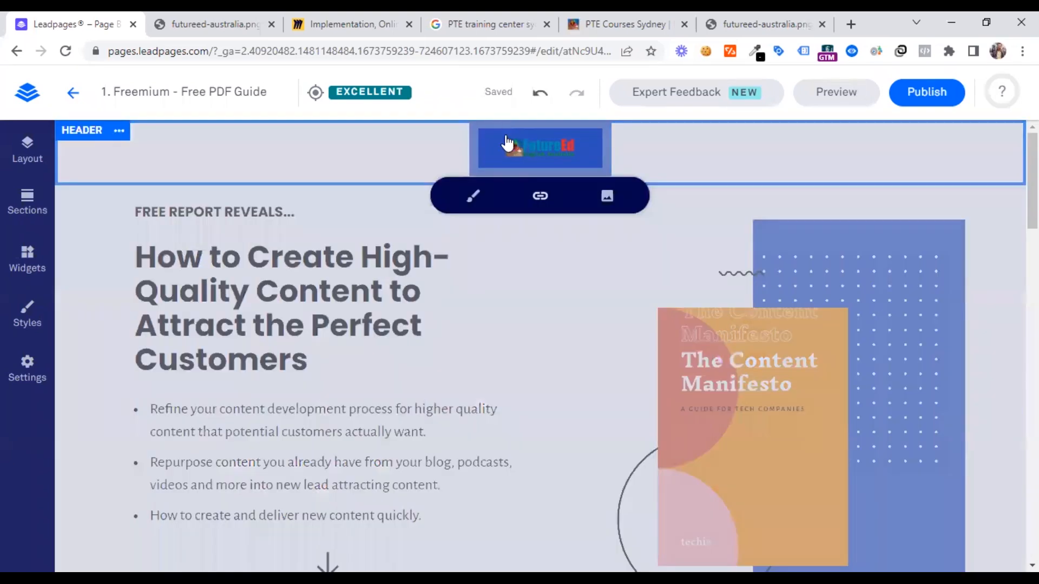
pyautogui.click(436, 297)
# Replace the "FREE REPORT REVEALS..." line above the main headline with "Find out how to start PTE preparation"
pyautogui.doubleClick(214, 212)
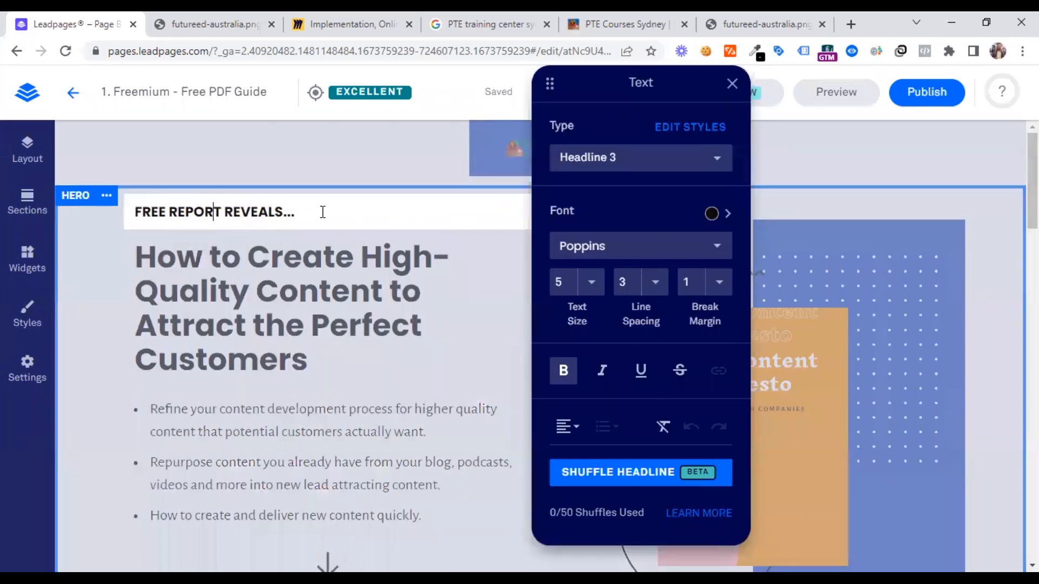
pyautogui.tripleClick(324, 212)
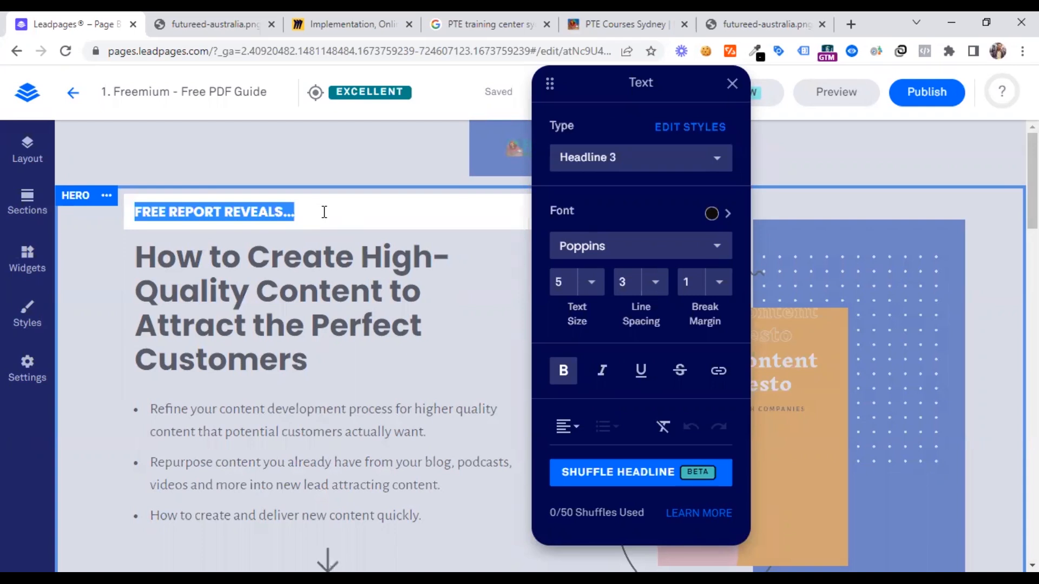
pyautogui.write('Find')
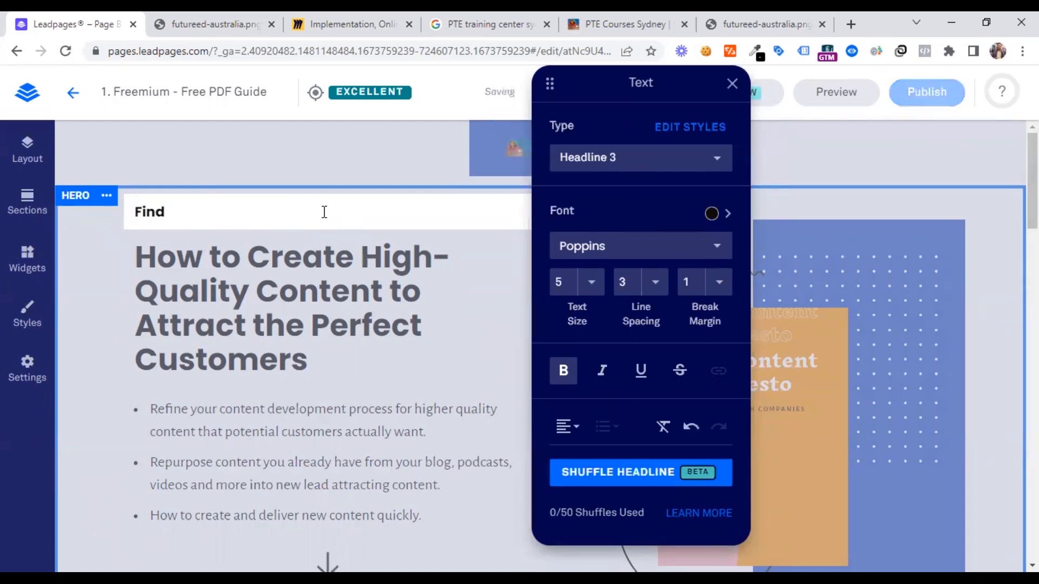
pyautogui.scroll(-7, 324, 212)
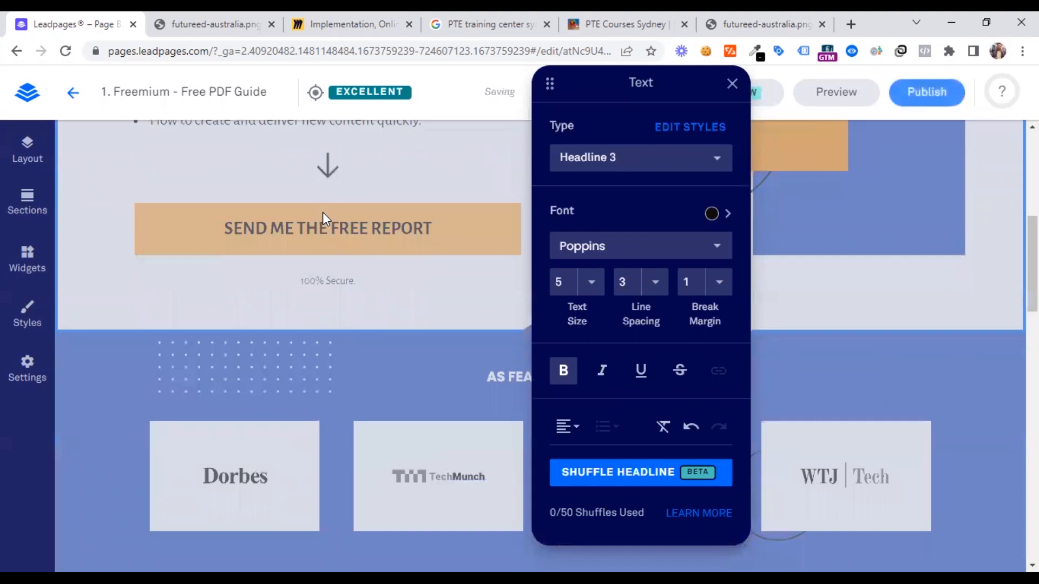
pyautogui.scroll(-5, 285, 355)
pyautogui.scroll(12, 285, 355)
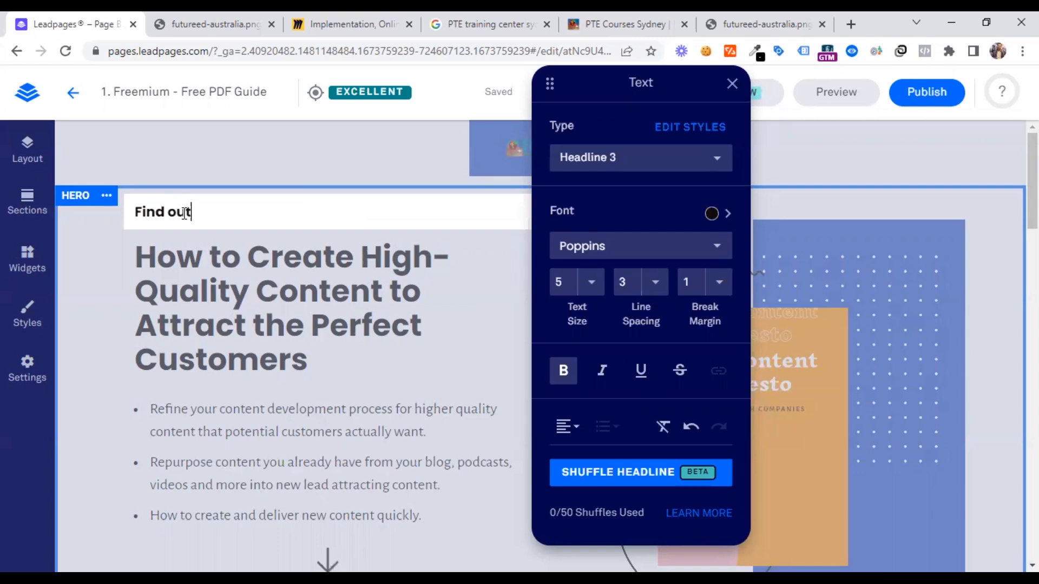
pyautogui.write('how to start PTE')
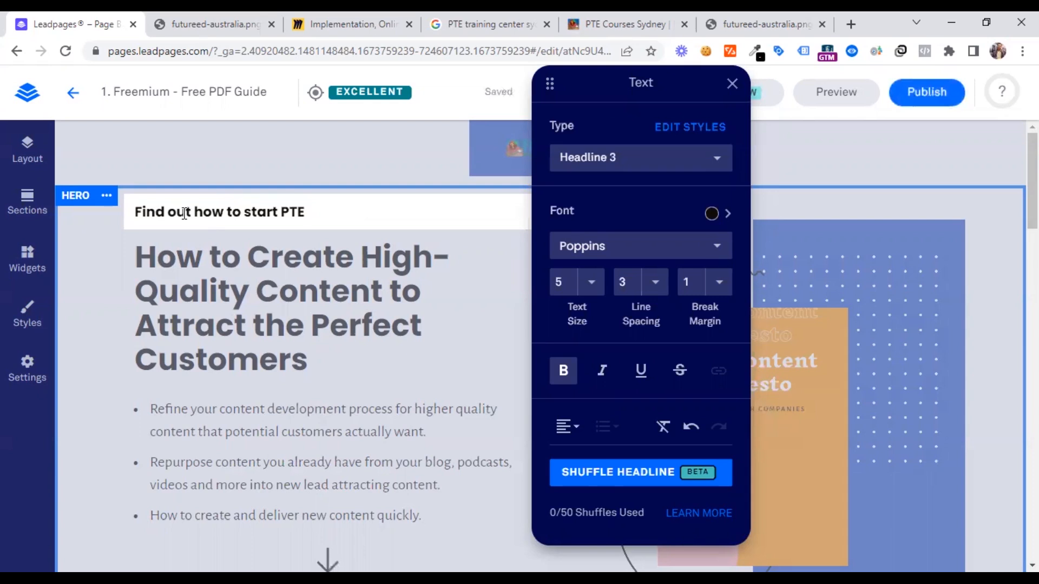
pyautogui.write(' preparation')
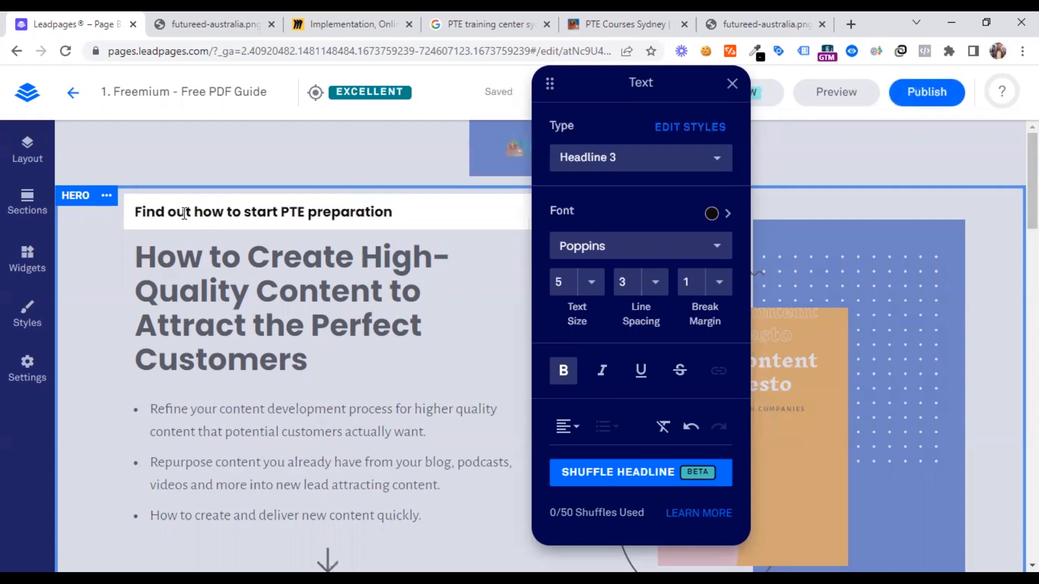
pyautogui.click(238, 309)
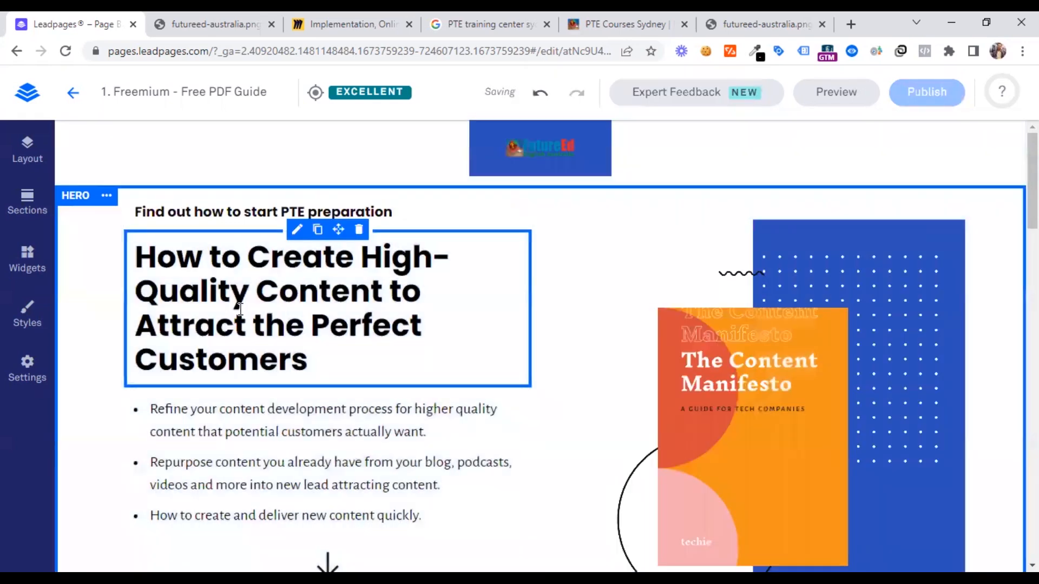
# Rewrite the hero section's main headline as "PTE Preparation in 7 Days with THIS Ebook Guide"
pyautogui.click(309, 344)
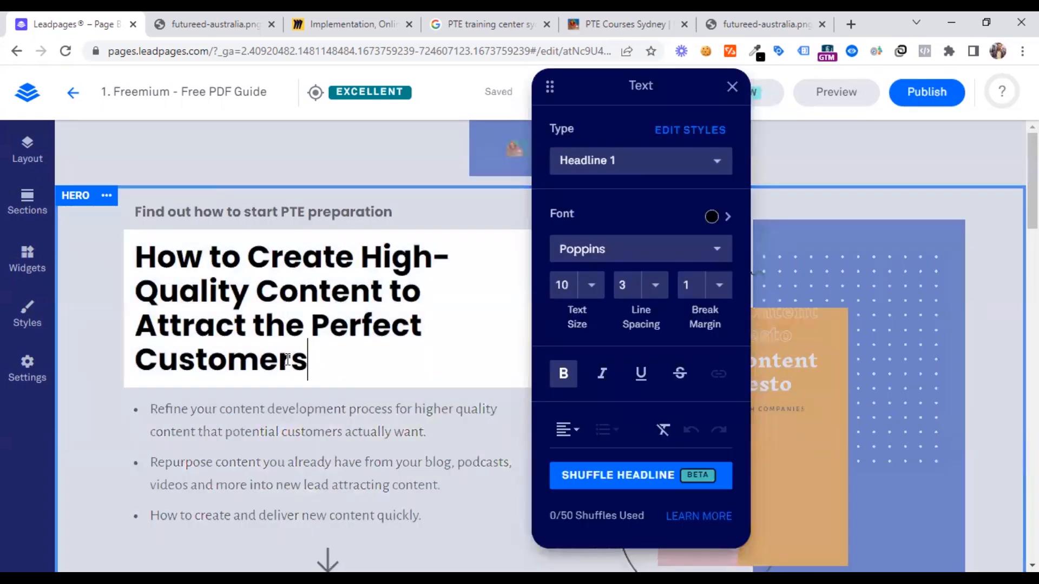
pyautogui.moveTo(307, 361); pyautogui.dragTo(127, 278)
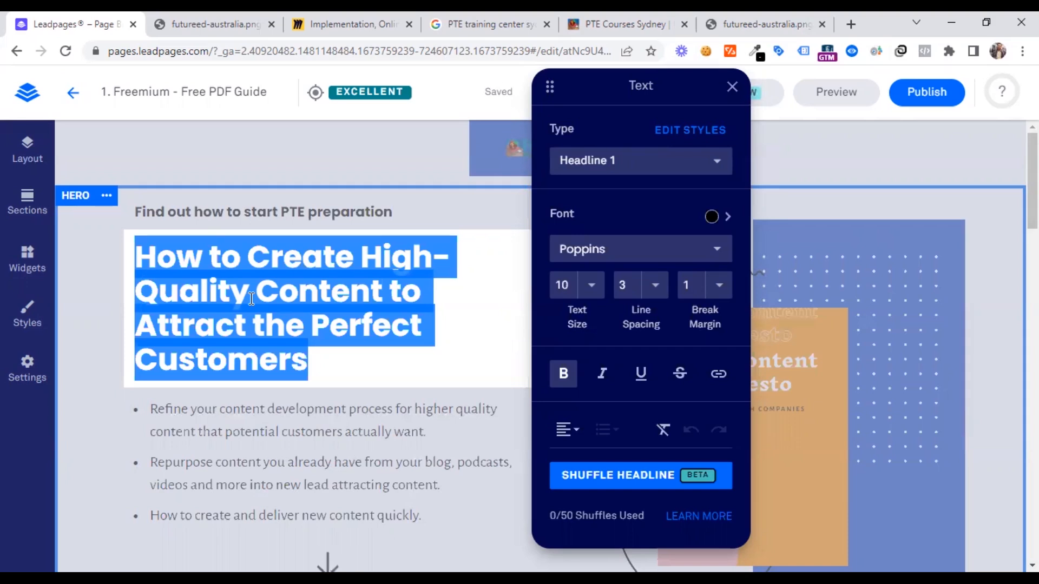
pyautogui.write('PTE ')
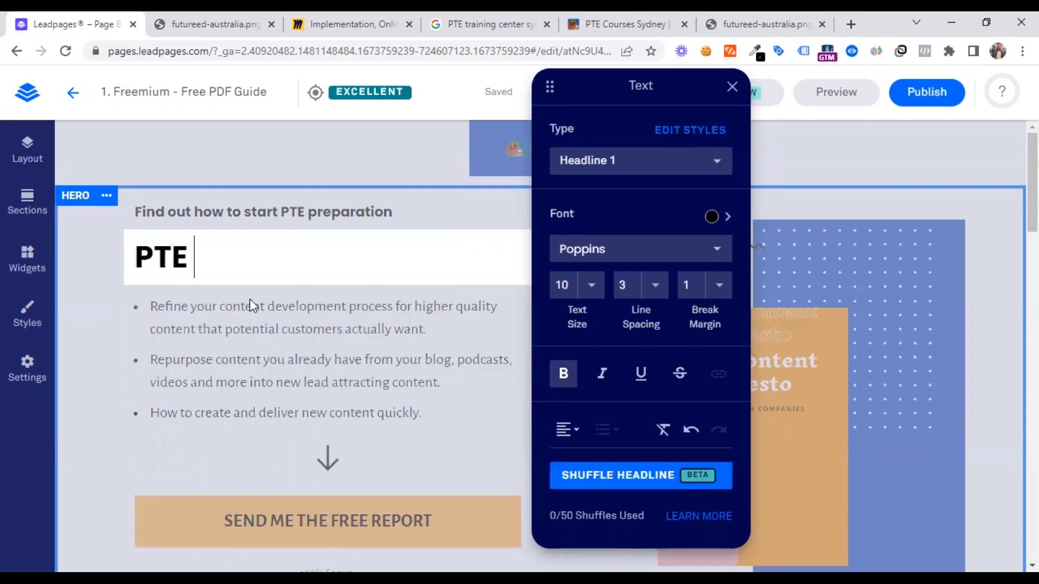
pyautogui.write('Prepar')
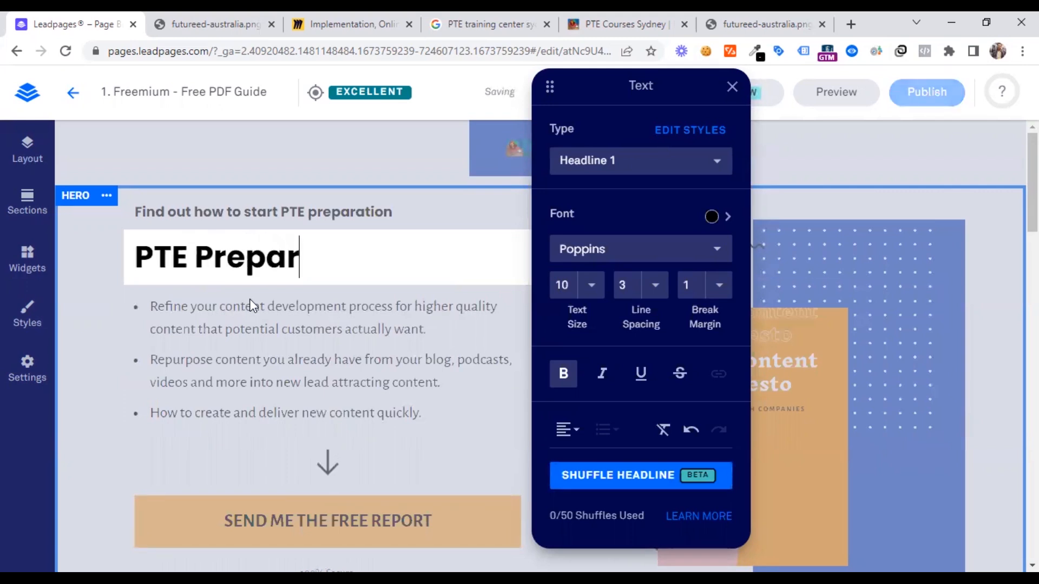
pyautogui.write('ation in ')
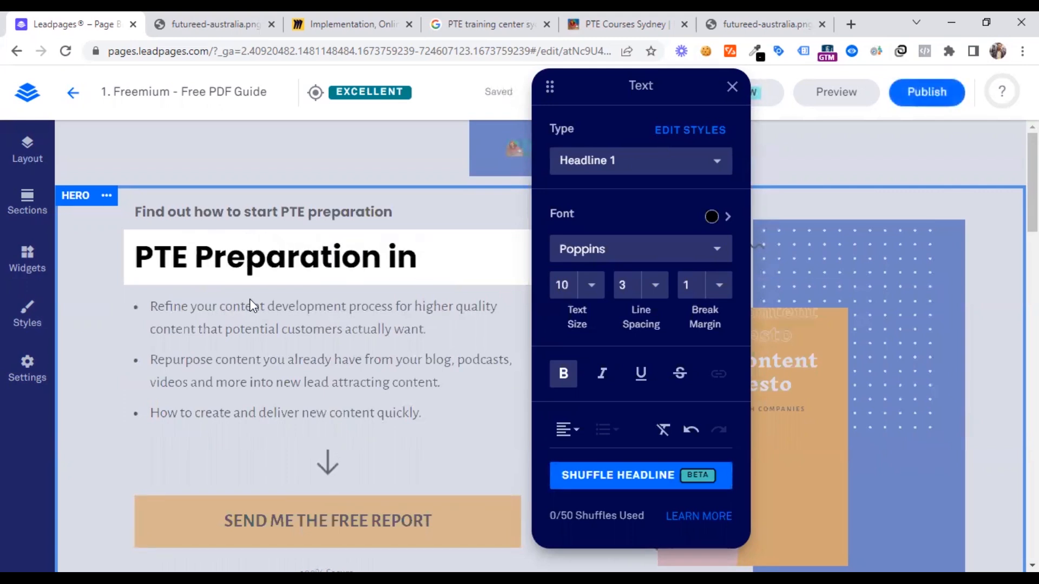
pyautogui.write('7 Days')
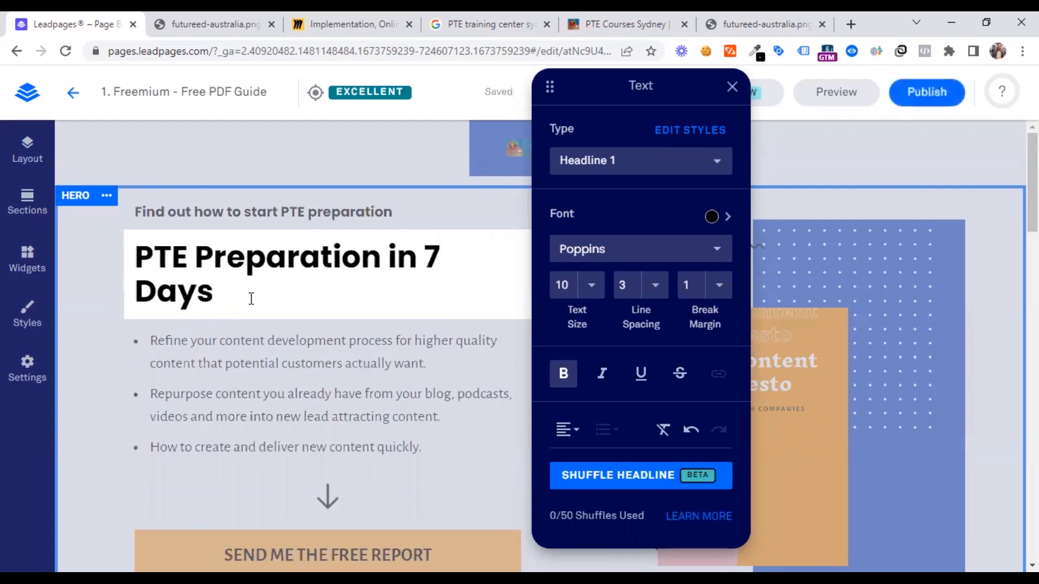
pyautogui.write(' with')
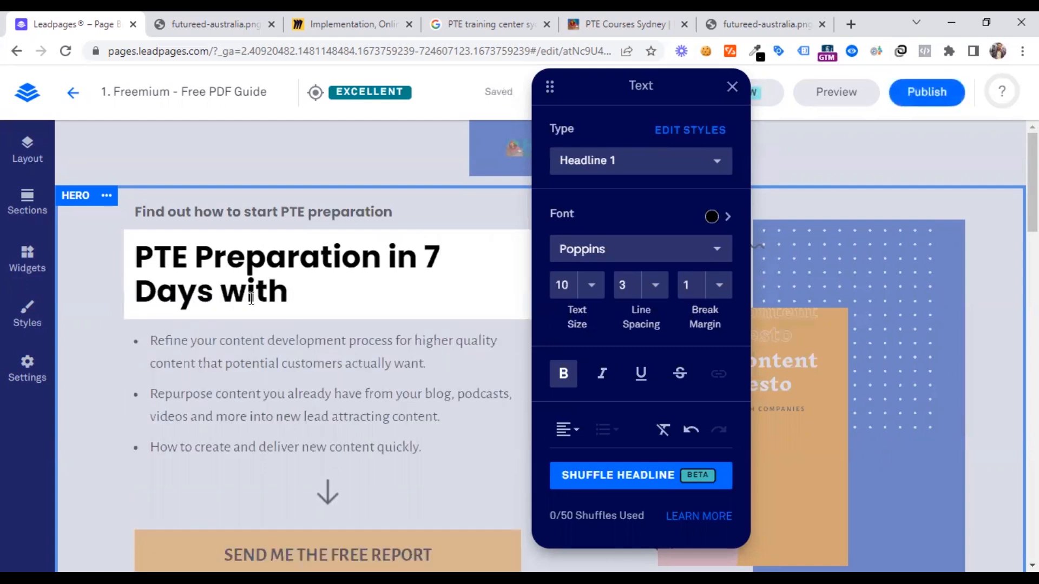
pyautogui.write(' THIS ')
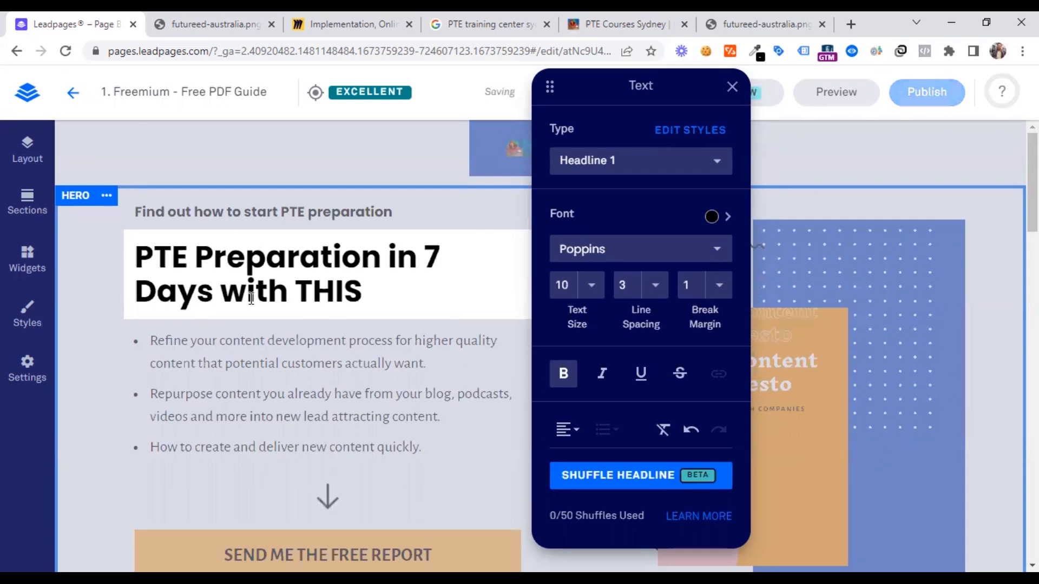
pyautogui.write('eB')
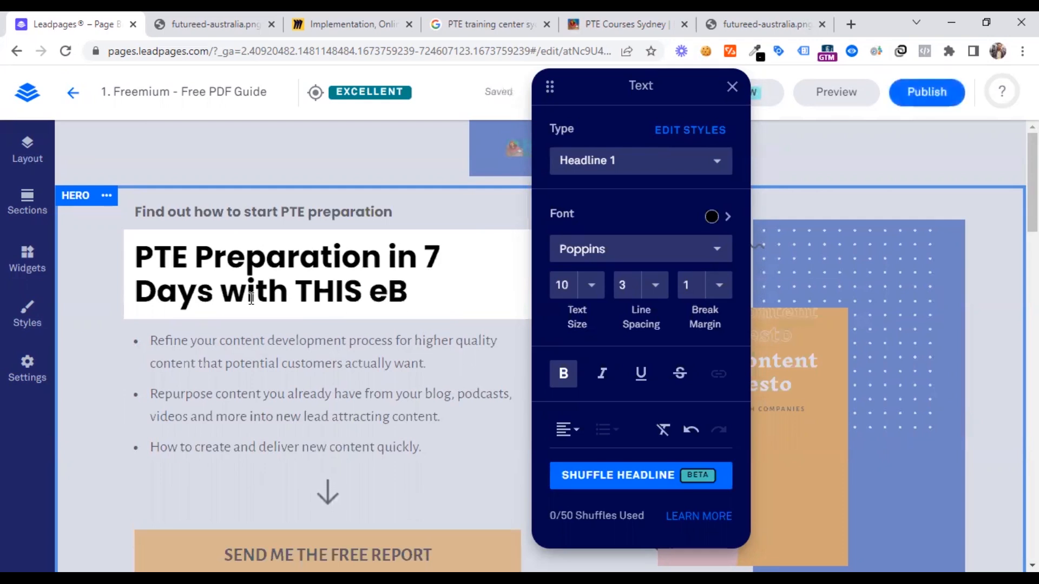
pyautogui.press('BackSpace')
pyautogui.press('BackSpace')
pyautogui.write('Ebook ')
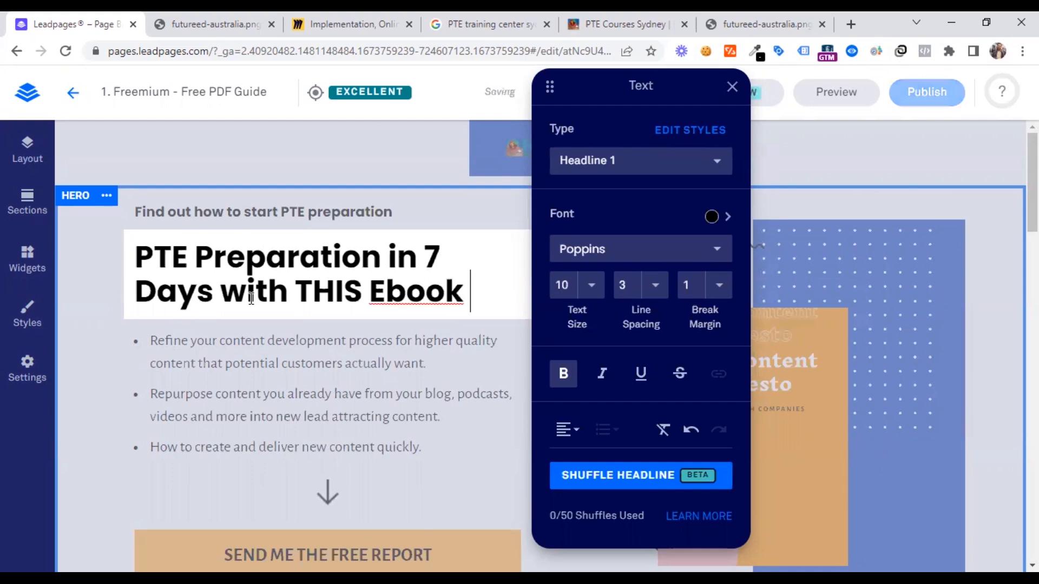
pyautogui.write('Guide')
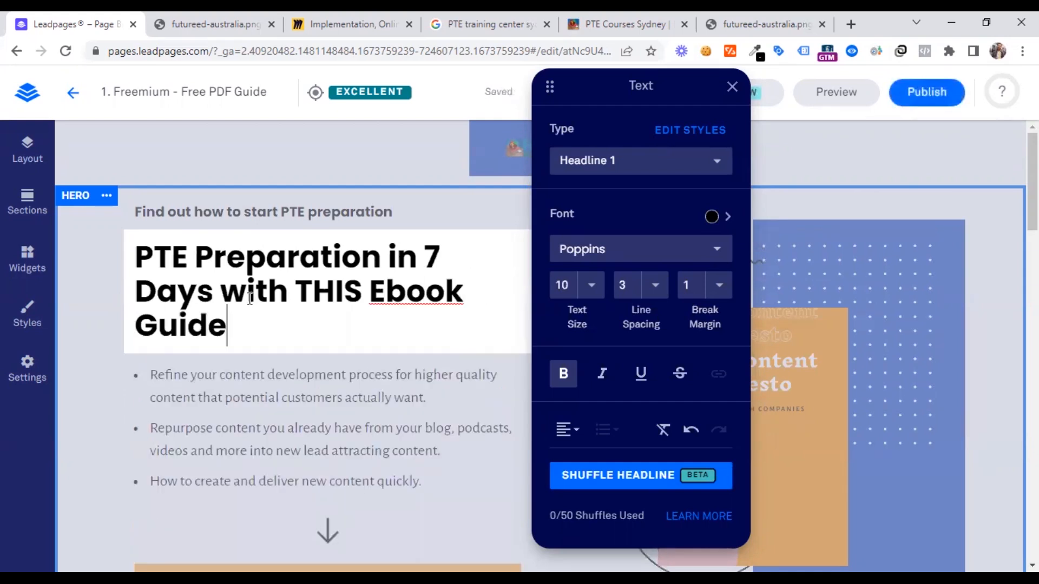
# Replace "THIS" in the hero section's main headline with "free FREE" and underline the word "FREE"
pyautogui.click(342, 305)
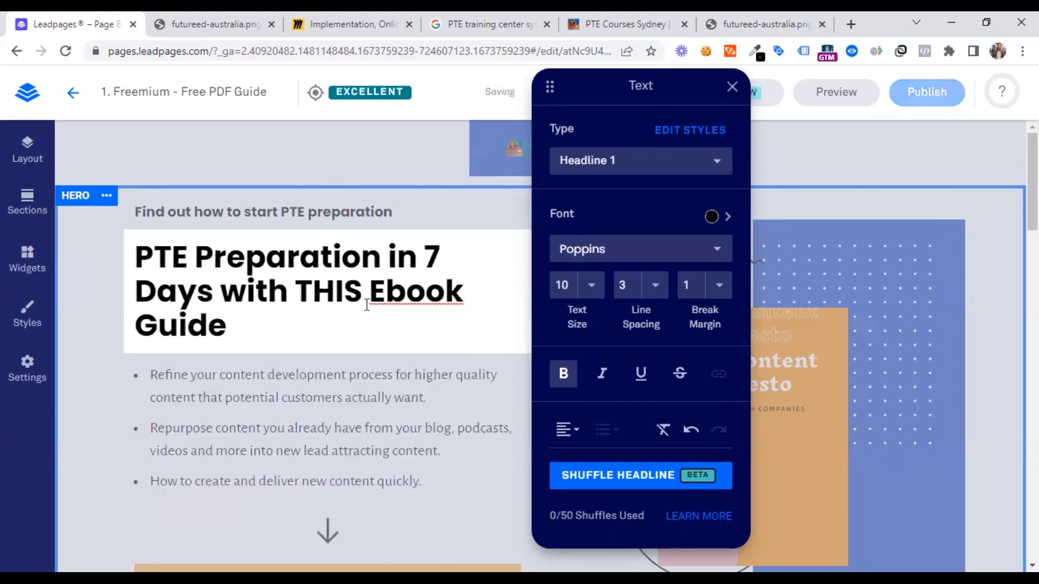
pyautogui.doubleClick(320, 291)
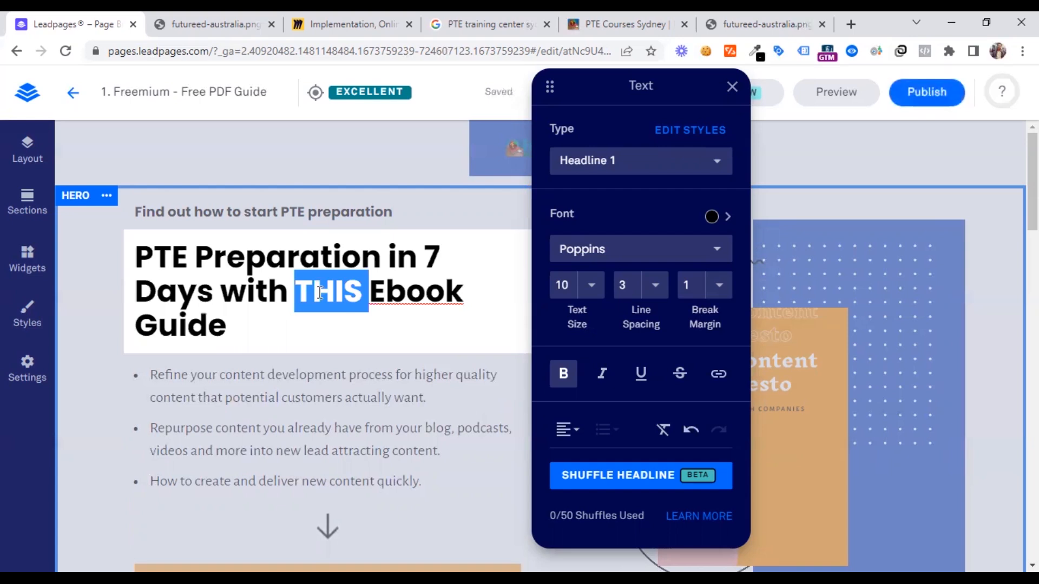
pyautogui.write('free FR')
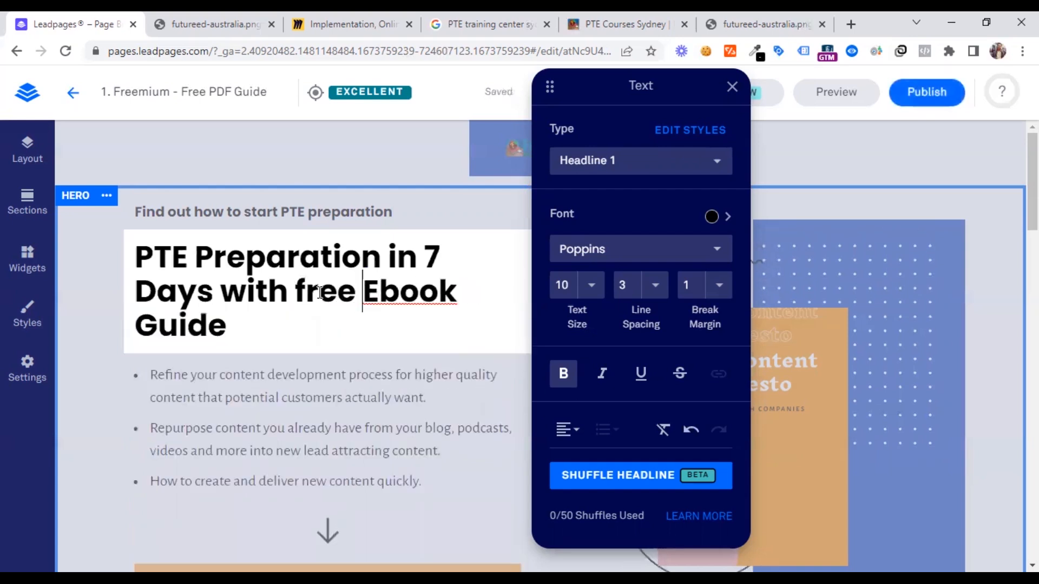
pyautogui.write('EE')
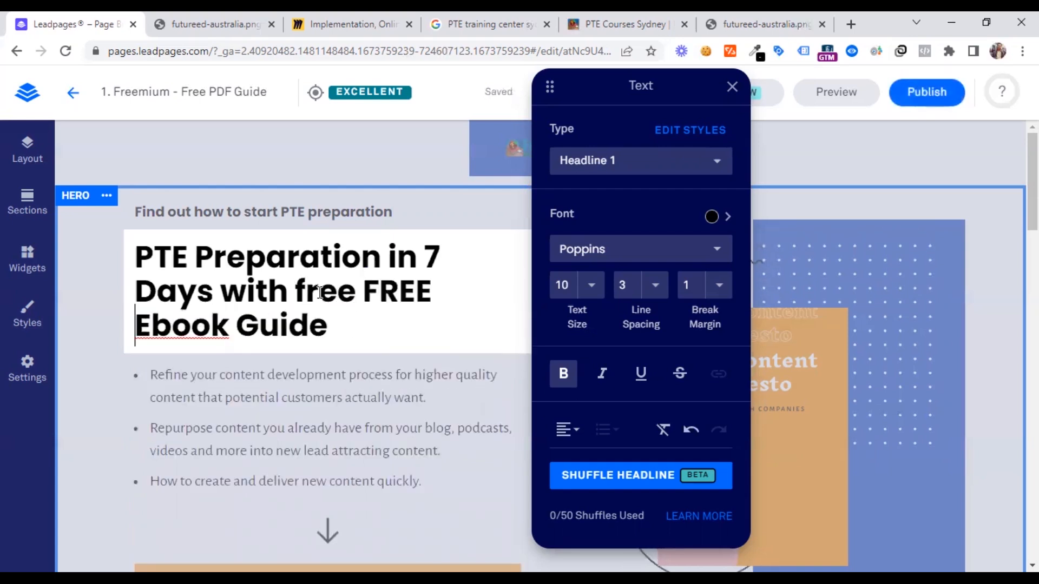
pyautogui.doubleClick(387, 292)
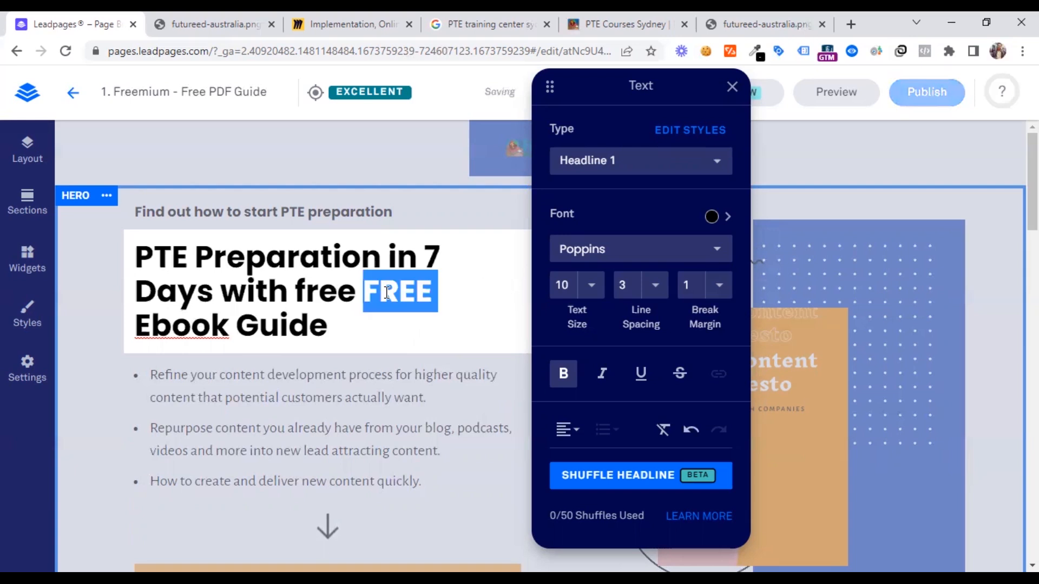
pyautogui.click(640, 374)
pyautogui.click(547, 378)
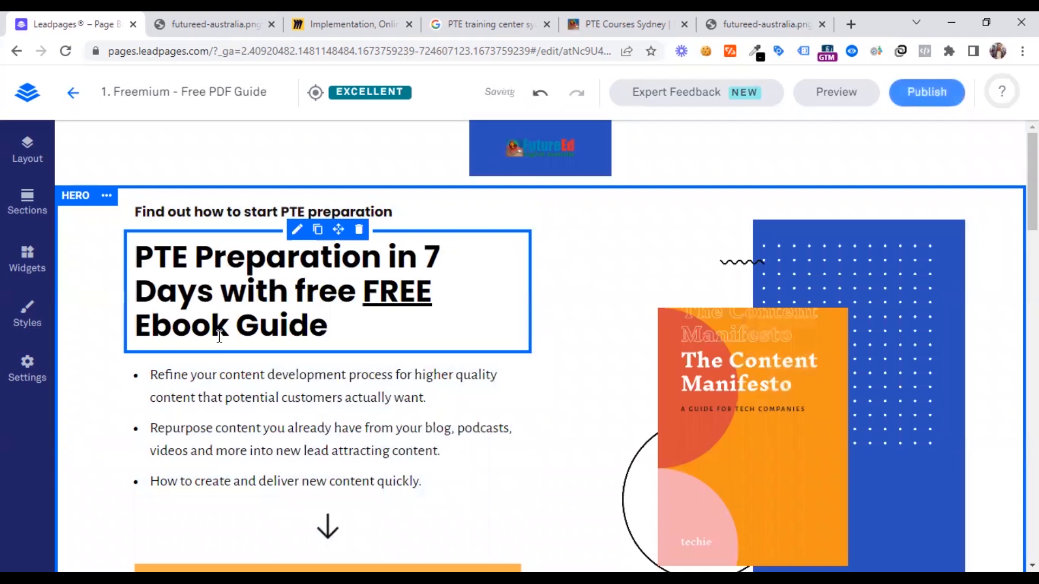
pyautogui.doubleClick(399, 292)
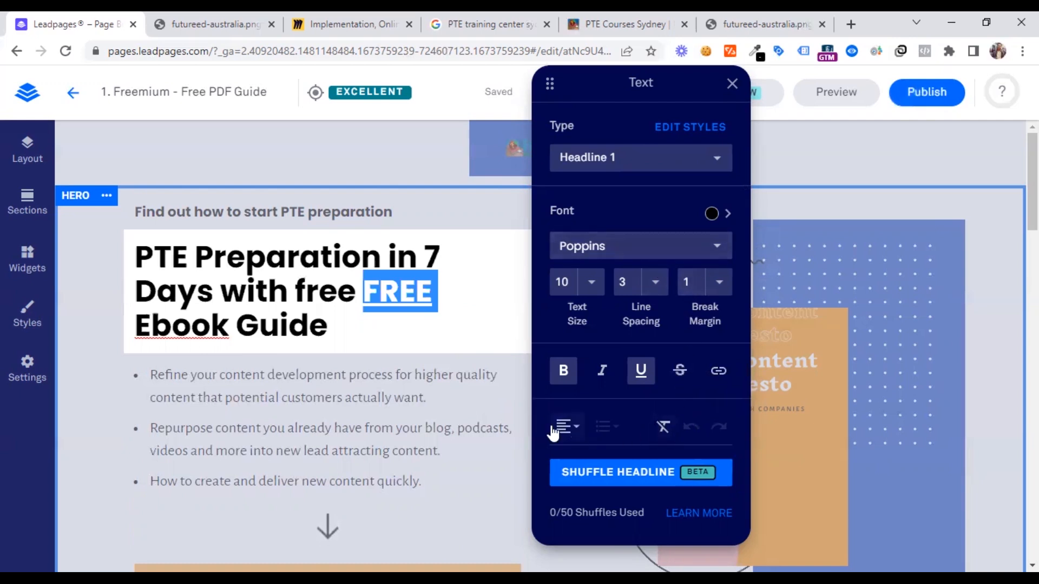
pyautogui.click(315, 414)
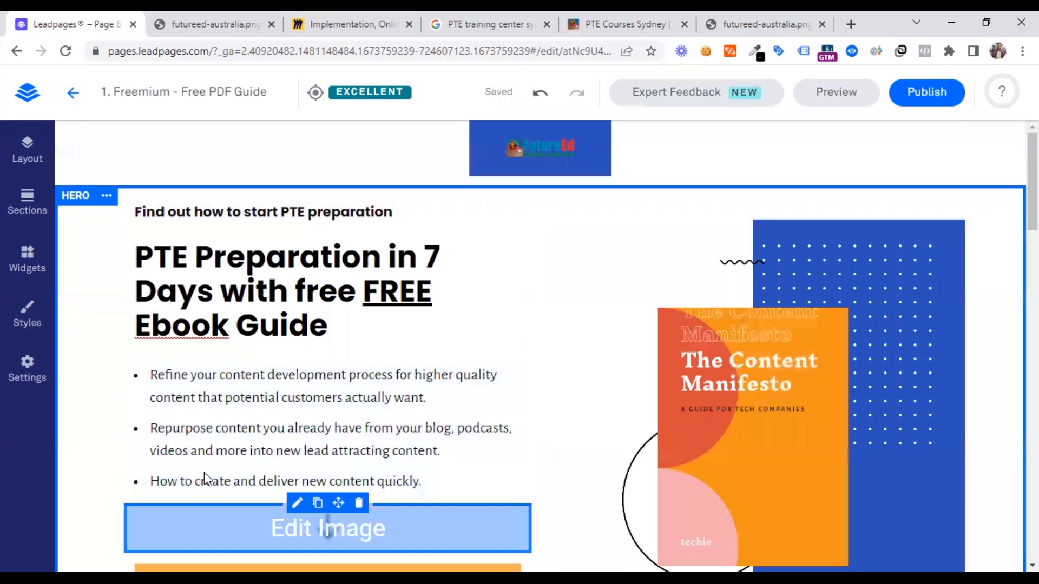
# Open FutureEd's PTE training materials page and the Sydney PTE Academy site from the Google results, and close the duplicate futureed-australia.png tab
pyautogui.click(627, 16)
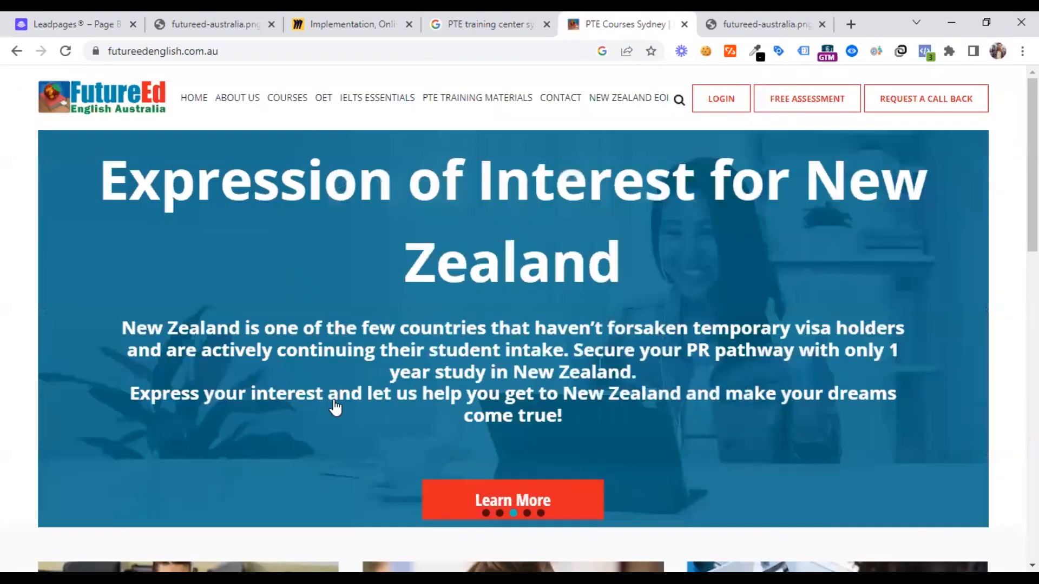
pyautogui.click(467, 101)
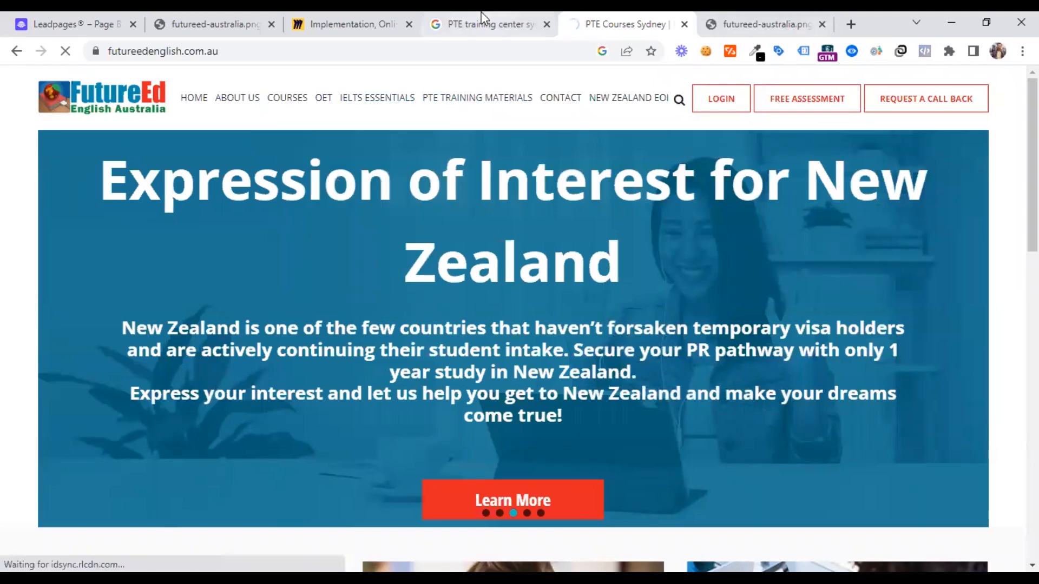
pyautogui.click(481, 16)
pyautogui.click(86, 417)
pyautogui.scroll(-4, 86, 418)
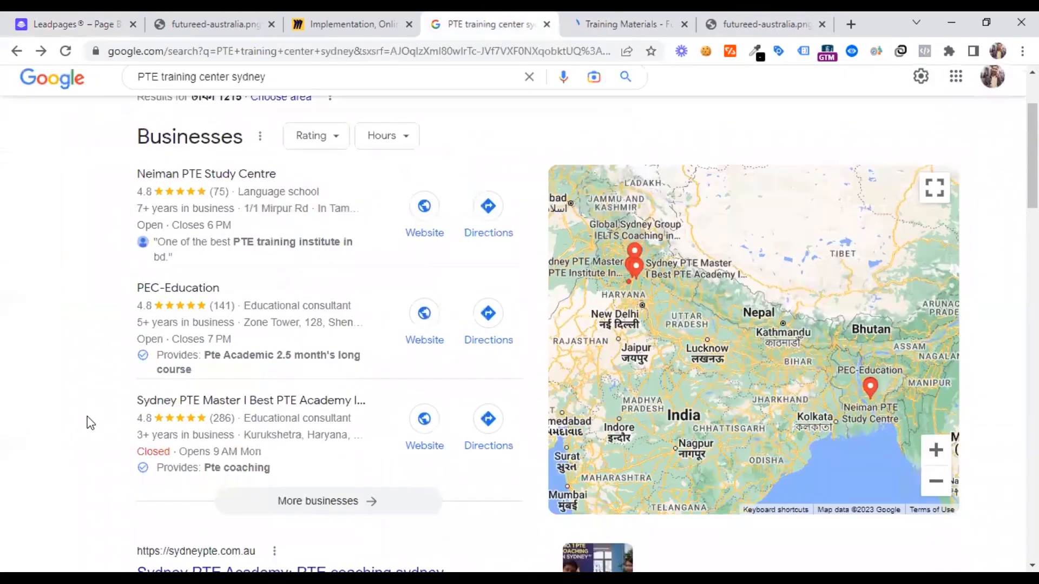
pyautogui.scroll(-3, 90, 414)
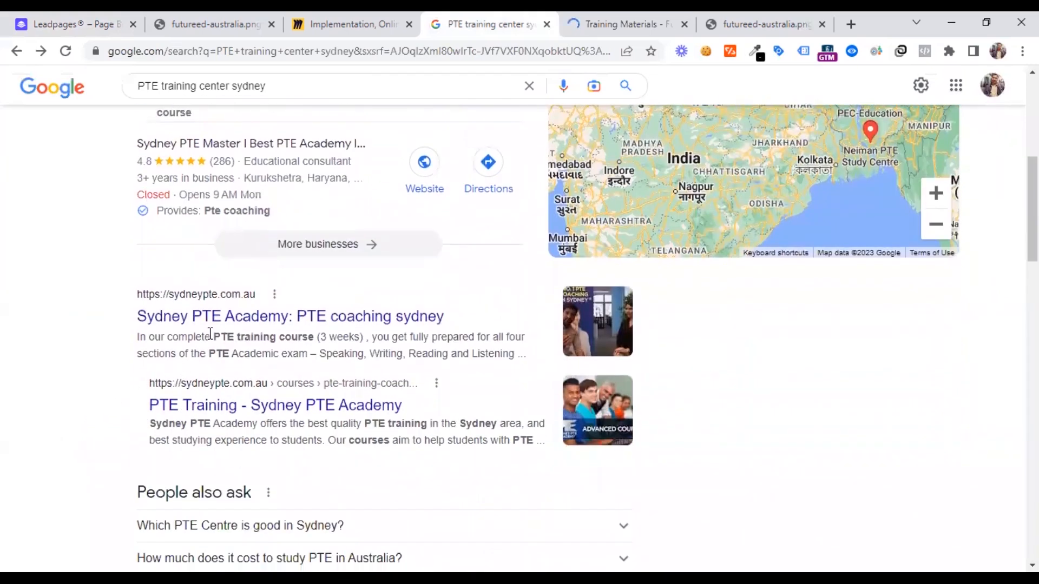
pyautogui.keyDown('ctrl'); pyautogui.click(215, 318); pyautogui.keyUp('ctrl')
pyautogui.click(532, 15)
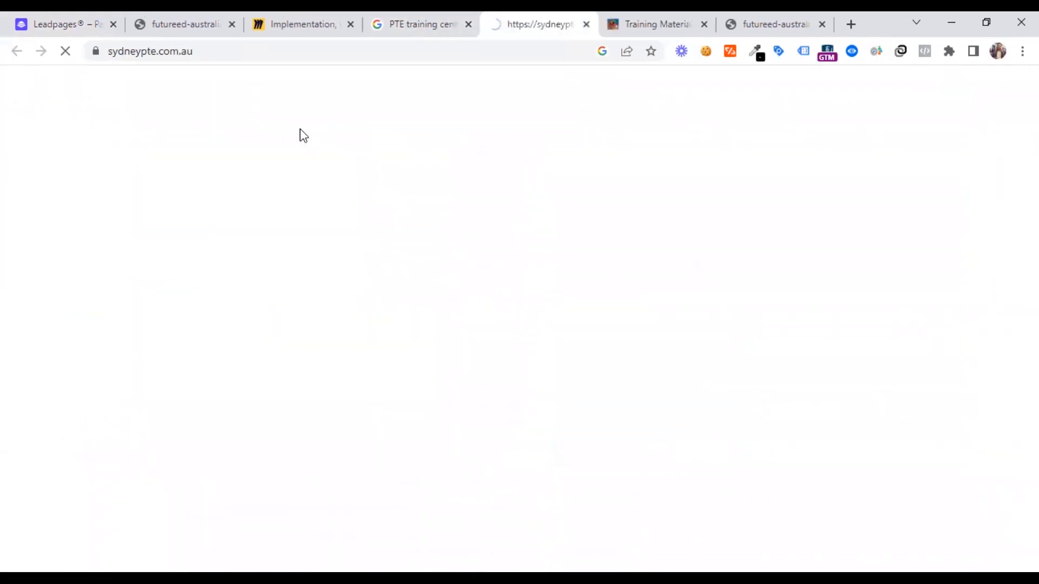
pyautogui.click(227, 19)
pyautogui.click(232, 24)
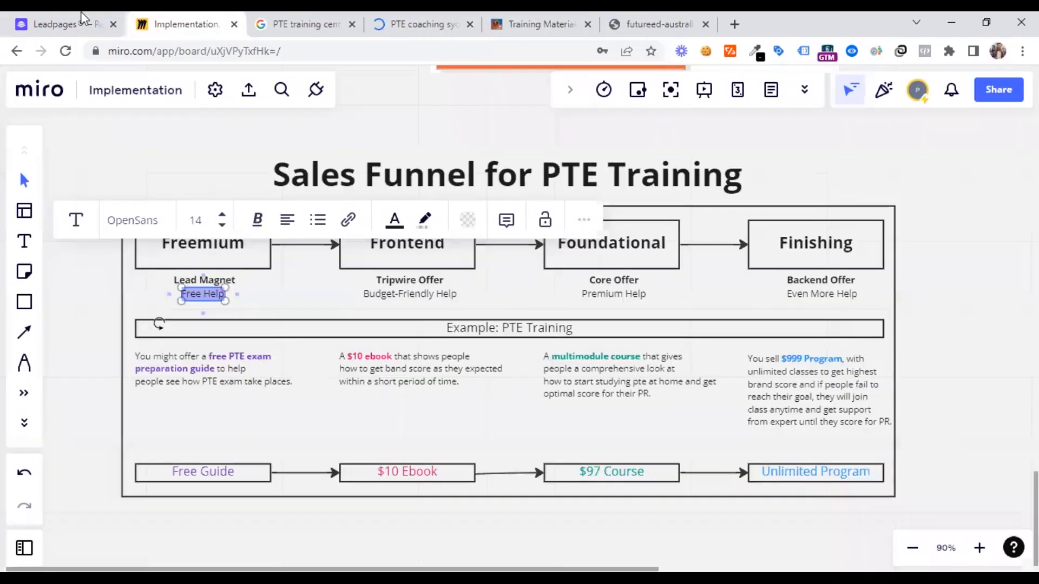
pyautogui.click(82, 22)
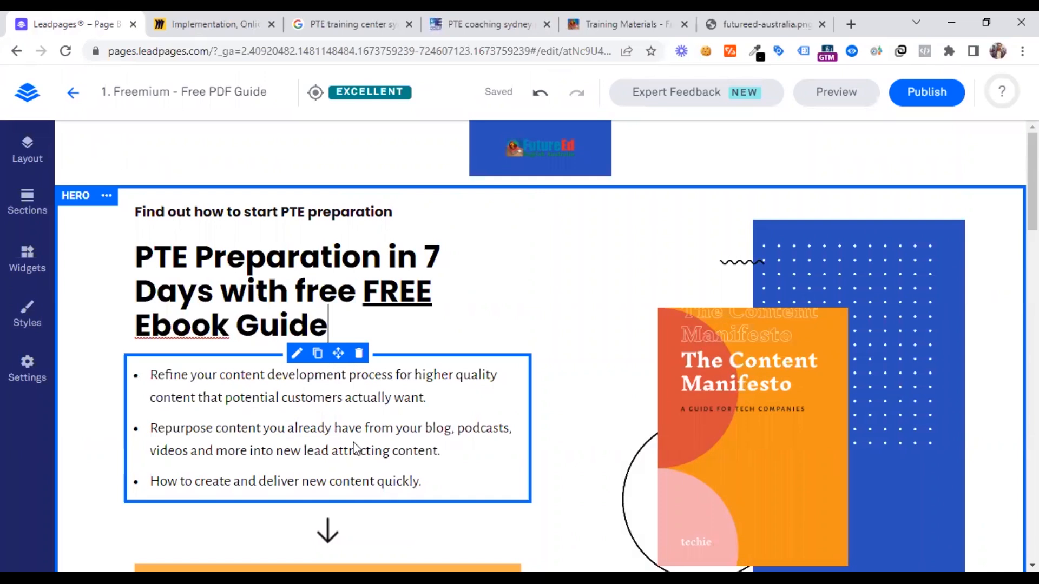
# Look over the Sydney PTE Academy homepage for copy ideas and return to the landing page editor
pyautogui.click(517, 17)
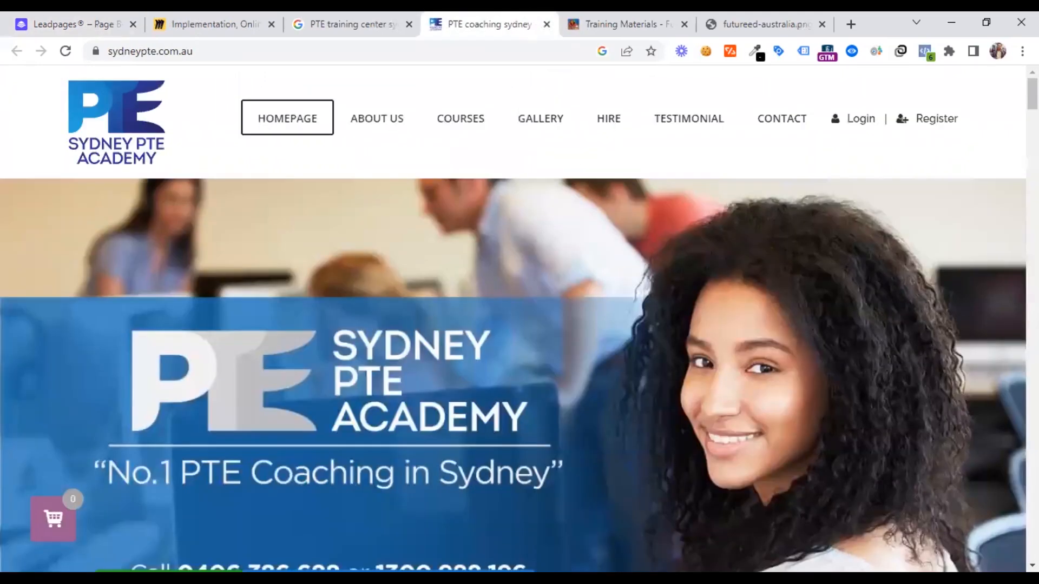
pyautogui.scroll(-3, 362, 381)
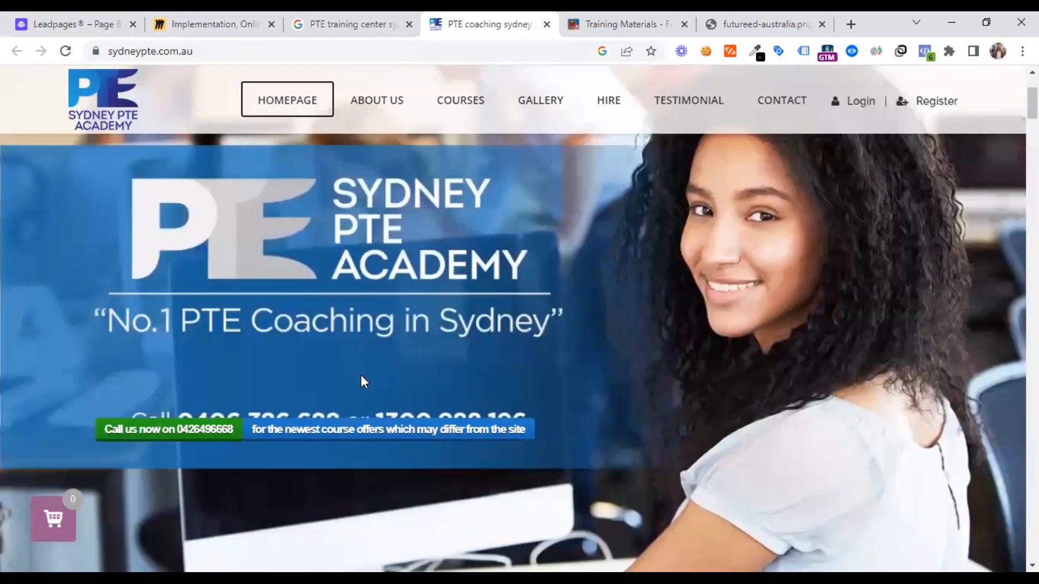
pyautogui.click(108, 24)
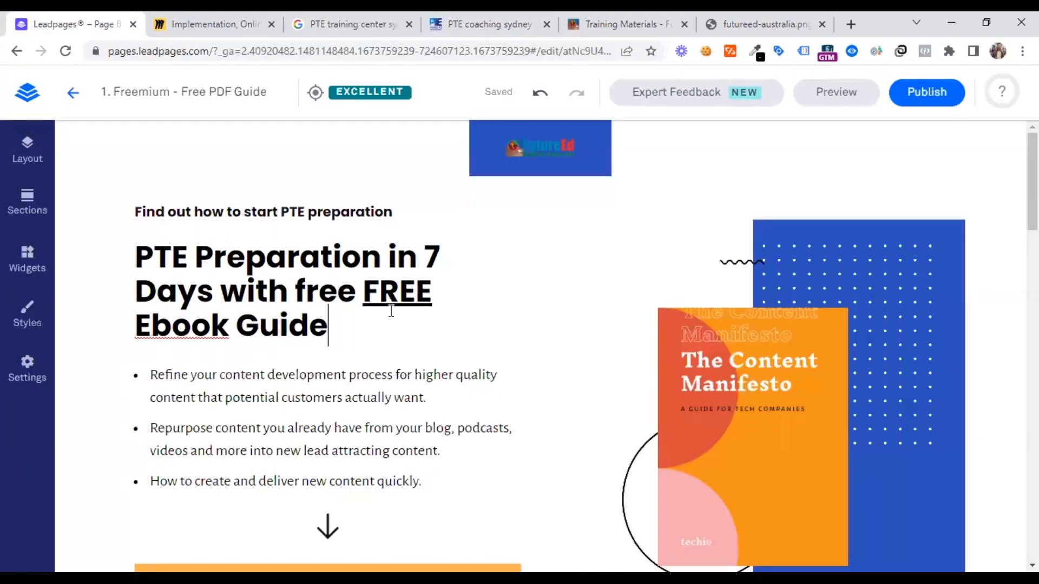
# Delete the lowercase "free" from the main headline and append "in just 1-click" after "Guide"
pyautogui.click(323, 399)
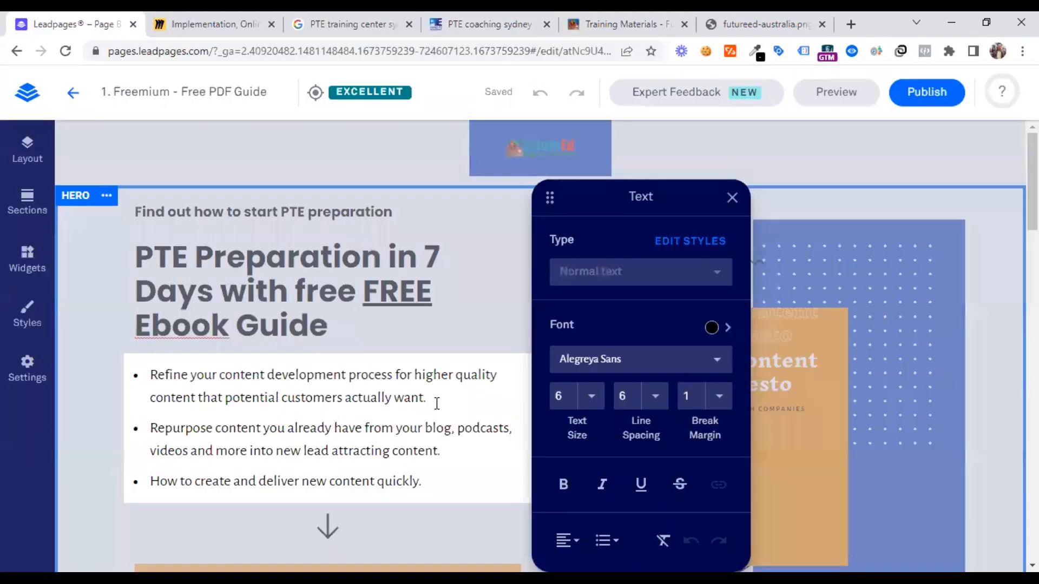
pyautogui.click(294, 297)
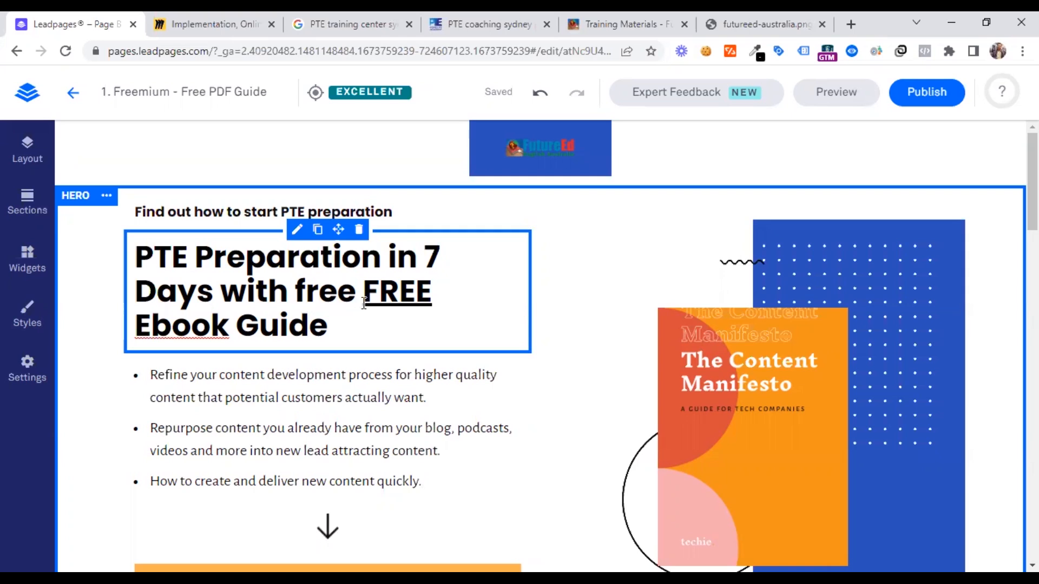
pyautogui.doubleClick(295, 297)
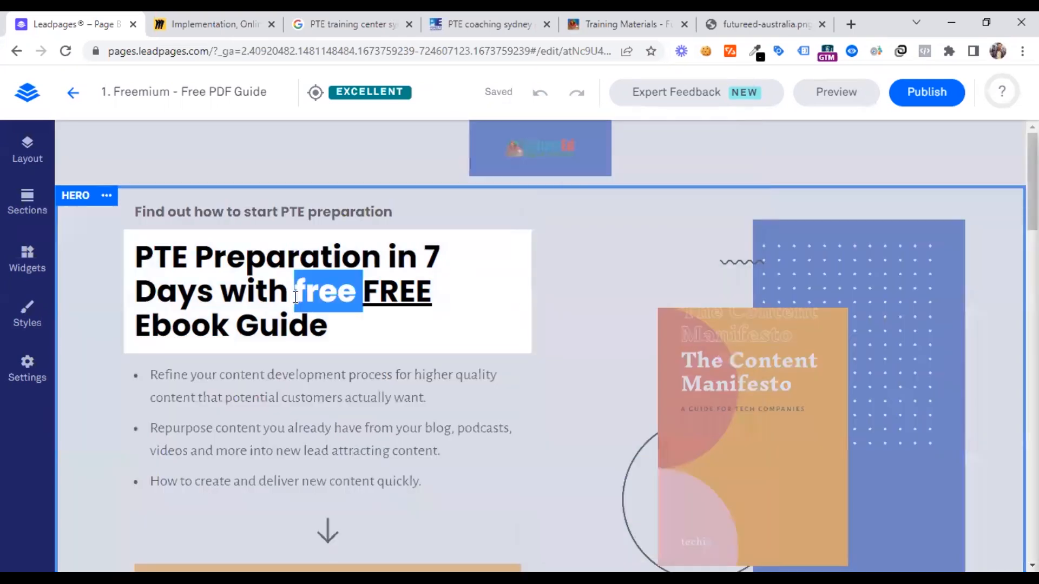
pyautogui.press('BackSpace')
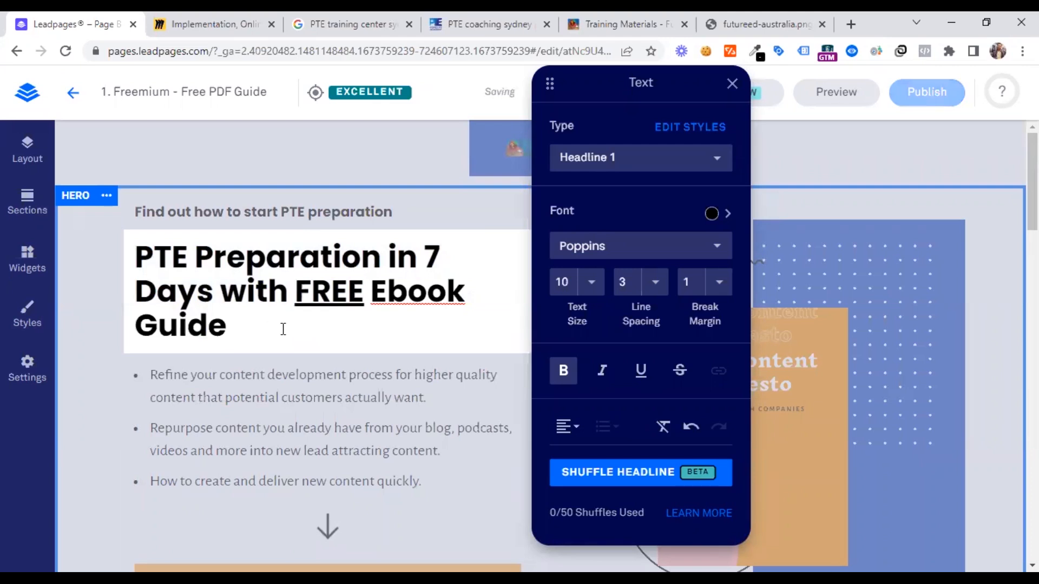
pyautogui.write('in ')
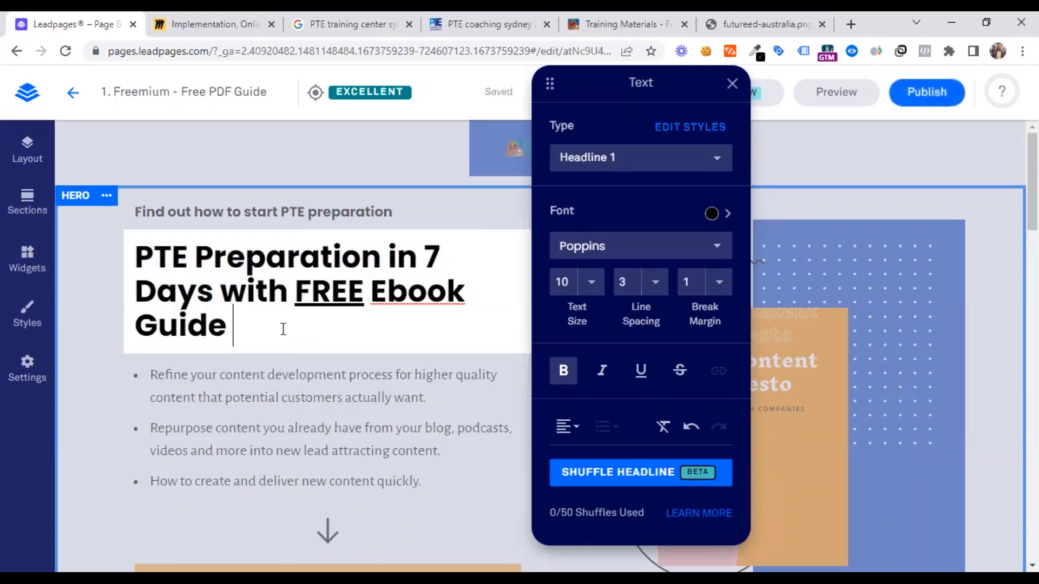
pyautogui.write('just ')
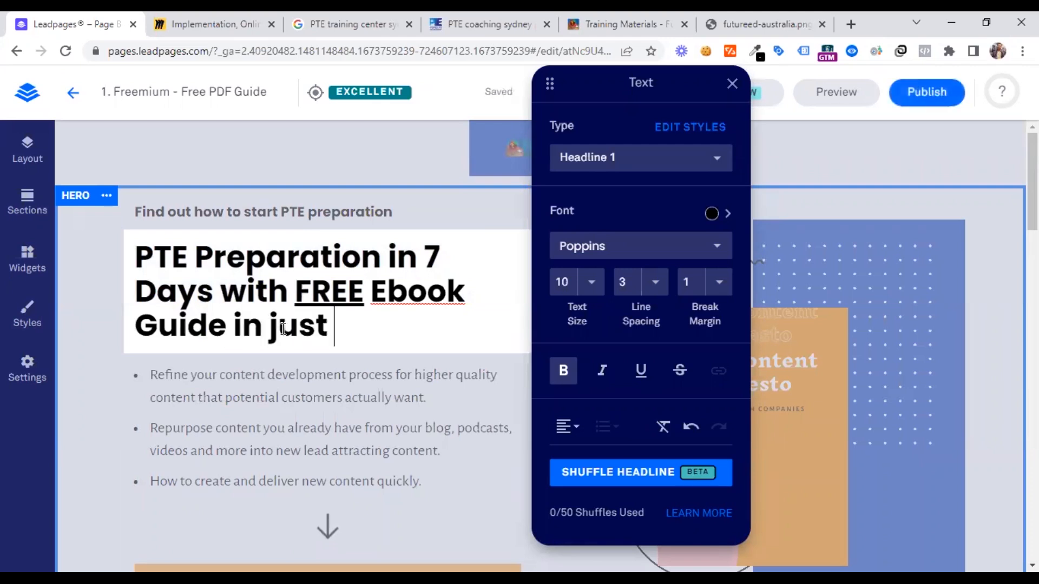
pyautogui.write('1-click')
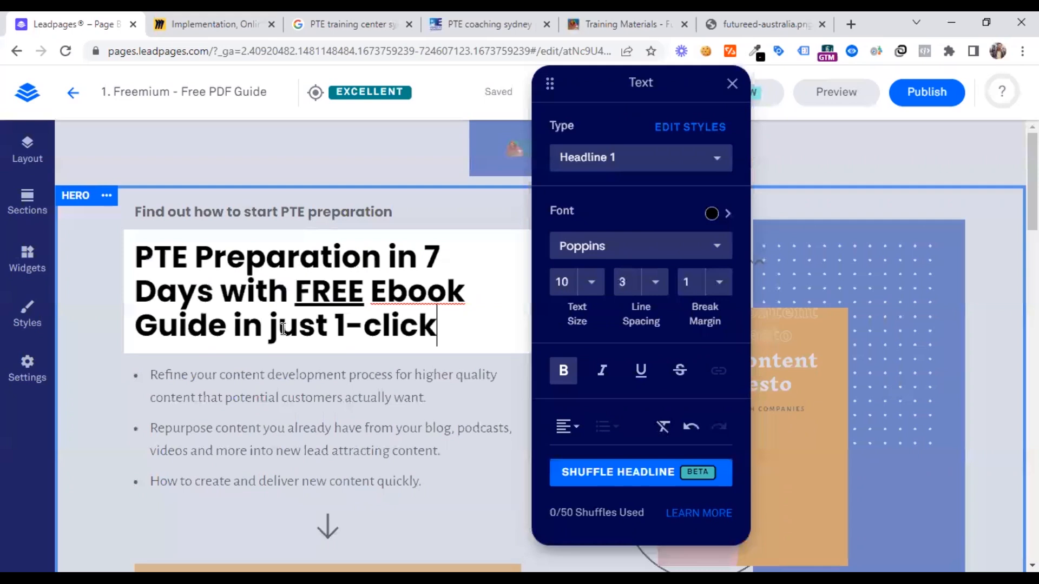
# Add "Download" at the start of the main headline and insert "Exam" after "PTE"
pyautogui.click(137, 256)
pyautogui.write('Download')
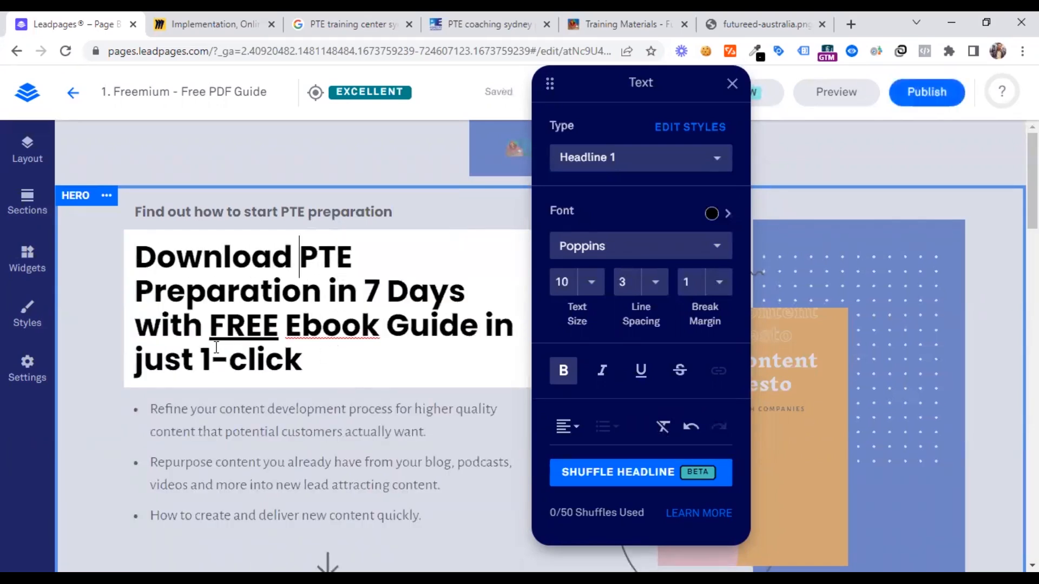
pyautogui.click(300, 410)
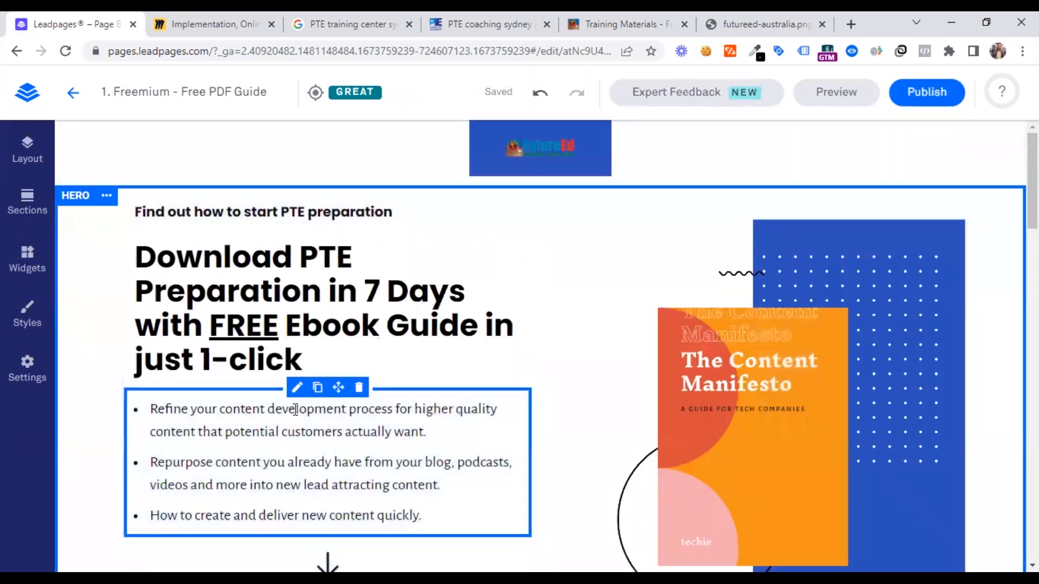
pyautogui.click(359, 258)
pyautogui.write('Exa')
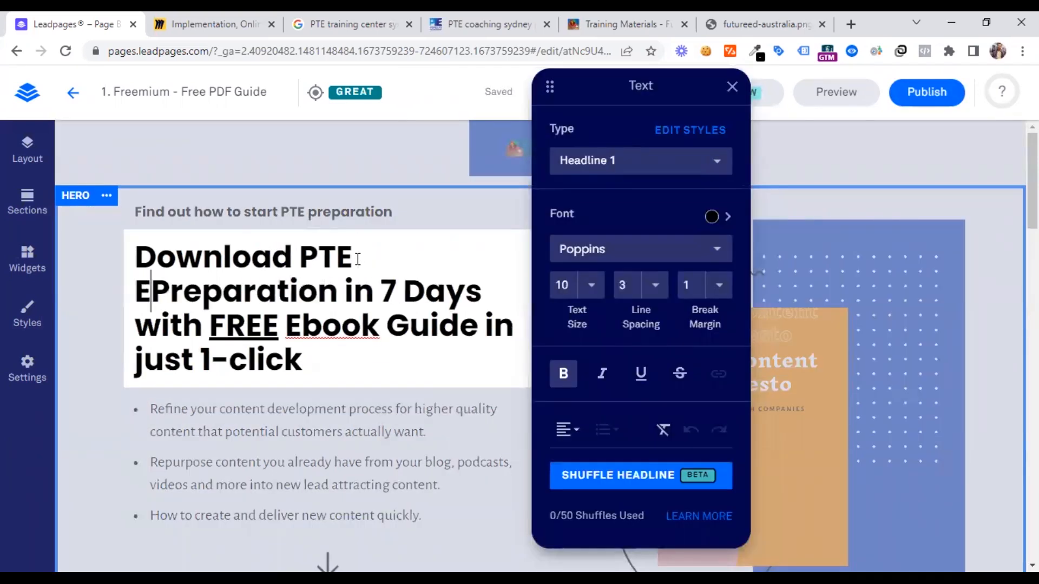
pyautogui.write('m')
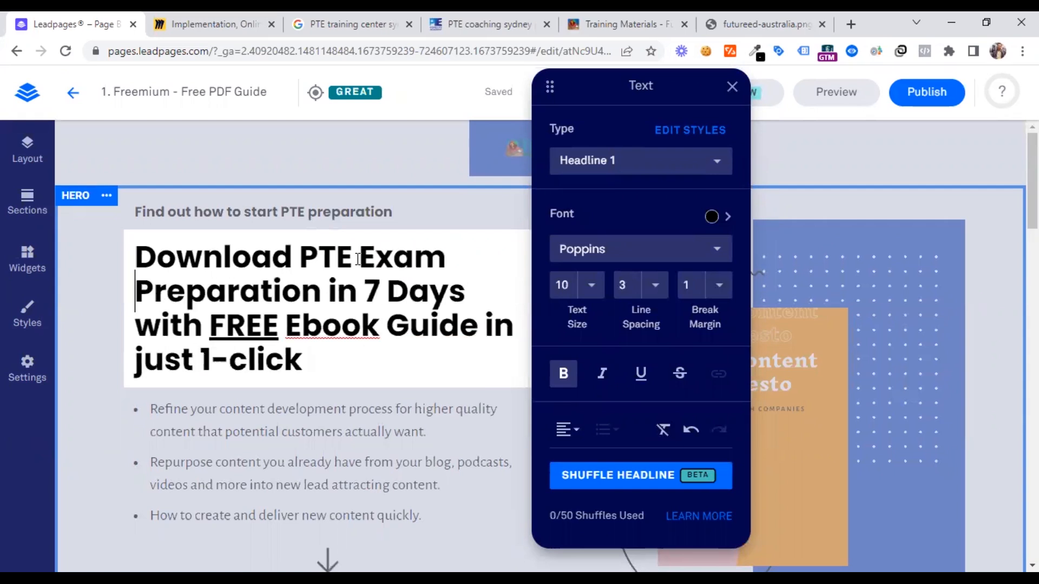
pyautogui.click(79, 426)
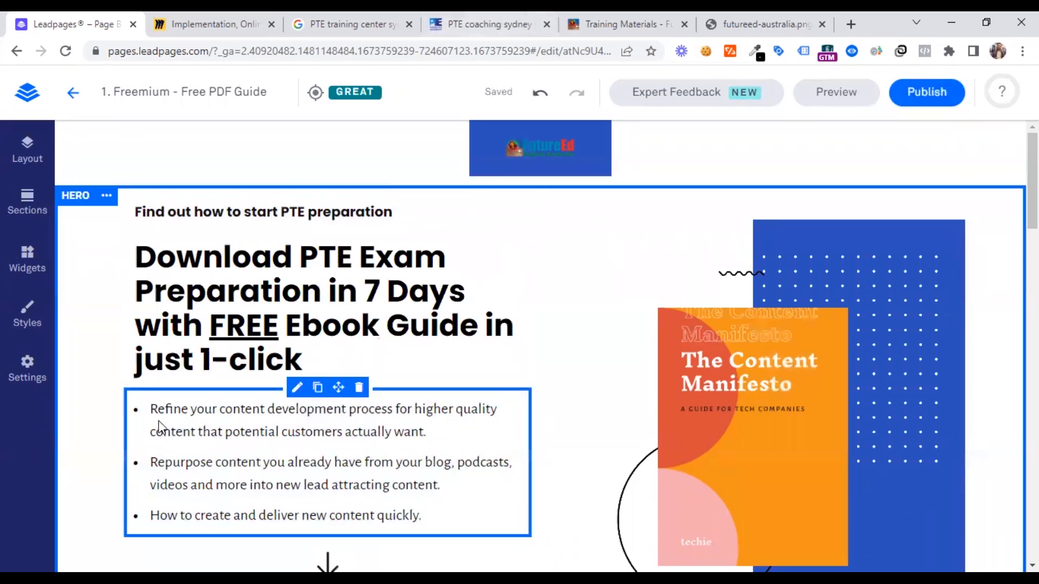
# Replace the first hero bullet with "More than 6500+ downloads in 2022"
pyautogui.moveTo(151, 408); pyautogui.dragTo(437, 438)
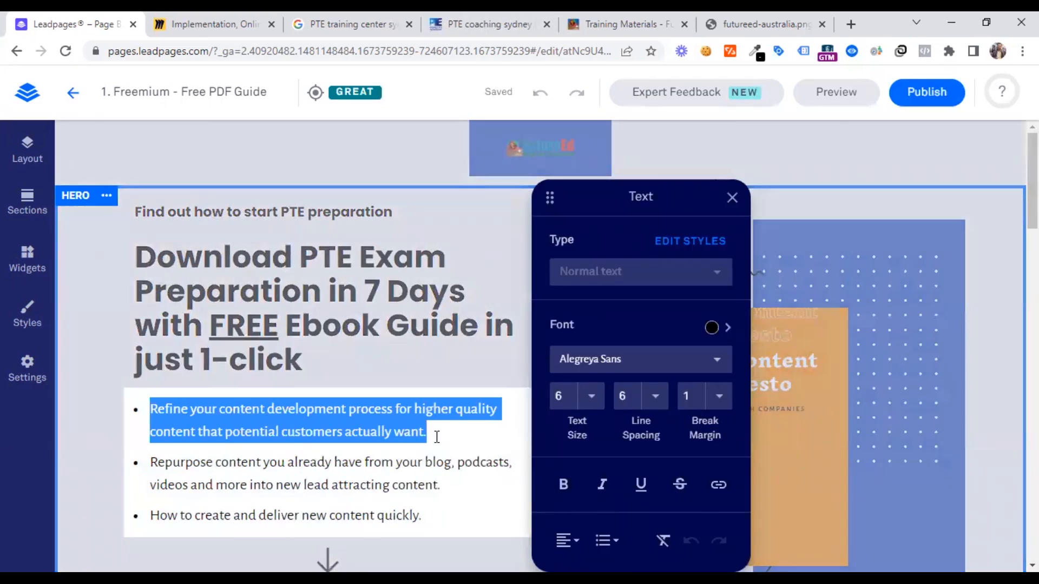
pyautogui.write('Donwlo')
pyautogui.write('wnload')
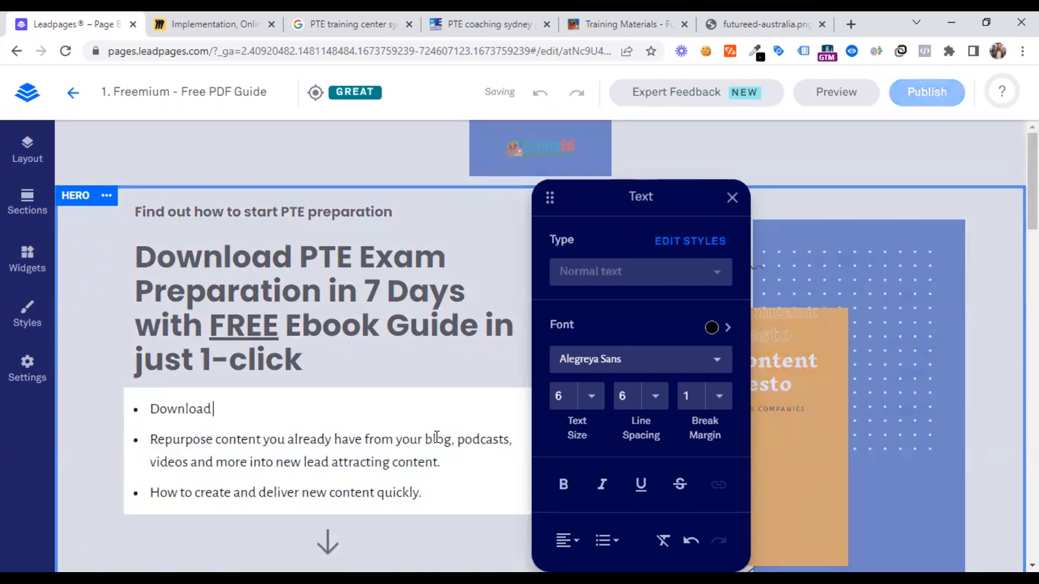
pyautogui.press('BackSpace')
pyautogui.press('BackSpace')
pyautogui.press('BackSpace')
pyautogui.press('BackSpace')
pyautogui.press('BackSpace')
pyautogui.press('BackSpace')
pyautogui.write('More than')
pyautogui.write('25000')
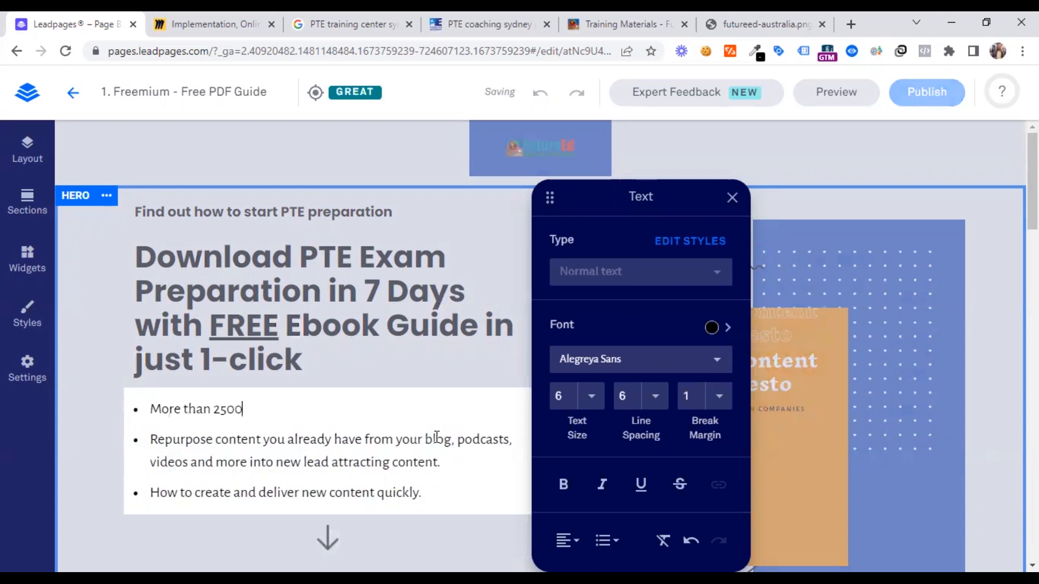
pyautogui.press('BackSpace')
pyautogui.press('BackSpace')
pyautogui.press('BackSpace')
pyautogui.press('BackSpace')
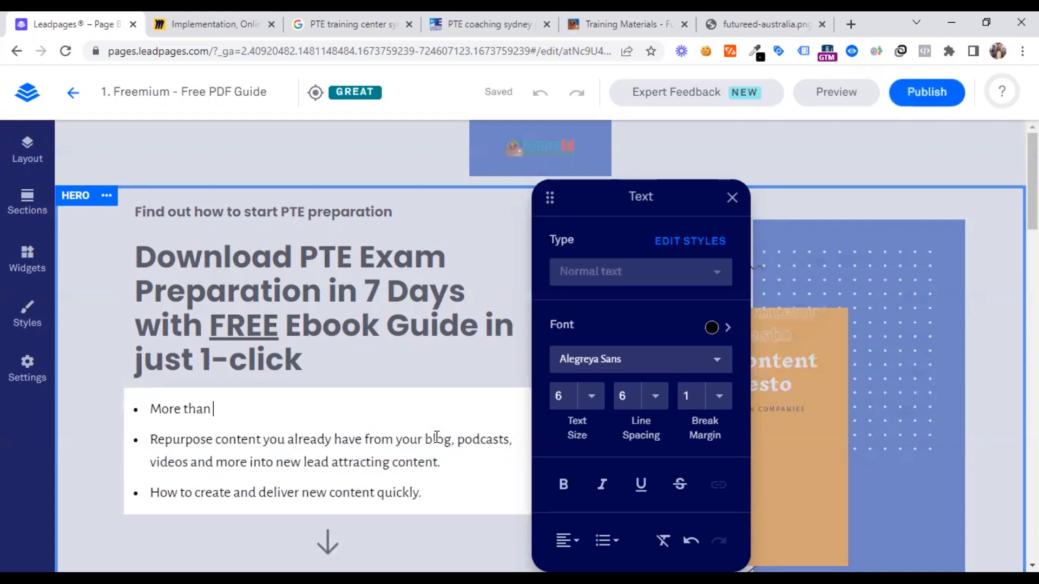
pyautogui.write('6500')
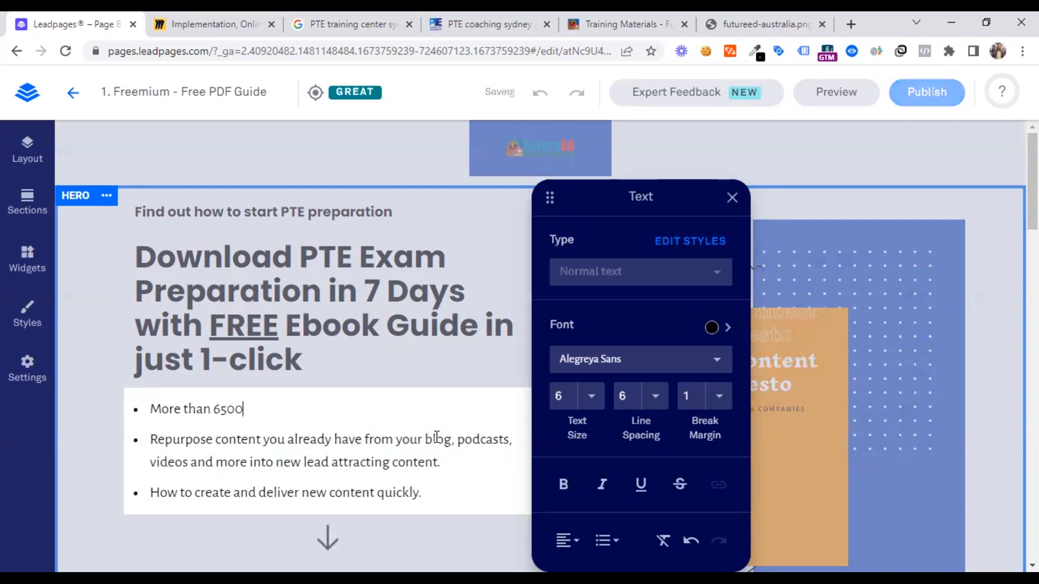
pyautogui.write('+ downloads i')
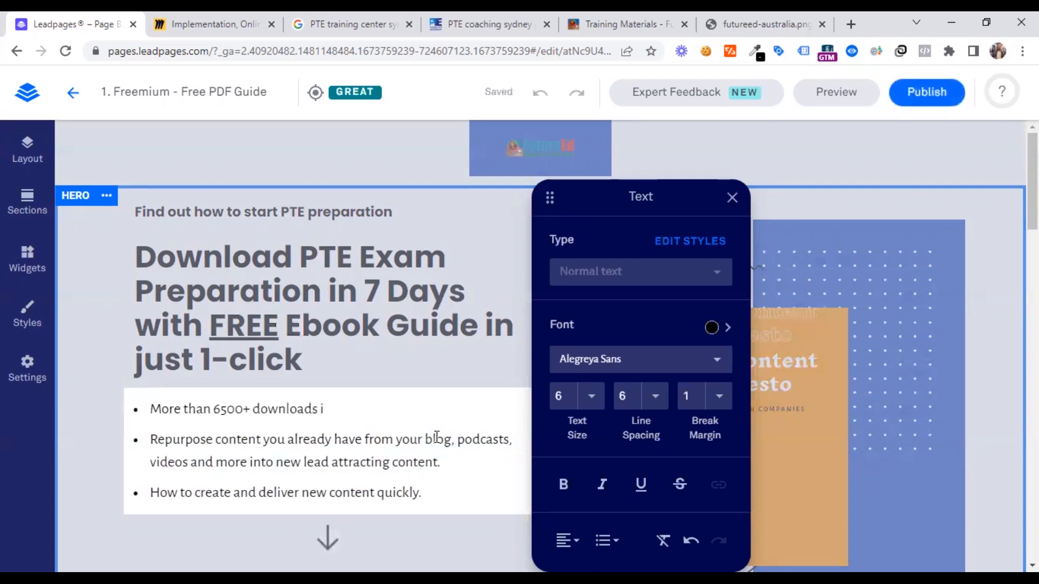
pyautogui.write('n 2022')
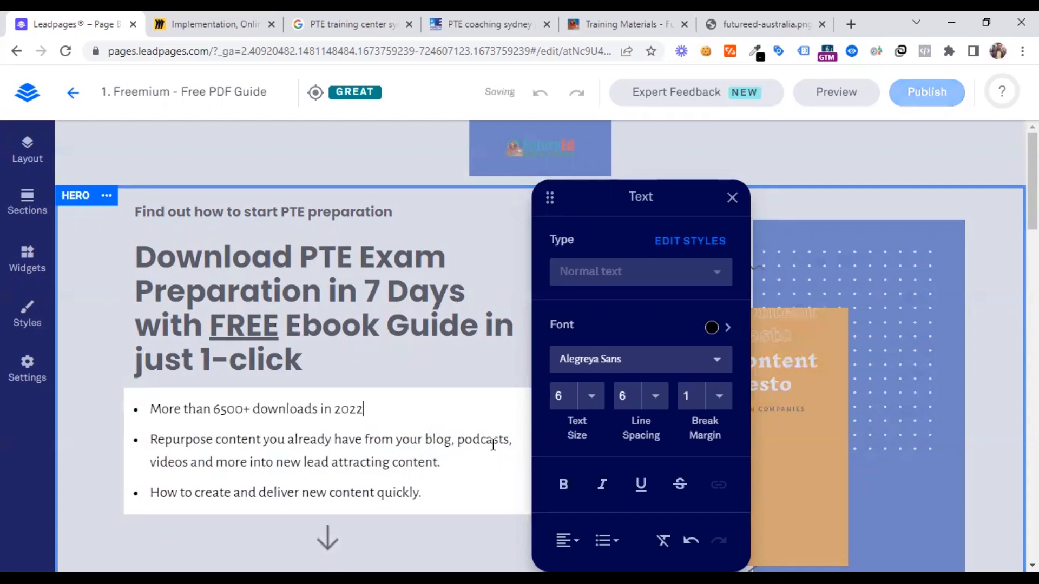
# Replace the second hero bullet, about repurposing content, with "Most of them find it handy"
pyautogui.moveTo(433, 460); pyautogui.dragTo(150, 439)
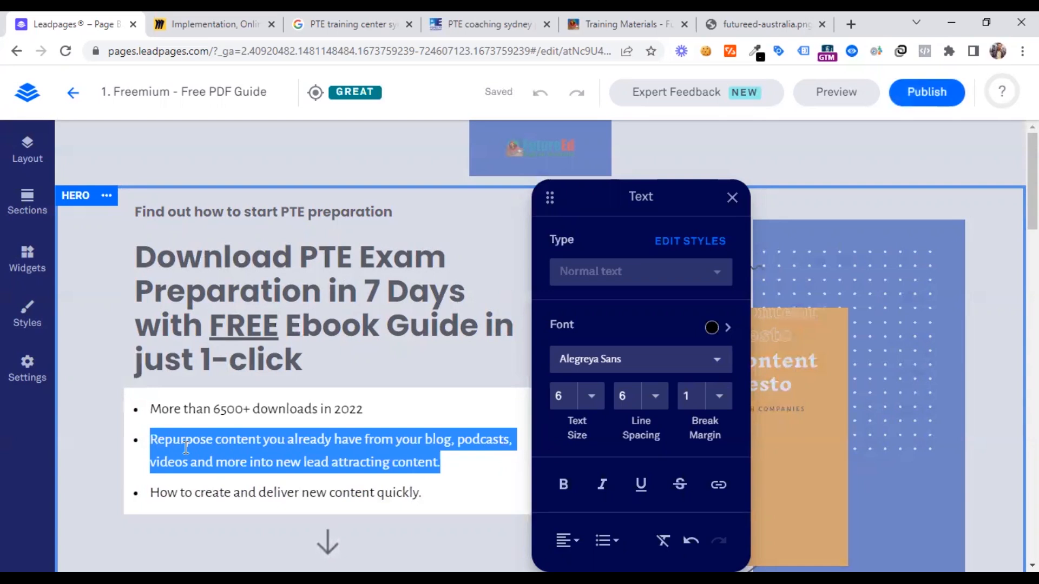
pyautogui.write('Most of')
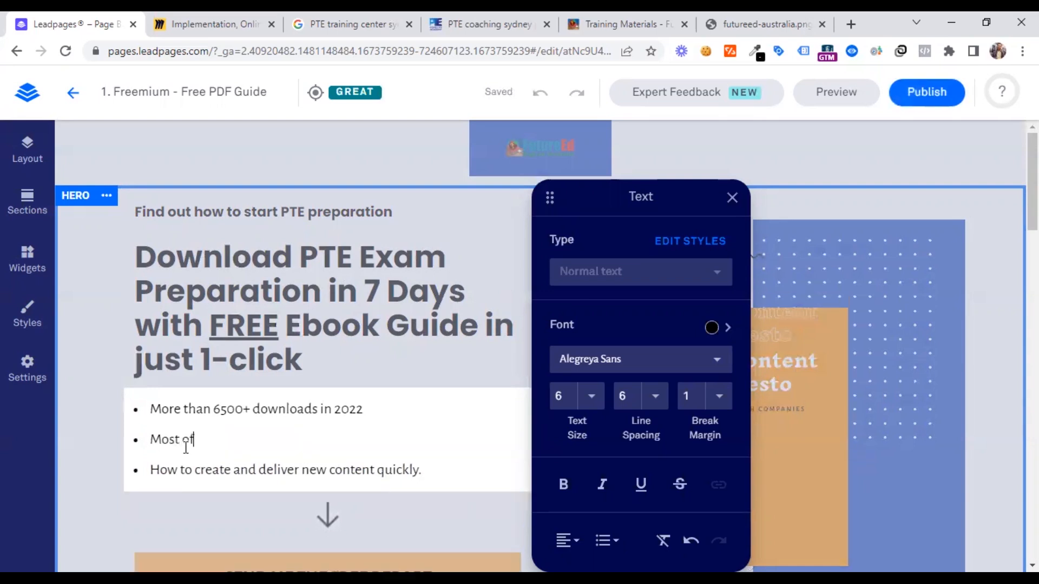
pyautogui.write(' them fin')
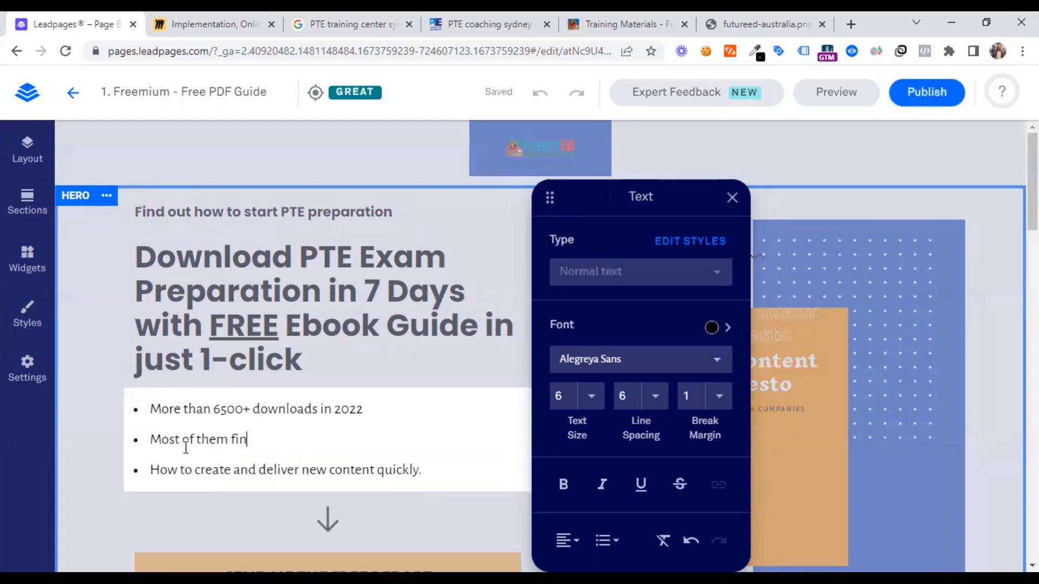
pyautogui.write('d it handy')
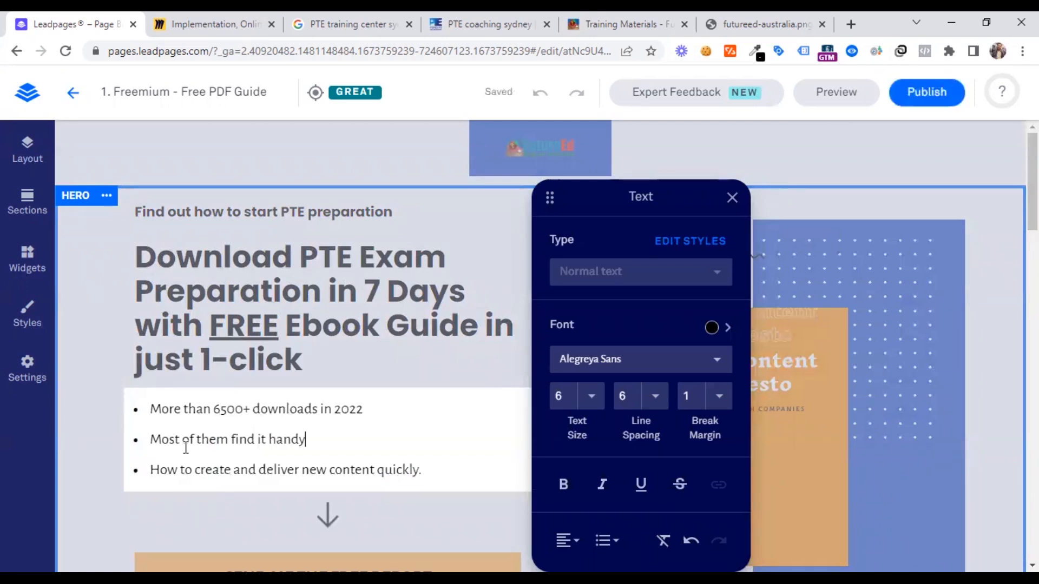
# Rewrite the second hero bullet as "A to Z guide in four sections"
pyautogui.moveTo(436, 472); pyautogui.dragTo(307, 437)
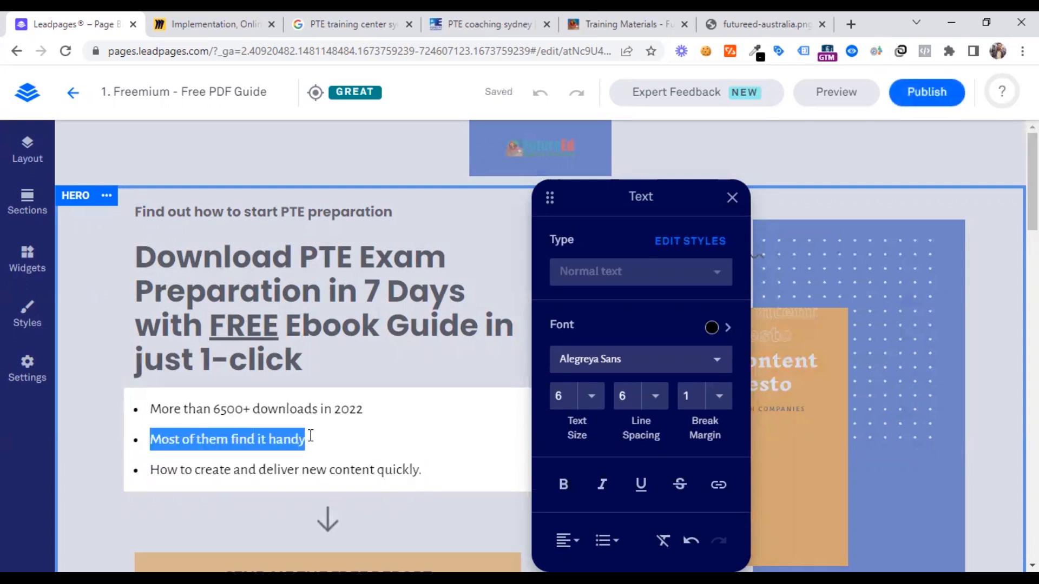
pyautogui.write('A')
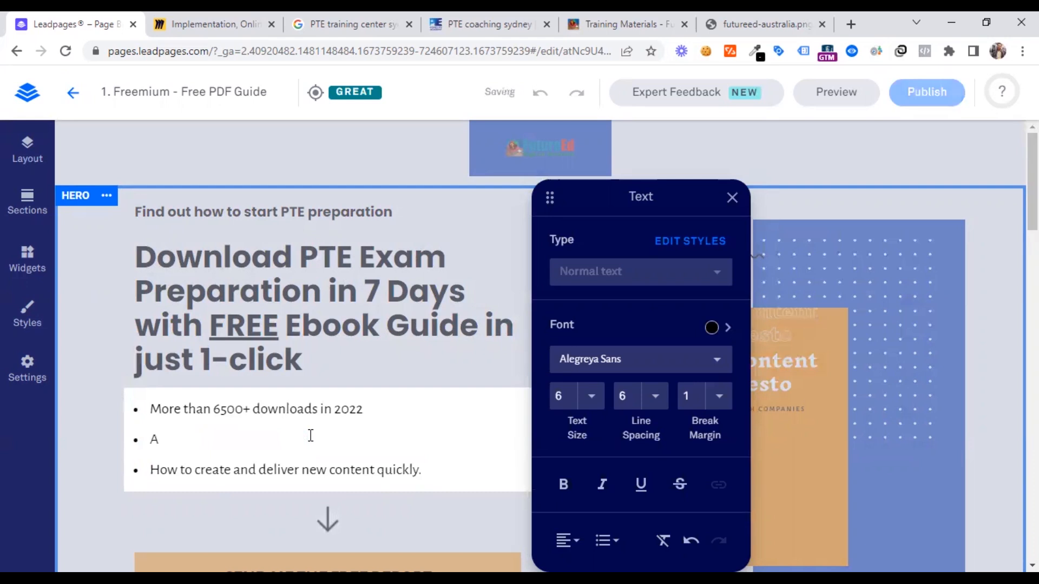
pyautogui.write(' to Z guide')
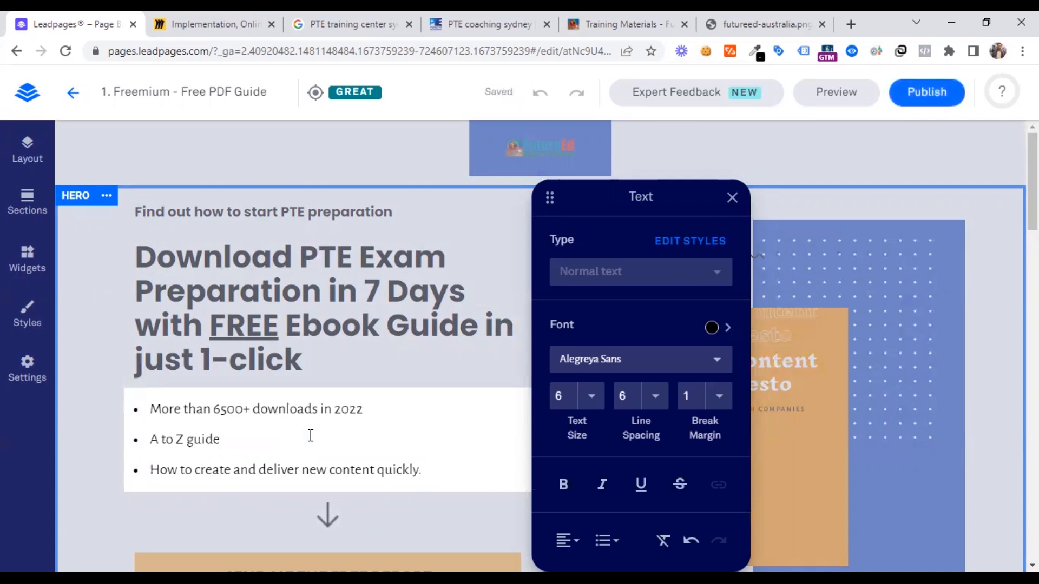
pyautogui.write(' in ')
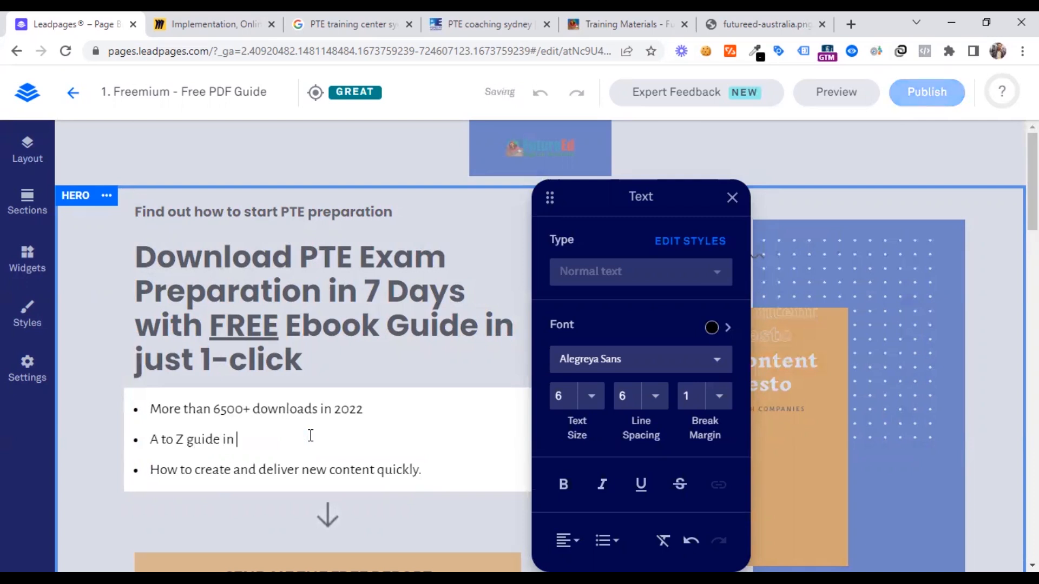
pyautogui.write('four sections')
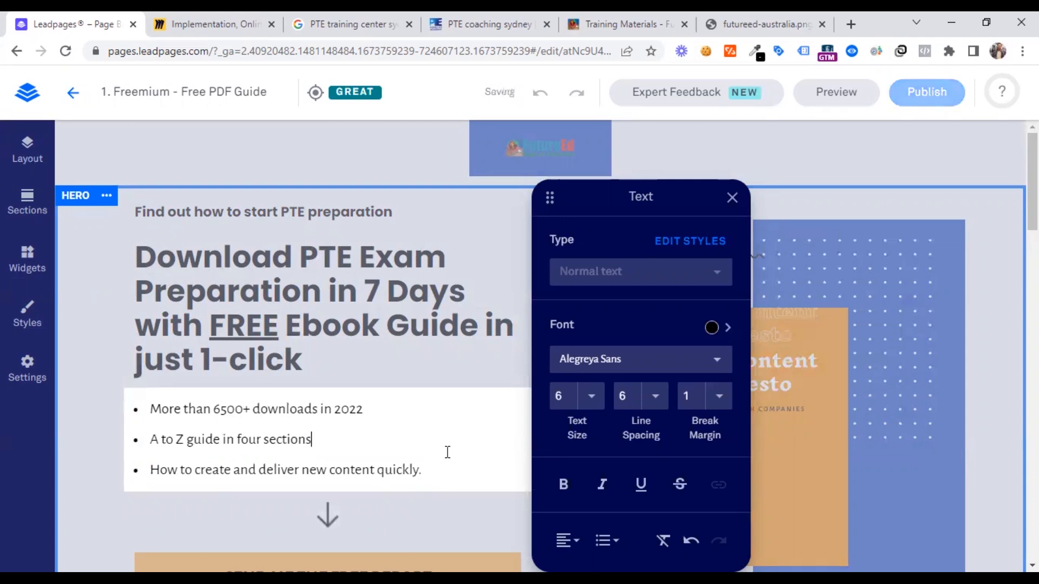
# Replace the third hero bullet with "Share with your friends too." and finish editing the list
pyautogui.moveTo(448, 471); pyautogui.dragTo(148, 458)
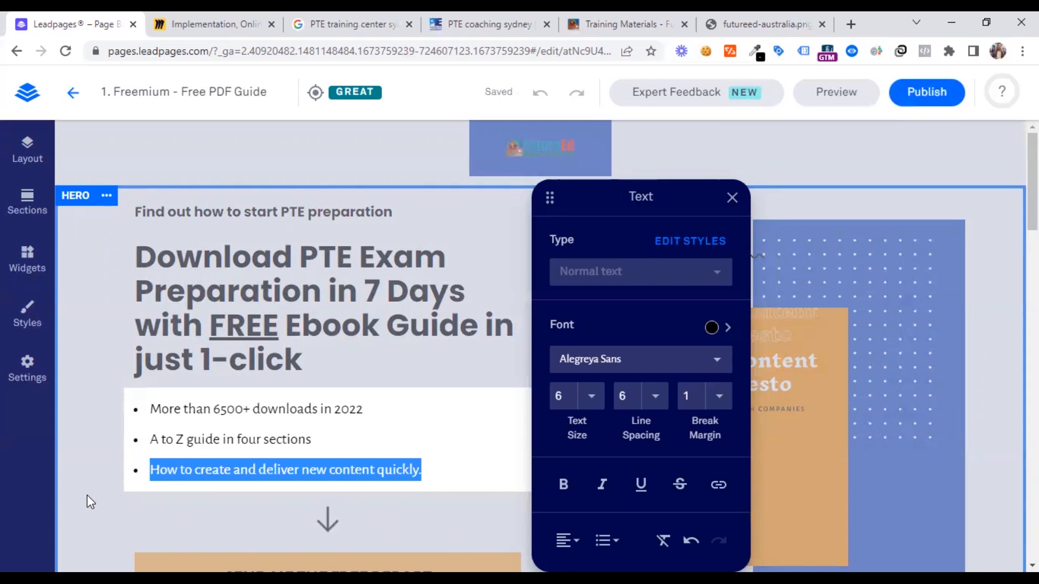
pyautogui.write(':')
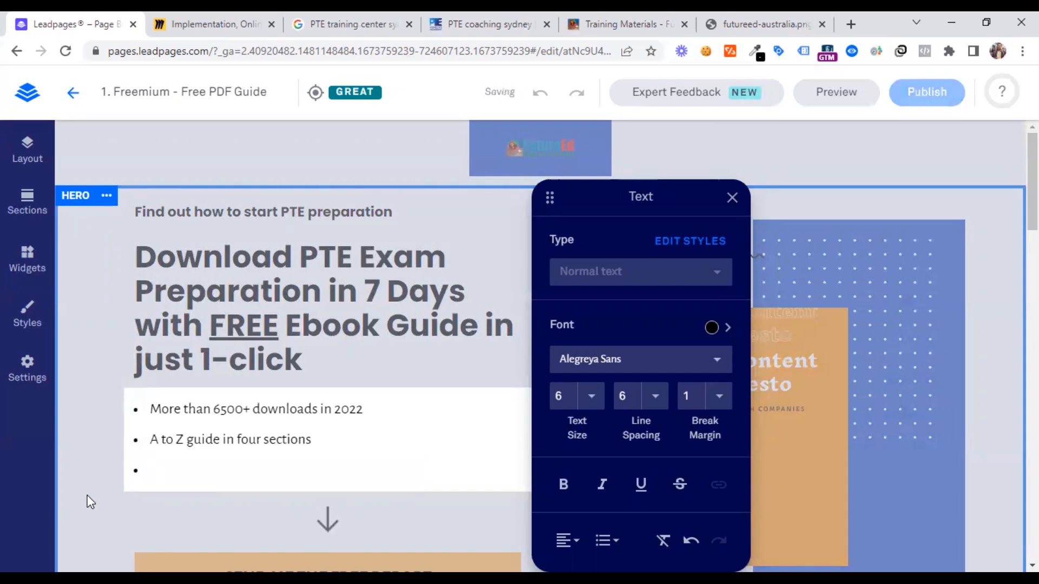
pyautogui.write('Share')
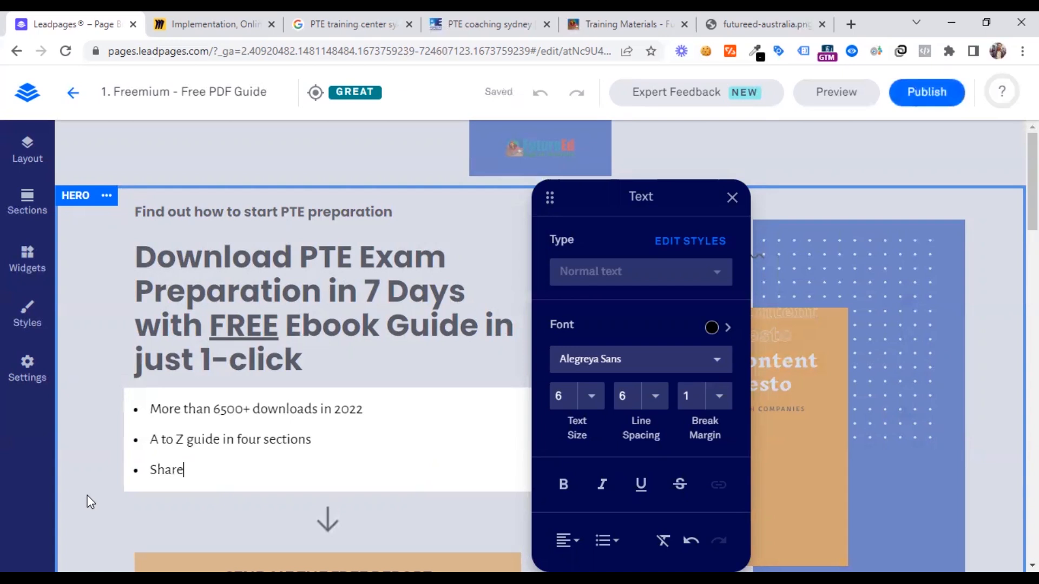
pyautogui.write(' with your friends too.')
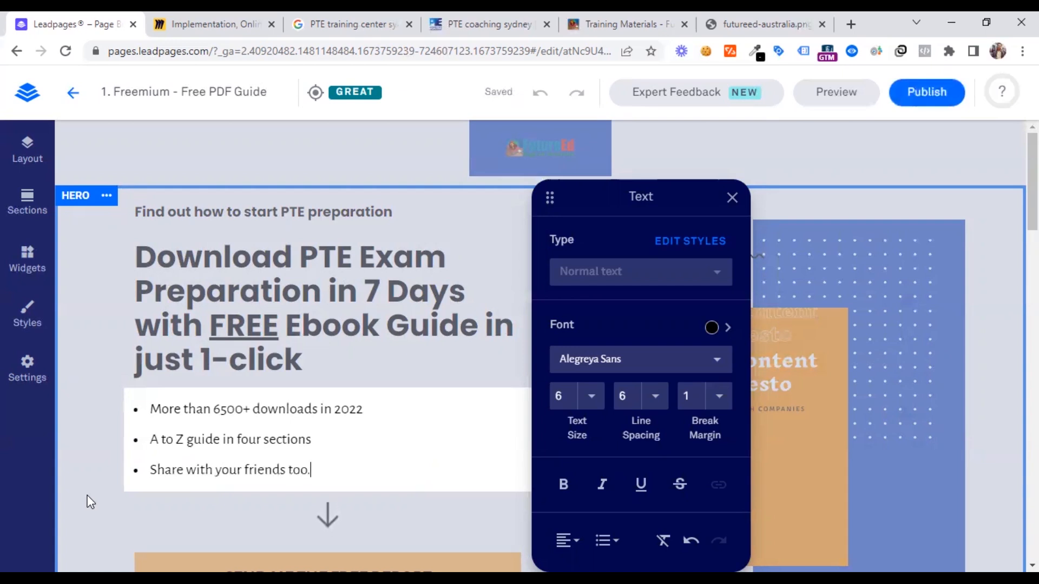
pyautogui.click(330, 310)
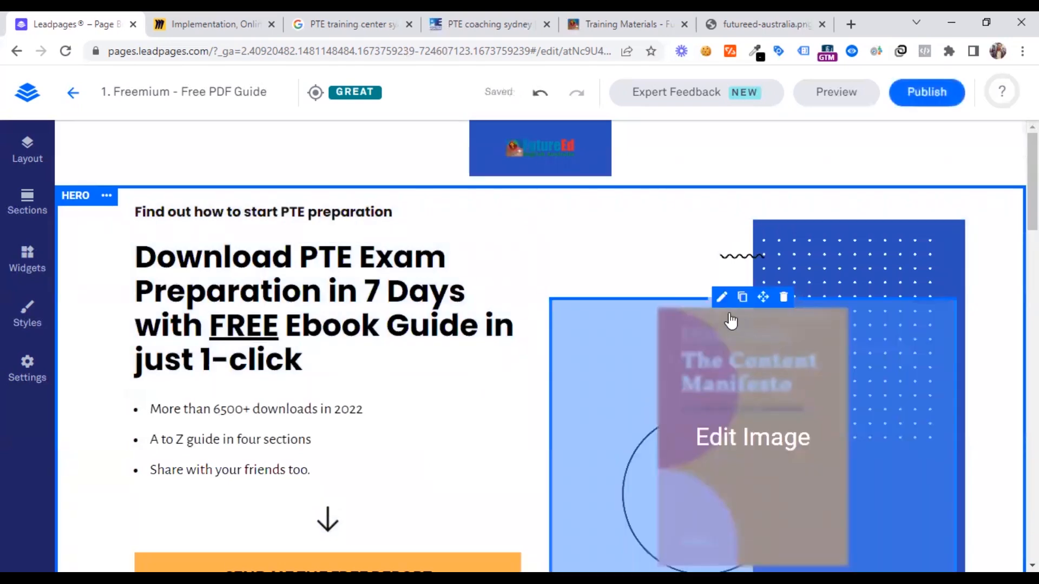
# Search Google Images for "pte ebook" in the browser tab showing the futureed-australia.png logo
pyautogui.click(746, 19)
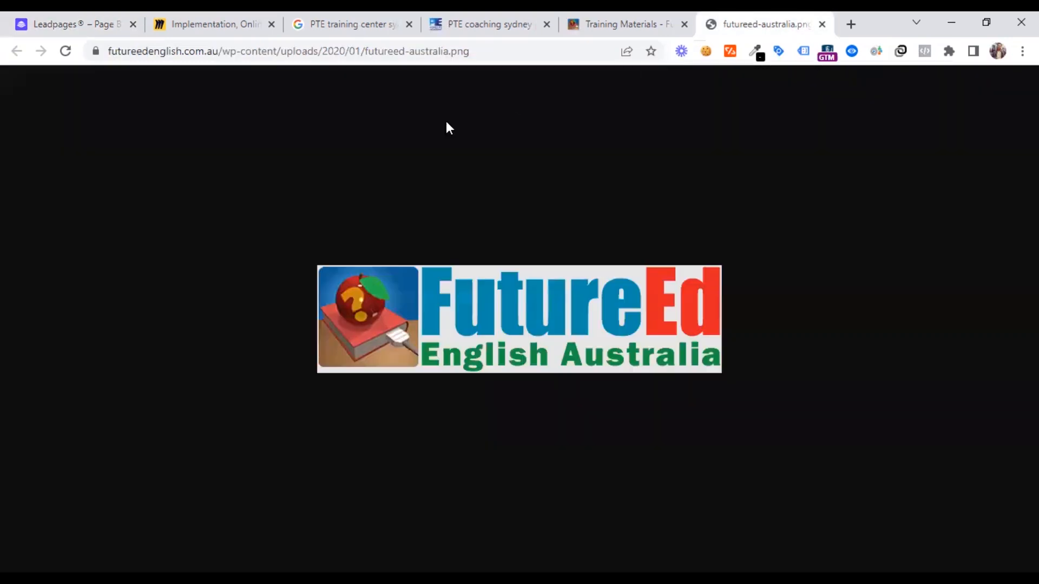
pyautogui.click(322, 50)
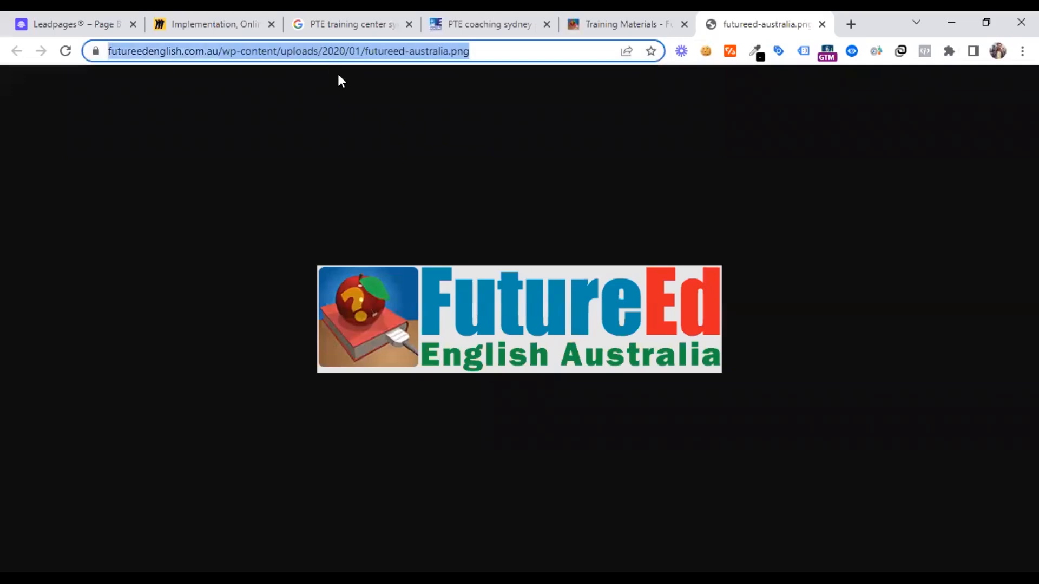
pyautogui.write('pte')
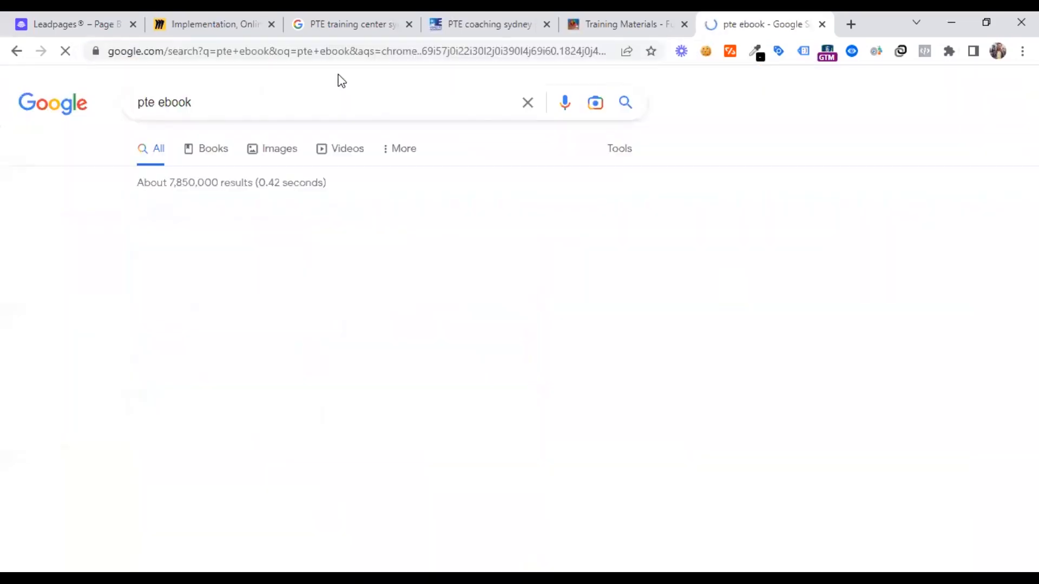
pyautogui.click(213, 149)
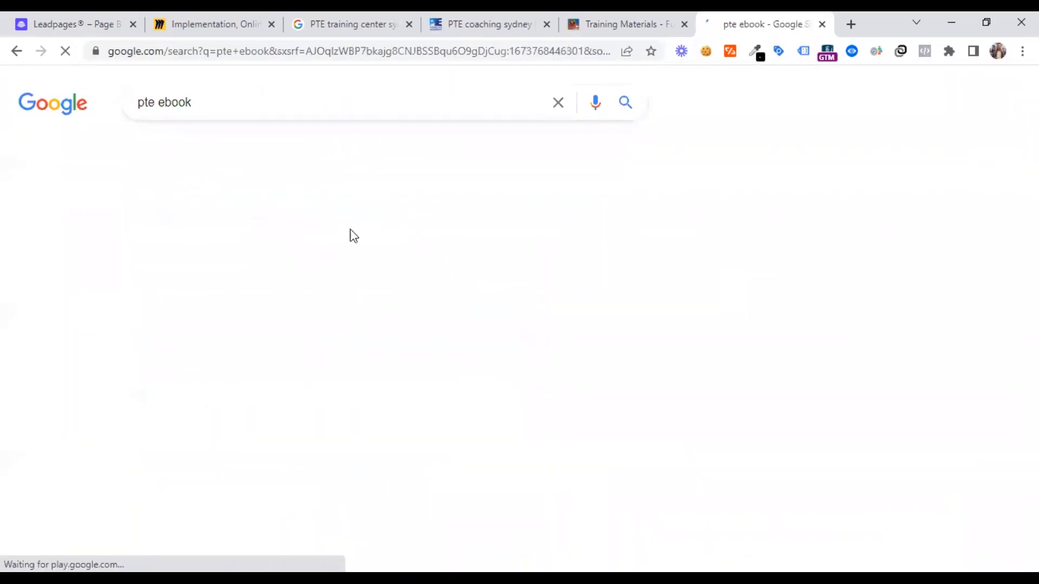
pyautogui.click(277, 151)
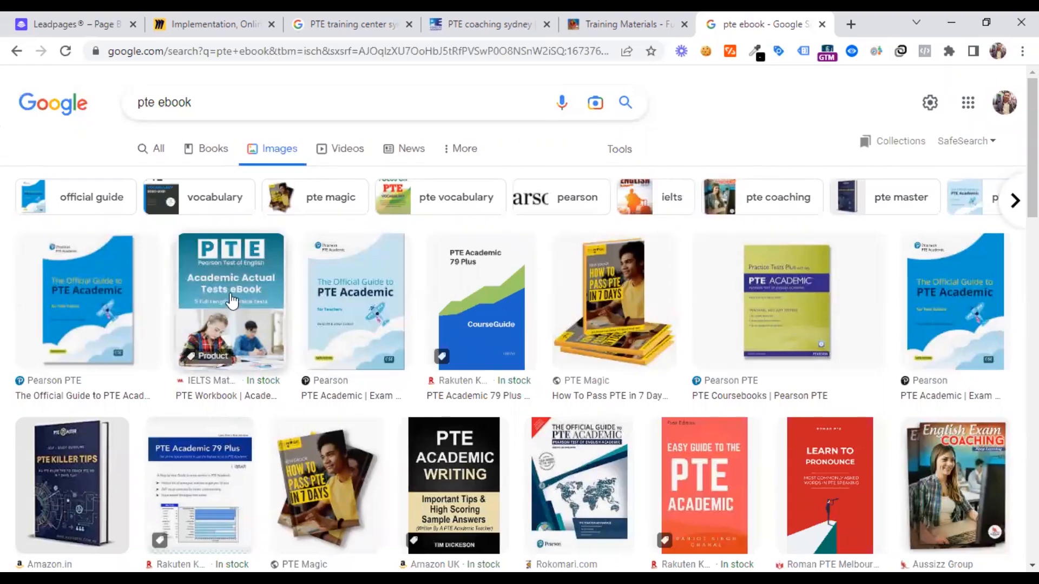
# Save PTE Magic's "How To Pass PTE in 7 Days" ebook image to Downloads as a PNG under its suggested name
pyautogui.click(615, 298)
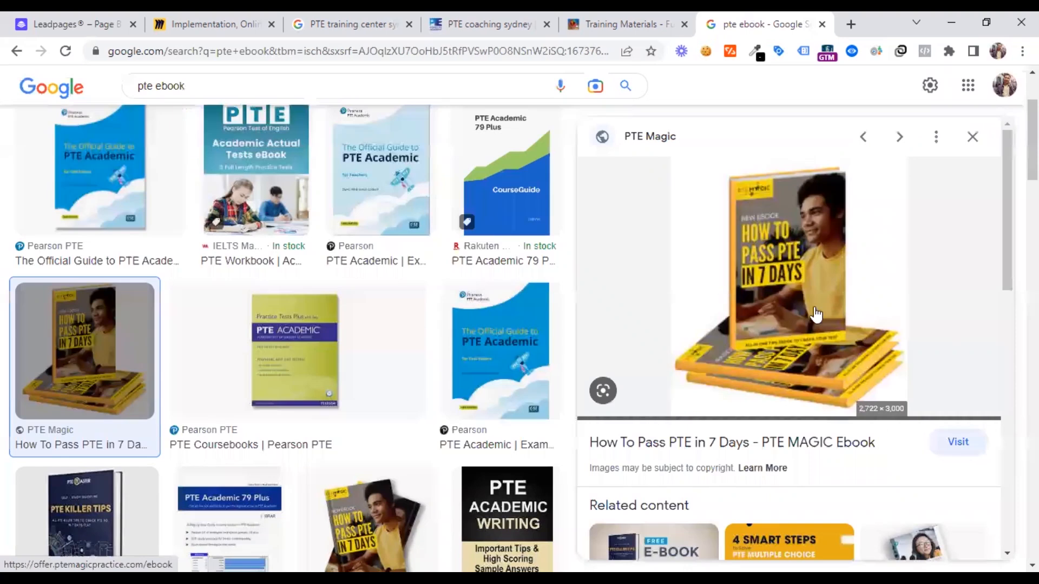
pyautogui.rightClick(780, 280)
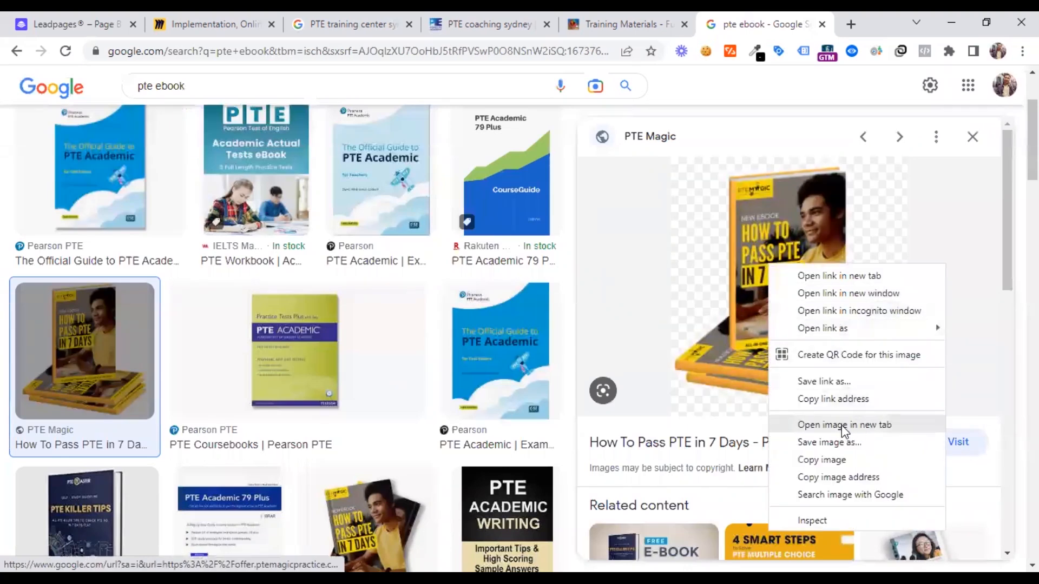
pyautogui.click(820, 443)
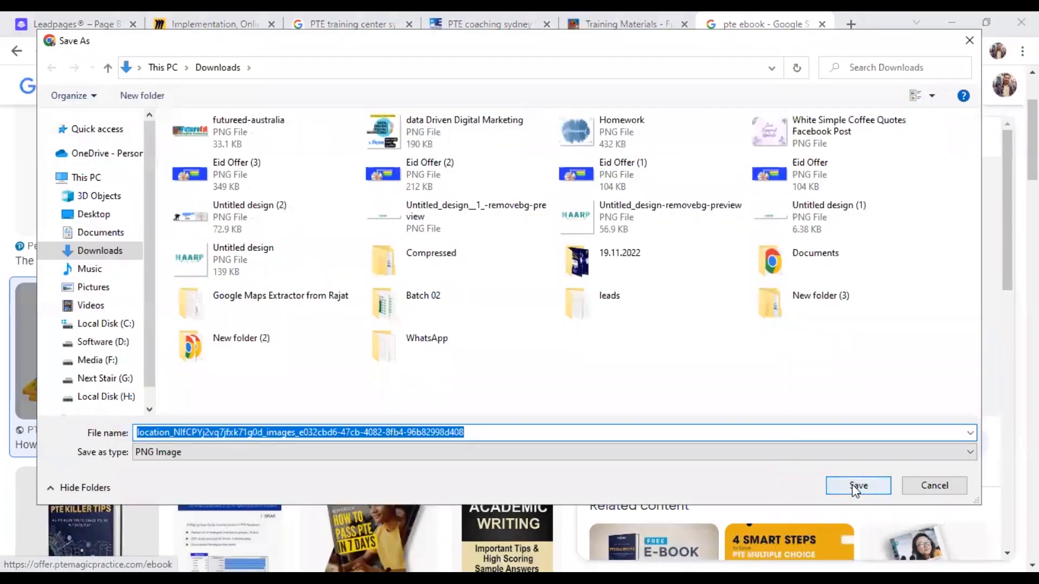
pyautogui.click(855, 490)
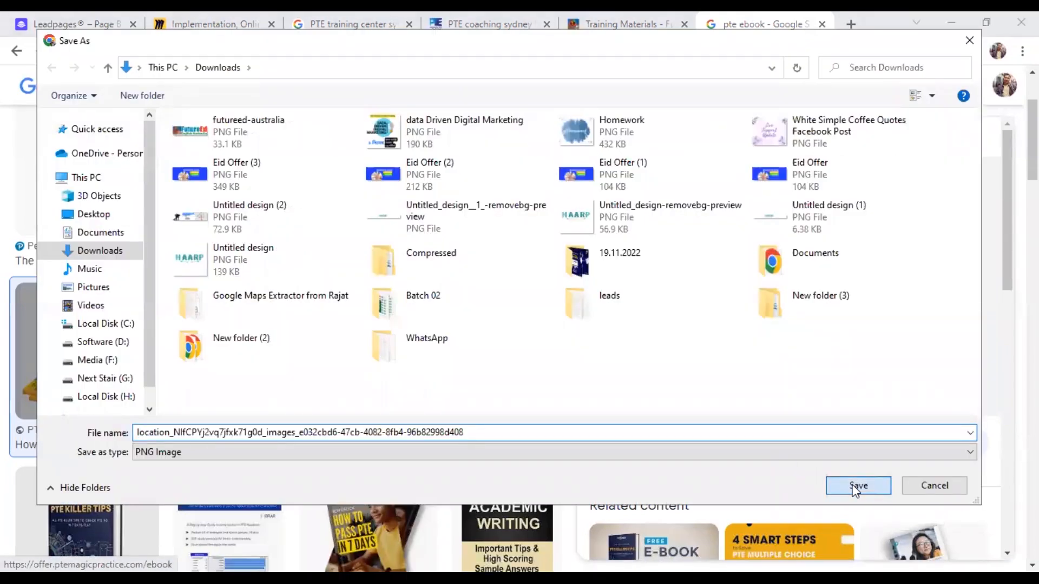
# Return to the Leadpages editor and upload the downloaded ebook PNG as a replacement for the hero's "The Content Manifesto" cover image
pyautogui.click(95, 12)
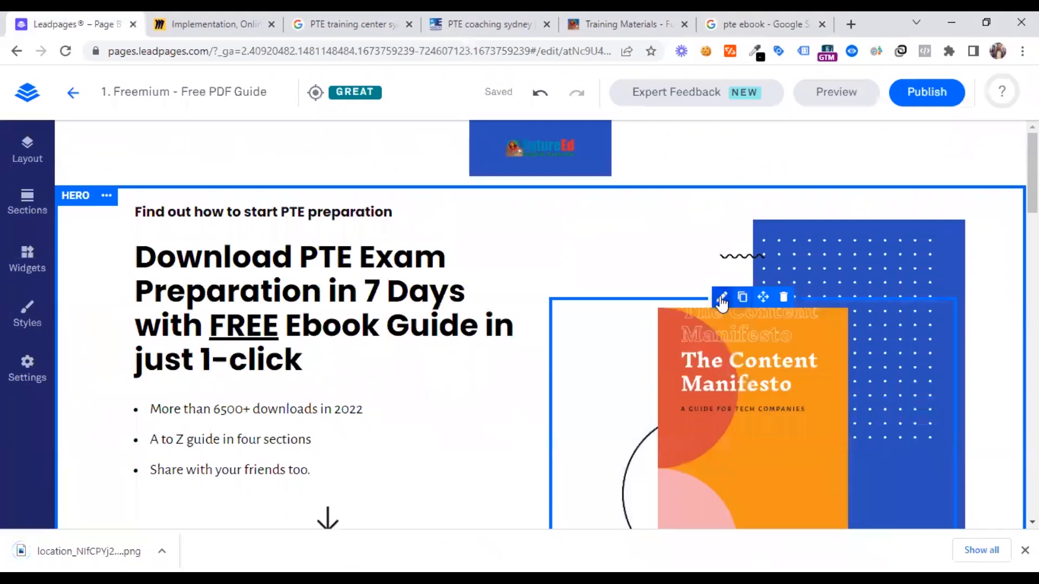
pyautogui.click(721, 298)
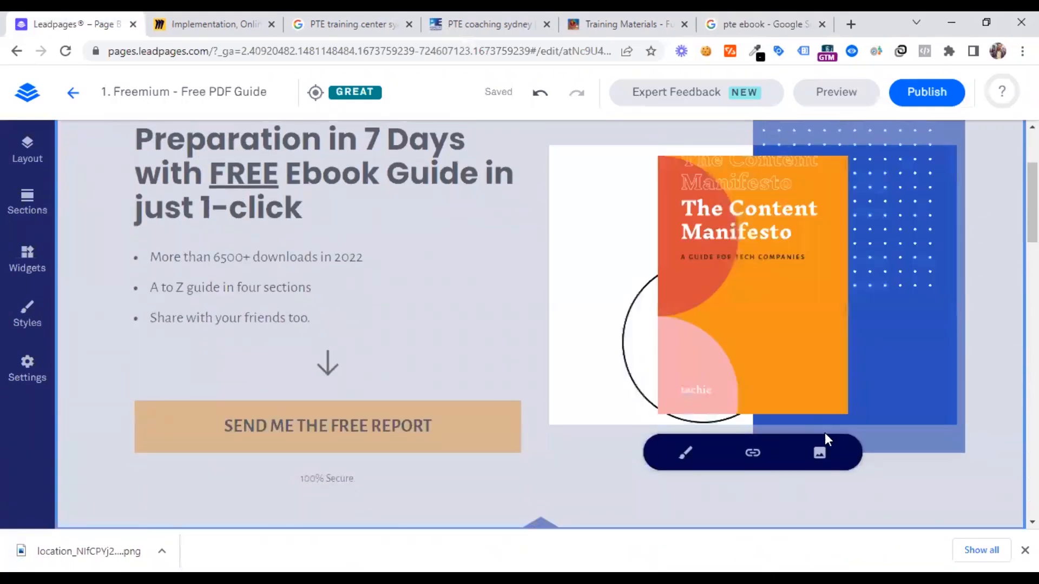
pyautogui.click(819, 452)
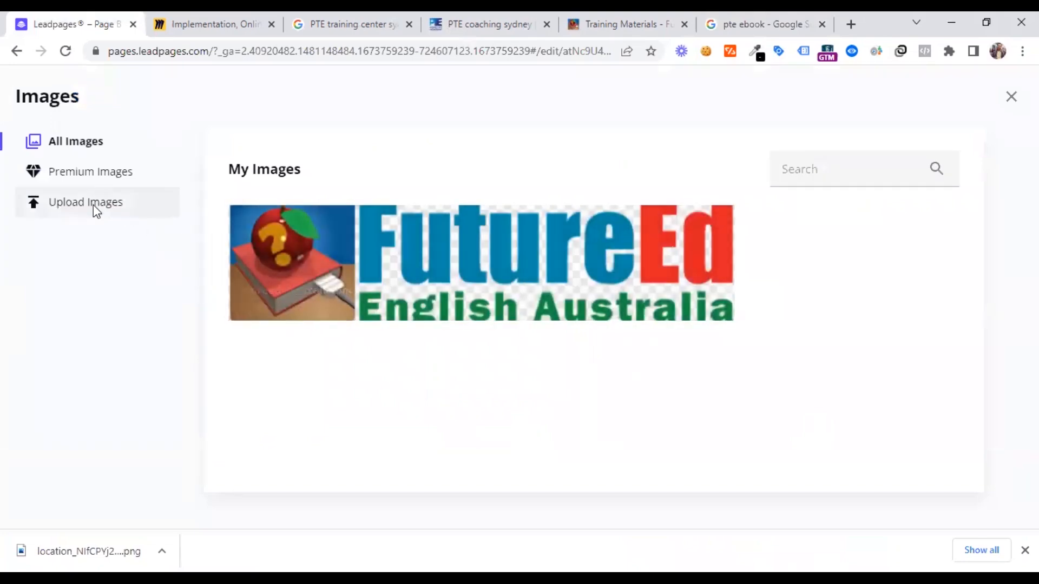
pyautogui.click(95, 209)
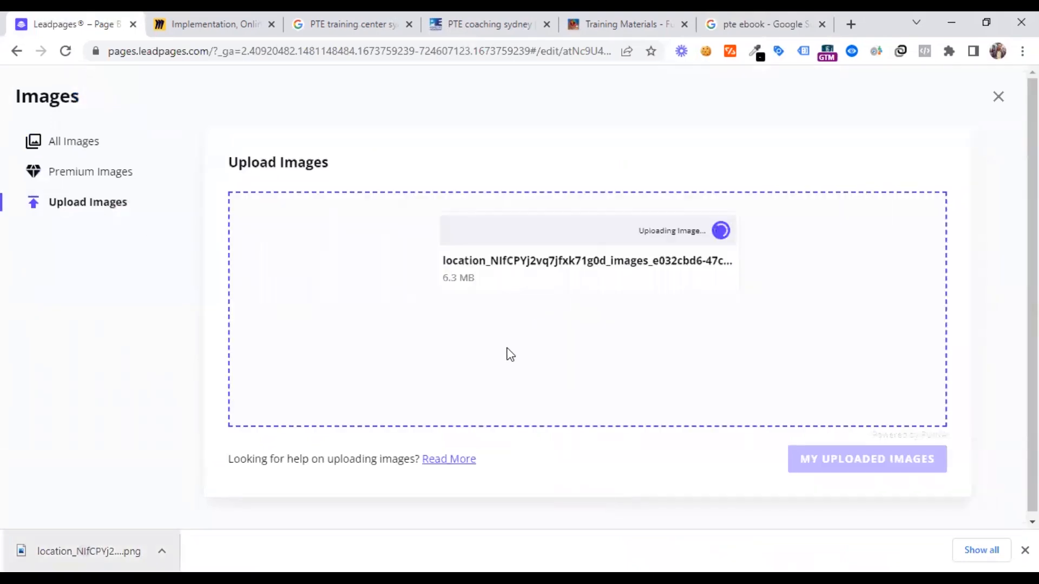
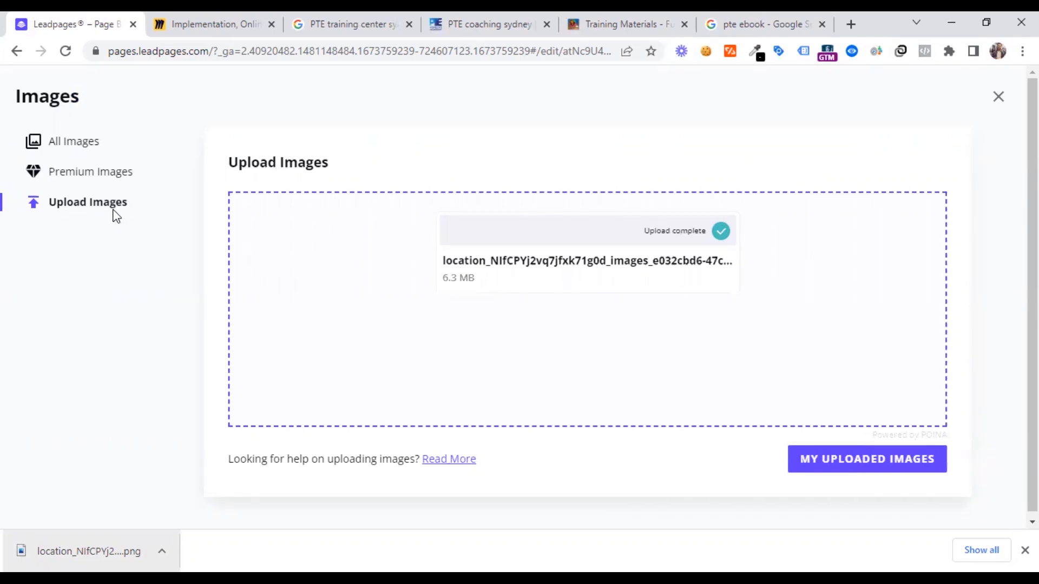
# Insert the uploaded "How To Pass PTE in 7 Days" ebook PNG from the image library as the hero image
pyautogui.click(78, 152)
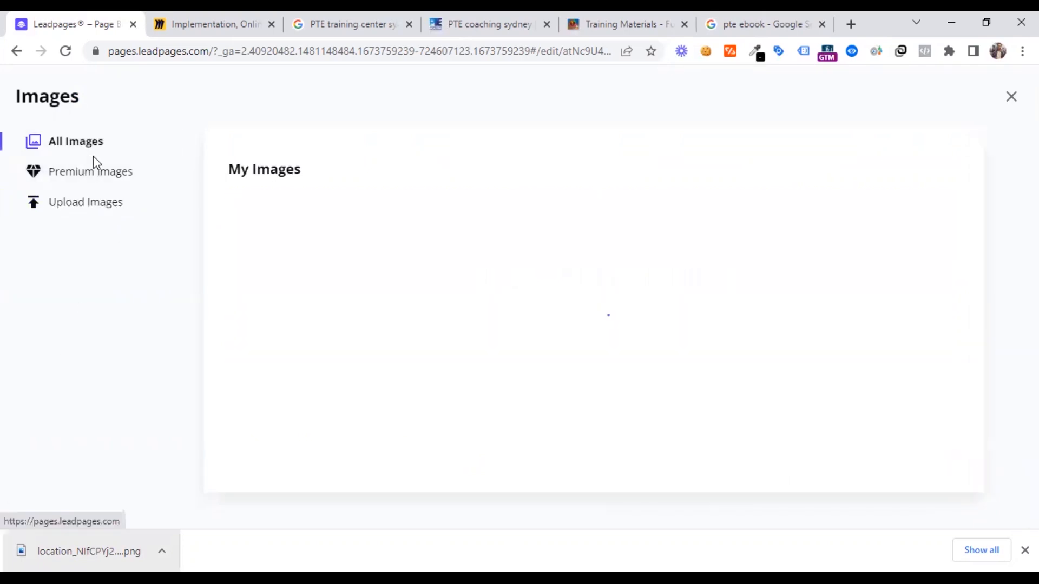
pyautogui.click(292, 273)
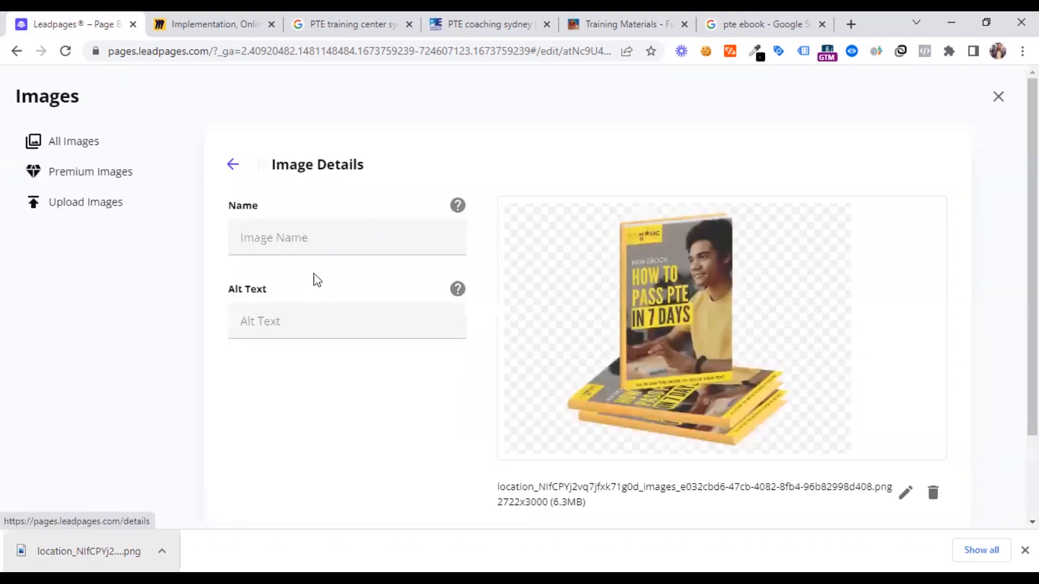
pyautogui.scroll(-2, 926, 373)
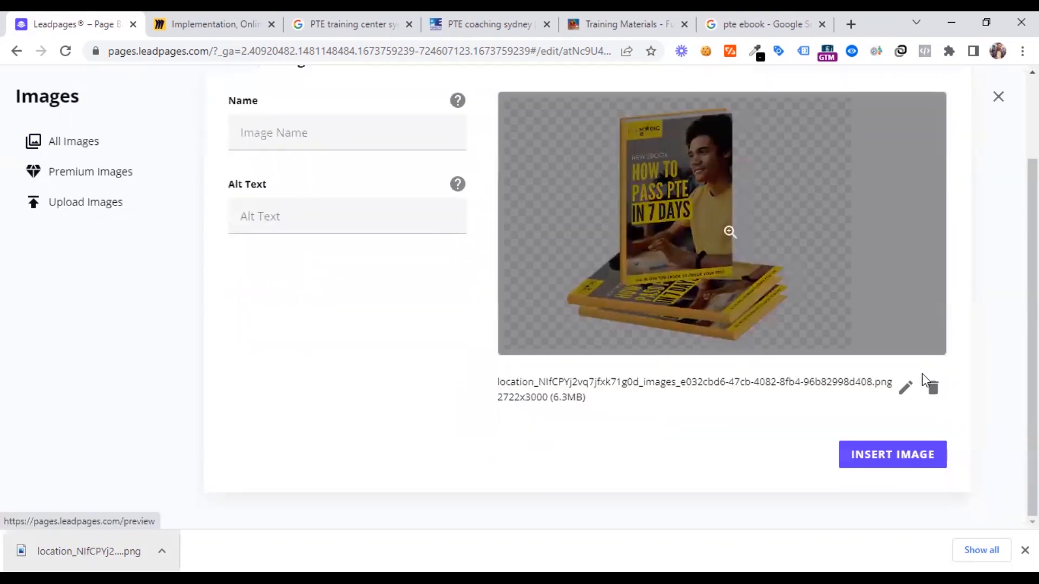
pyautogui.click(897, 457)
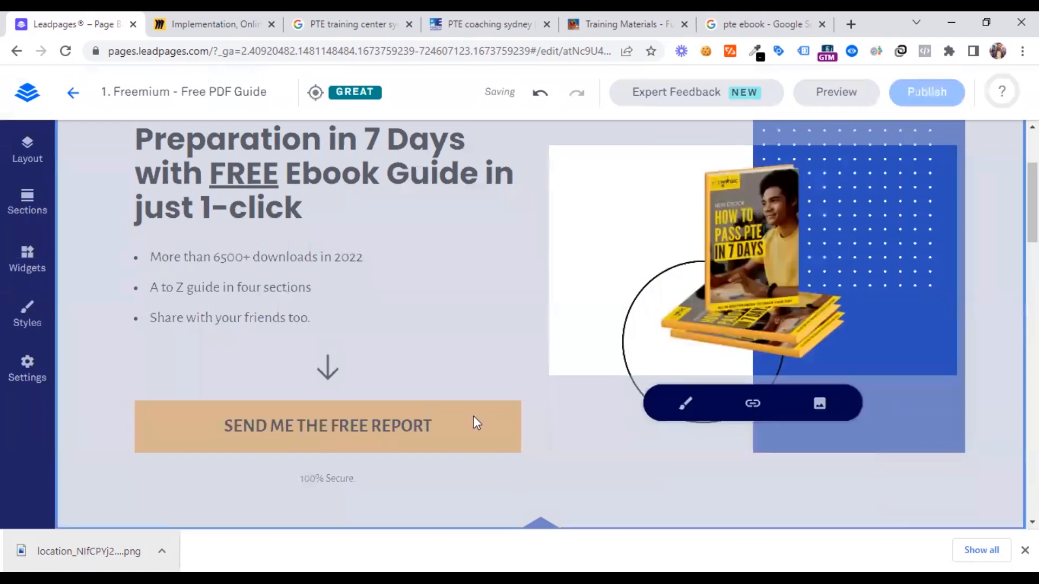
pyautogui.scroll(2, 473, 417)
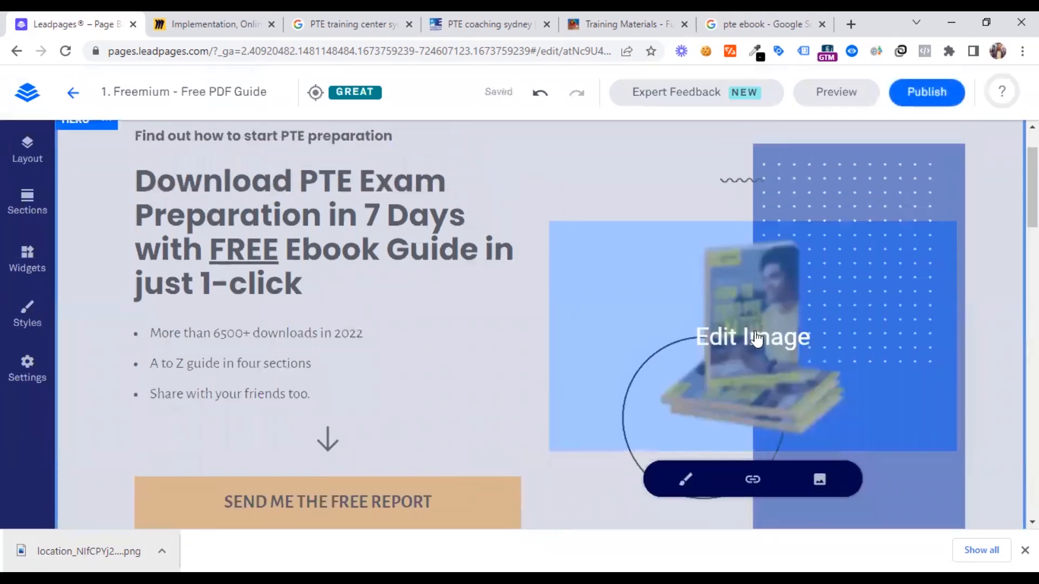
pyautogui.scroll(-2, 705, 392)
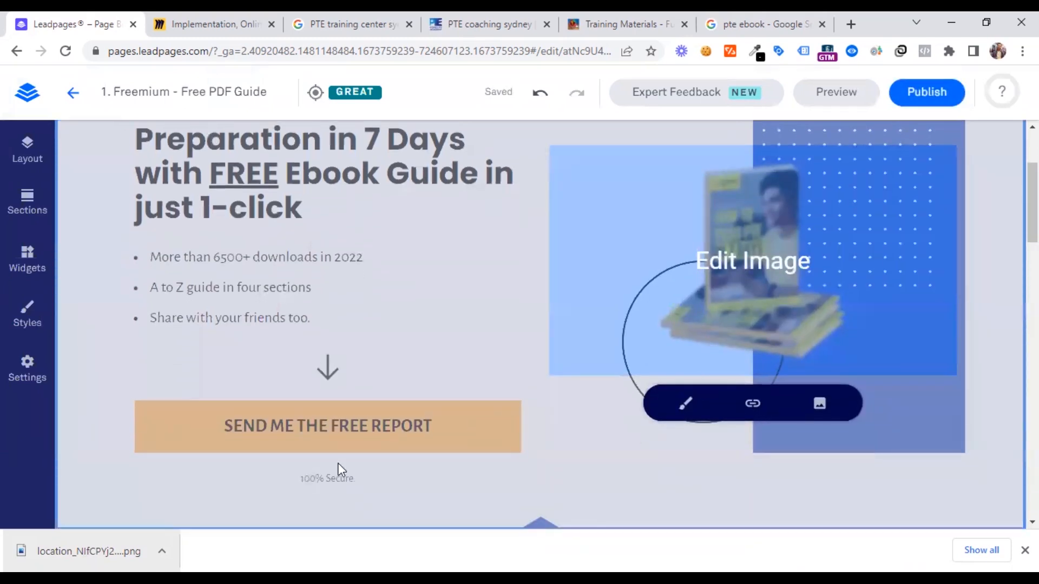
pyautogui.click(408, 422)
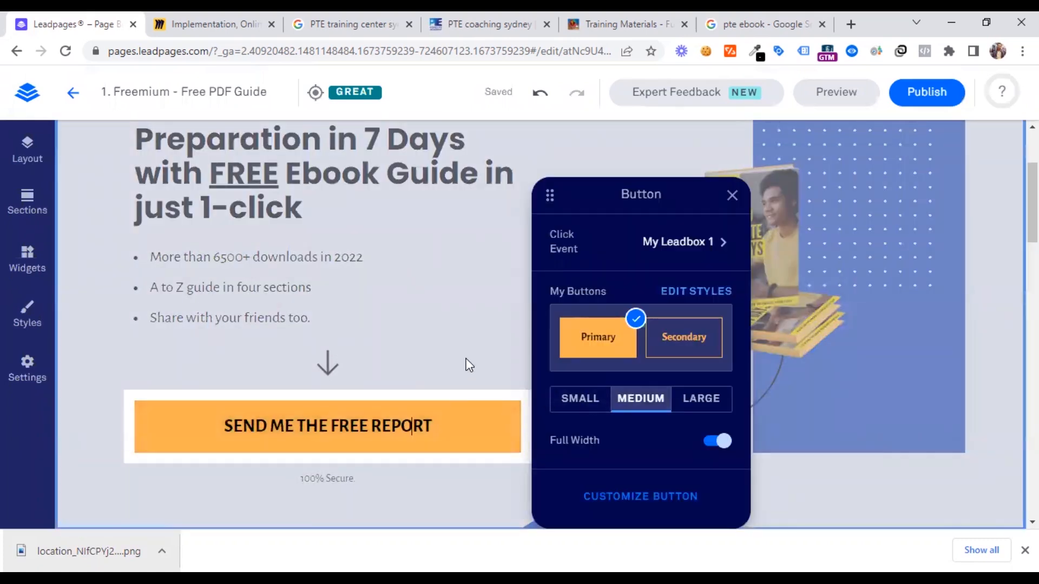
pyautogui.click(479, 420)
pyautogui.click(482, 423)
pyautogui.click(468, 379)
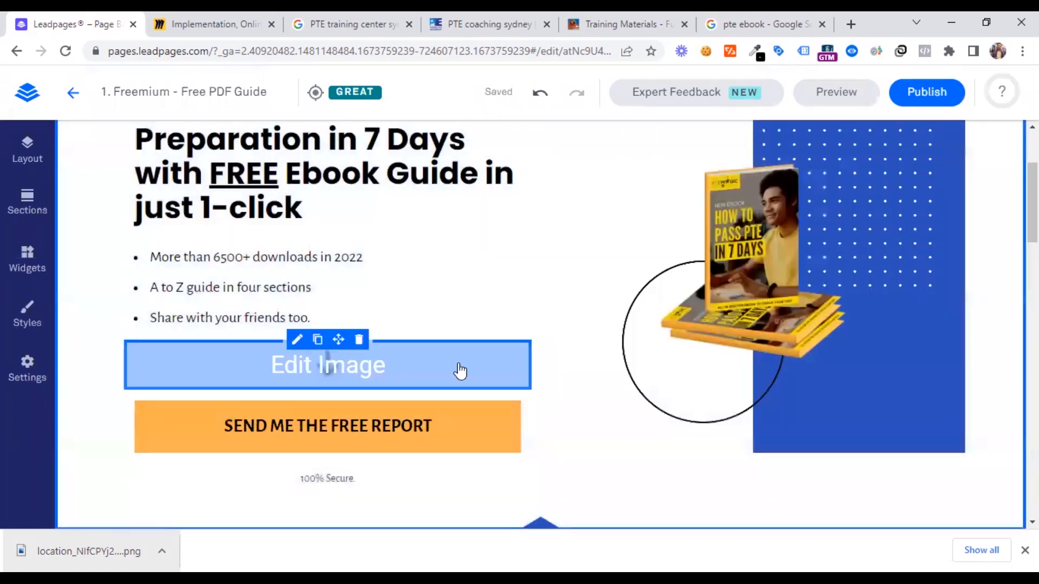
# Preview the landing page in desktop view to check the hero section, and return to the editor
pyautogui.click(834, 93)
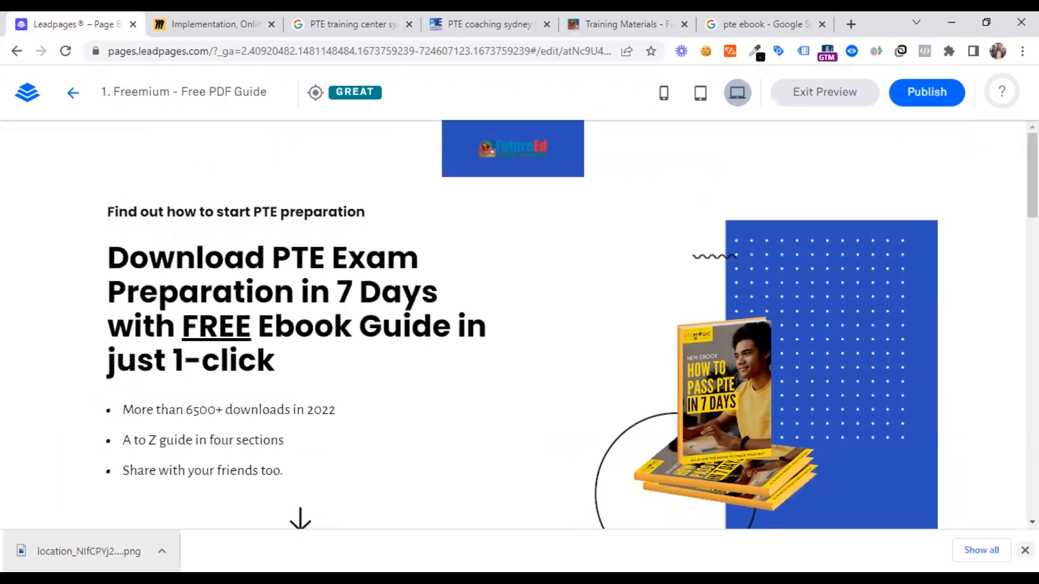
pyautogui.click(1024, 550)
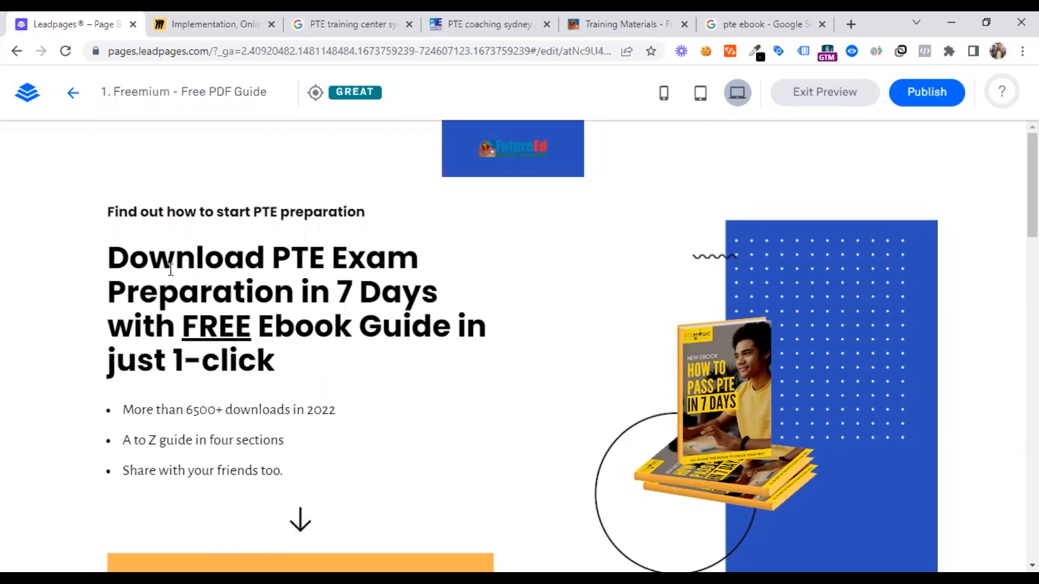
pyautogui.scroll(-3, 380, 435)
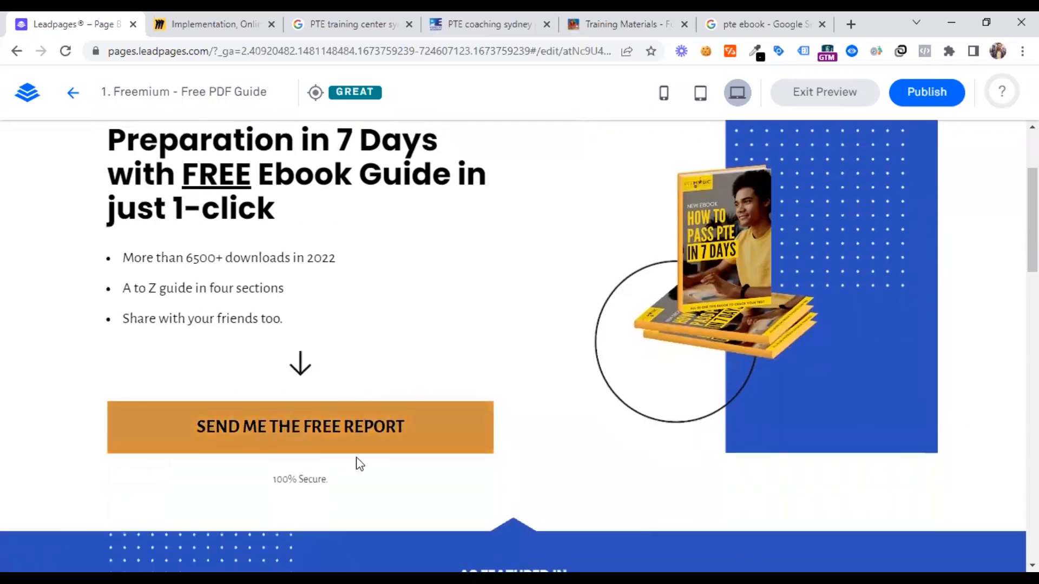
pyautogui.scroll(-3, 333, 441)
pyautogui.scroll(4, 327, 435)
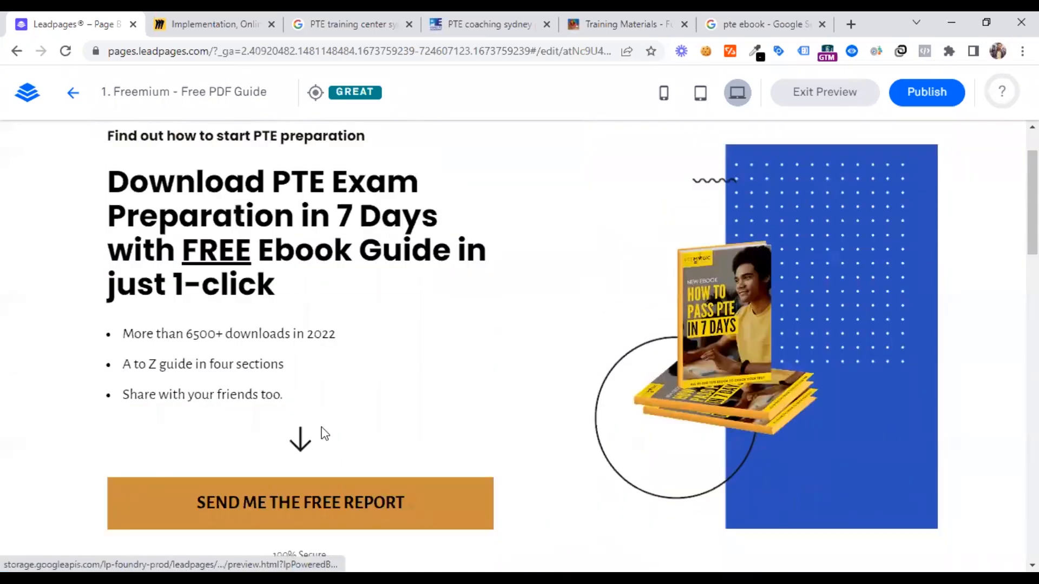
pyautogui.click(73, 96)
# Change the hero button's label to "SEND ME THE FREE EBOOK"
pyautogui.scroll(-5, 359, 320)
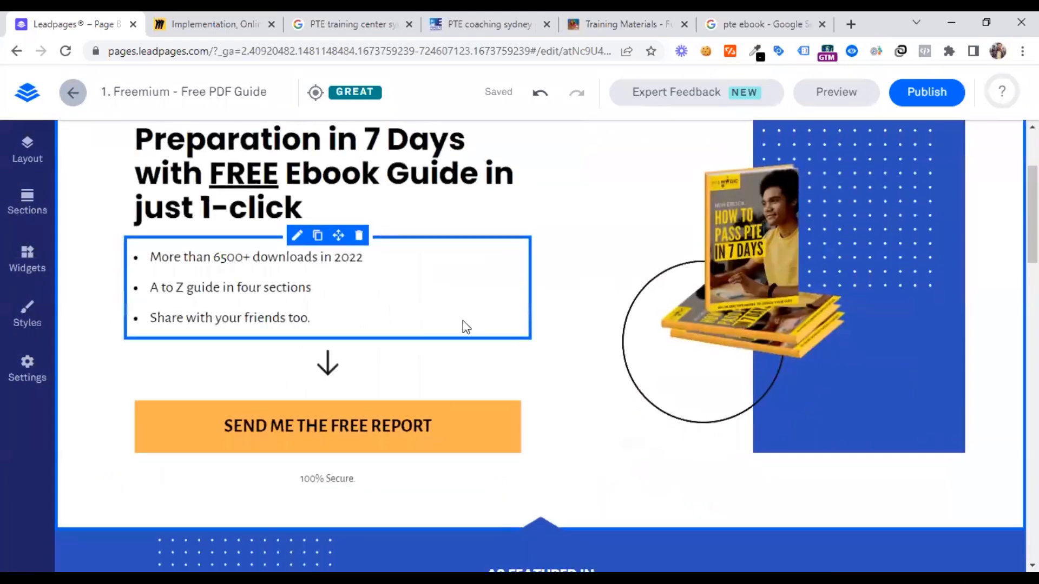
pyautogui.scroll(-2, 440, 371)
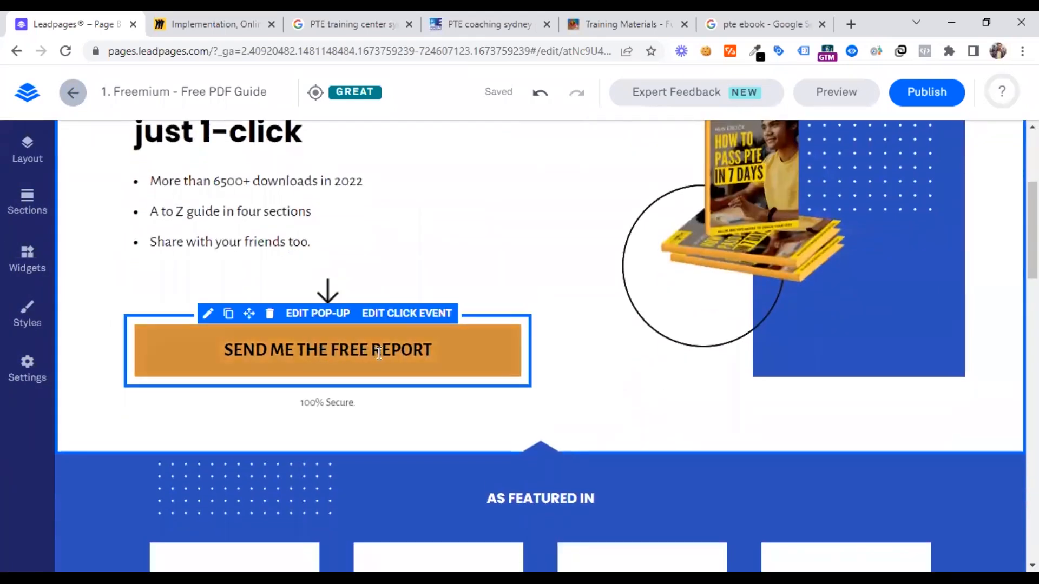
pyautogui.click(349, 348)
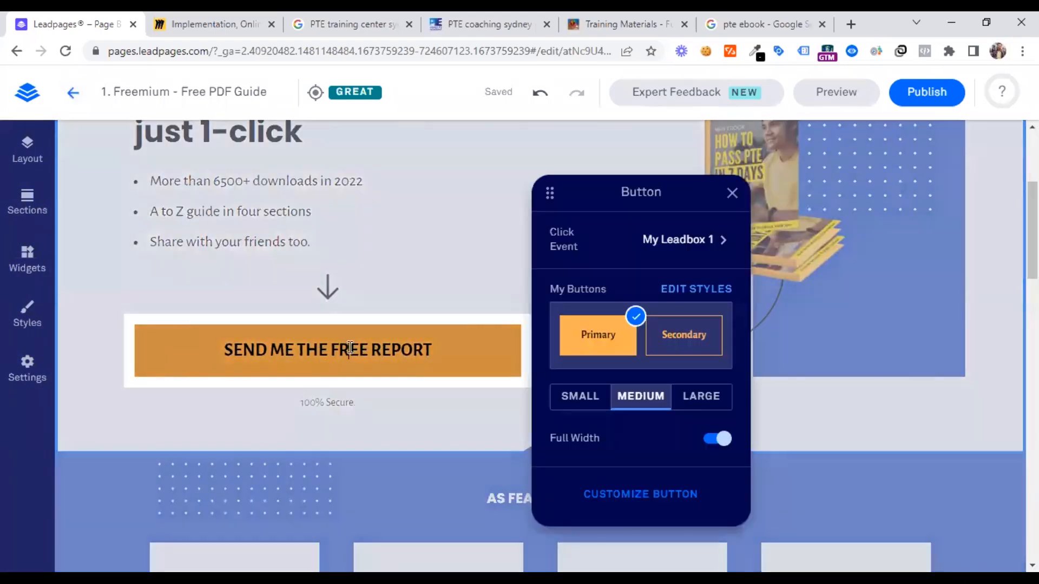
pyautogui.doubleClick(392, 355)
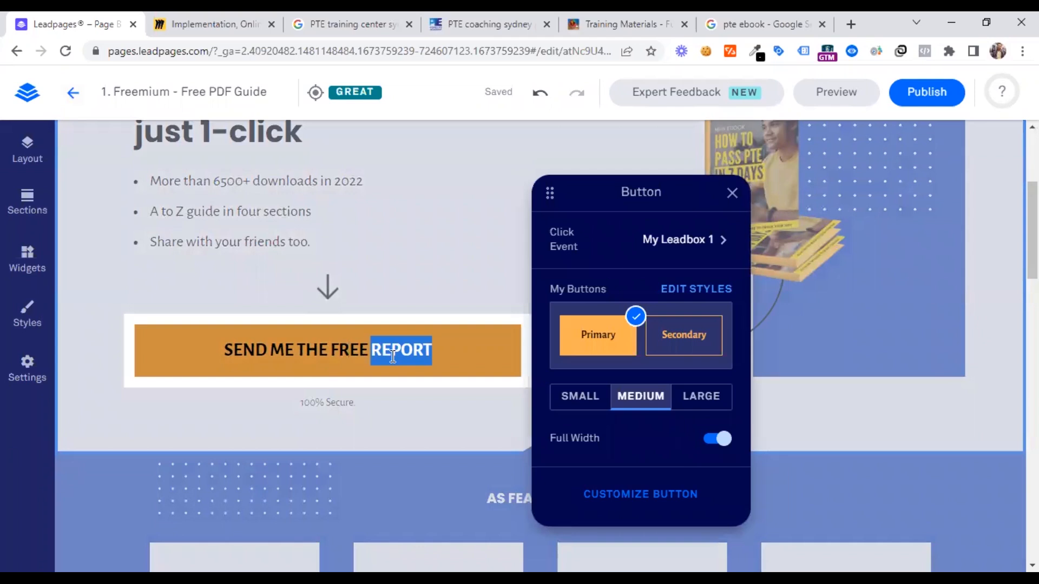
pyautogui.write('Eboo')
pyautogui.press('BackSpace')
pyautogui.press('BackSpace')
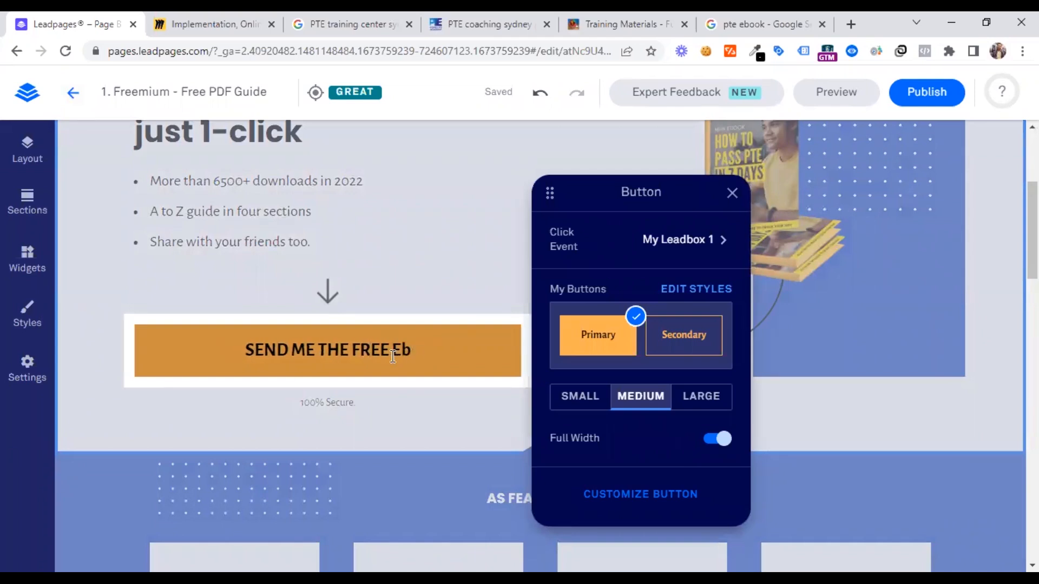
pyautogui.press('BackSpace')
pyautogui.write('BOOK')
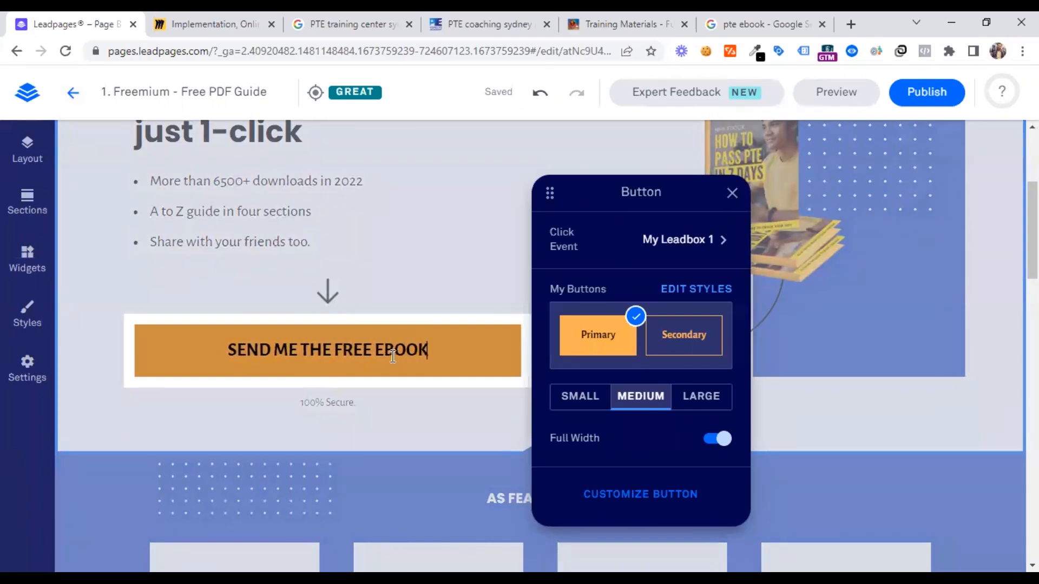
pyautogui.click(365, 402)
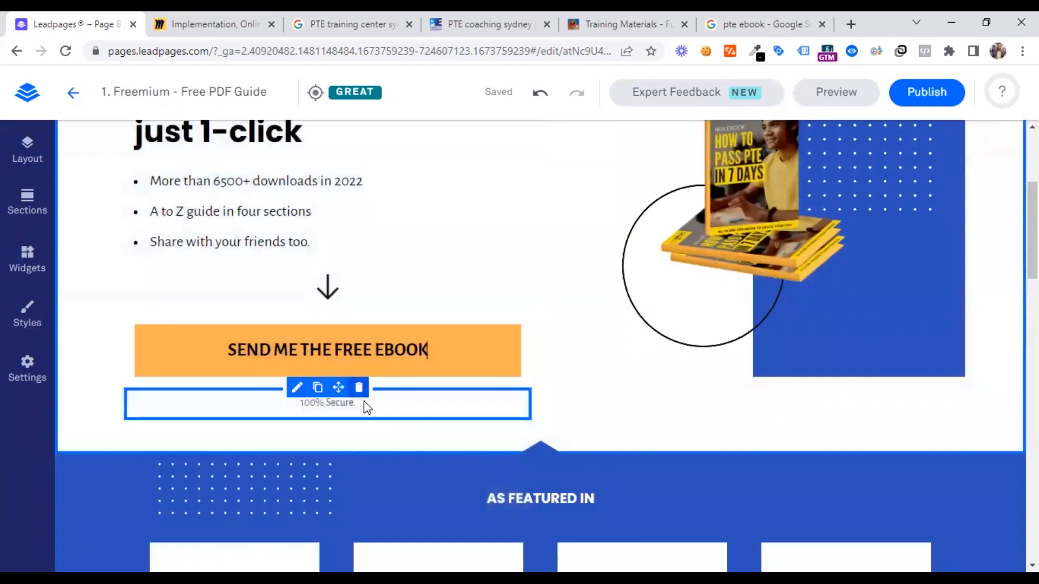
# Extend the note below the hero button to read "100% SSL Secure & Free For Download."
pyautogui.click(365, 403)
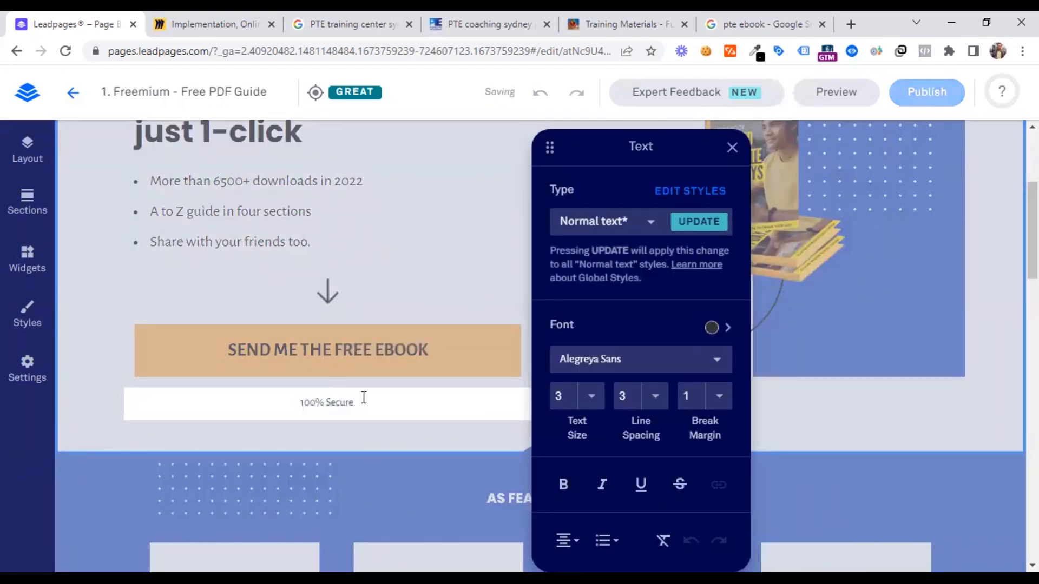
pyautogui.write('& Free')
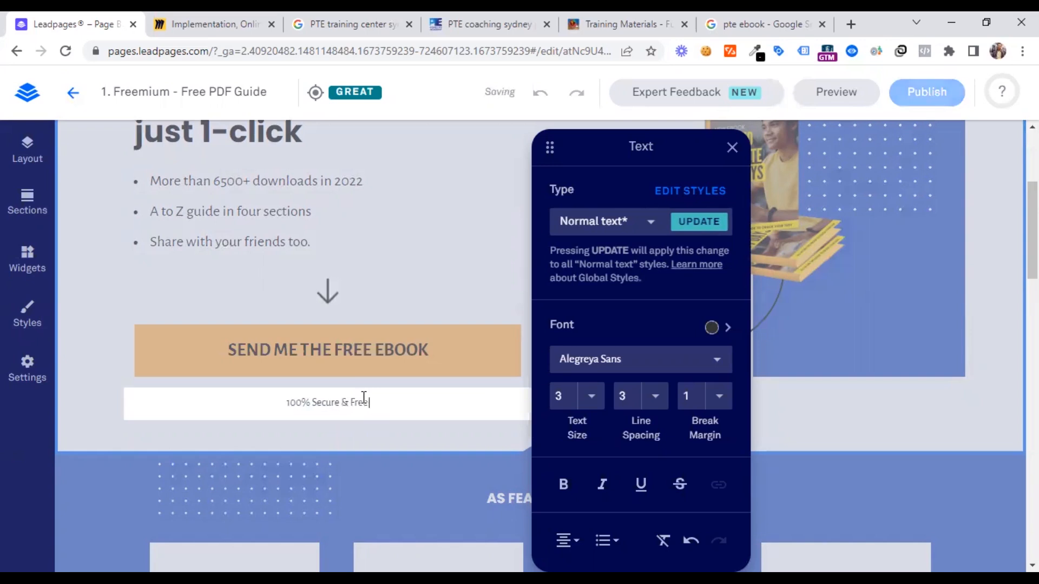
pyautogui.write(' For Downloa')
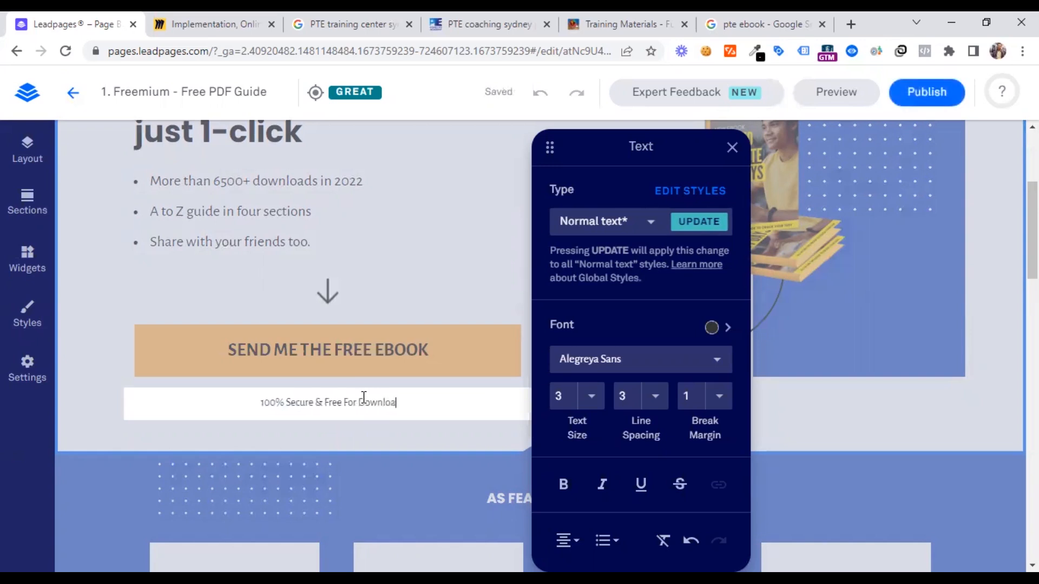
pyautogui.write('d.')
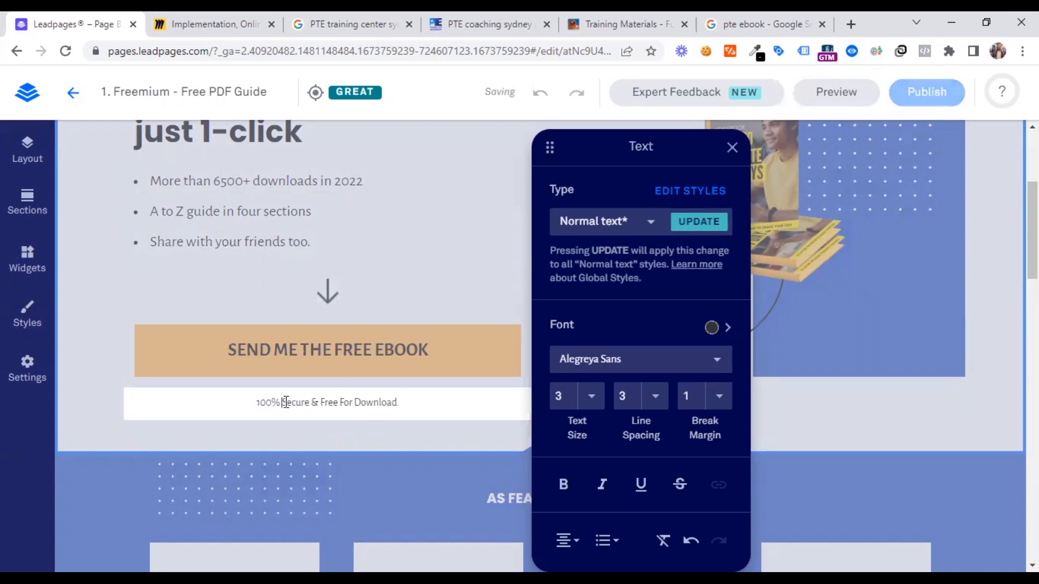
pyautogui.write('SL')
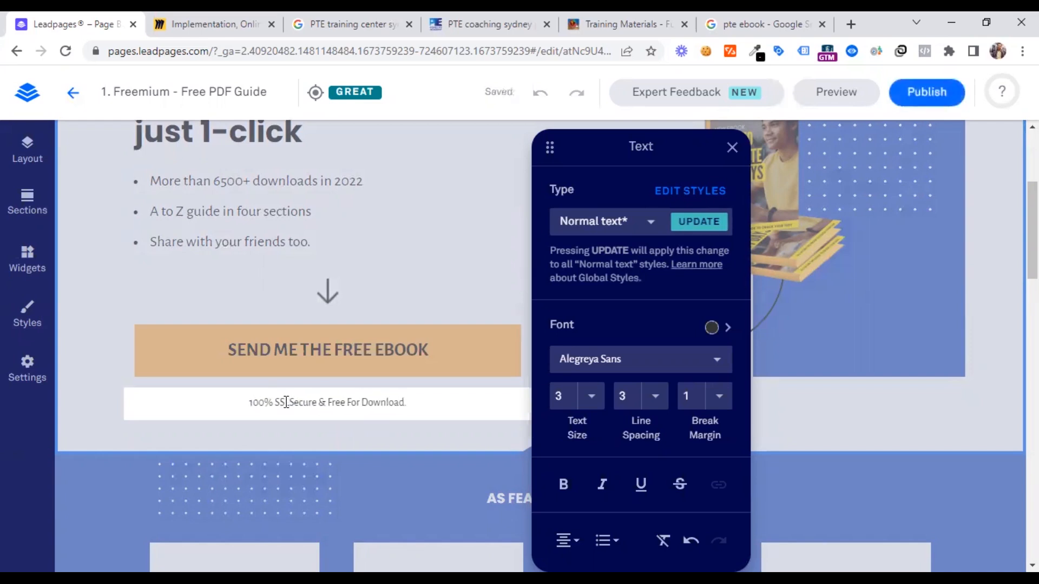
pyautogui.click(440, 293)
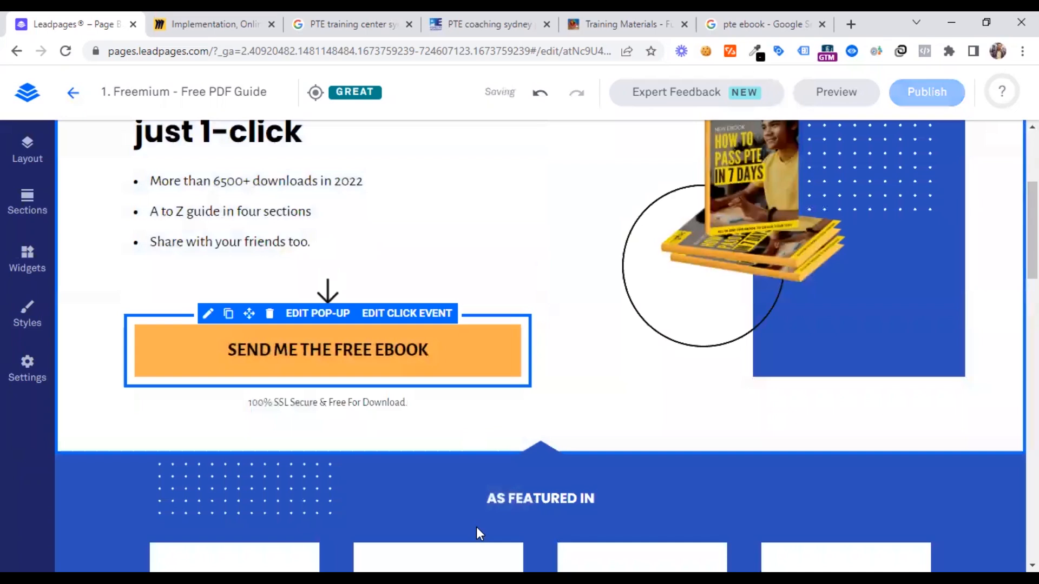
# Look through the "As Featured In" logos and the "What Readers Have to Say..." review cards below the hero
pyautogui.scroll(-3, 433, 444)
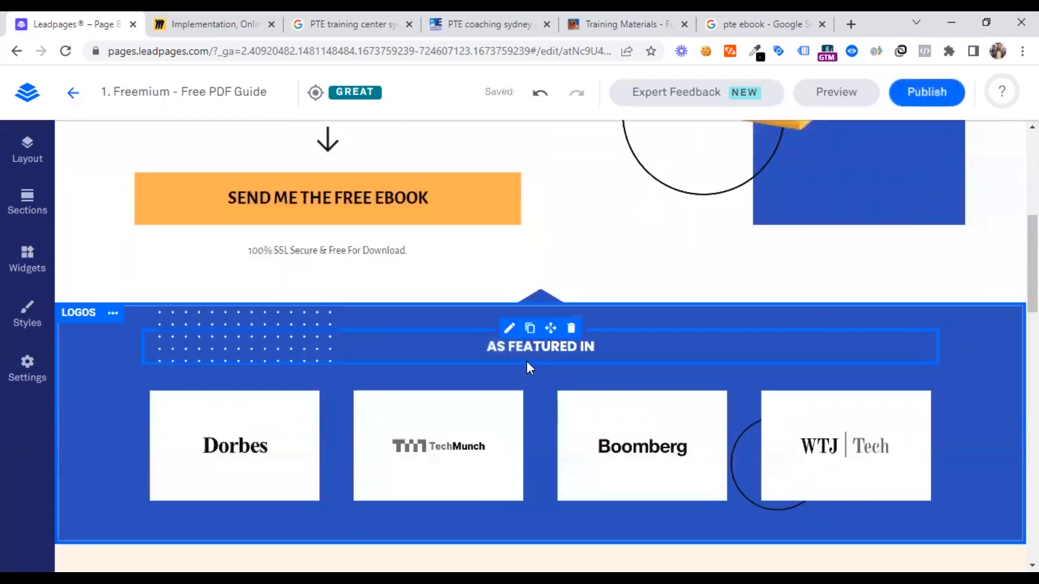
pyautogui.scroll(-1, 524, 367)
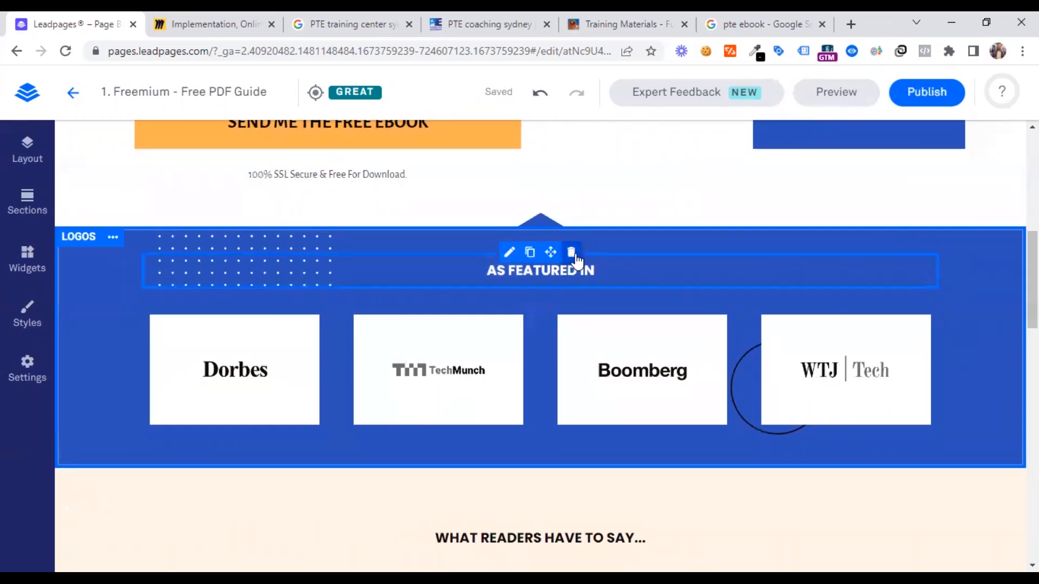
pyautogui.scroll(-2, 491, 436)
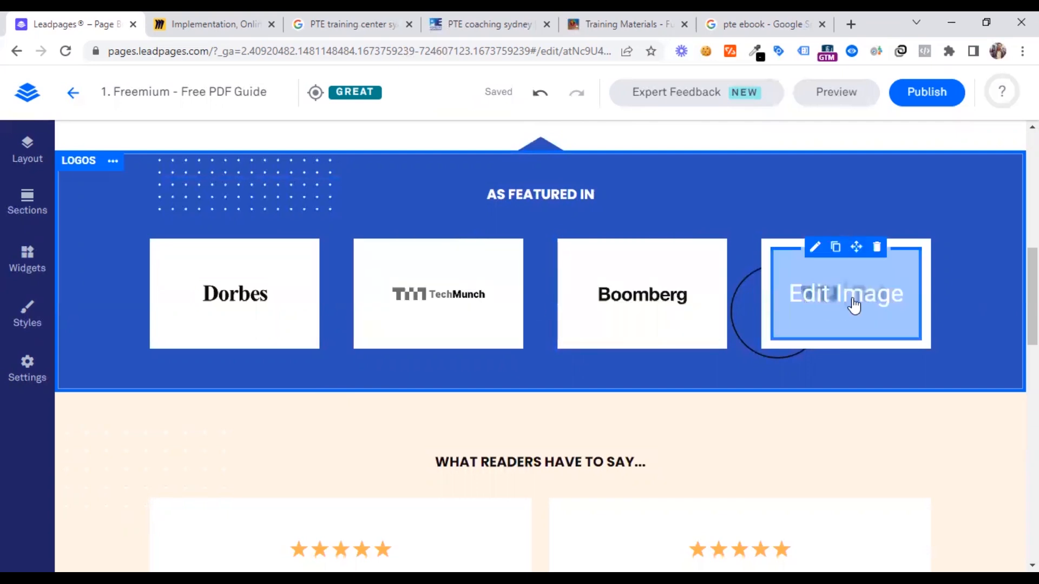
pyautogui.scroll(-3, 463, 347)
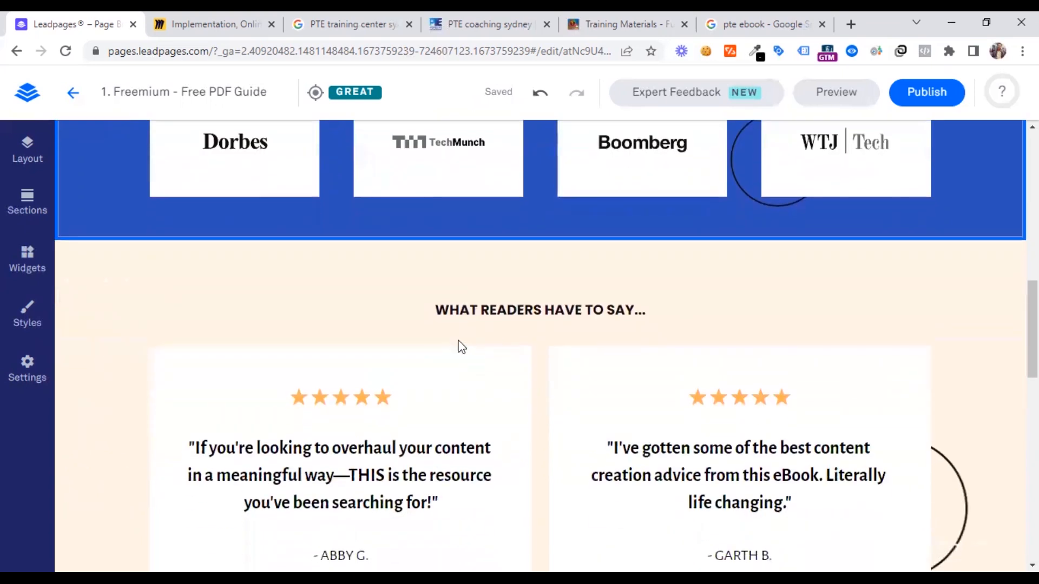
pyautogui.scroll(-2, 537, 319)
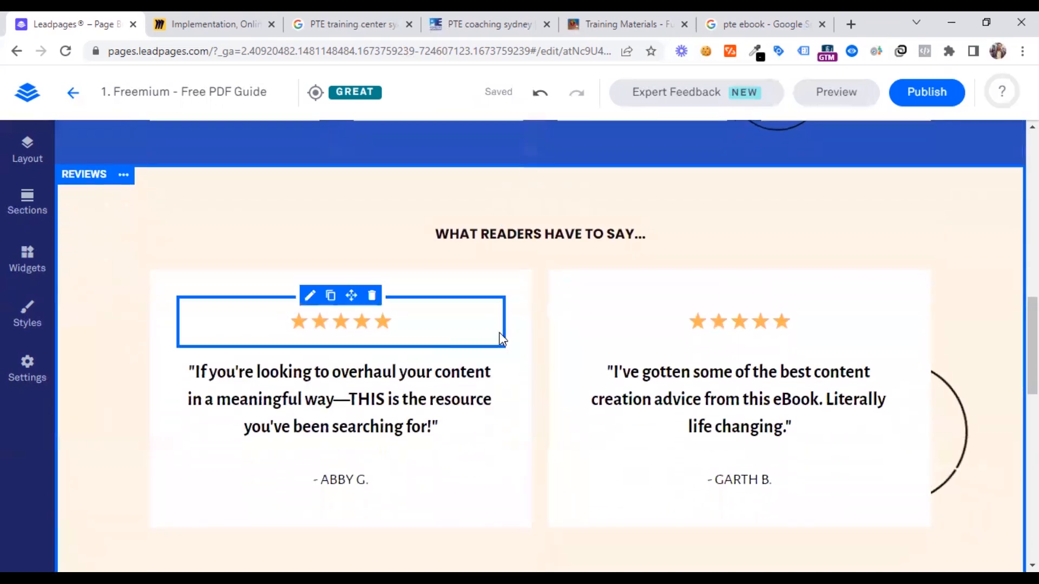
pyautogui.scroll(-2, 500, 339)
pyautogui.click(331, 293)
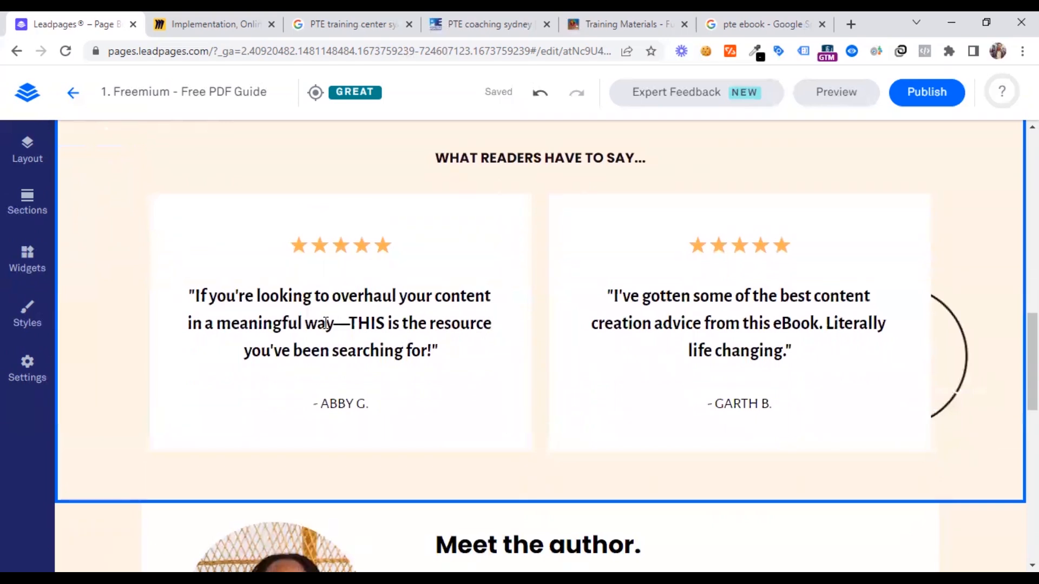
pyautogui.click(302, 241)
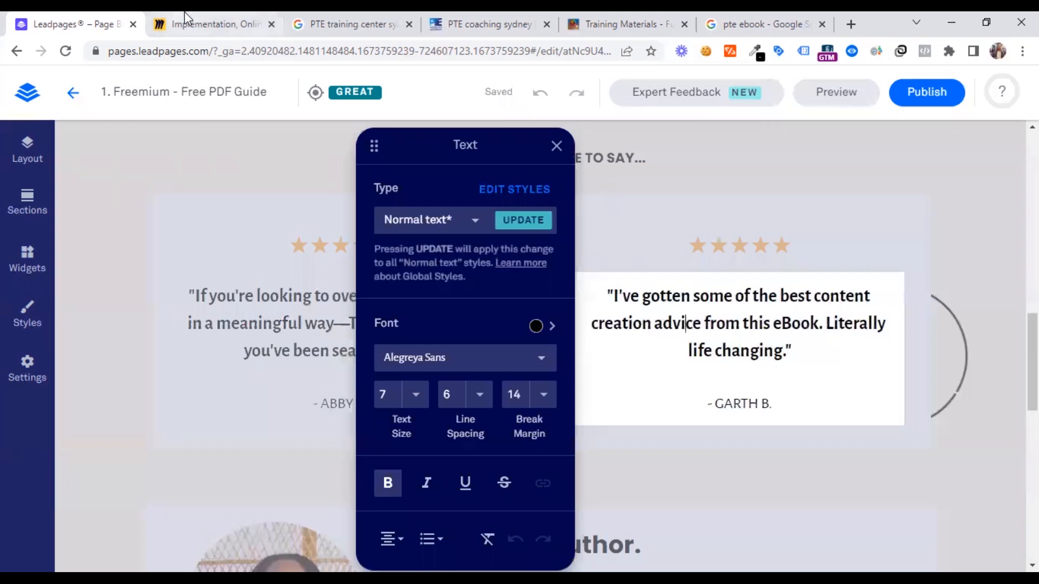
# Check the PTE training sales funnel on the Miro board, and return to the hero section in the Leadpages editor
pyautogui.click(248, 24)
pyautogui.click(213, 169)
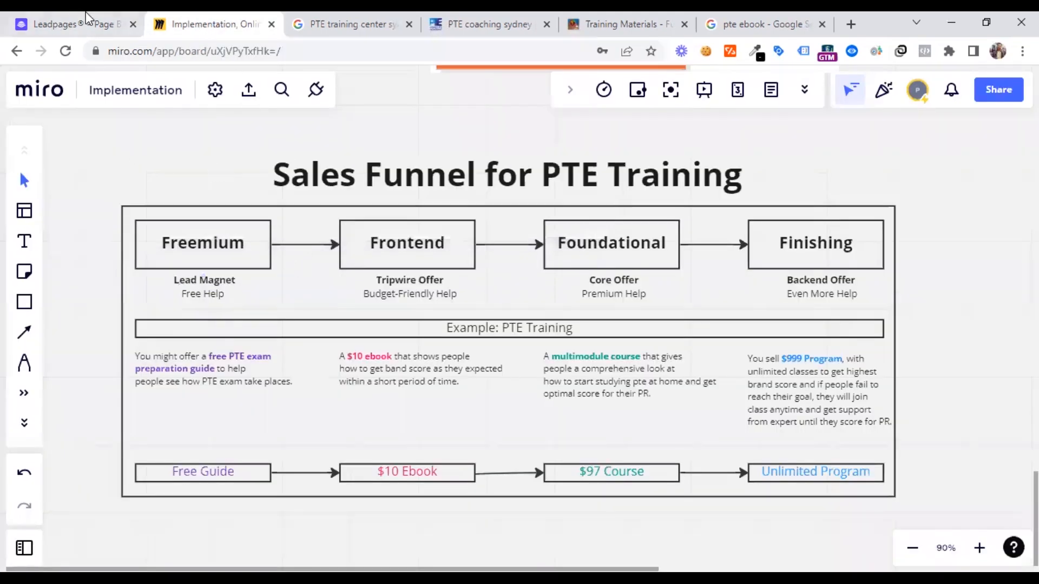
pyautogui.click(86, 21)
pyautogui.click(555, 147)
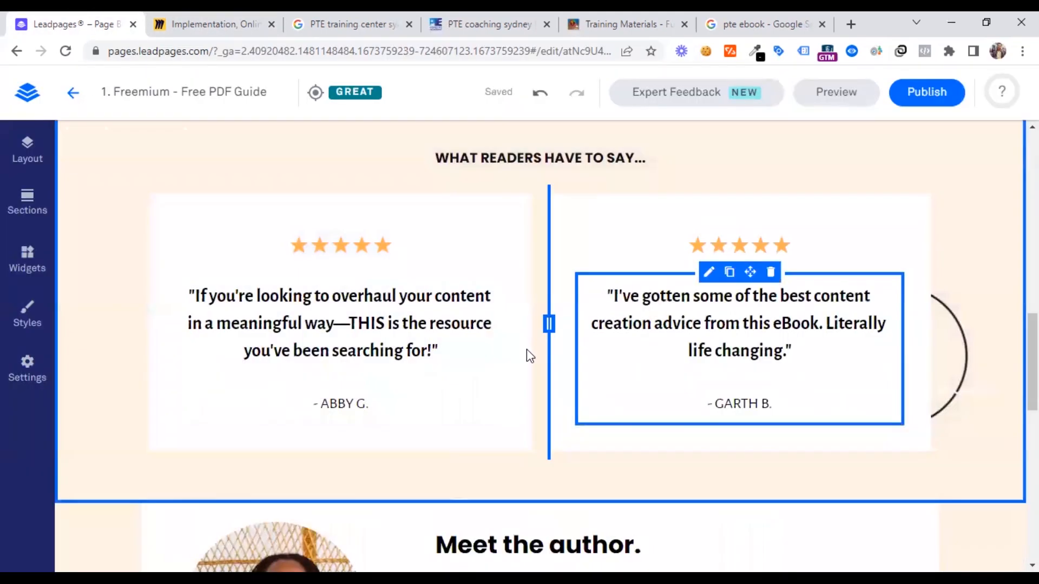
pyautogui.scroll(10, 528, 354)
pyautogui.scroll(3, 528, 355)
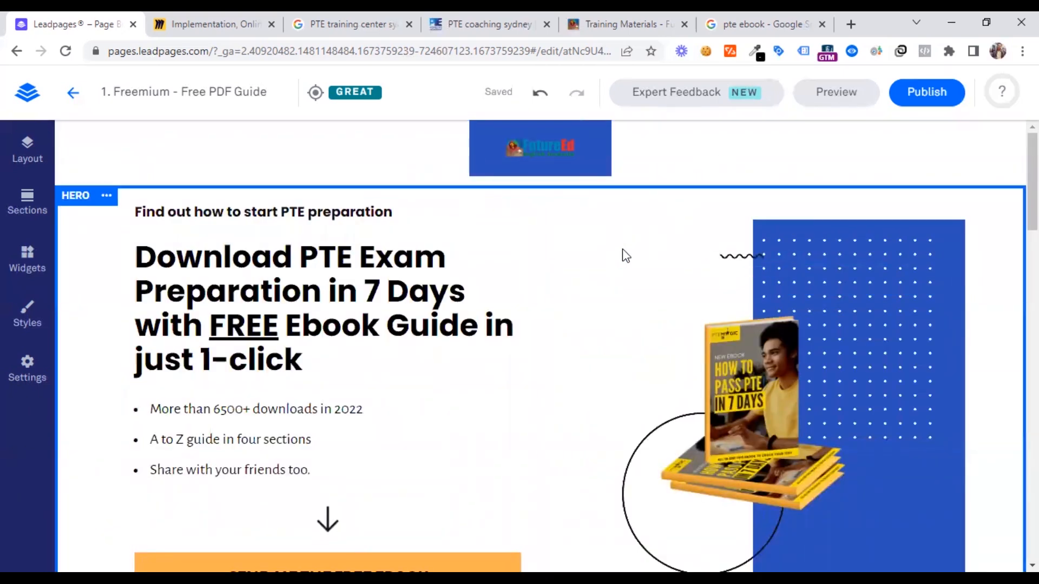
# Review the sections below the hero, from the "As Featured In" logos and reader reviews down to the author block
pyautogui.scroll(-1, 468, 376)
pyautogui.scroll(-10, 464, 369)
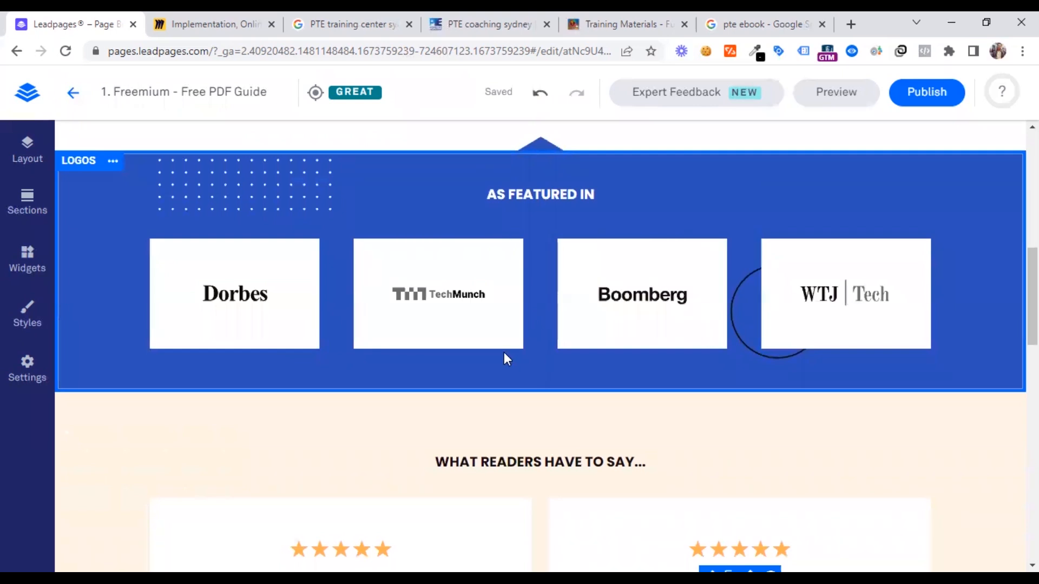
pyautogui.scroll(-4, 445, 406)
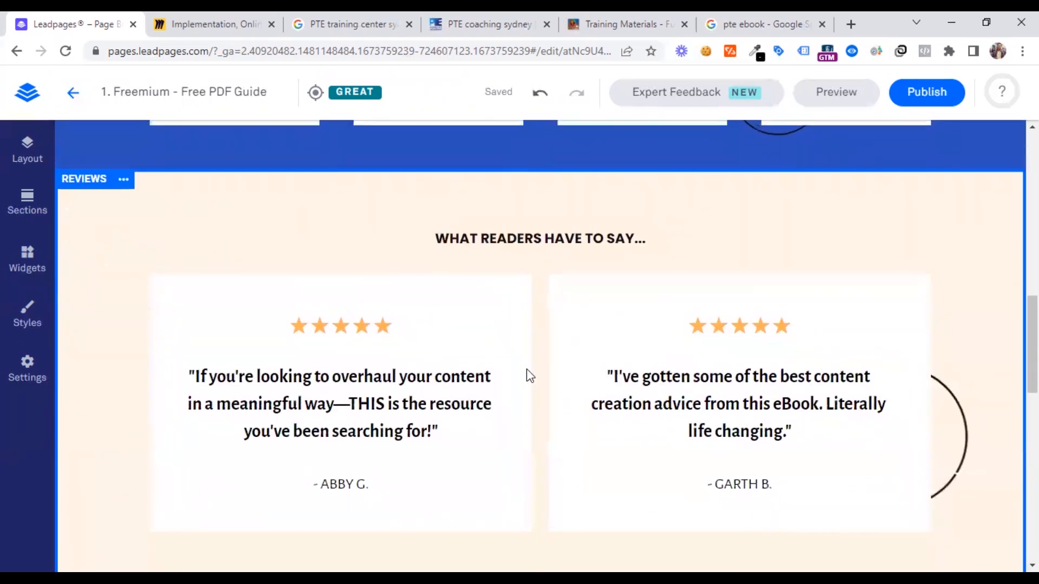
pyautogui.scroll(4, 527, 369)
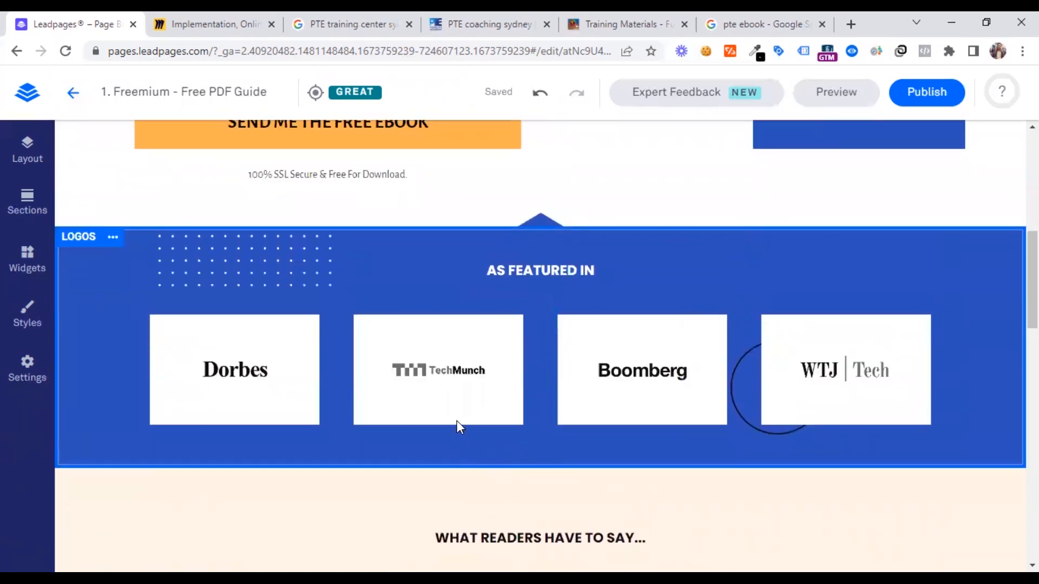
pyautogui.scroll(-4, 497, 440)
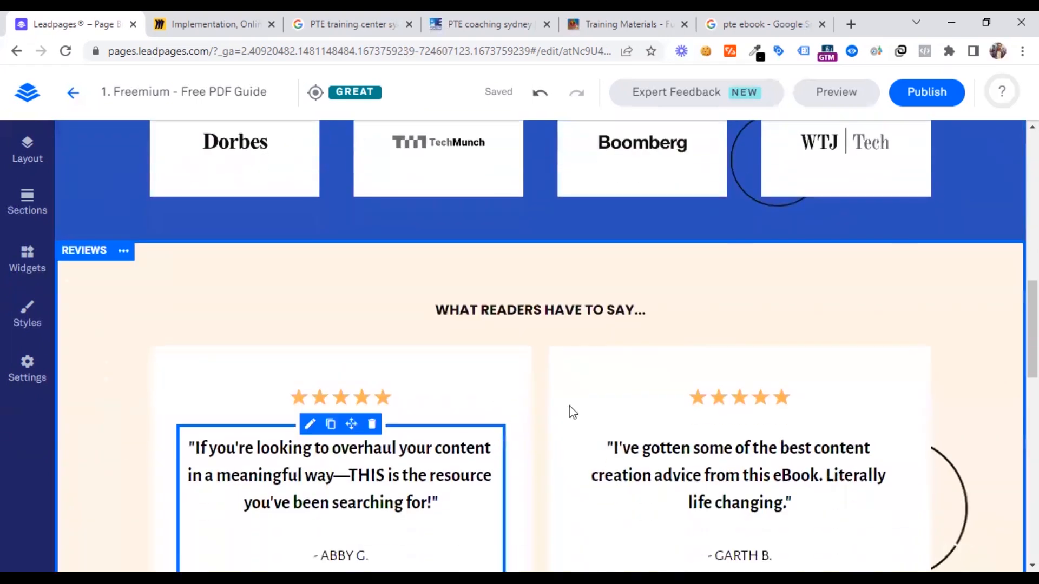
pyautogui.scroll(-5, 549, 456)
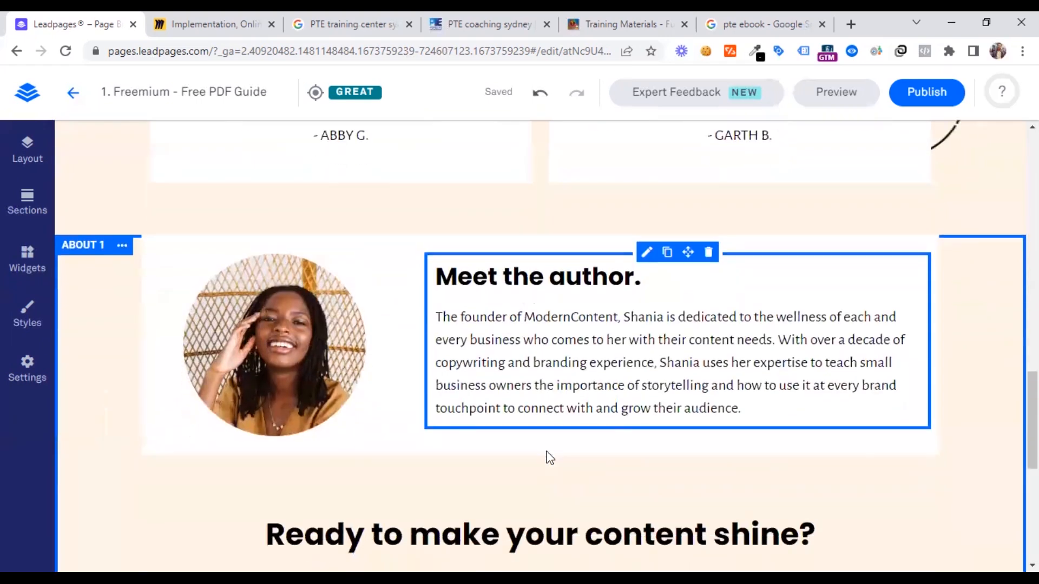
pyautogui.scroll(-2, 549, 449)
pyautogui.scroll(1, 578, 277)
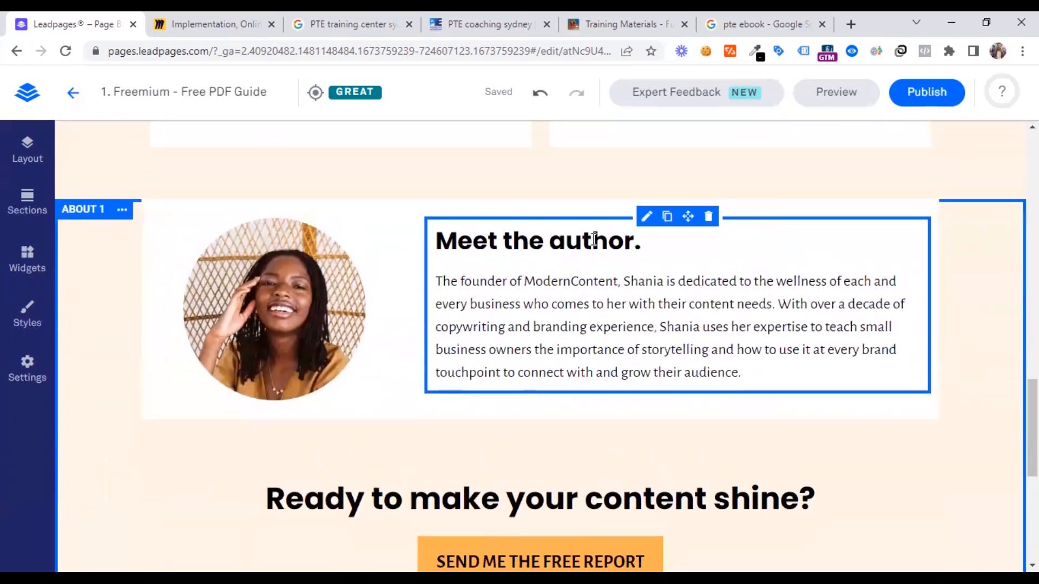
# Change the "Meet the author." heading in the about section to "Meet the trainer."
pyautogui.doubleClick(595, 240)
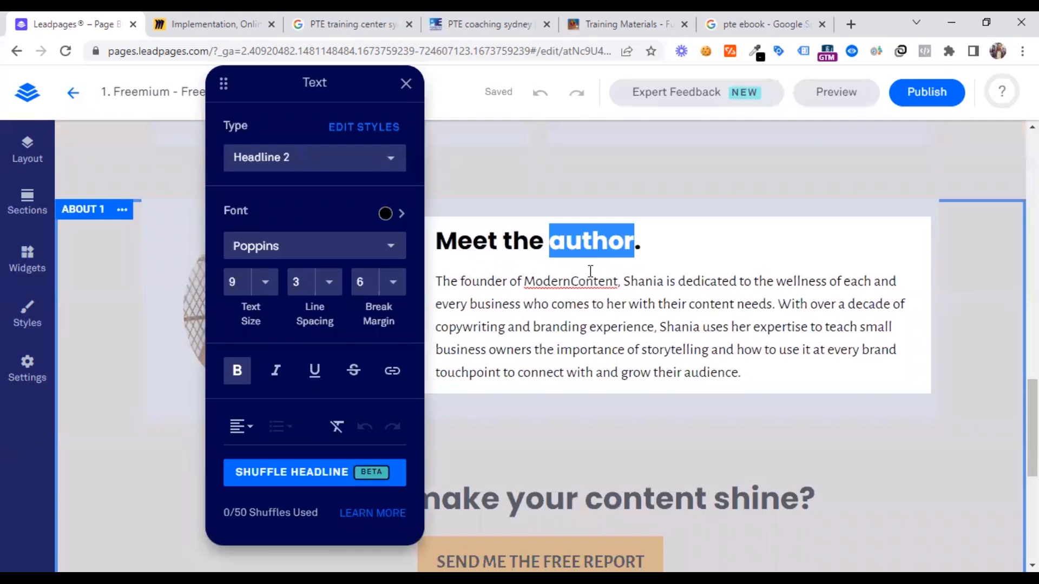
pyautogui.write('tra')
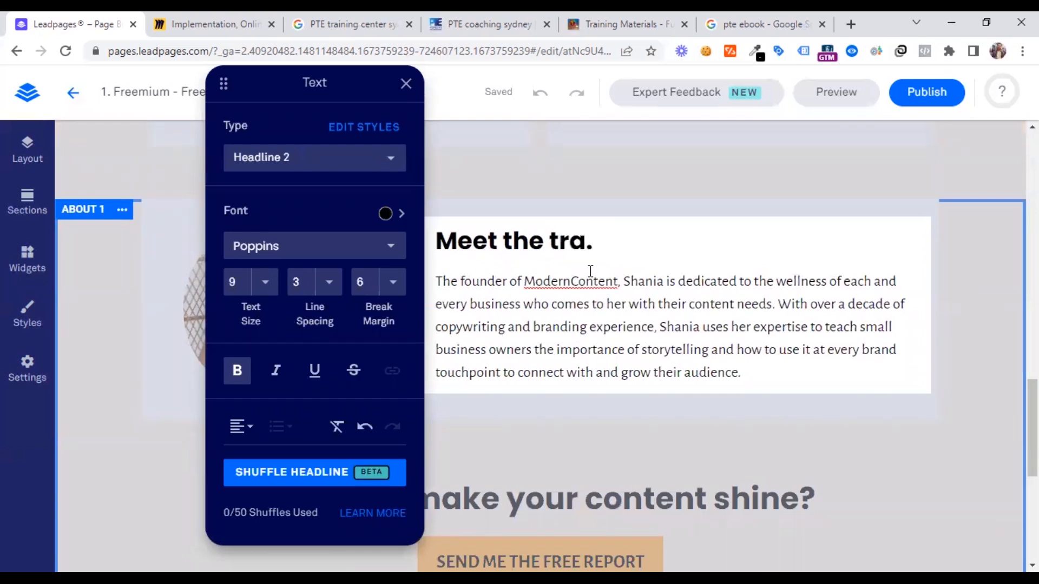
pyautogui.write('iner')
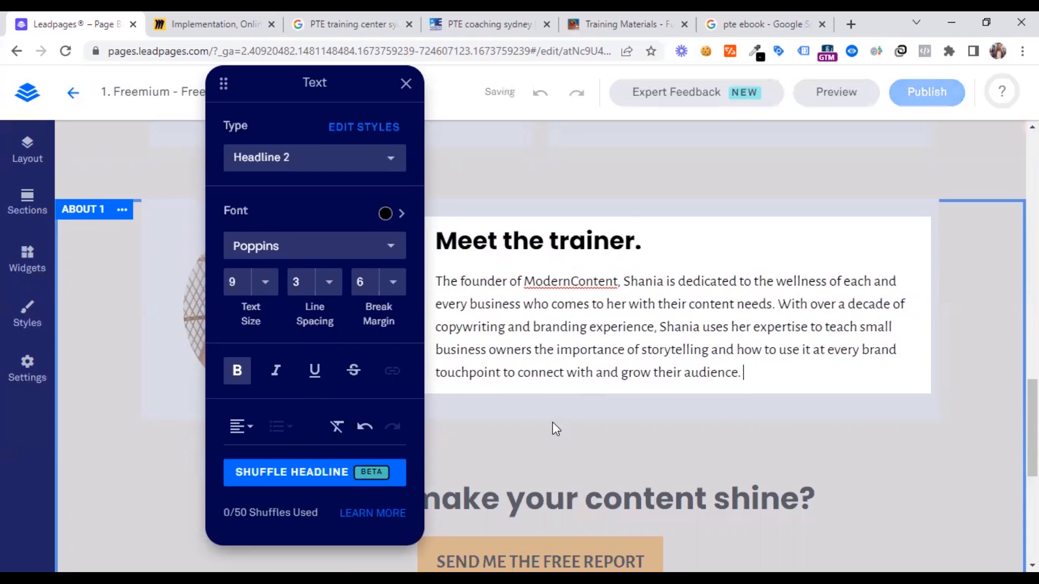
pyautogui.click(552, 425)
pyautogui.scroll(-3, 553, 422)
pyautogui.click(552, 422)
pyautogui.scroll(3, 552, 422)
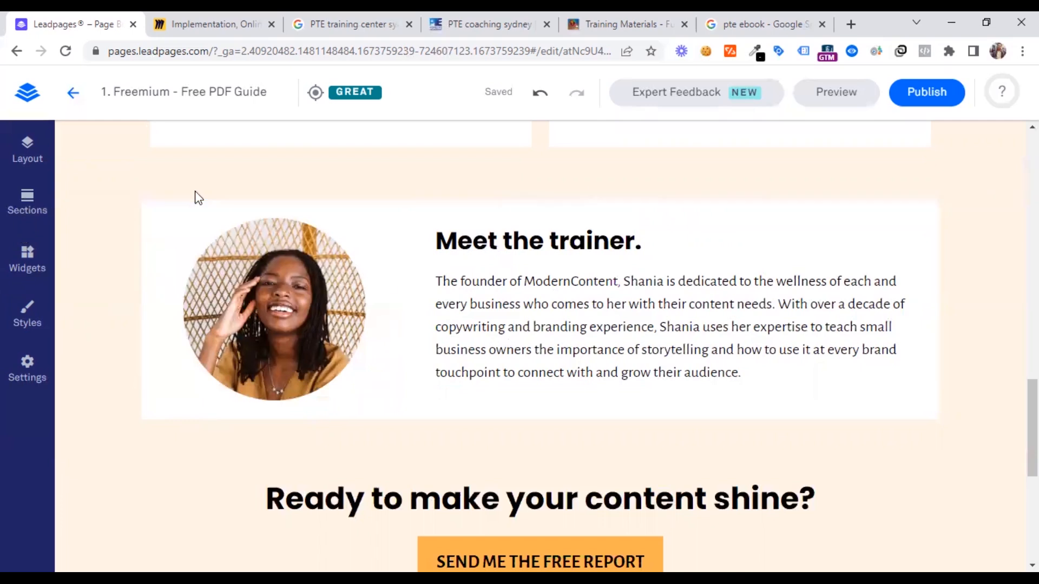
# Reword the closing call-to-action headline above the free report button to "Ready to get you desired brand score?"
pyautogui.scroll(-3, 438, 373)
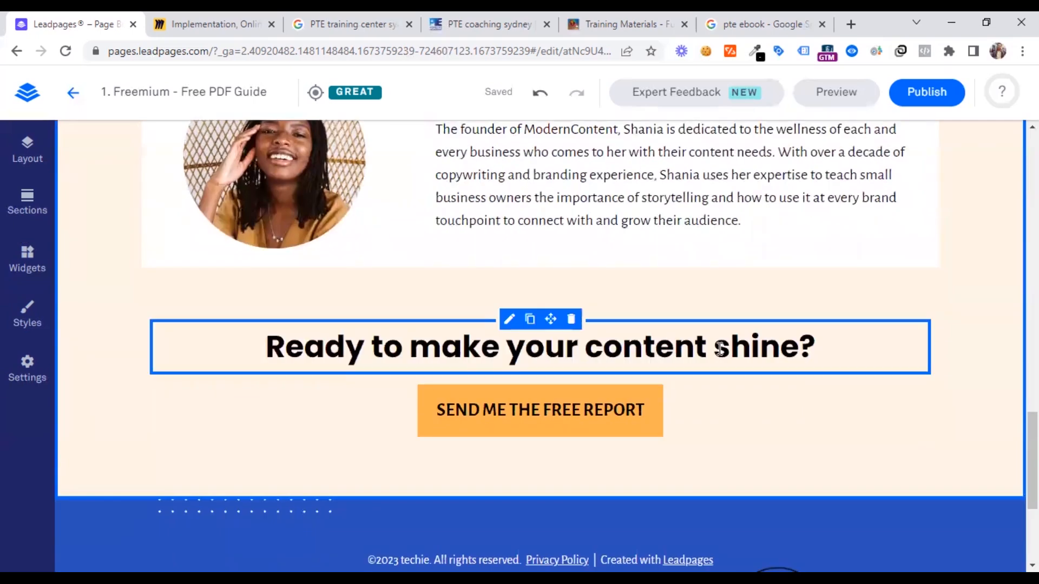
pyautogui.click(694, 349)
pyautogui.moveTo(415, 349); pyautogui.dragTo(811, 350)
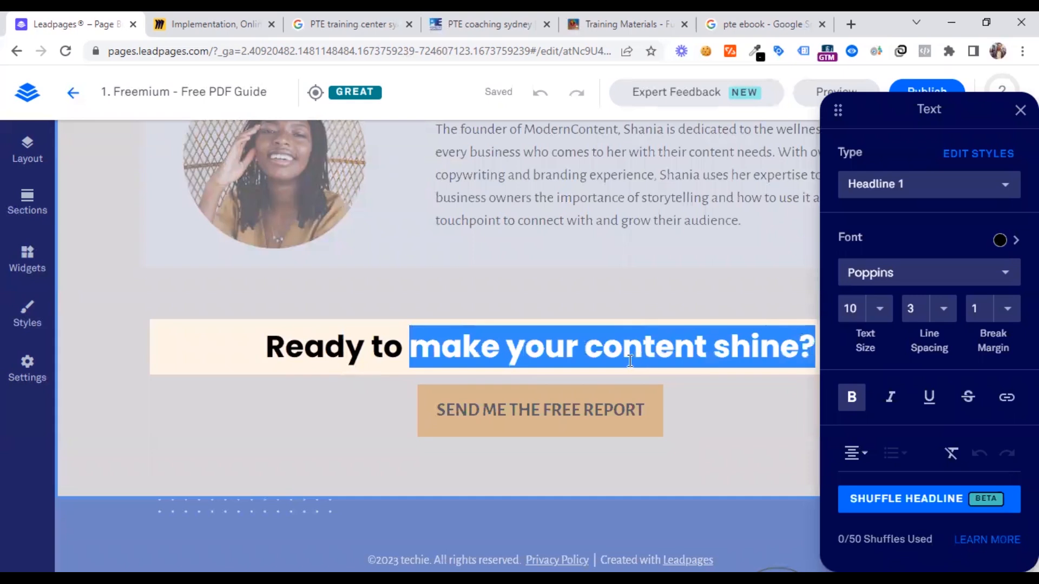
pyautogui.write('get you ')
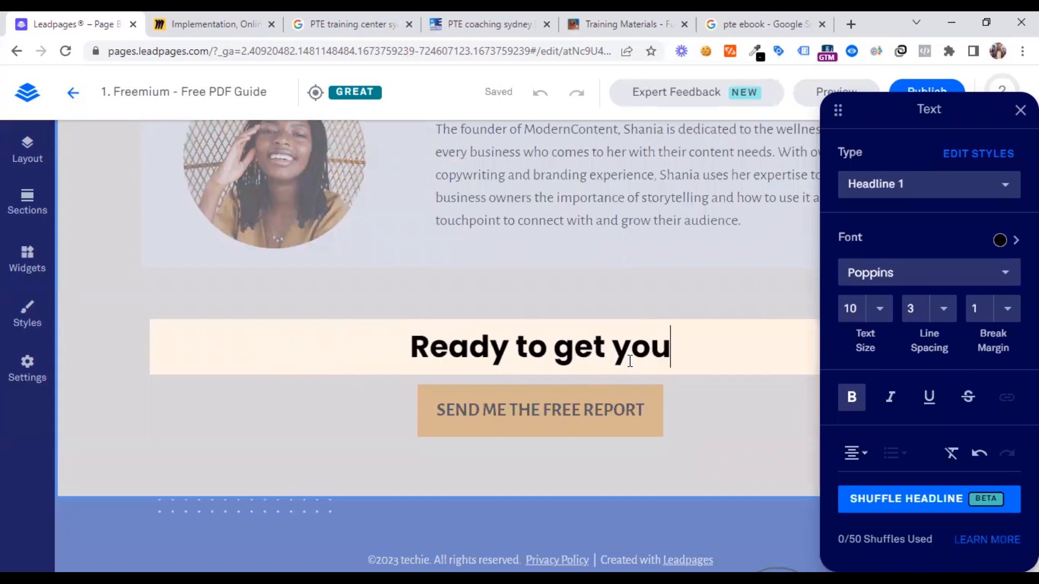
pyautogui.write('desiger')
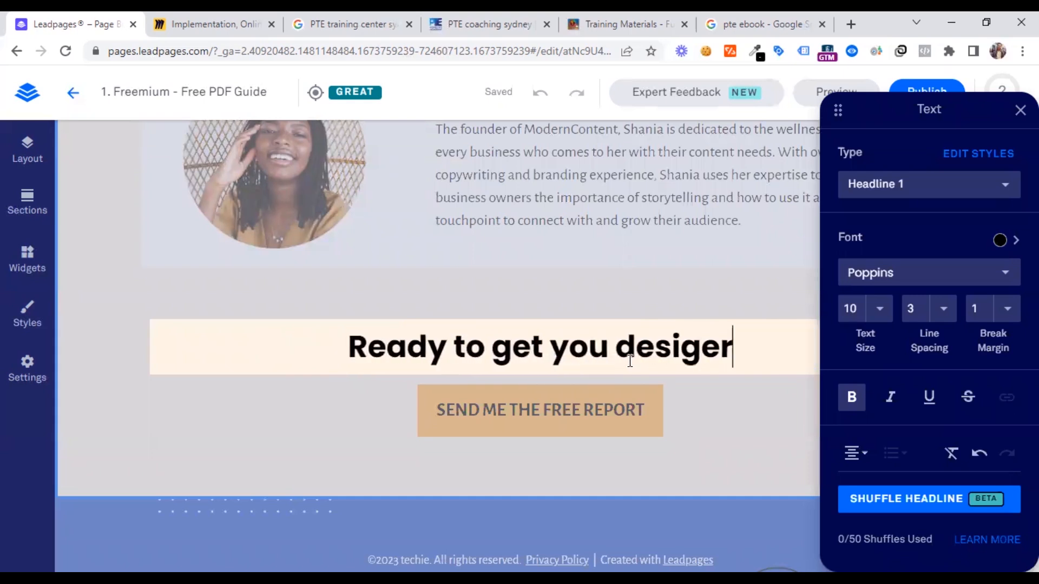
pyautogui.press('BackSpace')
pyautogui.press('BackSpace')
pyautogui.press('BackSpace')
pyautogui.write('red brand score')
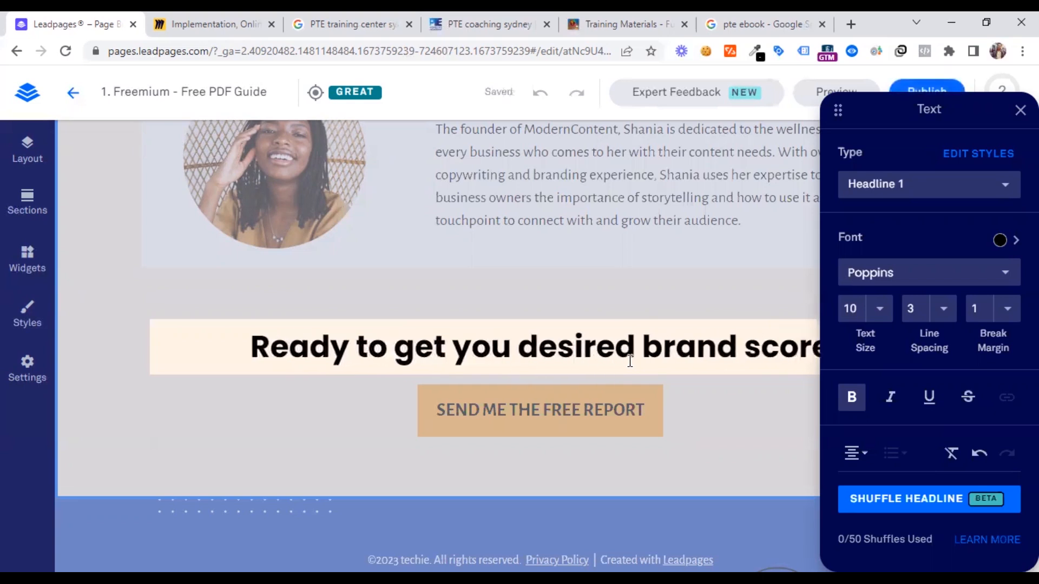
pyautogui.write('?')
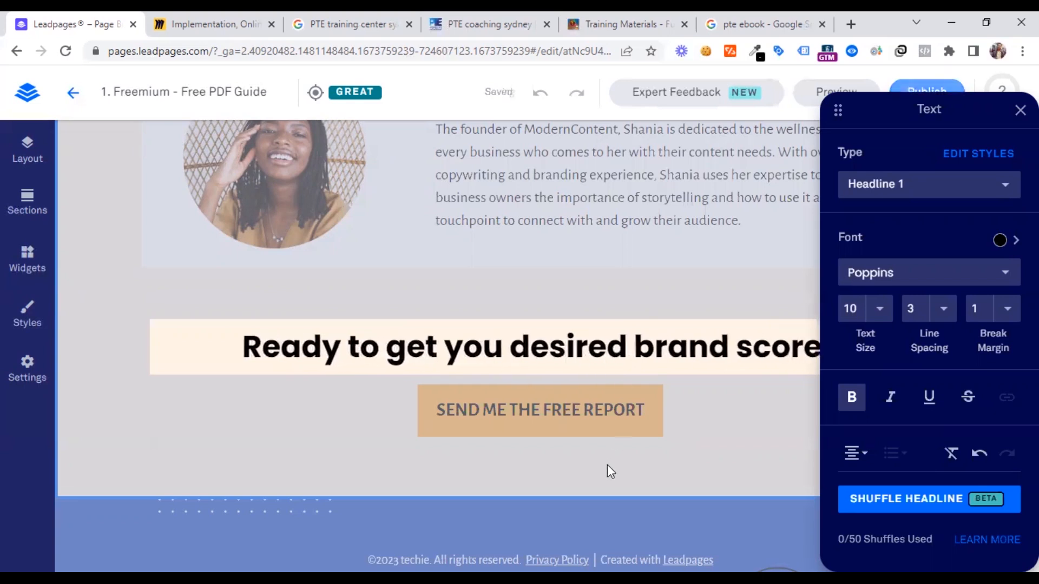
# Change the closing call-to-action button's label to "SEND ME THE FREE EBOOK GUIDE"
pyautogui.click(577, 411)
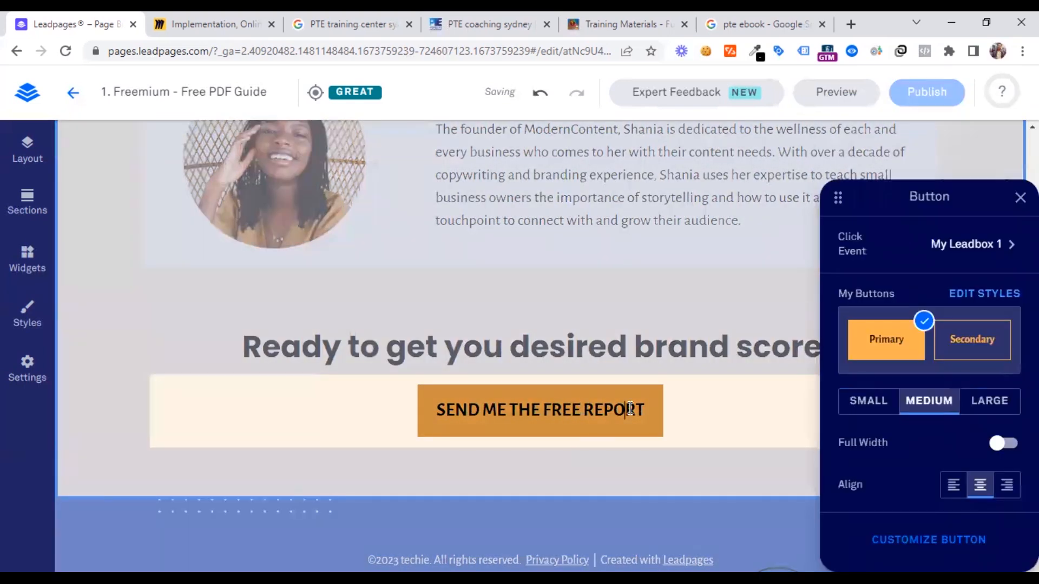
pyautogui.doubleClick(630, 410)
pyautogui.write('EBOOK')
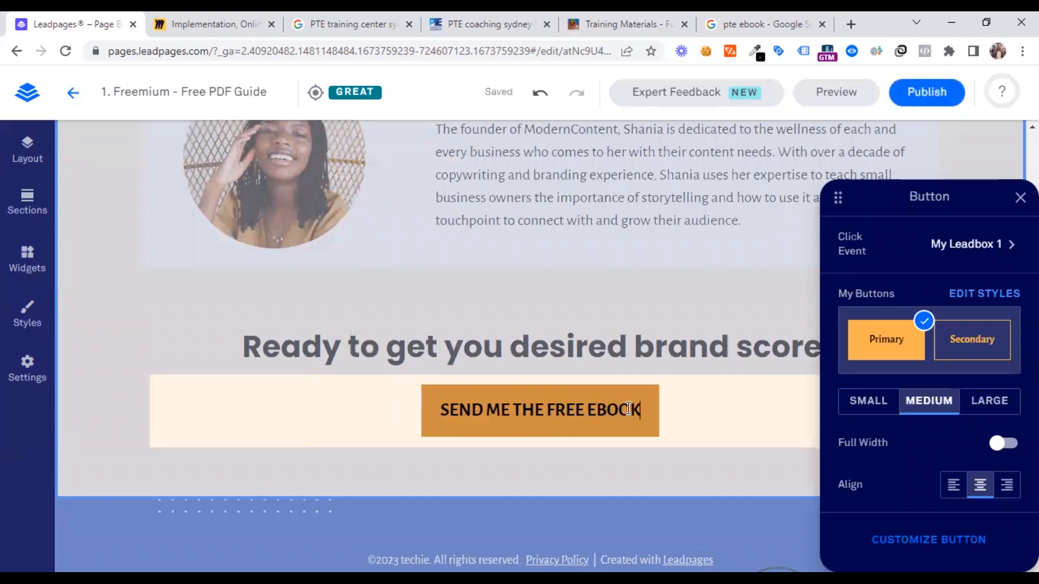
pyautogui.write(' GUIDE')
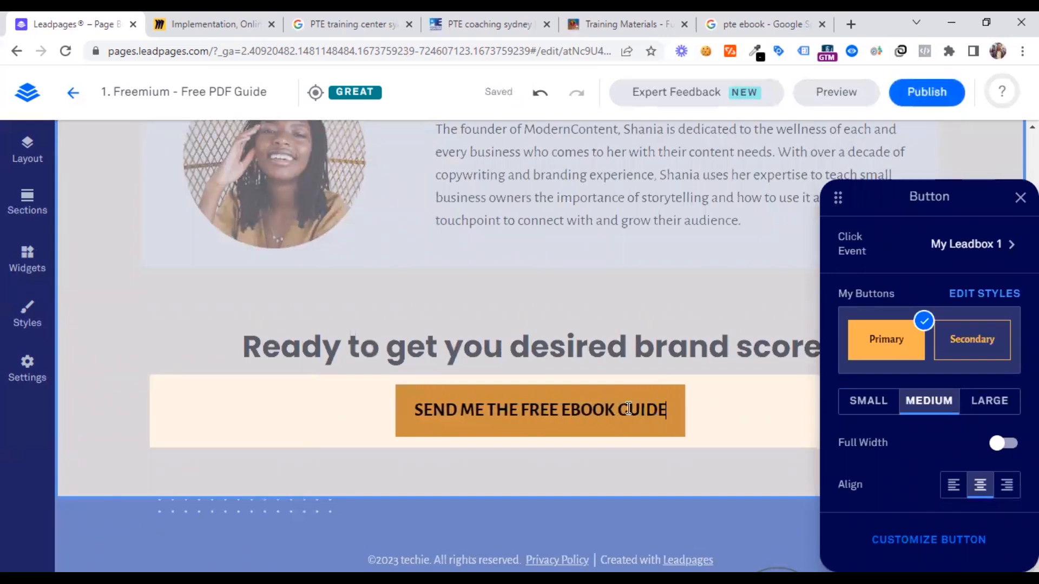
# Replace the company name "techie" in the footer's copyright line with "FUTUREED"
pyautogui.scroll(-4, 311, 430)
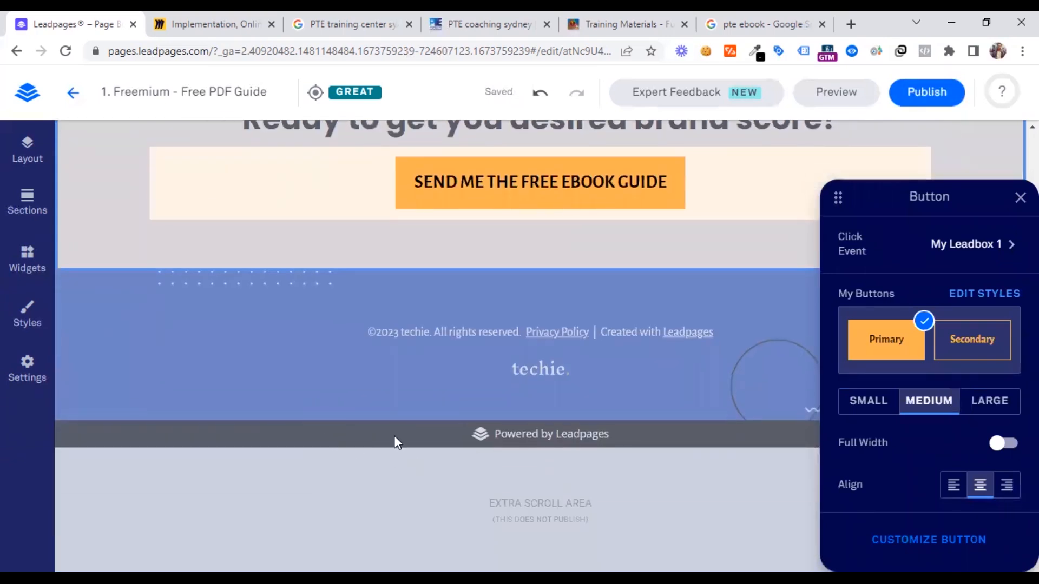
pyautogui.click(355, 361)
pyautogui.click(409, 333)
pyautogui.tripleClick(411, 332)
pyautogui.doubleClick(411, 332)
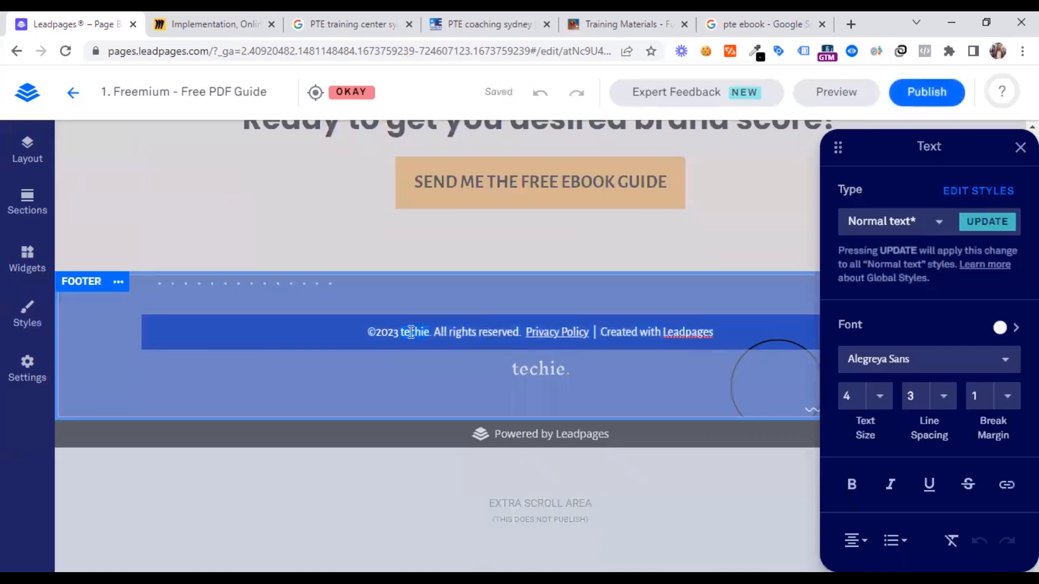
pyautogui.write('UTUREED')
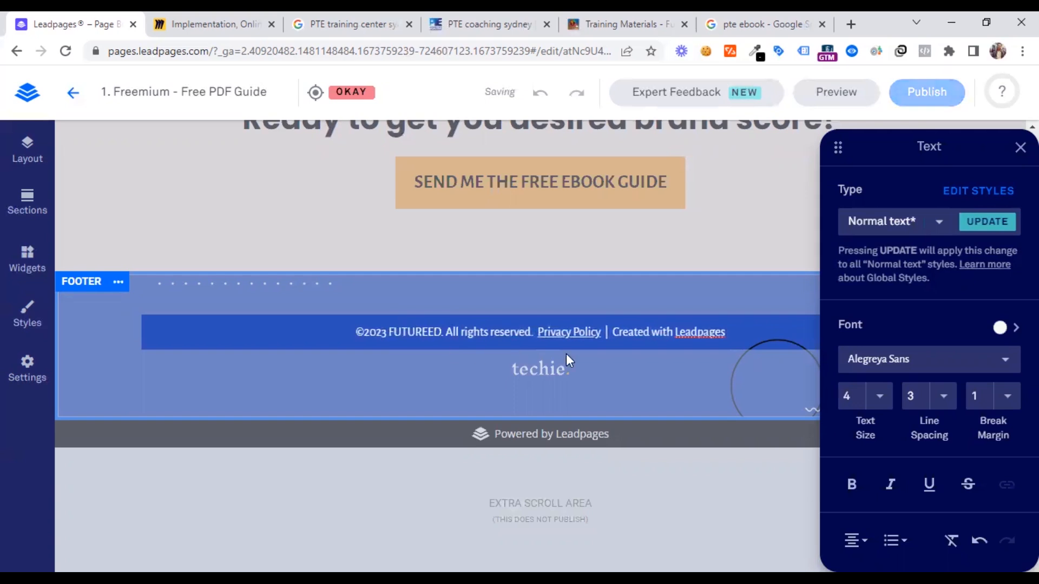
# Delete "Created with Leadpages" and the separator before it from the footer line, ending the line at "Privacy Policy"
pyautogui.click(568, 331)
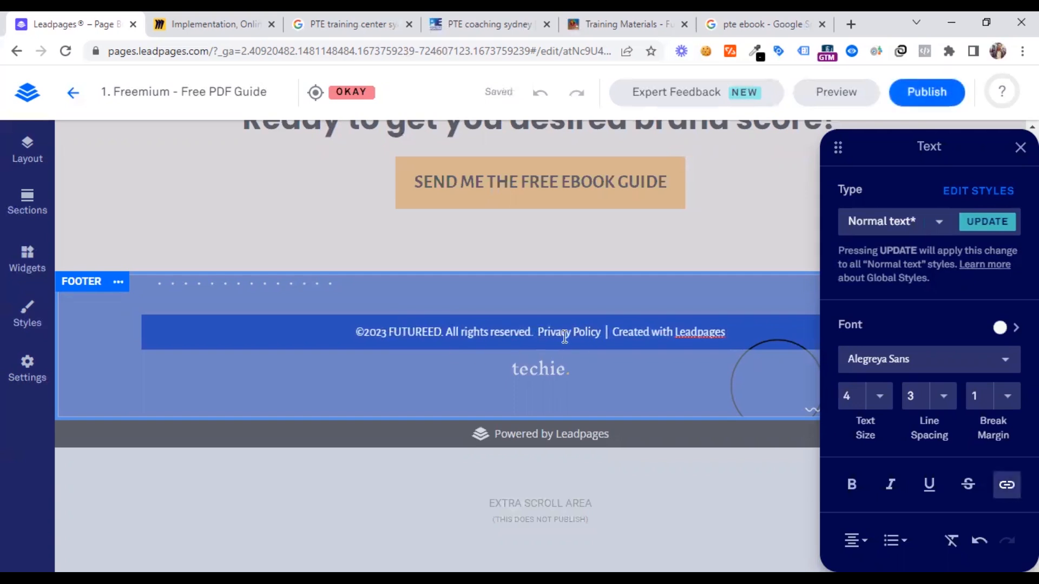
pyautogui.moveTo(733, 330); pyautogui.dragTo(642, 330)
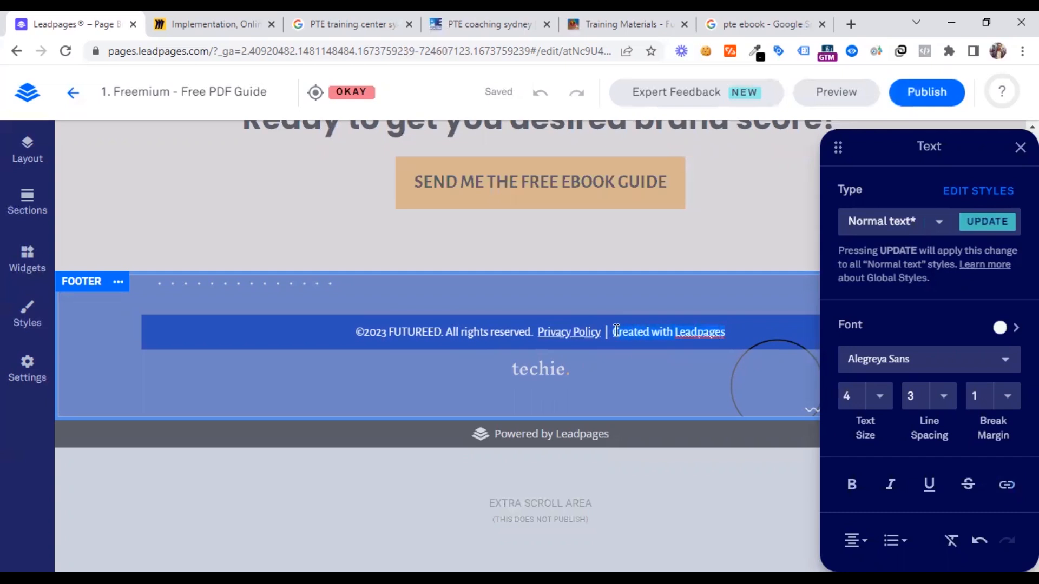
pyautogui.press('BackSpace')
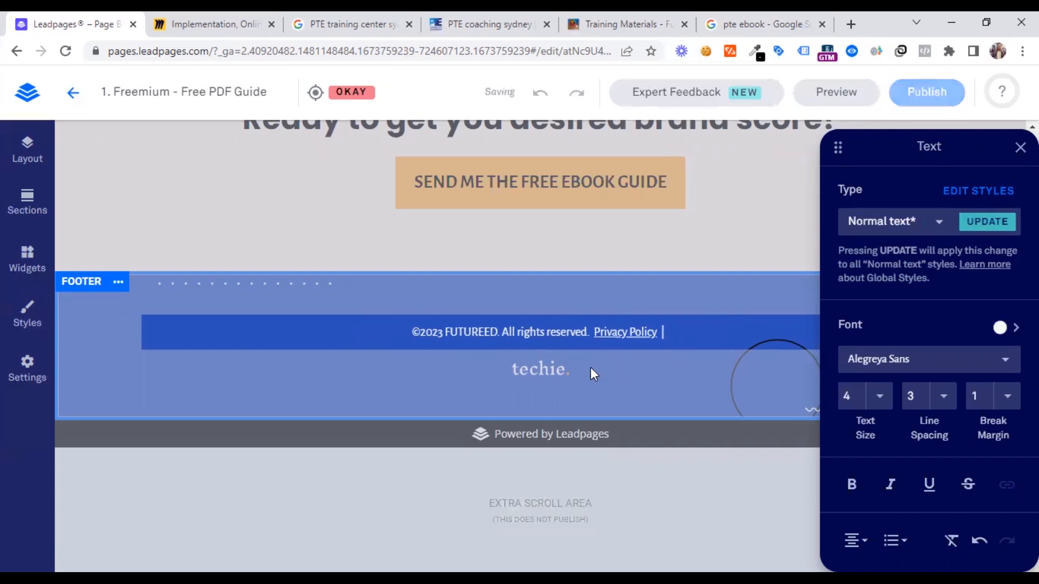
pyautogui.press('BackSpace')
pyautogui.press('BackSpace')
pyautogui.press('BackSpace')
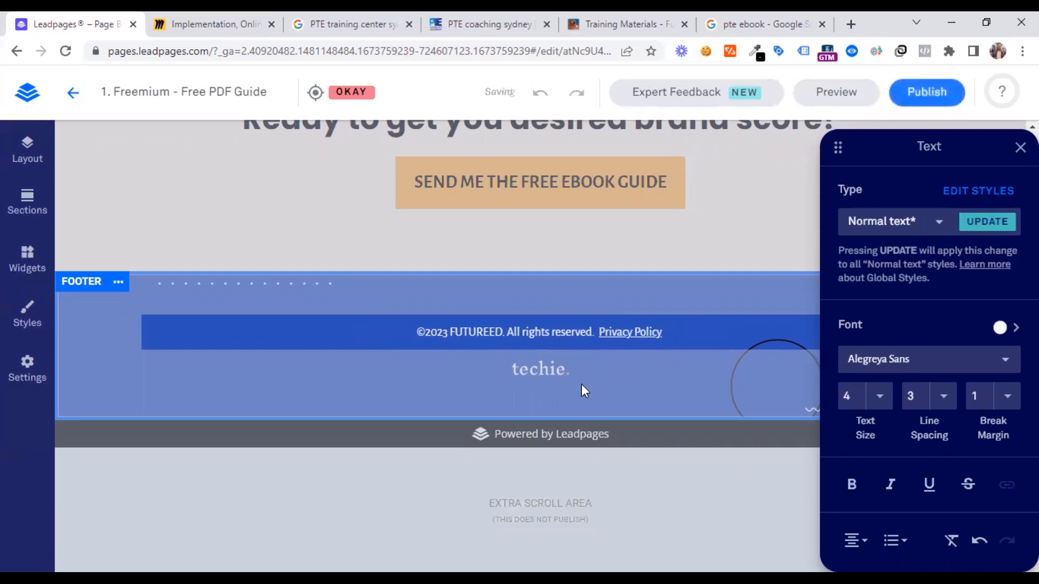
# Replace the techie logo in the footer with the FutureEd logo image futureed-australia.png from the image library
pyautogui.click(557, 384)
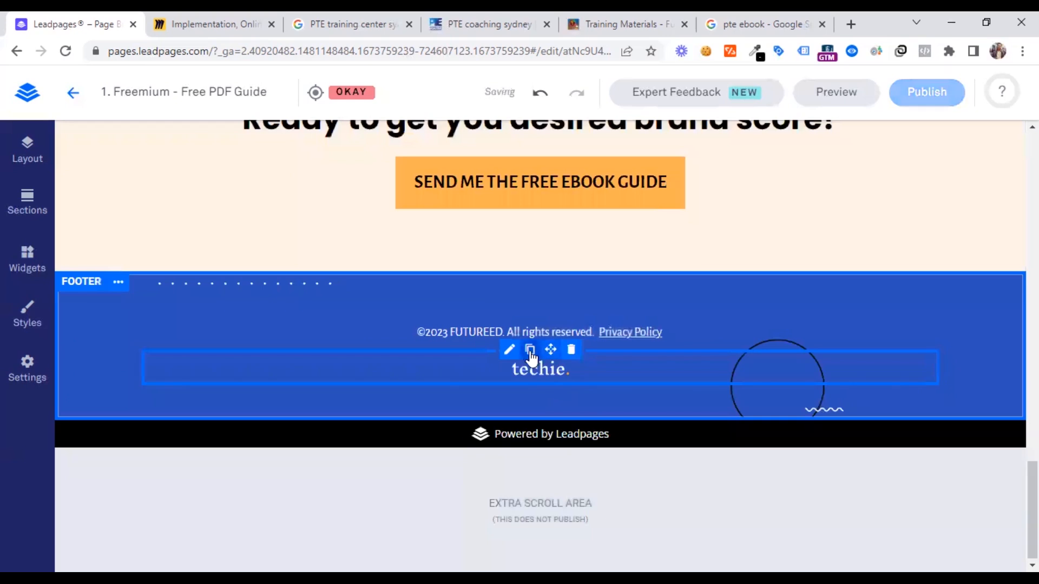
pyautogui.click(509, 350)
pyautogui.click(605, 411)
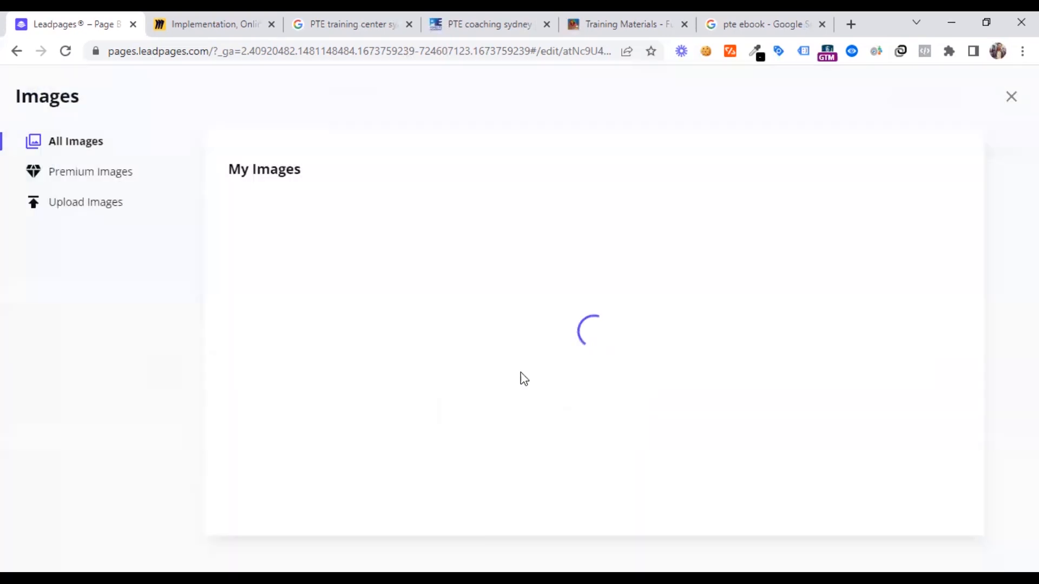
pyautogui.click(485, 254)
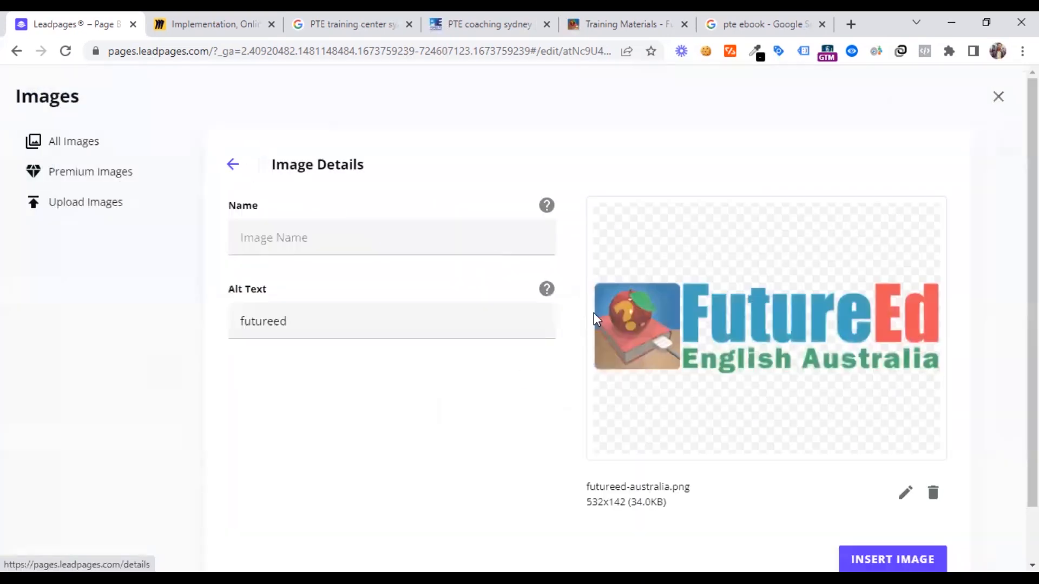
pyautogui.click(865, 558)
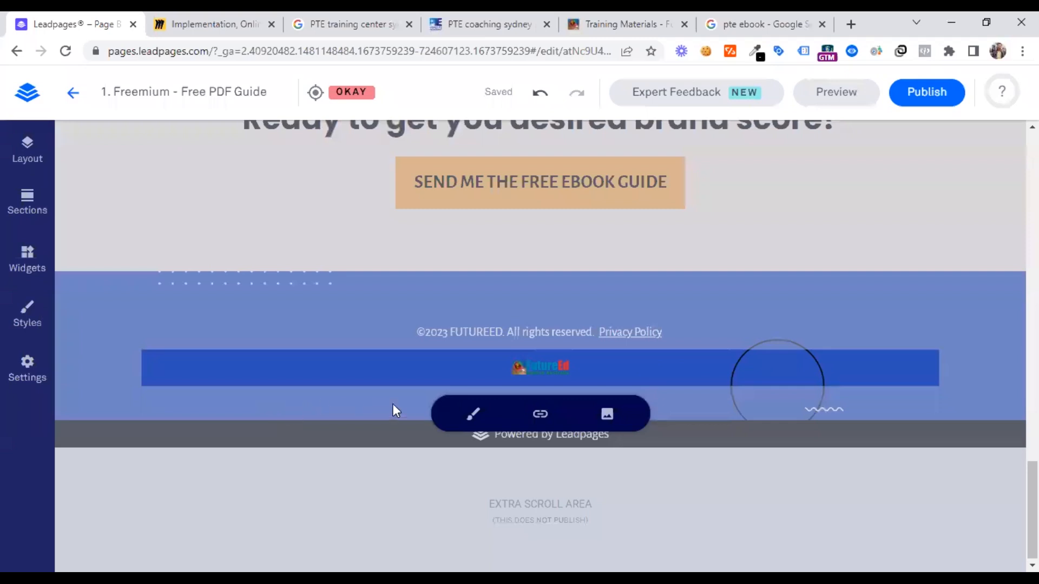
pyautogui.click(323, 406)
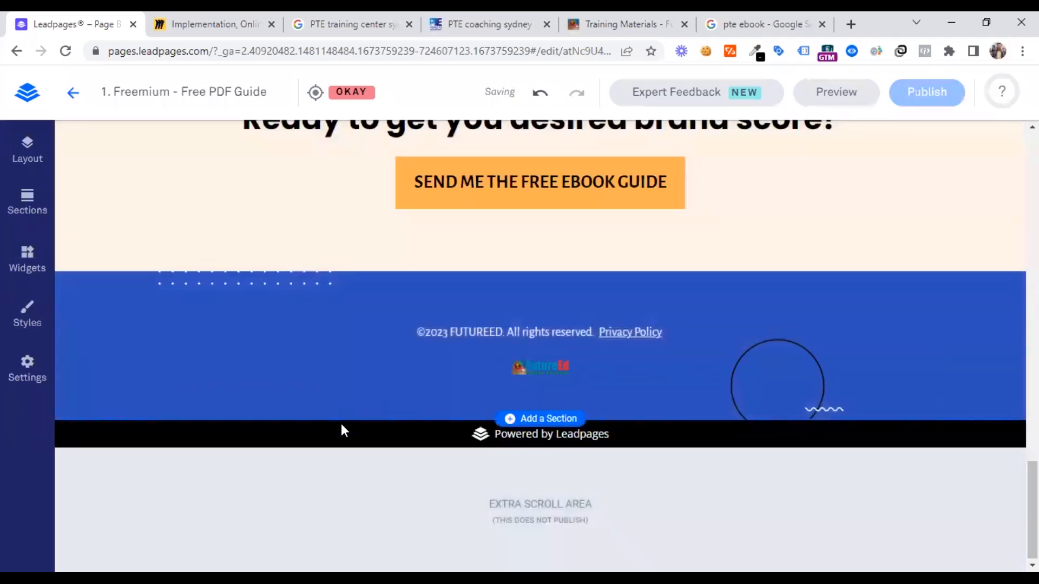
# Look back over the page from the hero to the reviews, and open the page layout's list of sections
pyautogui.scroll(5, 343, 424)
pyautogui.scroll(10, 343, 422)
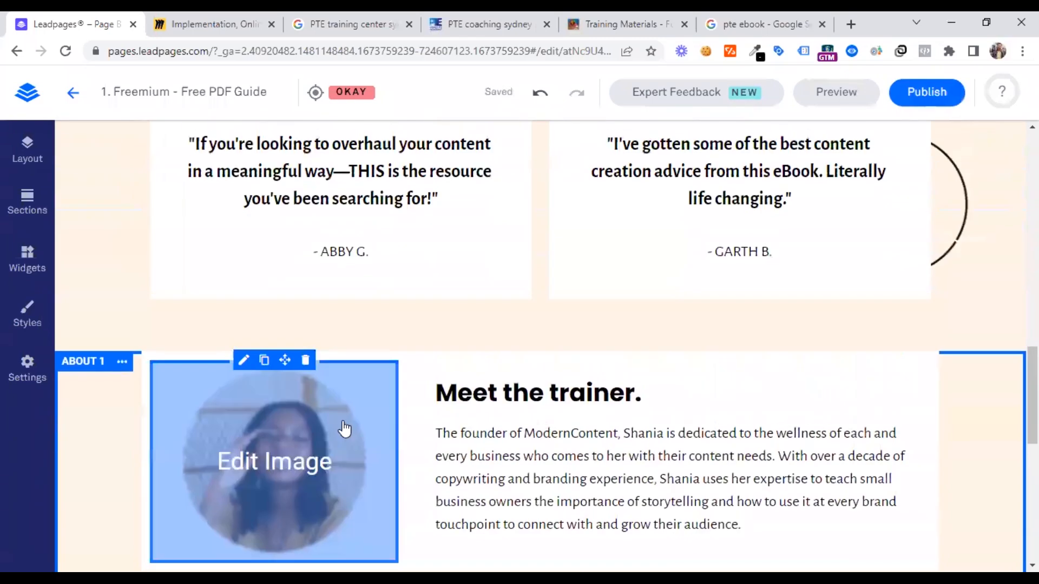
pyautogui.scroll(8, 341, 422)
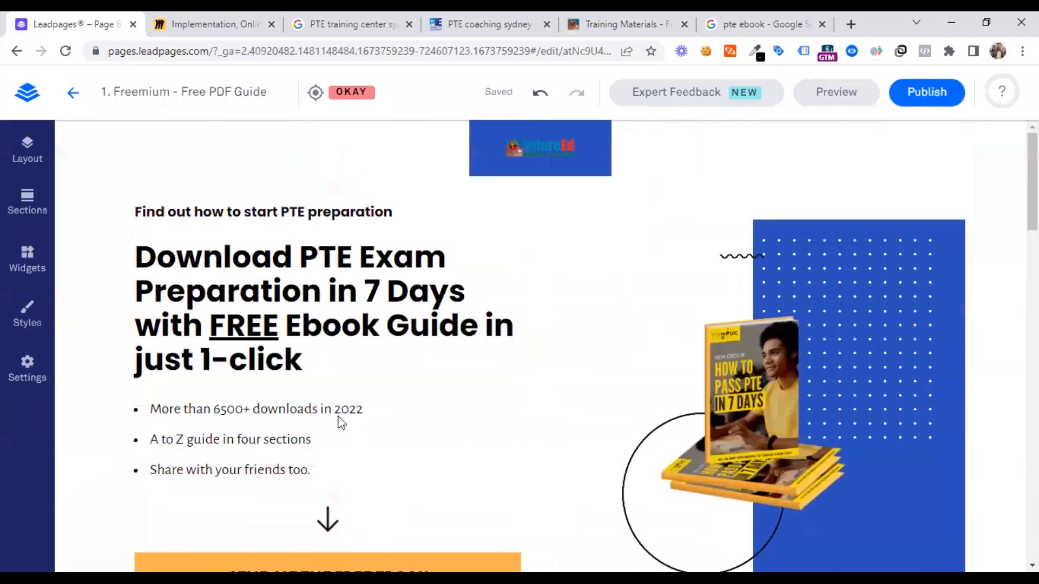
pyautogui.scroll(-10, 339, 422)
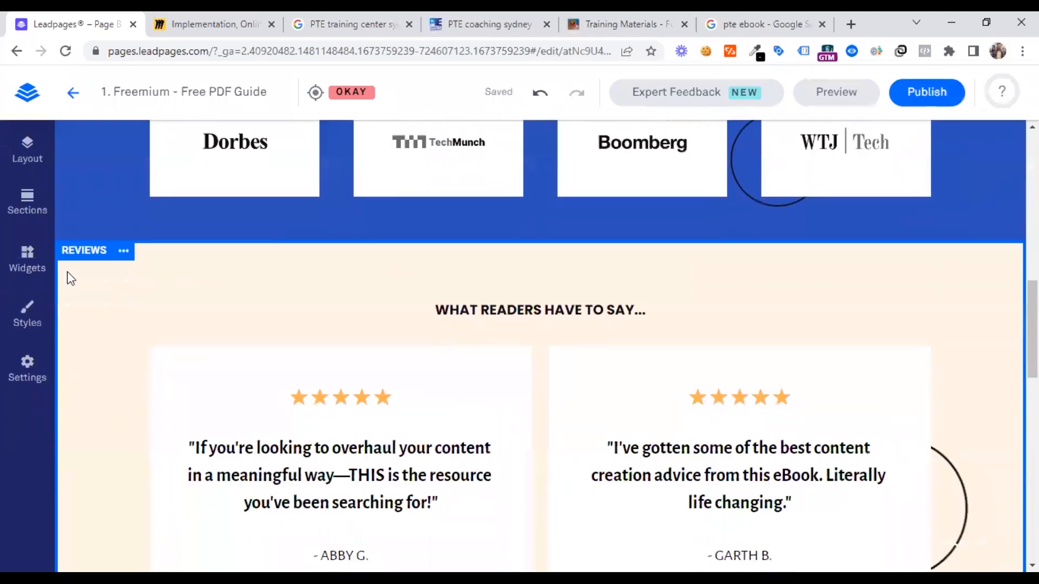
pyautogui.click(20, 162)
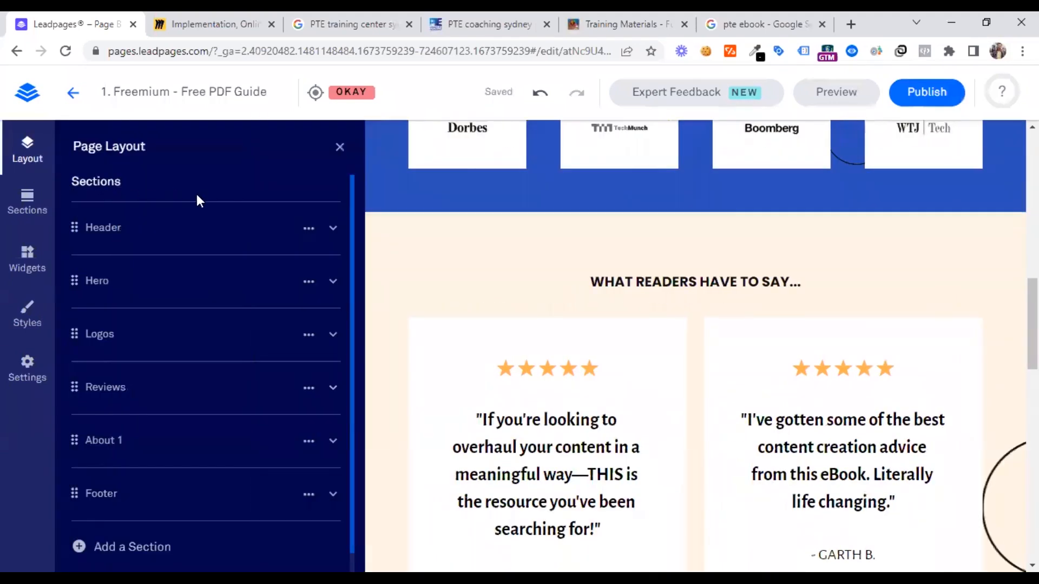
pyautogui.moveTo(208, 226)
pyautogui.moveTo(132, 285)
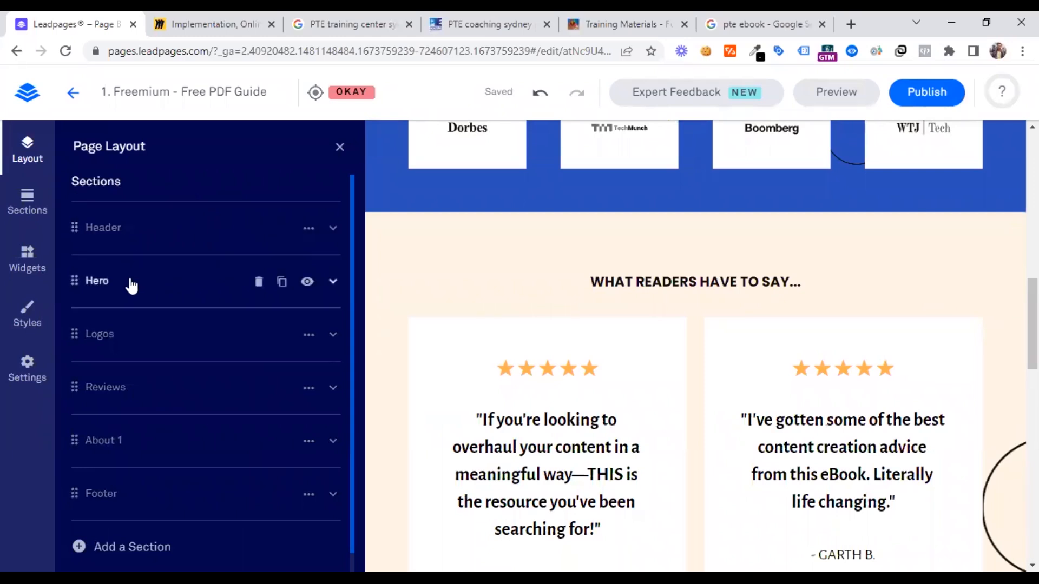
pyautogui.scroll(12, 506, 356)
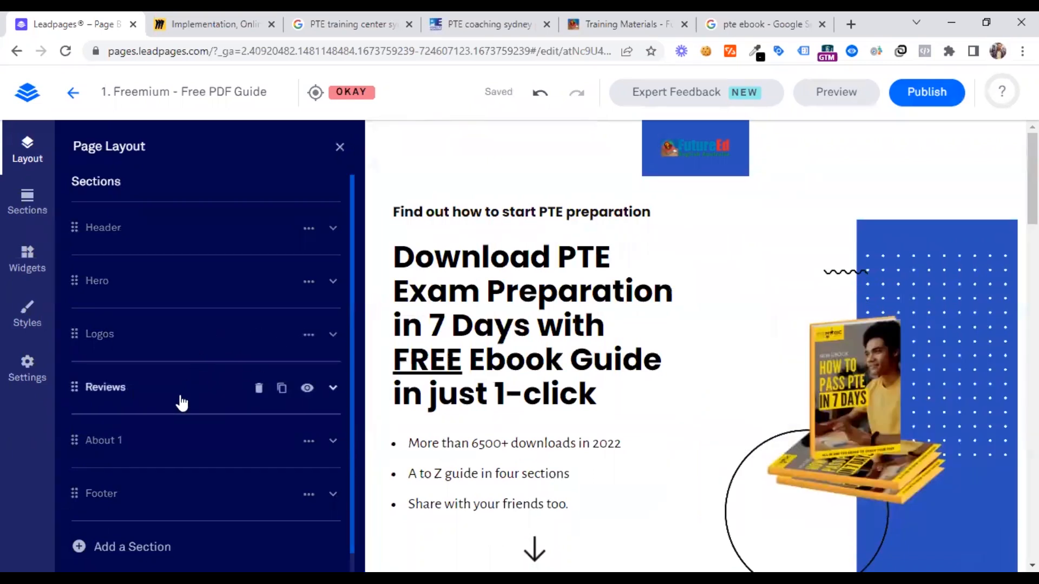
pyautogui.scroll(-1, 168, 455)
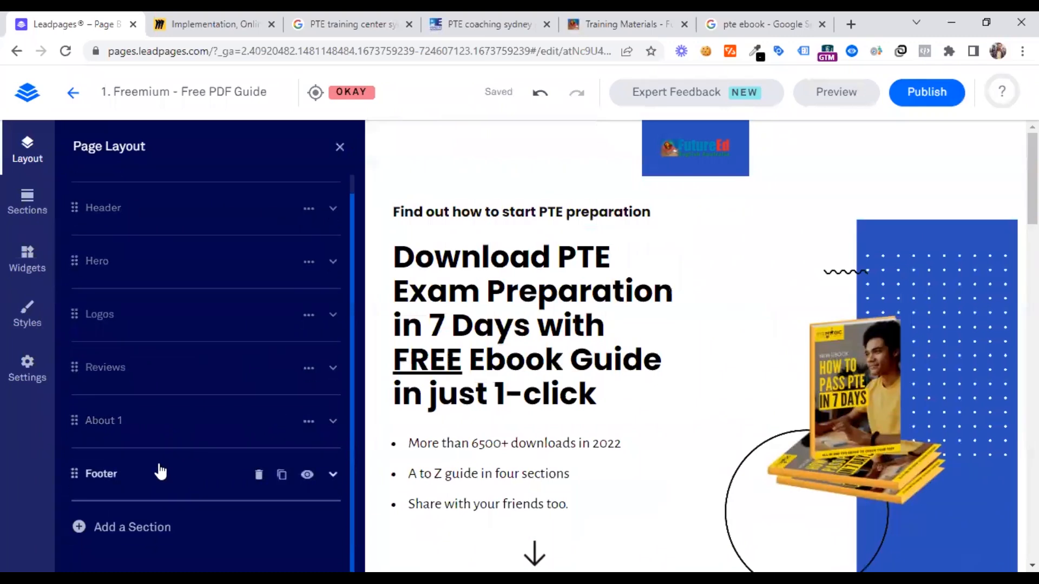
# Insert the single-column FAQs section template between the reviews and the "Meet the trainer." section
pyautogui.click(28, 204)
pyautogui.click(187, 218)
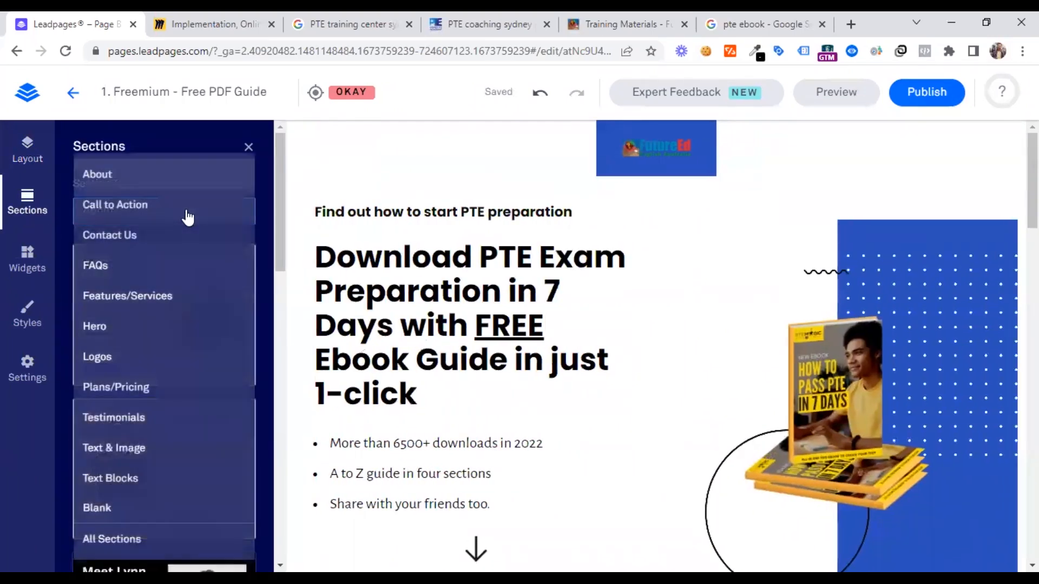
pyautogui.click(123, 265)
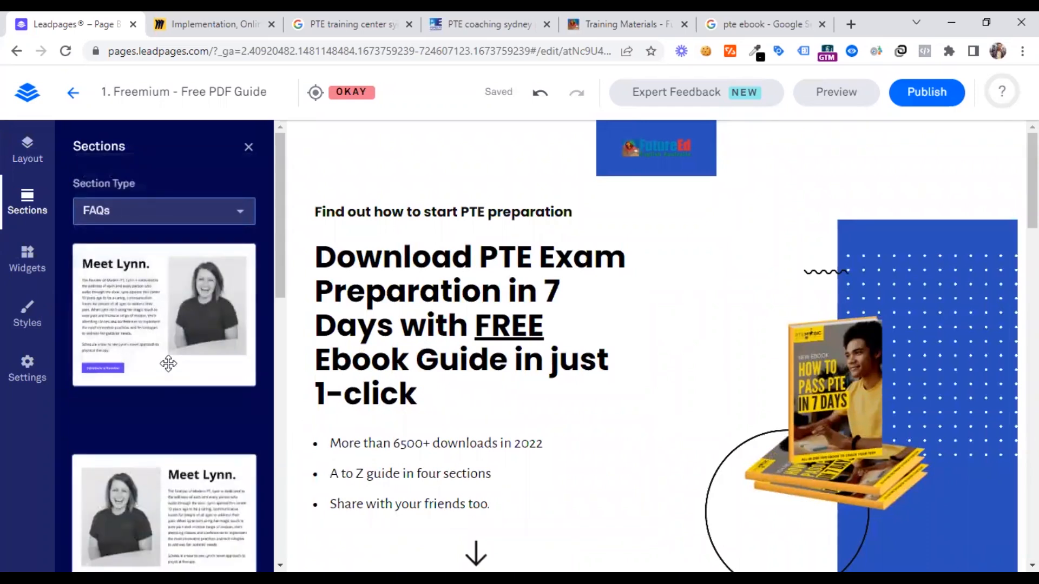
pyautogui.scroll(-15, 505, 329)
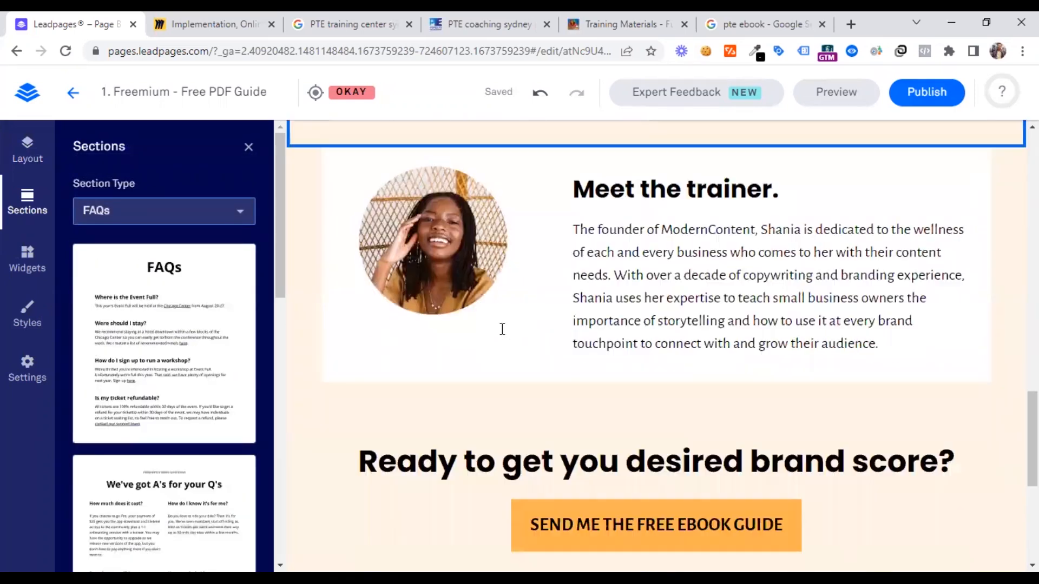
pyautogui.scroll(6, 502, 328)
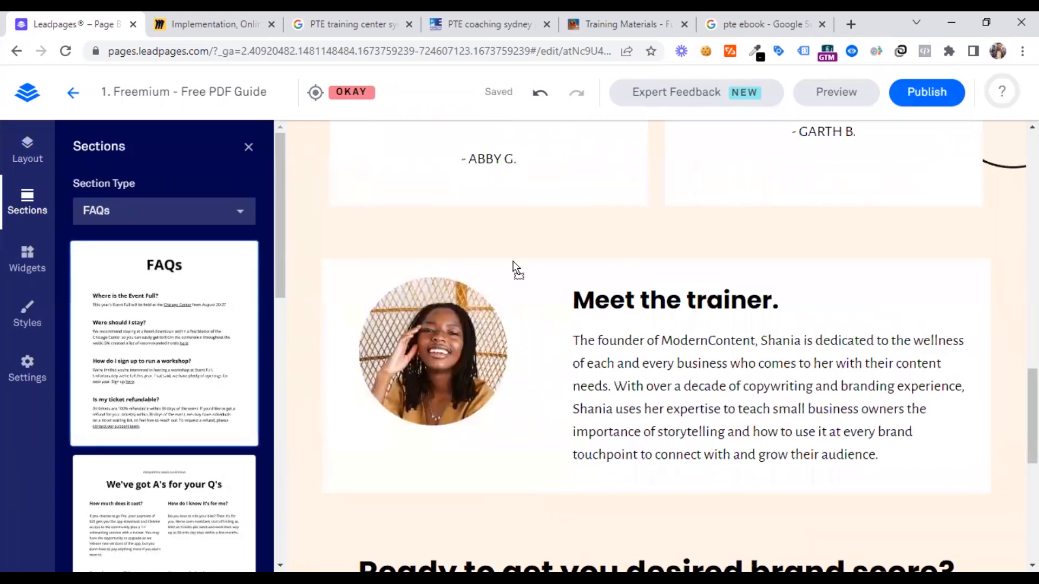
pyautogui.moveTo(516, 262); pyautogui.dragTo(558, 375)
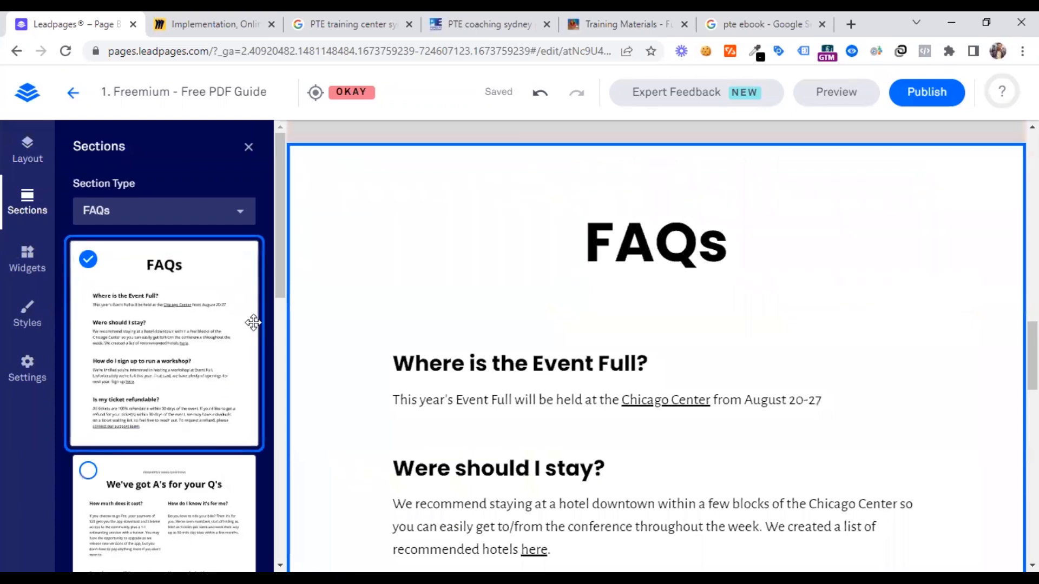
pyautogui.scroll(5, 517, 371)
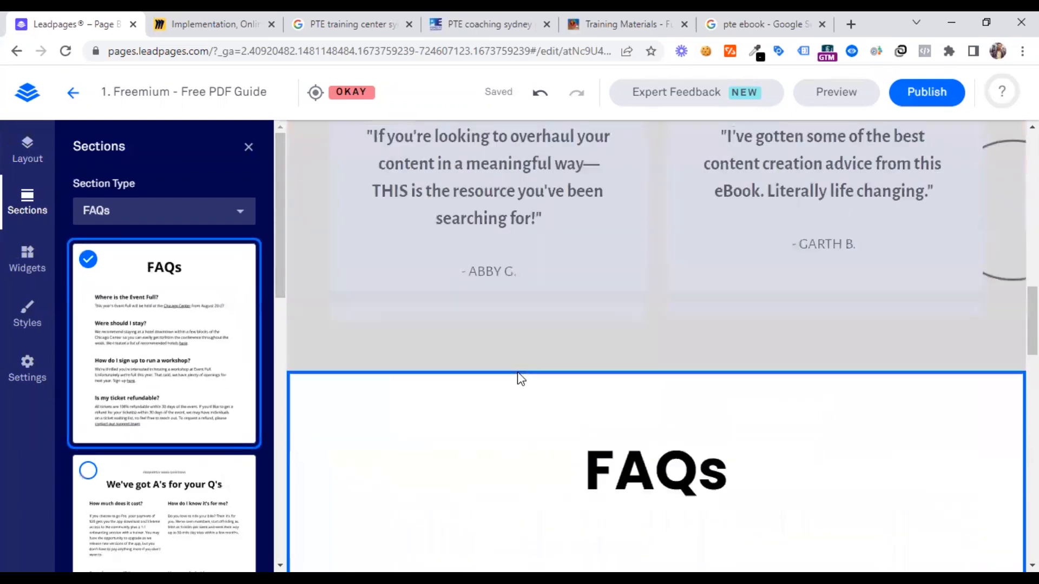
pyautogui.scroll(-10, 535, 436)
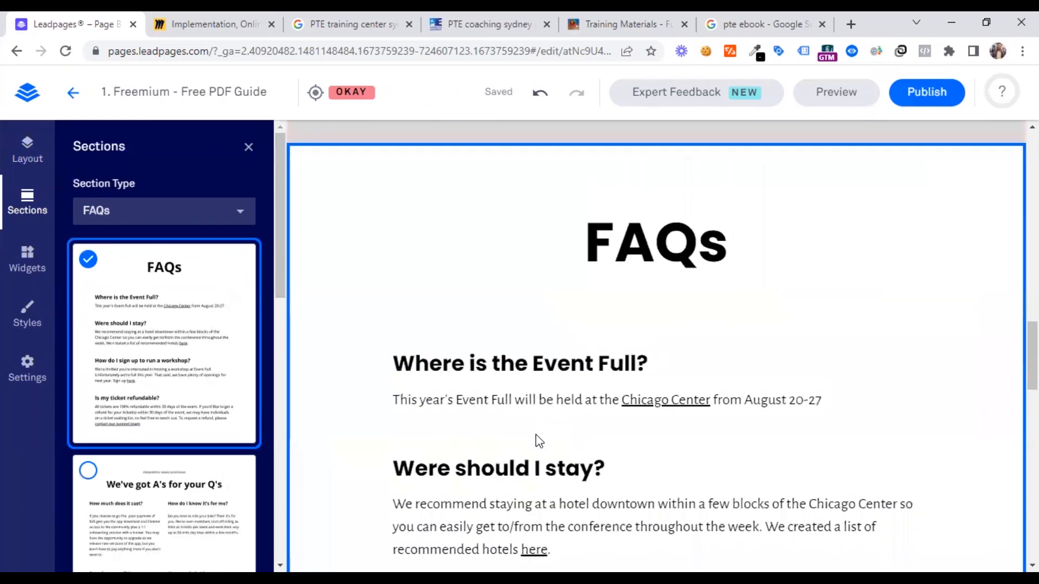
pyautogui.scroll(7, 536, 434)
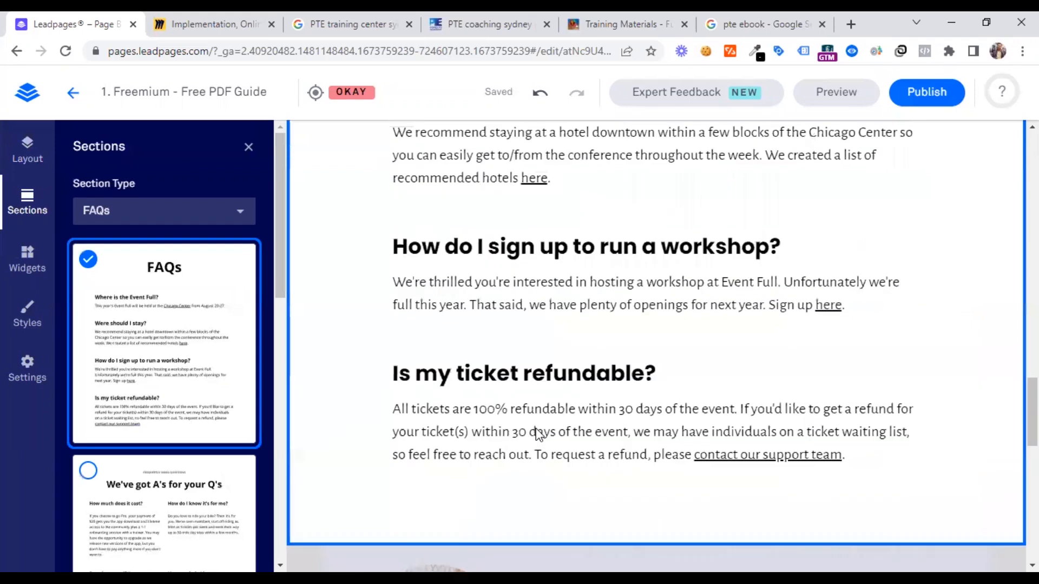
# Examine the text blocks of the new FAQs section and look over the whole page from the hero to the footer
pyautogui.click(471, 292)
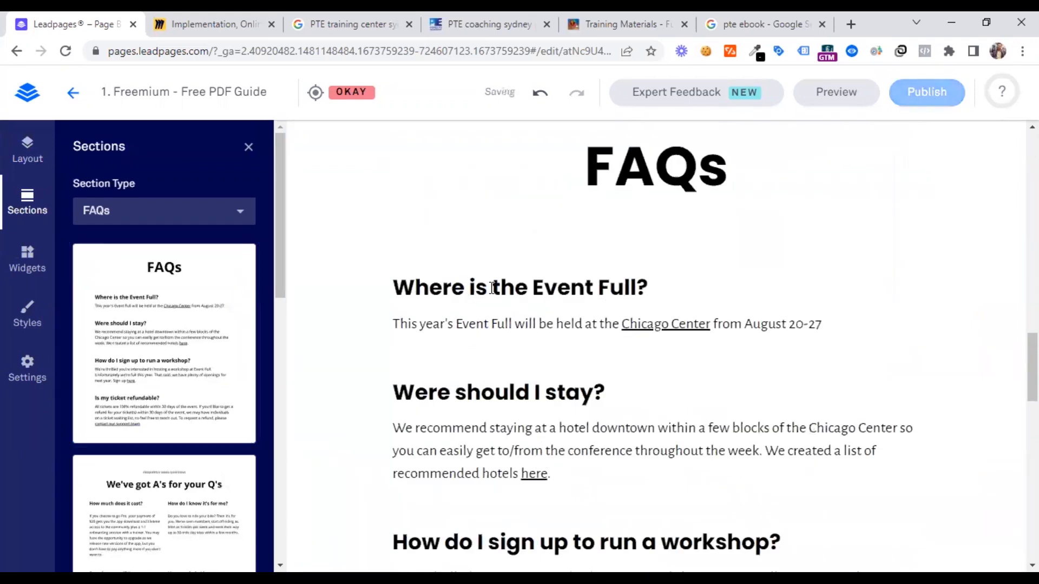
pyautogui.click(588, 324)
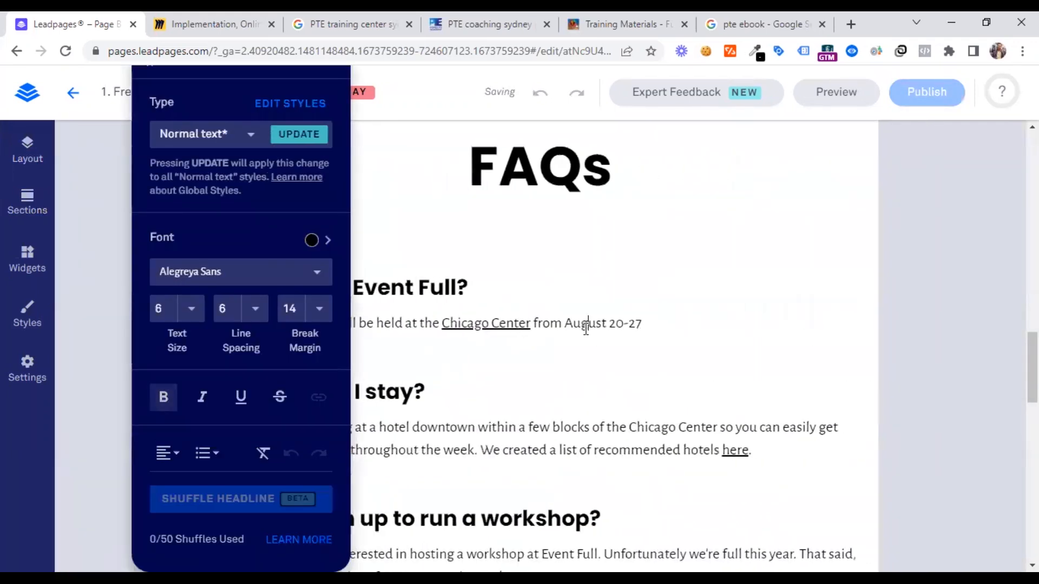
pyautogui.click(456, 413)
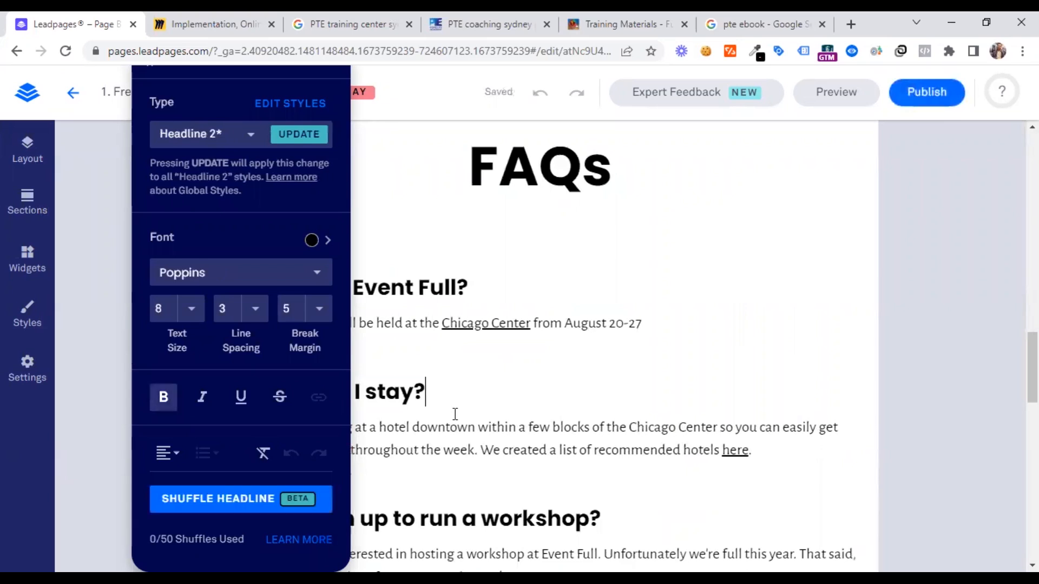
pyautogui.click(725, 239)
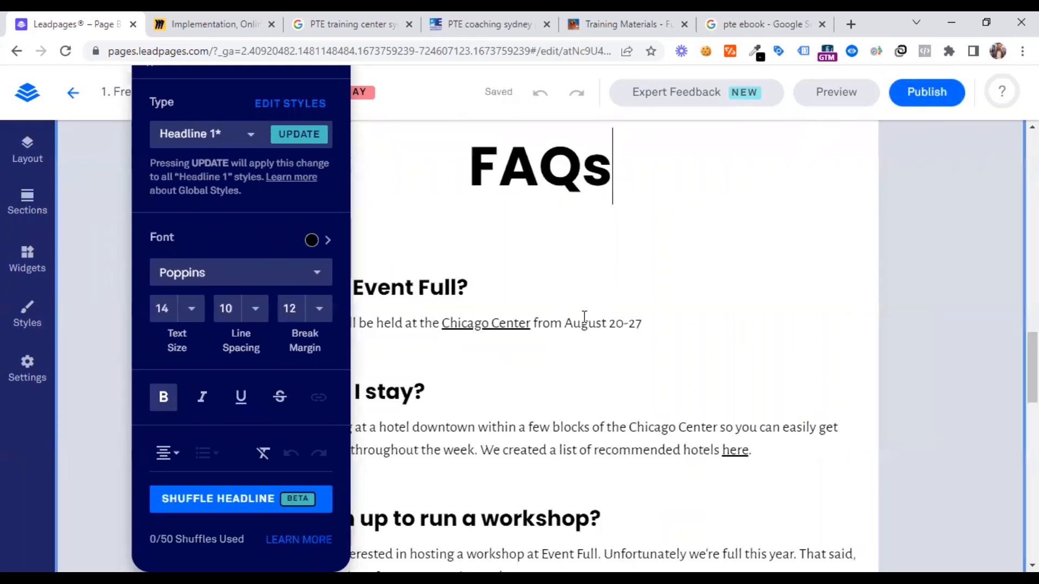
pyautogui.scroll(-10, 582, 318)
pyautogui.scroll(10, 583, 318)
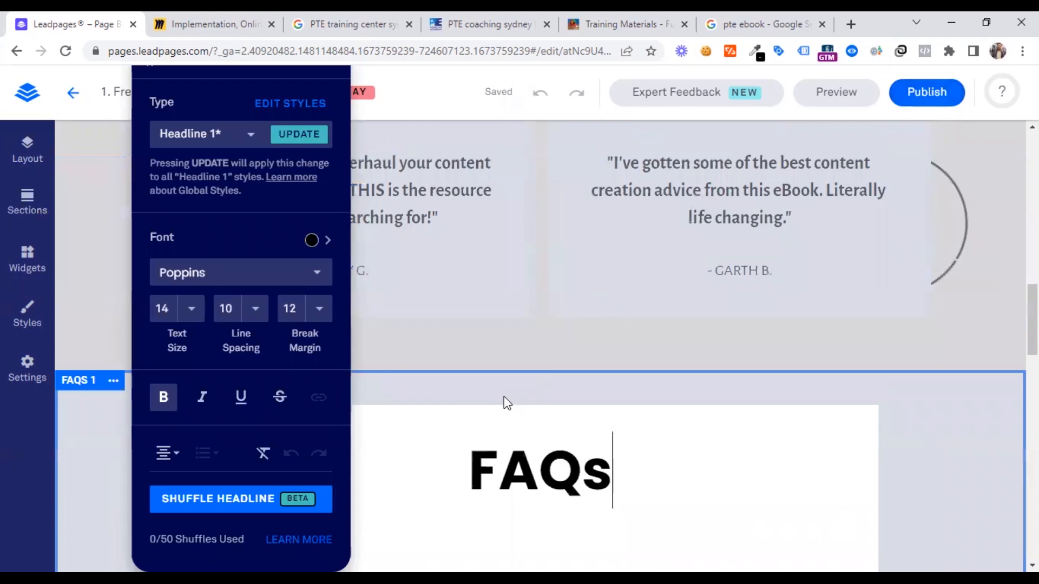
pyautogui.scroll(10, 504, 396)
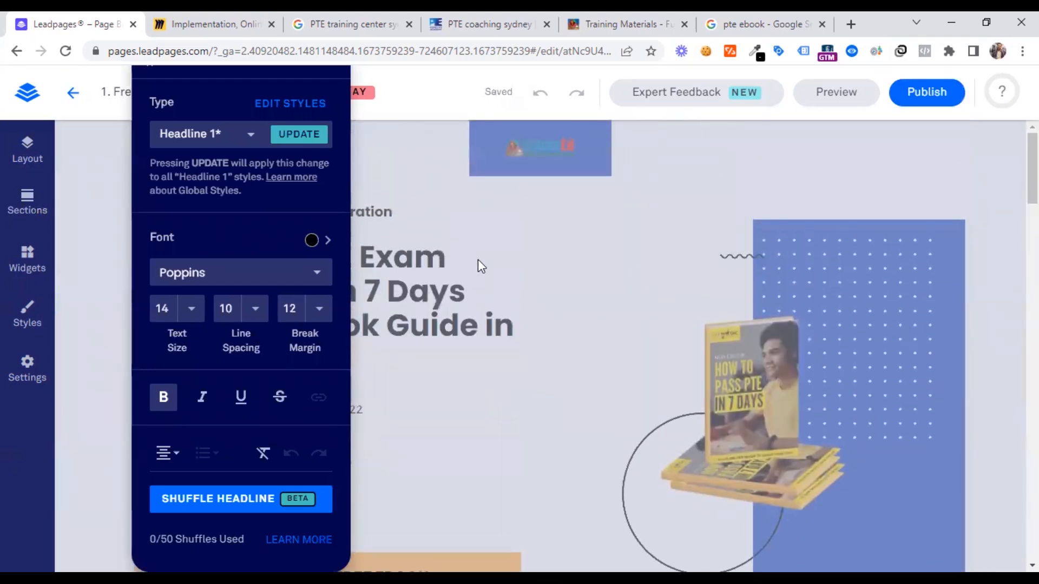
pyautogui.click(478, 259)
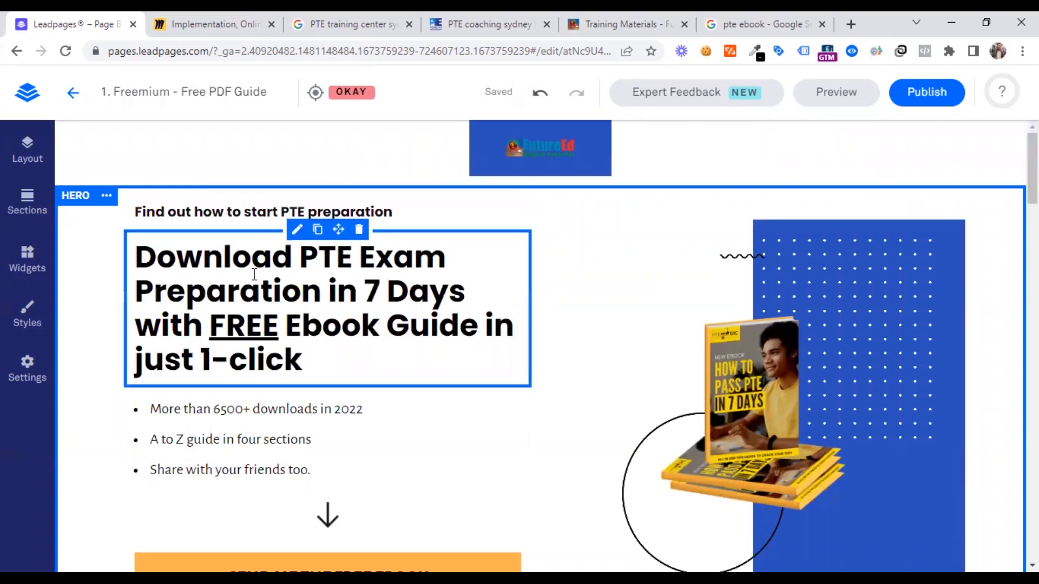
pyautogui.scroll(-10, 472, 424)
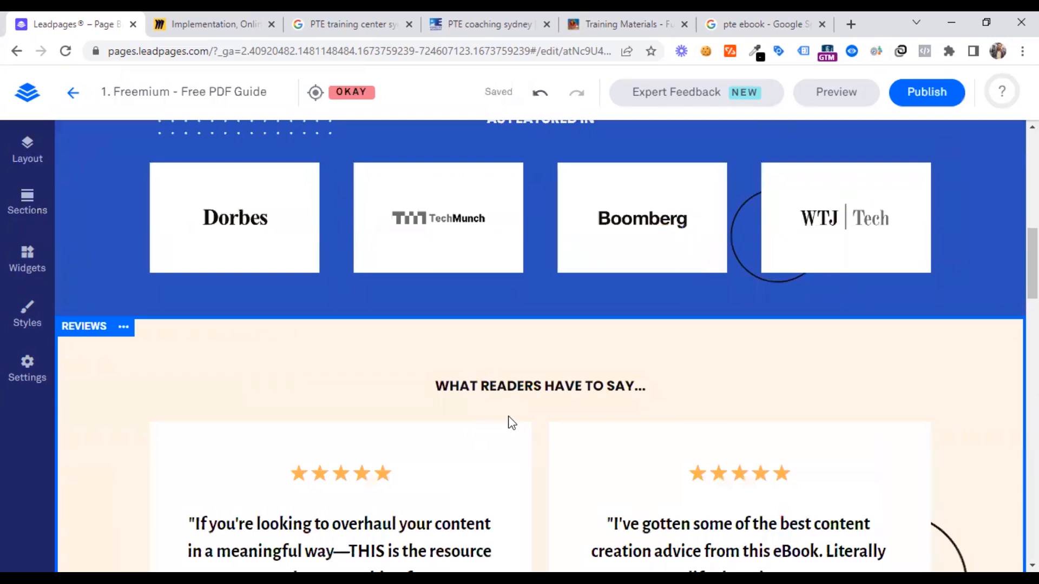
pyautogui.scroll(-8, 508, 420)
pyautogui.scroll(-7, 513, 425)
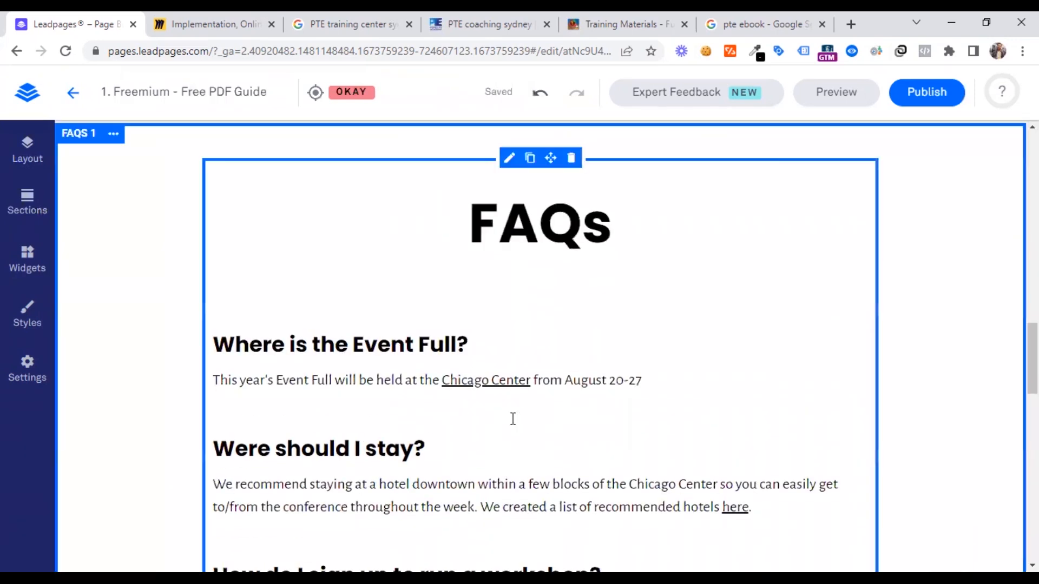
pyautogui.scroll(-10, 513, 420)
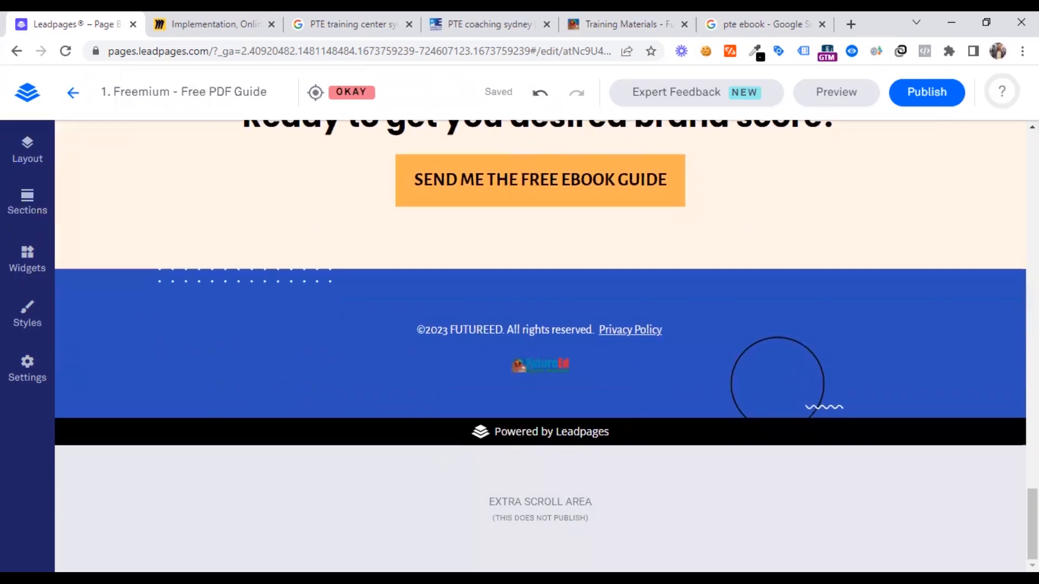
pyautogui.scroll(20, 420, 457)
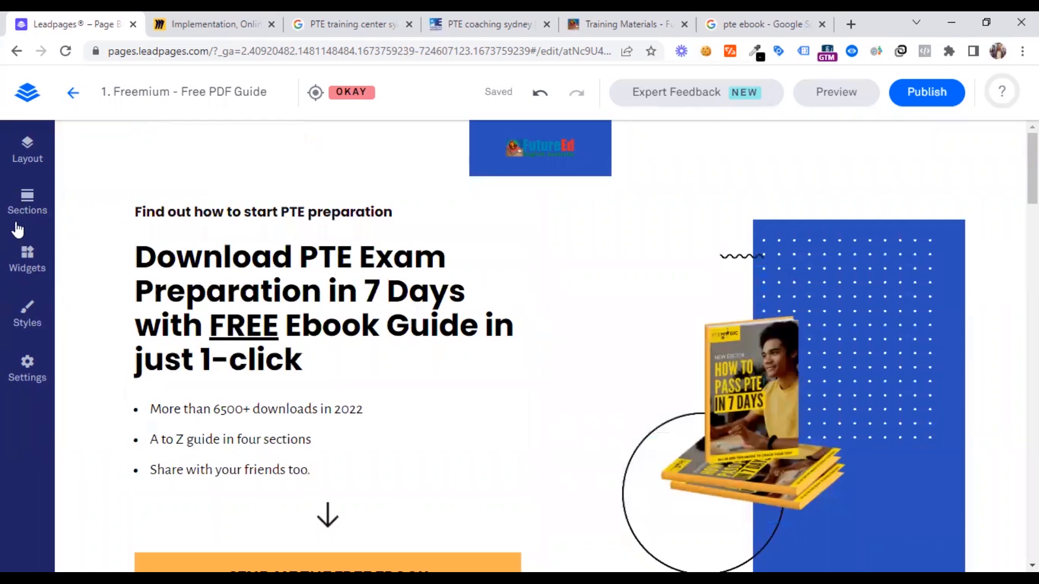
# Browse the section templates of the Contact Us, Features/Services and Plans/Pricing types
pyautogui.click(170, 215)
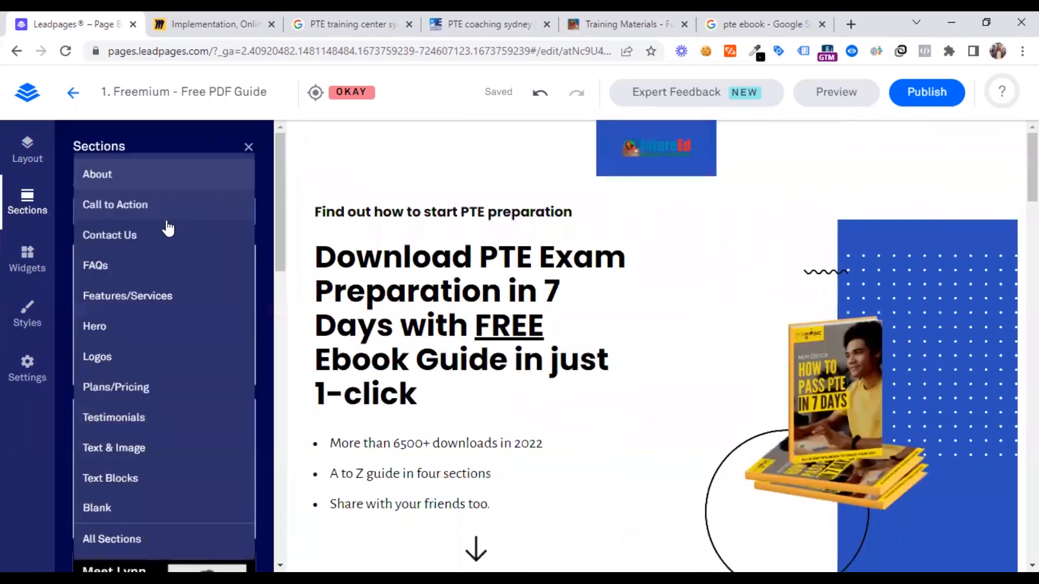
pyautogui.click(145, 239)
pyautogui.click(140, 224)
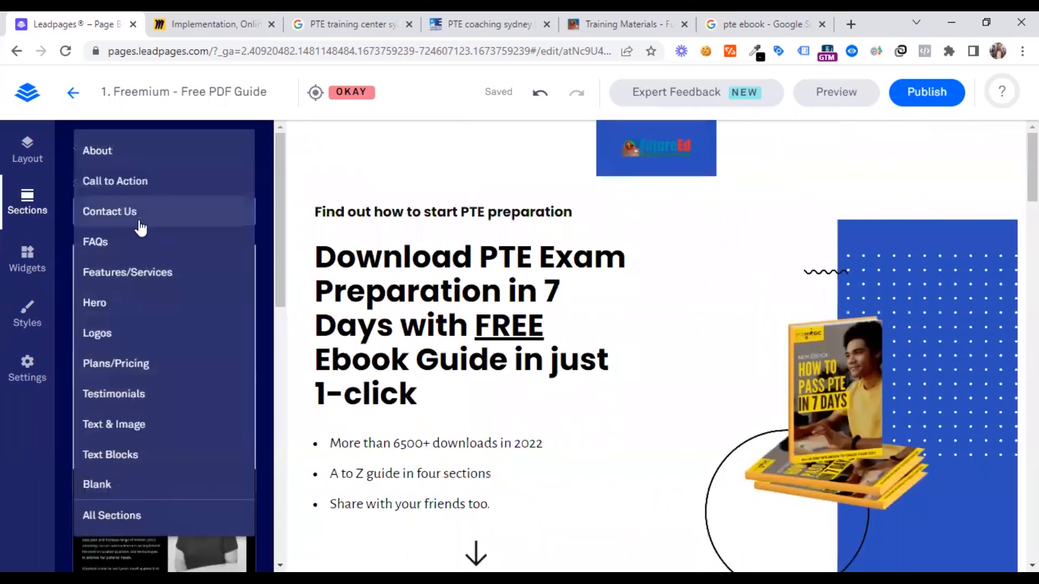
pyautogui.click(139, 272)
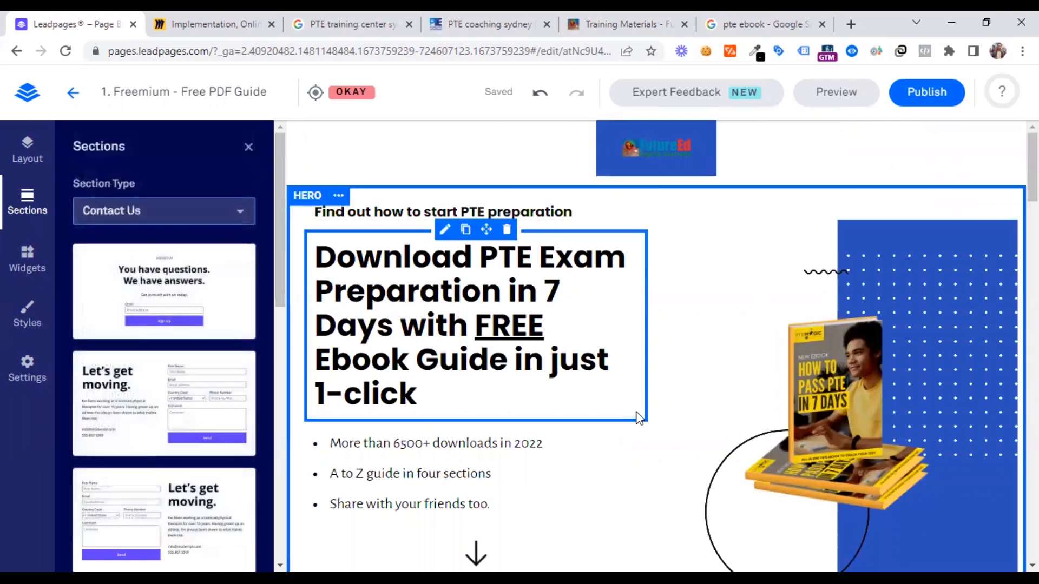
pyautogui.scroll(-5, 624, 417)
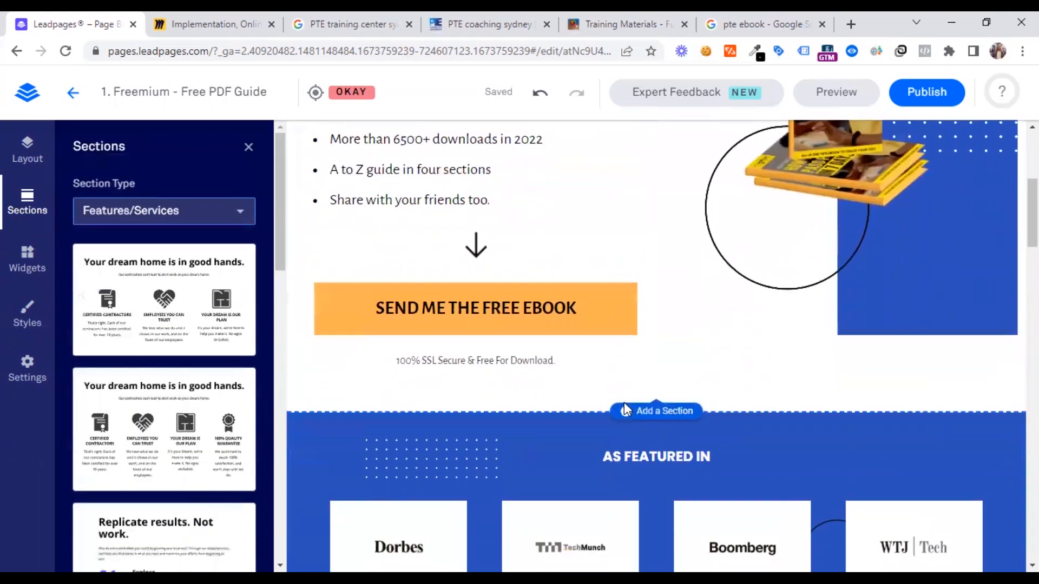
pyautogui.scroll(4, 541, 387)
pyautogui.click(150, 218)
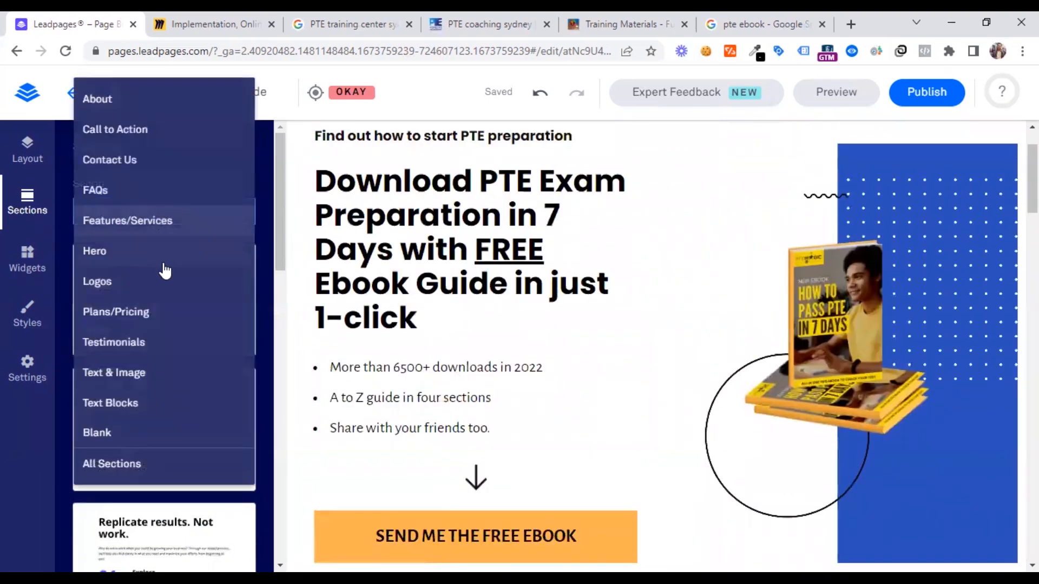
pyautogui.click(153, 313)
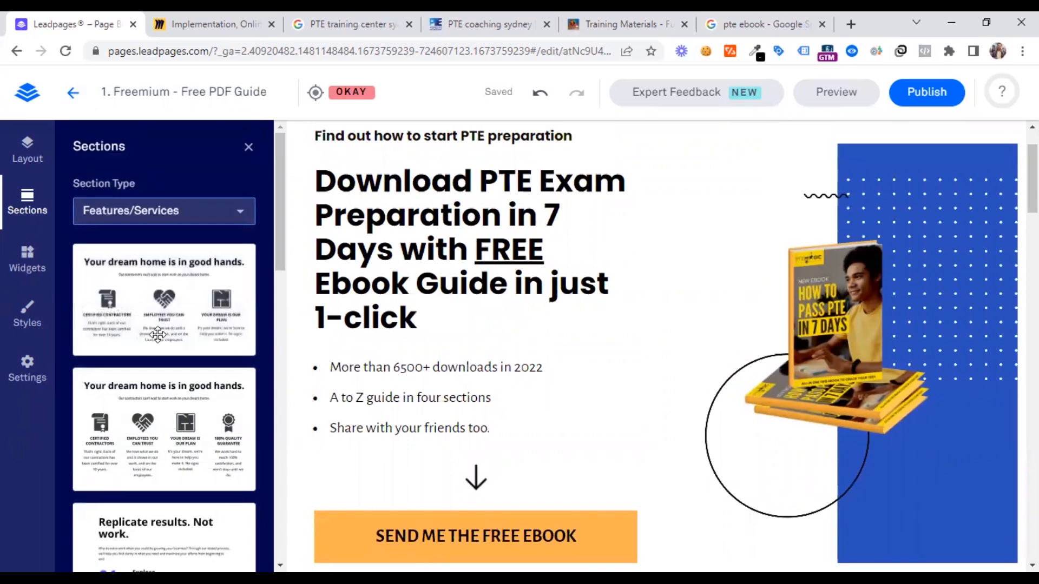
pyautogui.click(171, 219)
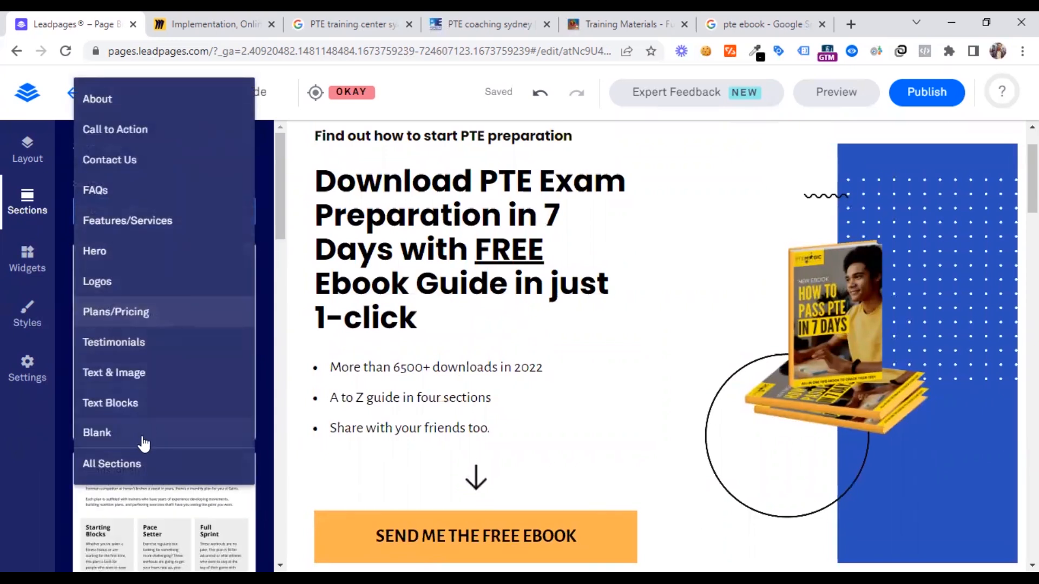
pyautogui.click(47, 152)
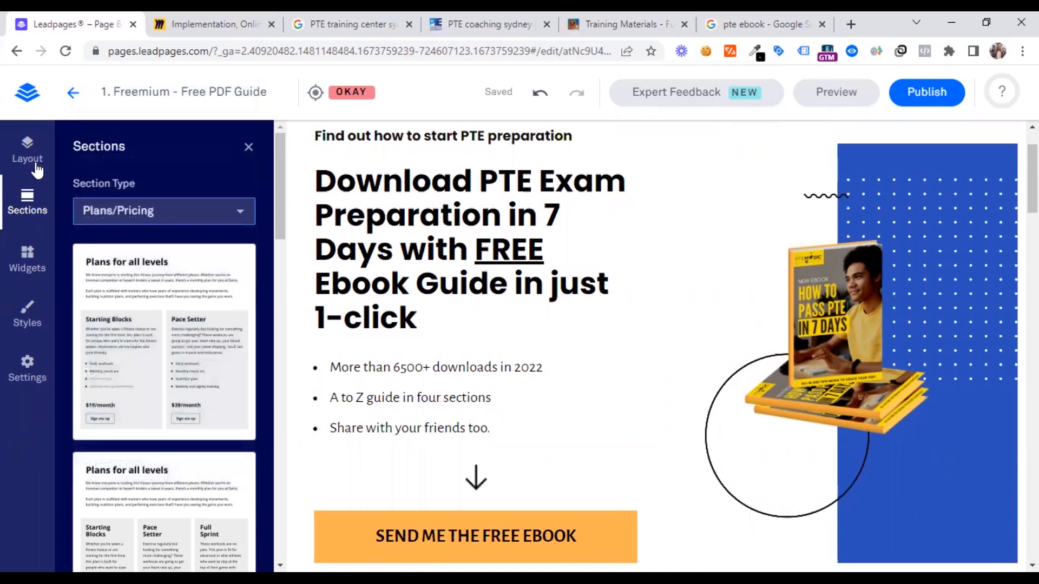
# Add a video widget to the reviews section above the "WHAT READERS HAVE TO SAY..." heading
pyautogui.click(28, 255)
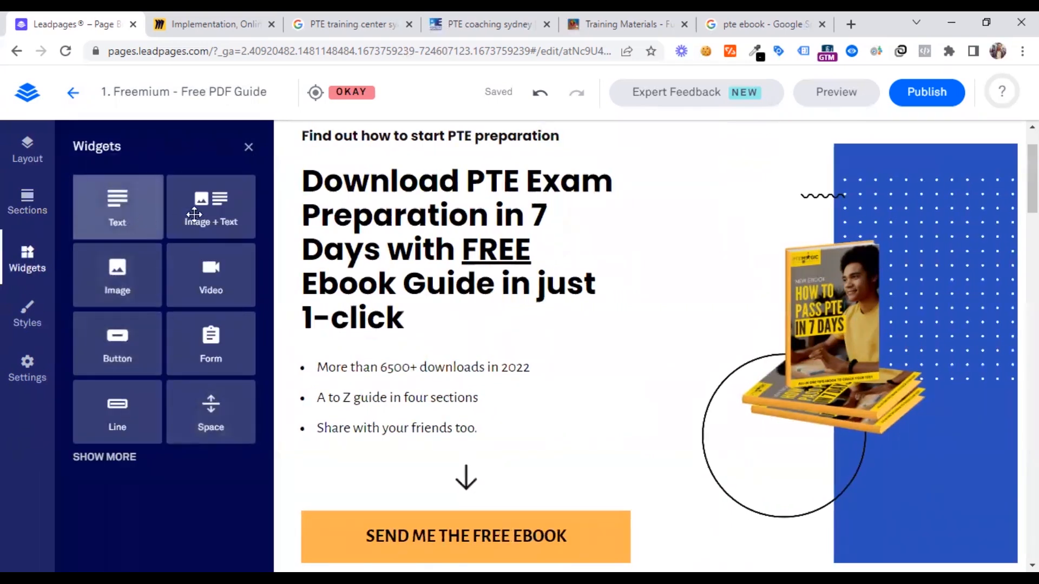
pyautogui.scroll(-5, 547, 337)
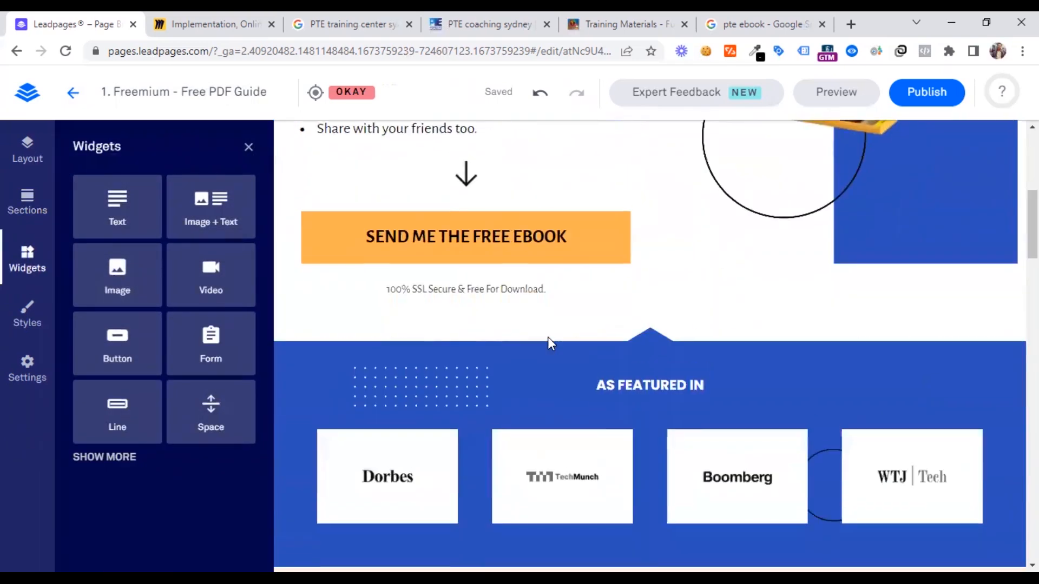
pyautogui.scroll(-3, 547, 340)
pyautogui.scroll(8, 548, 343)
pyautogui.scroll(-7, 547, 333)
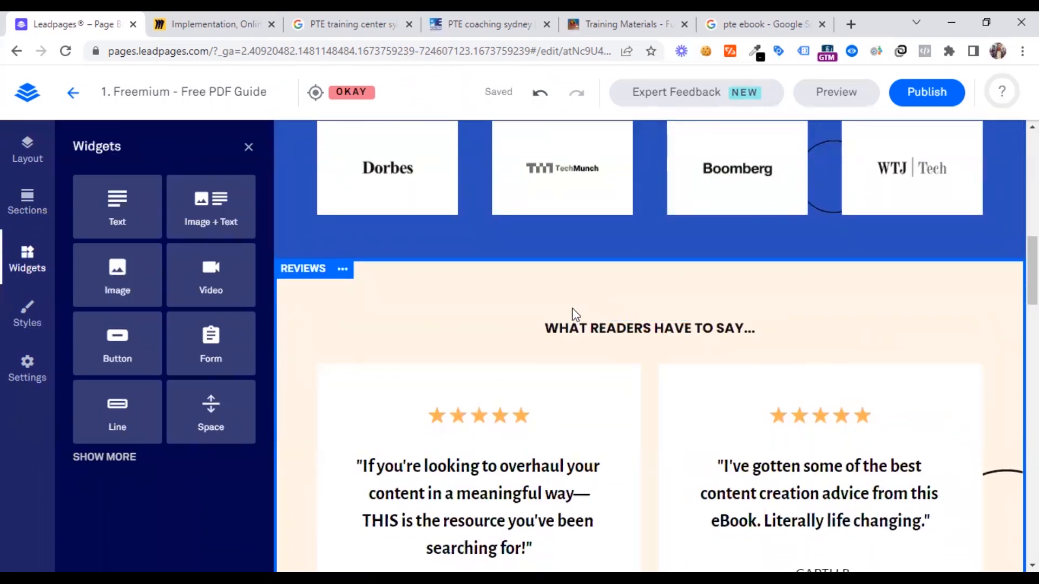
pyautogui.scroll(3, 634, 303)
pyautogui.scroll(-3, 622, 351)
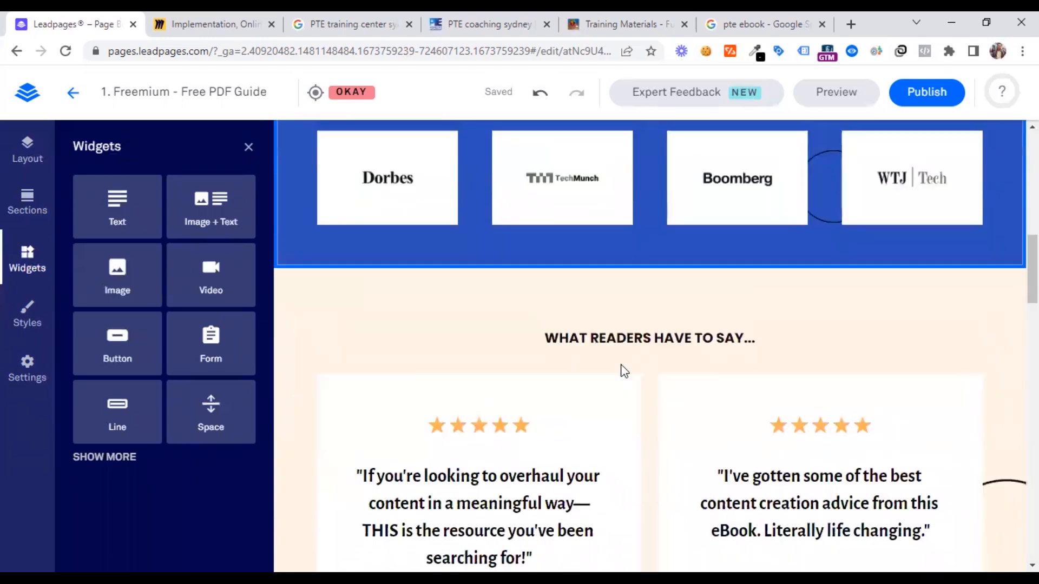
pyautogui.moveTo(211, 270); pyautogui.dragTo(278, 271)
pyautogui.moveTo(643, 259); pyautogui.dragTo(208, 277)
pyautogui.moveTo(703, 311); pyautogui.dragTo(603, 409)
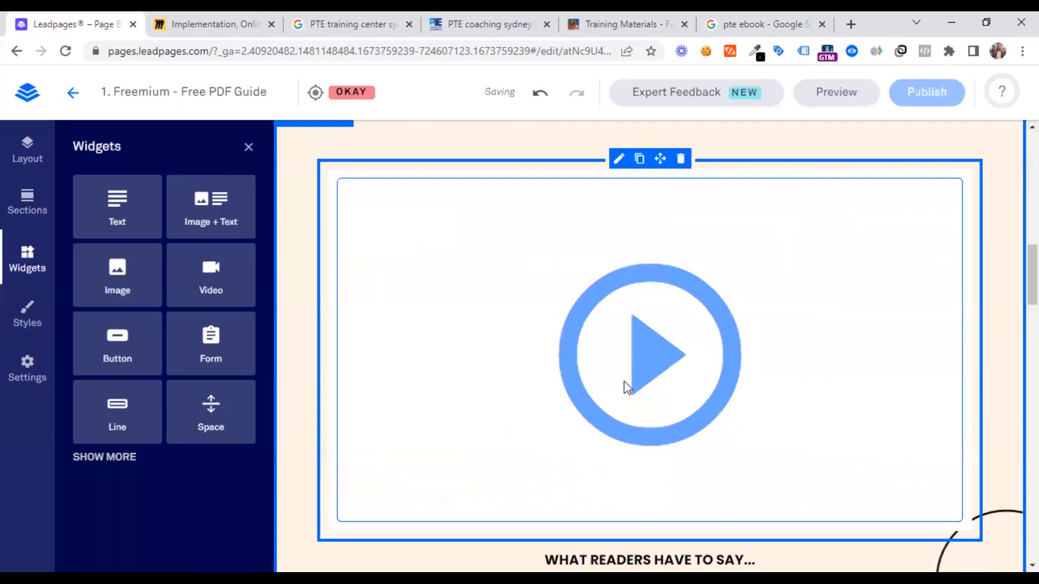
# Examine how the new video widget sits between the "AS FEATURED IN" logos and the reader reviews
pyautogui.scroll(-3, 632, 367)
pyautogui.scroll(4, 650, 340)
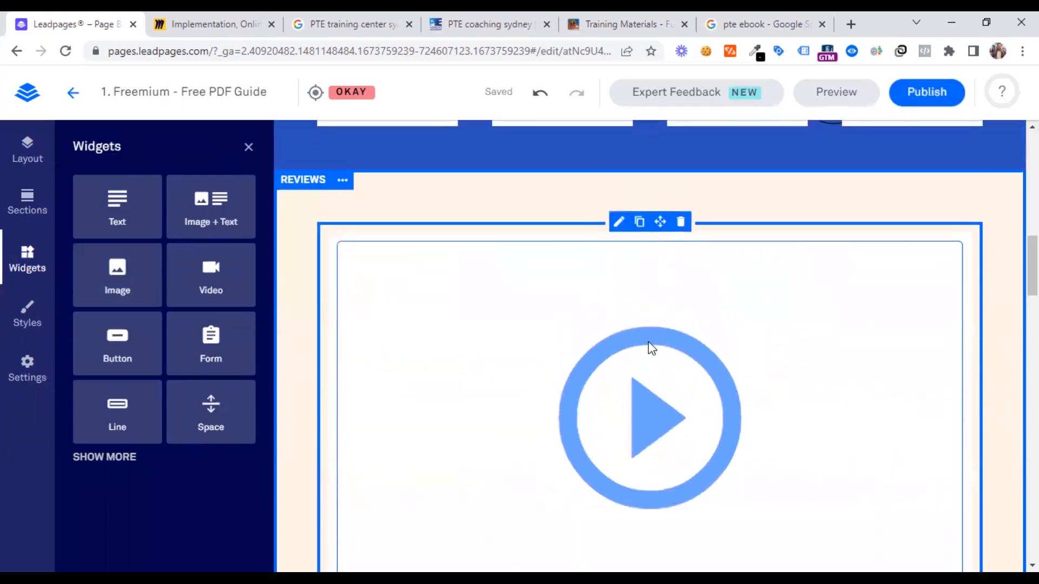
pyautogui.scroll(-5, 635, 349)
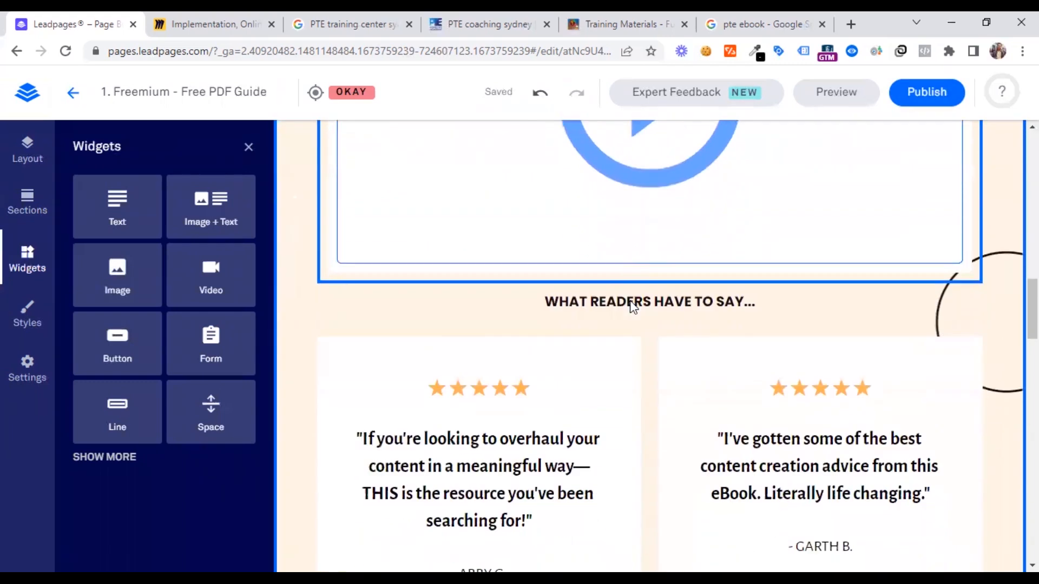
pyautogui.scroll(-1, 633, 306)
pyautogui.scroll(3, 615, 338)
pyautogui.scroll(10, 637, 262)
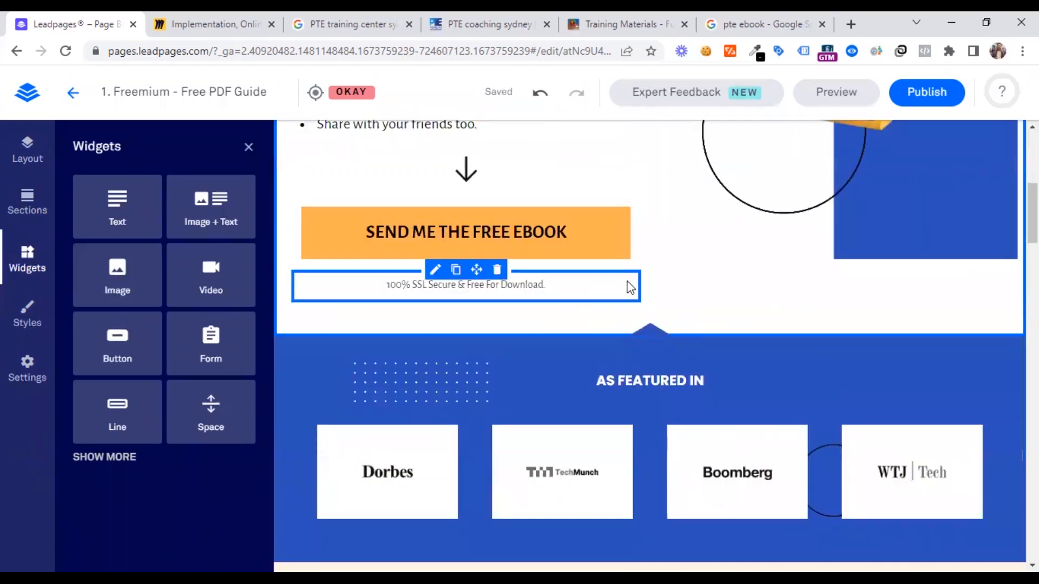
pyautogui.scroll(-5, 628, 286)
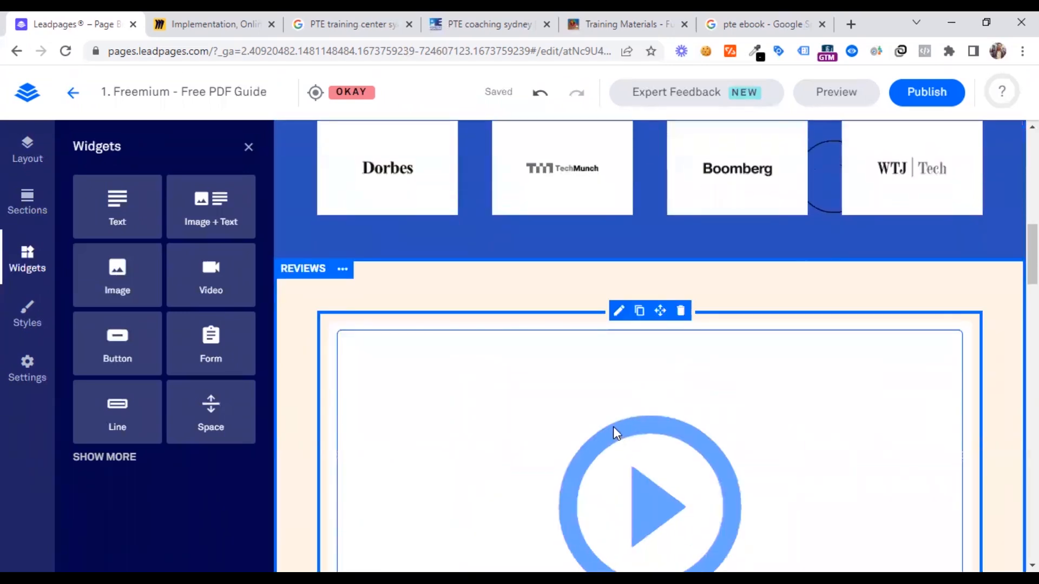
pyautogui.scroll(-3, 612, 427)
# Open the video widget's embed code setting, then open the "PTE Writing Changes 2023" video from YouTube's results for "pte"
pyautogui.click(635, 414)
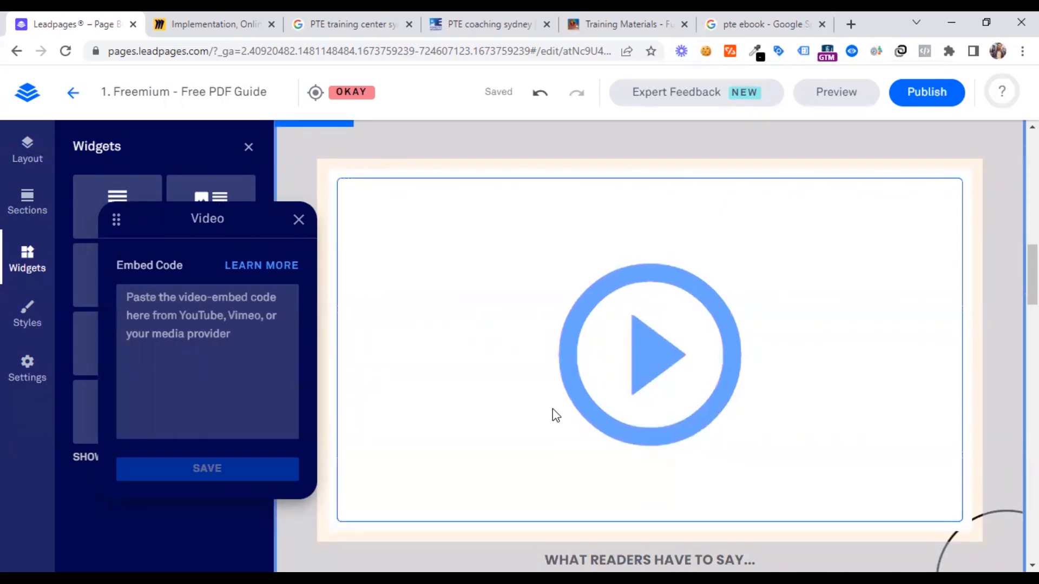
pyautogui.click(209, 351)
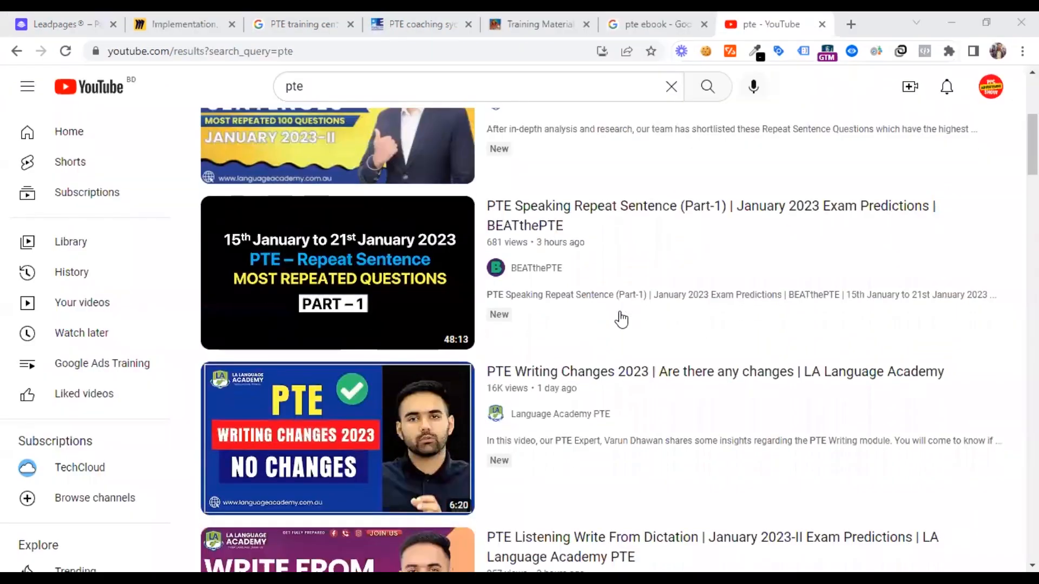
pyautogui.scroll(-1, 617, 318)
pyautogui.scroll(-1, 617, 318)
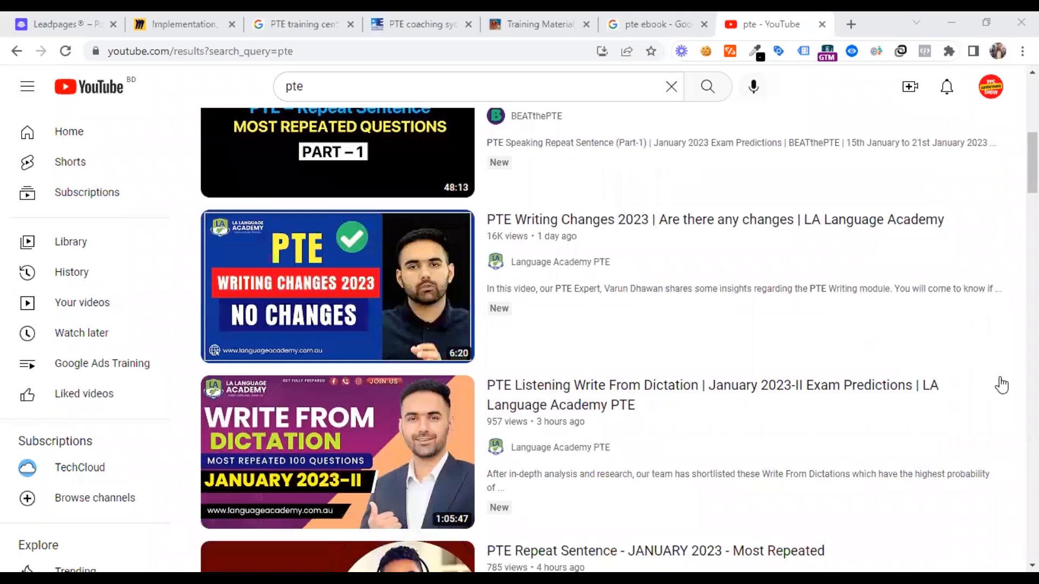
pyautogui.scroll(-3, 1001, 385)
pyautogui.scroll(1, 1002, 371)
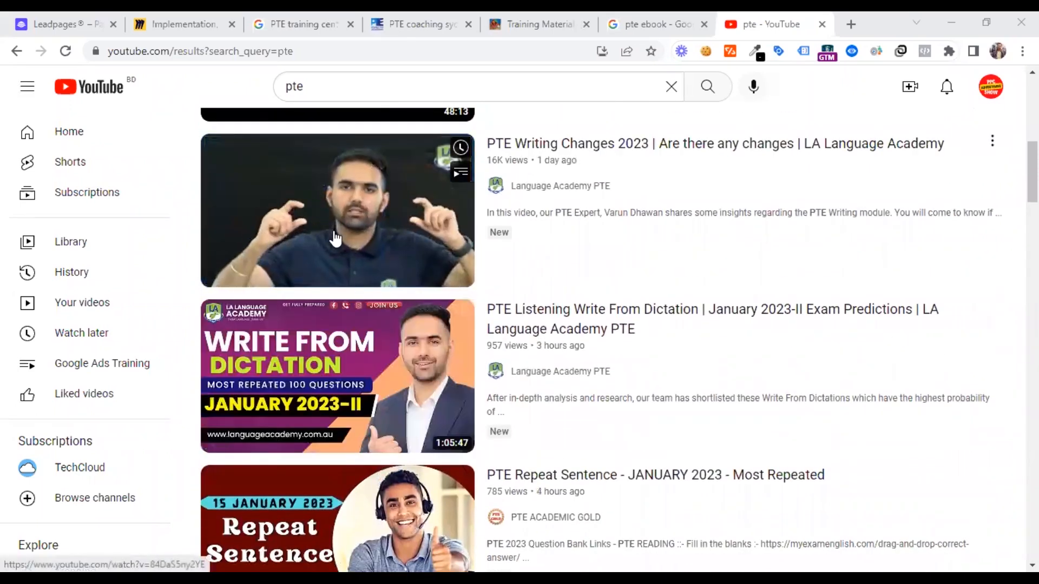
pyautogui.scroll(-1, 946, 385)
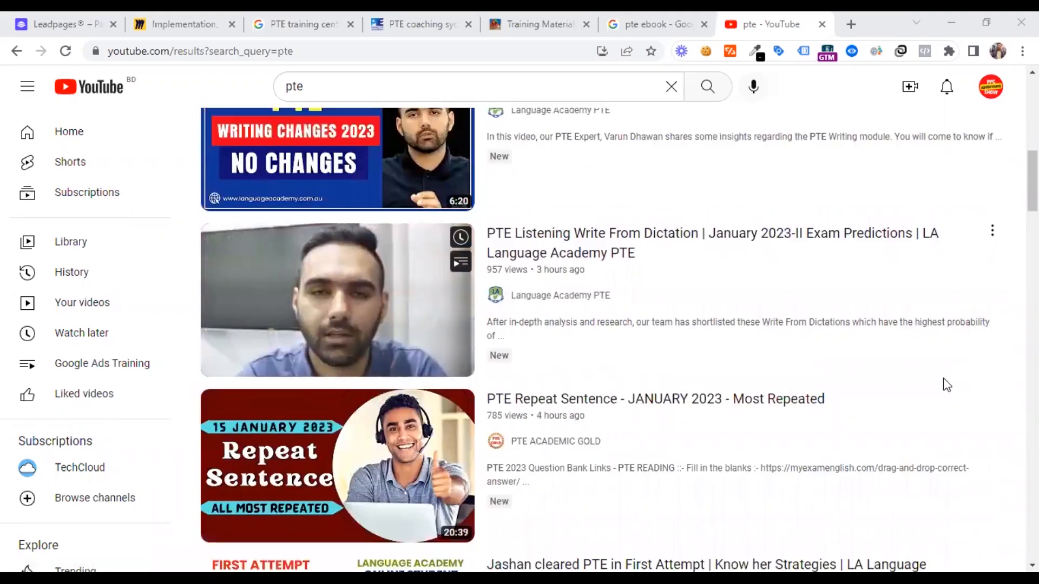
pyautogui.scroll(1, 757, 335)
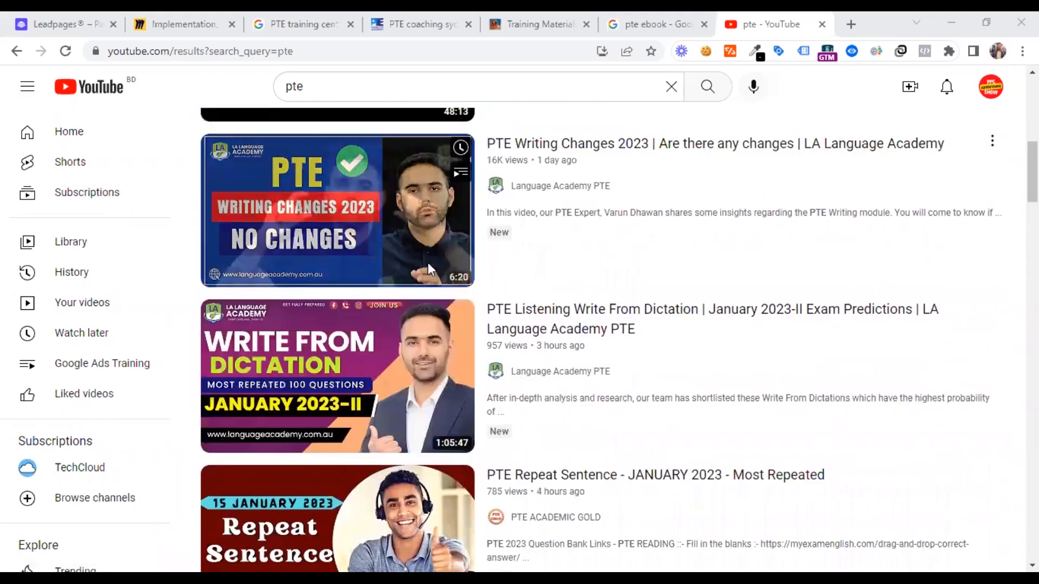
pyautogui.click(429, 268)
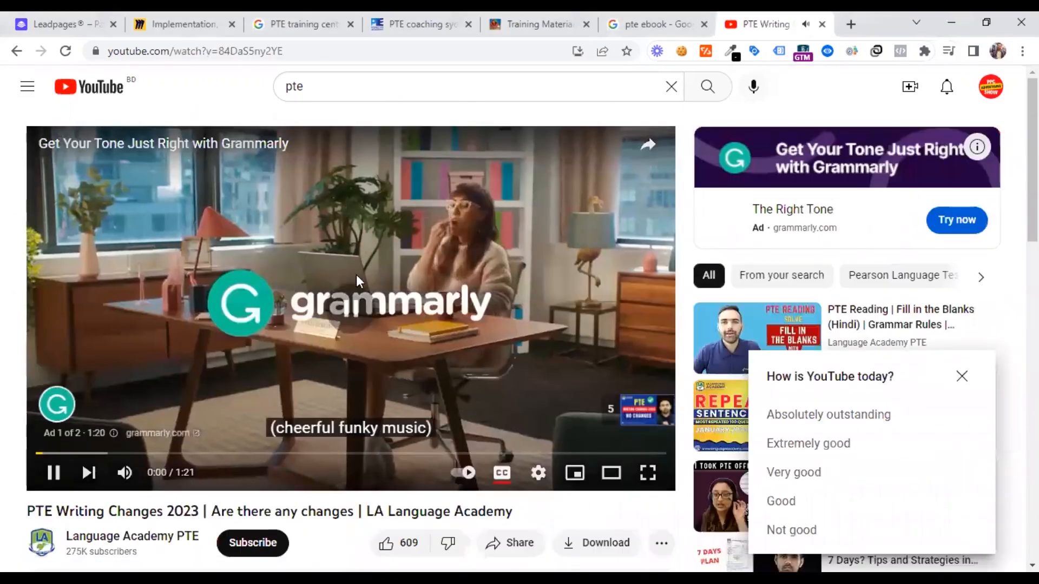
# Pause the "PTE Writing Changes 2023" video and copy its embed code from YouTube's sharing options
pyautogui.click(357, 278)
pyautogui.scroll(-4, 357, 278)
pyautogui.click(962, 376)
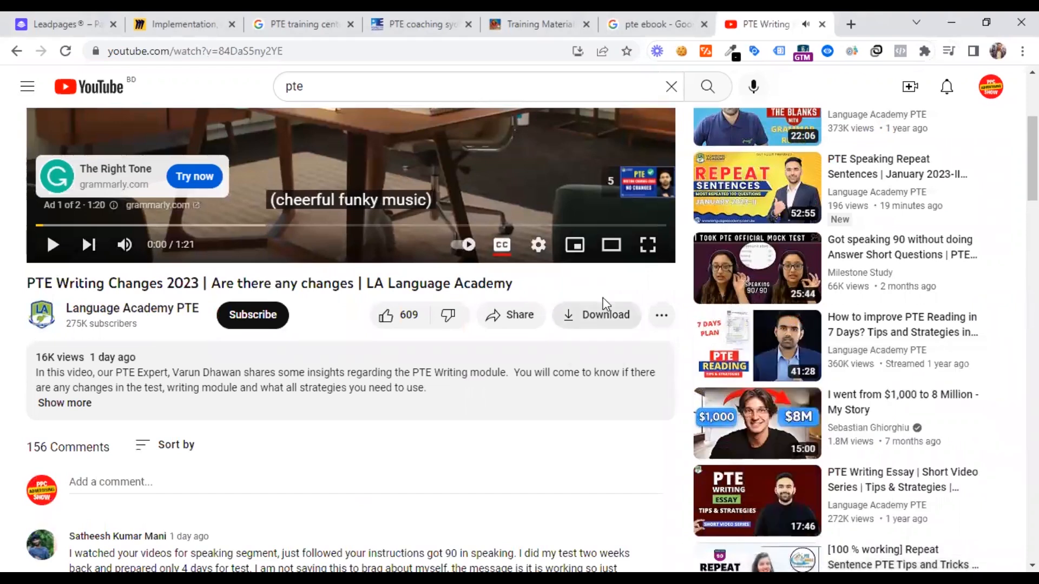
pyautogui.click(659, 317)
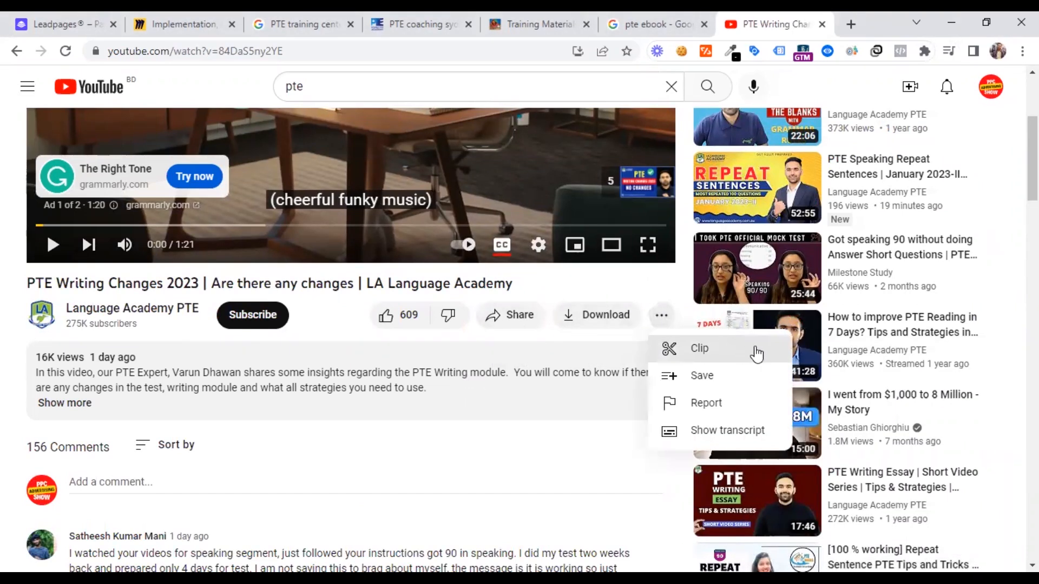
pyautogui.click(497, 319)
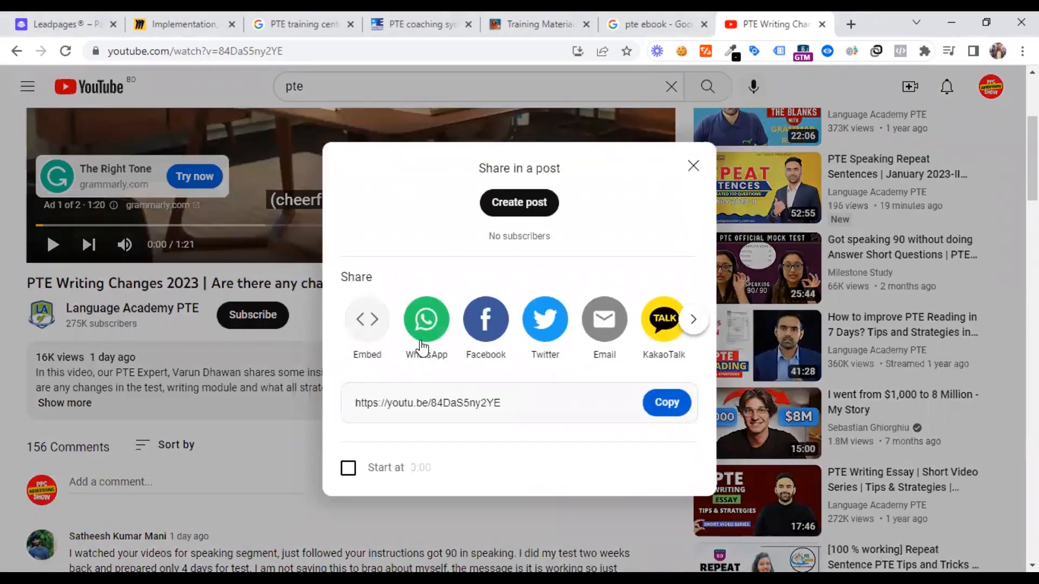
pyautogui.click(368, 329)
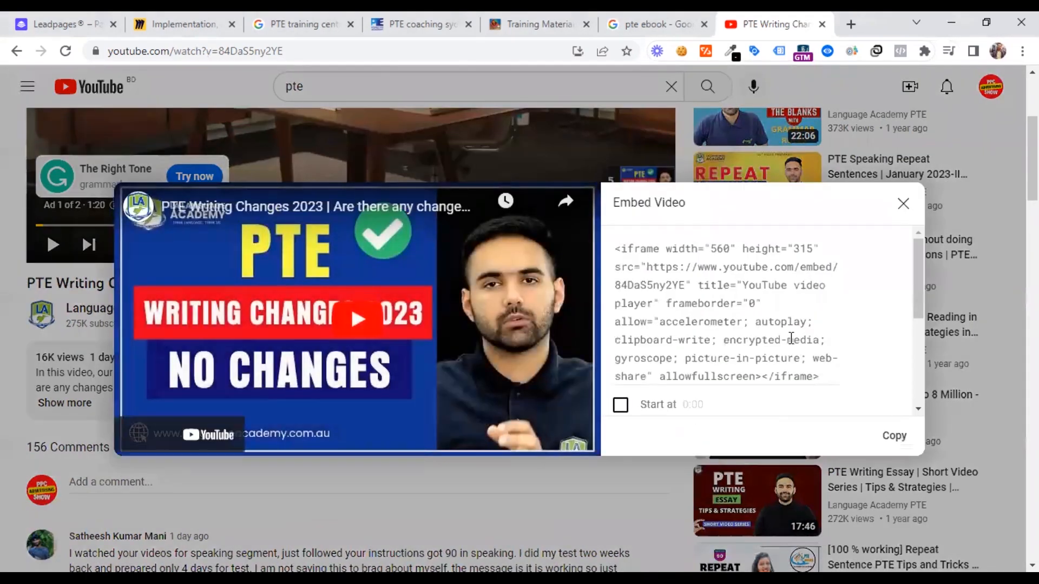
pyautogui.click(894, 437)
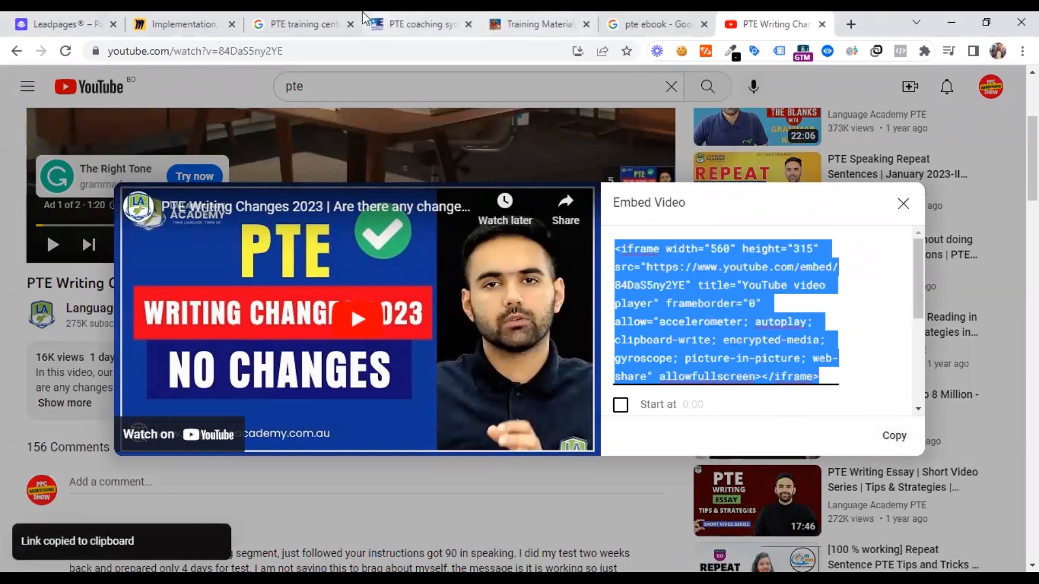
# Return to Leadpages, paste the copied YouTube iframe code into the video widget's embed code and save it
pyautogui.click(86, 20)
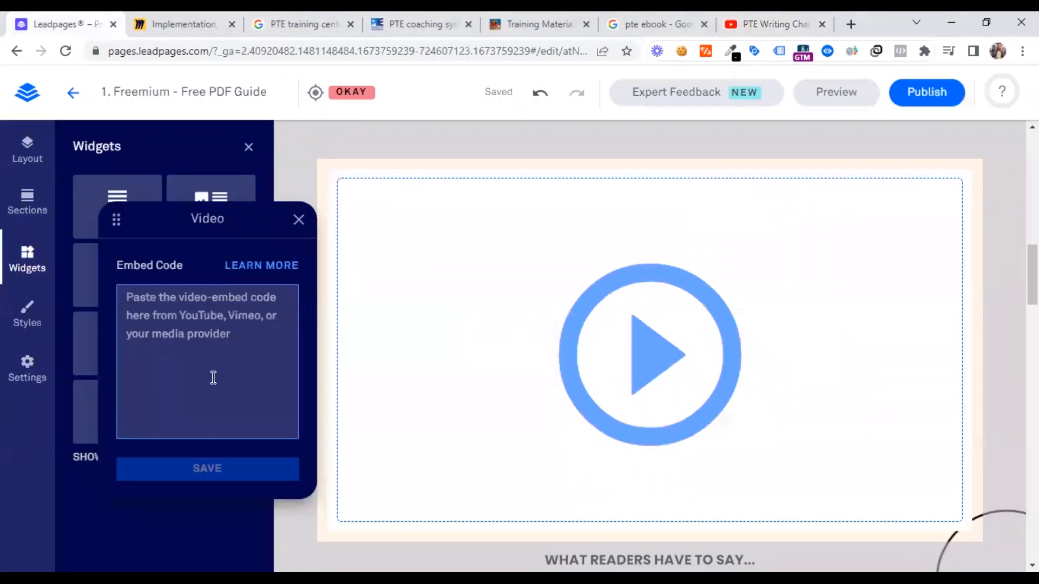
pyautogui.hotkey('ctrl', 'v')
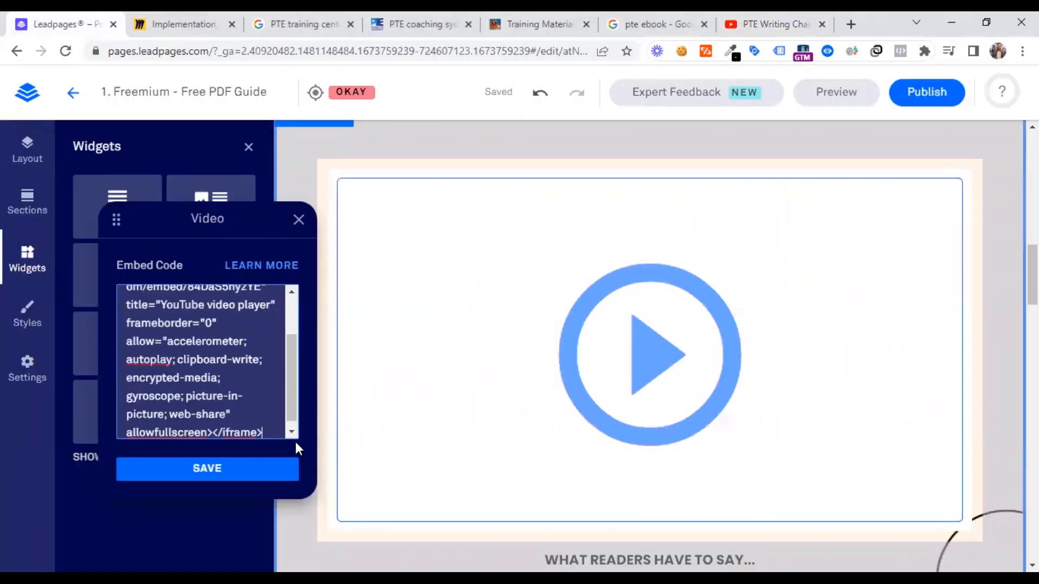
pyautogui.click(203, 472)
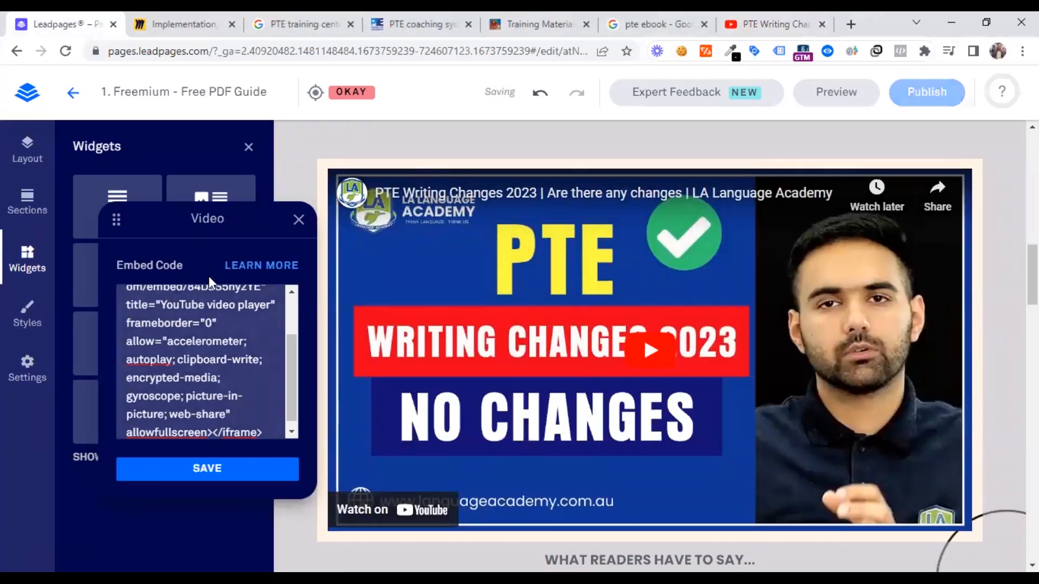
pyautogui.click(296, 220)
# Insert a space widget between the embedded video and the "WHAT READERS HAVE TO SAY..." heading
pyautogui.scroll(-1, 641, 347)
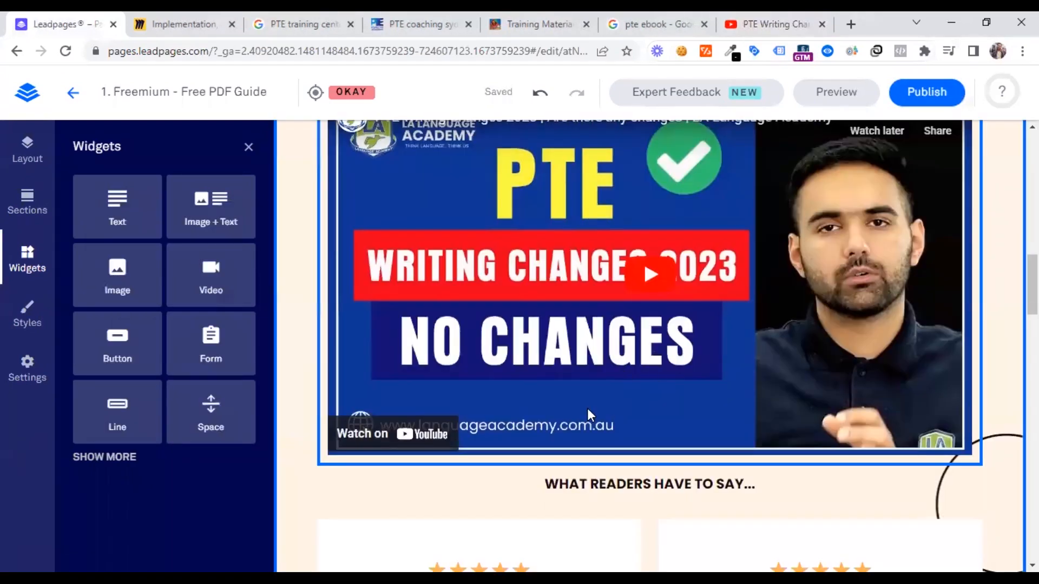
pyautogui.scroll(1, 493, 400)
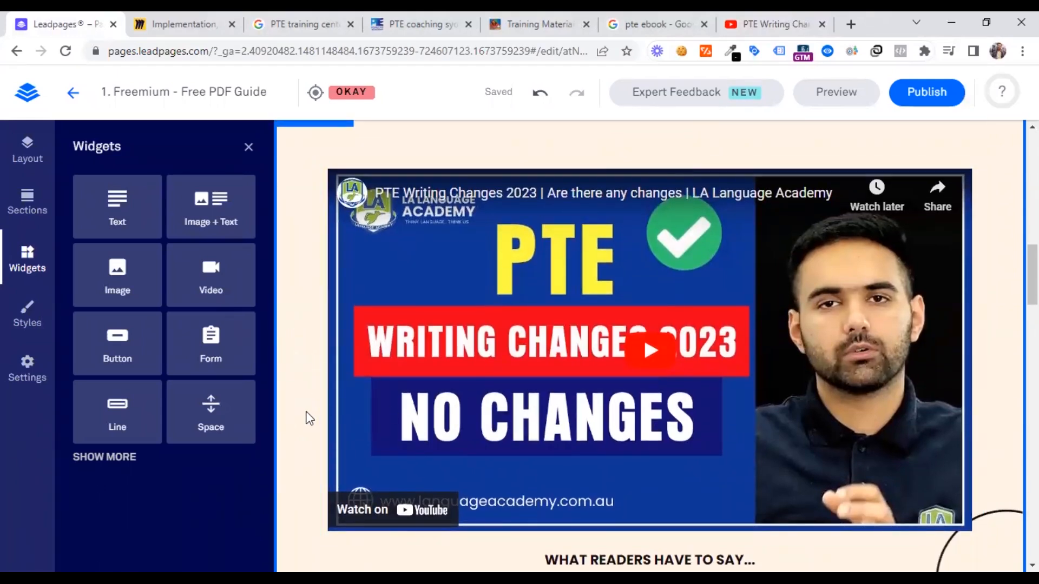
pyautogui.scroll(2, 309, 418)
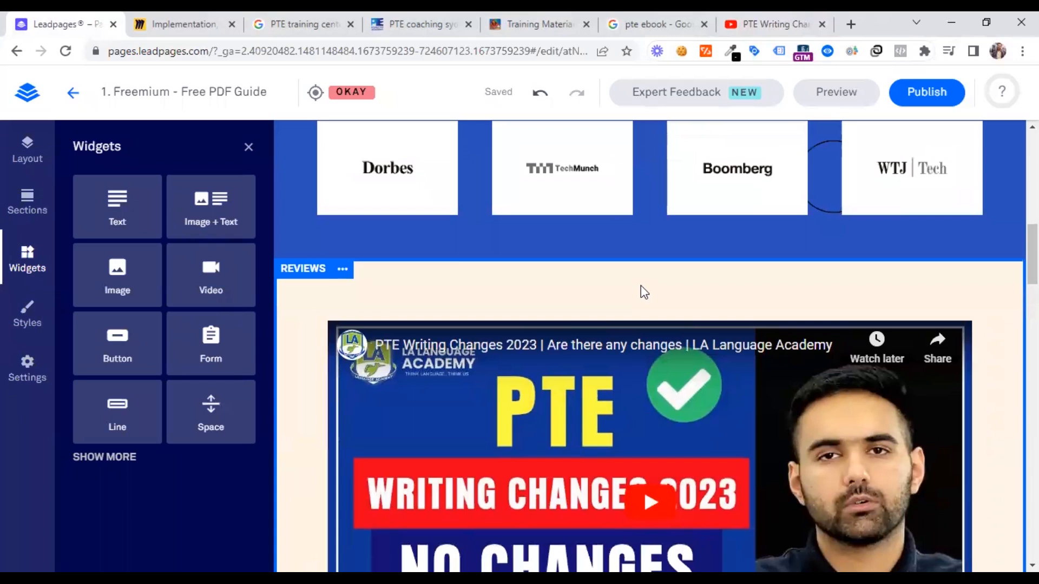
pyautogui.scroll(2, 626, 290)
pyautogui.scroll(-3, 614, 457)
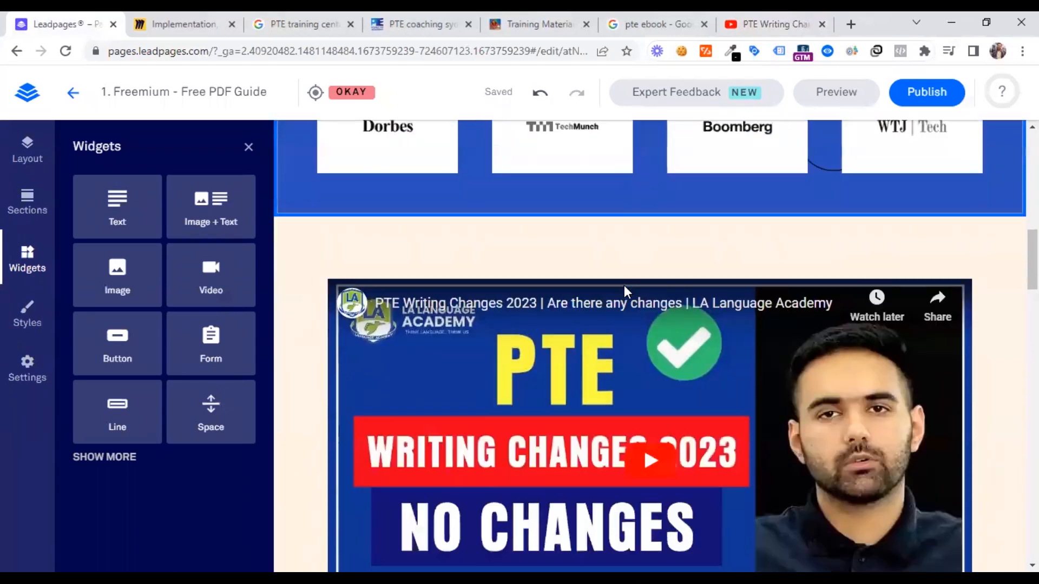
pyautogui.scroll(-4, 615, 457)
pyautogui.scroll(1, 615, 457)
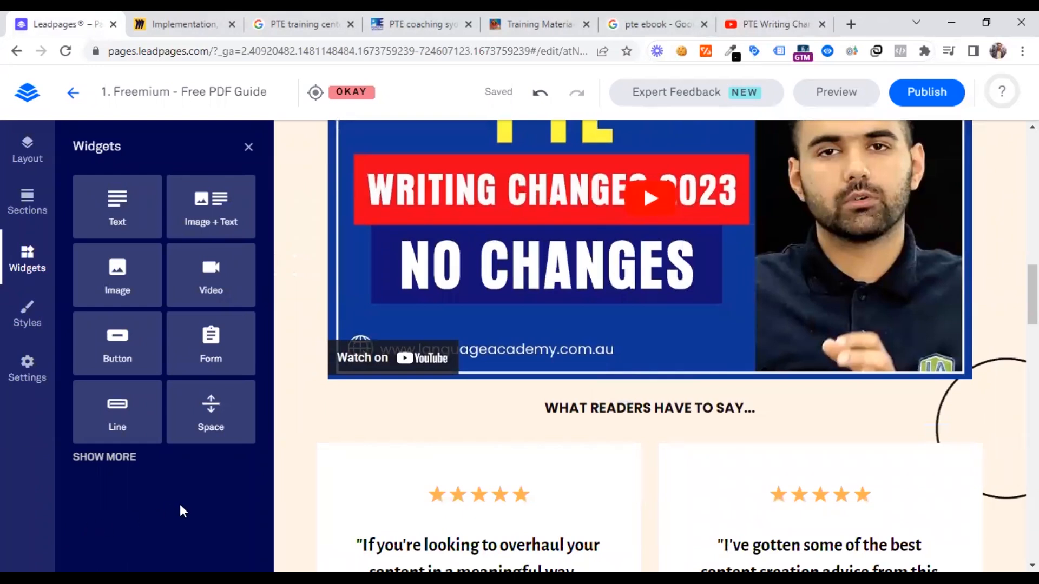
pyautogui.moveTo(210, 414); pyautogui.dragTo(448, 444)
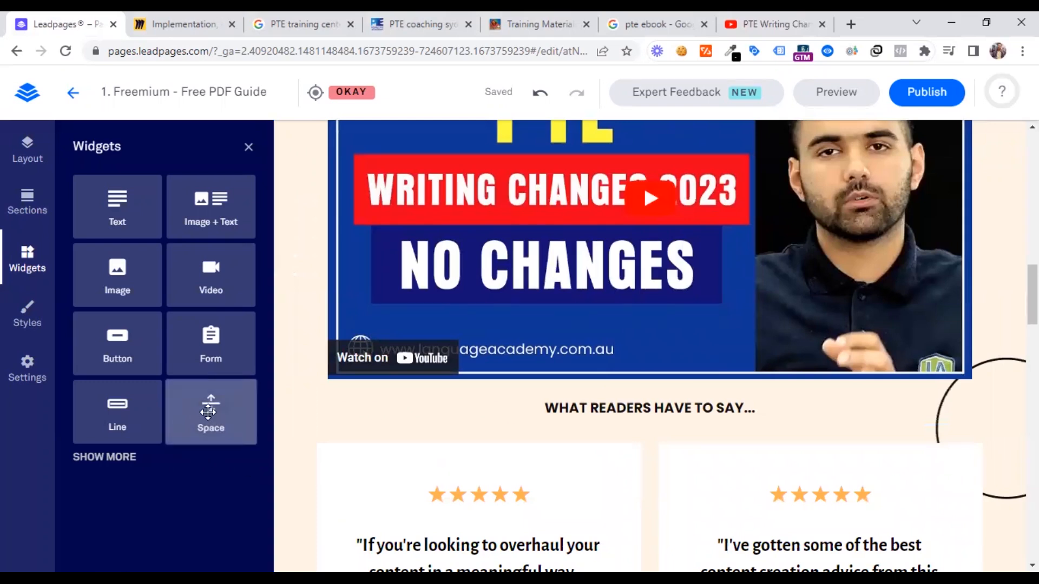
pyautogui.moveTo(227, 412); pyautogui.dragTo(567, 451)
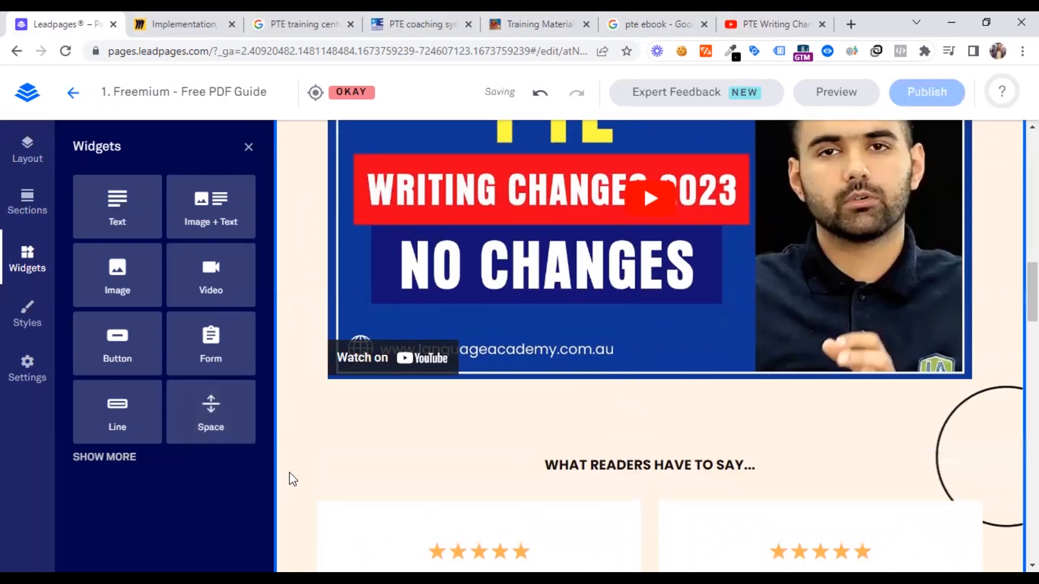
pyautogui.scroll(3, 297, 464)
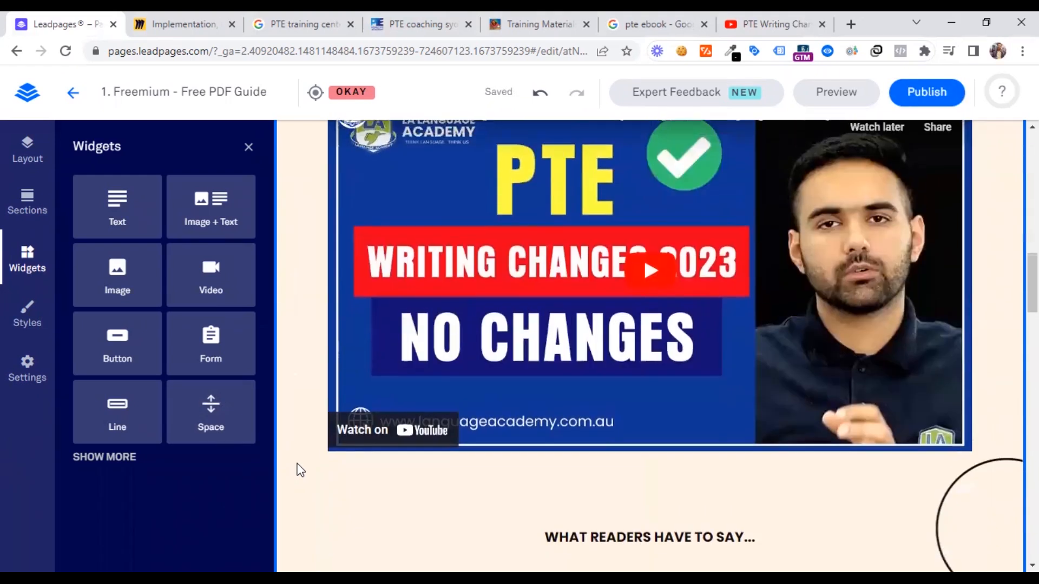
pyautogui.scroll(-3, 294, 464)
pyautogui.scroll(-1, 297, 470)
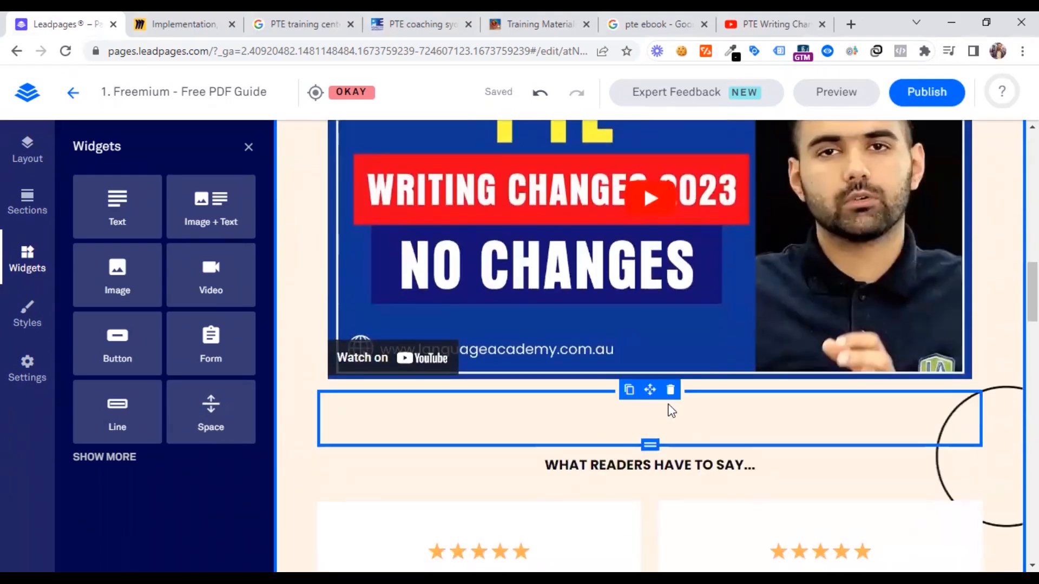
# Try duplicating the "SEND ME THE FREE EBOOK GUIDE" button above the footer, and delete the extra button
pyautogui.scroll(-10, 572, 425)
pyautogui.scroll(-10, 573, 427)
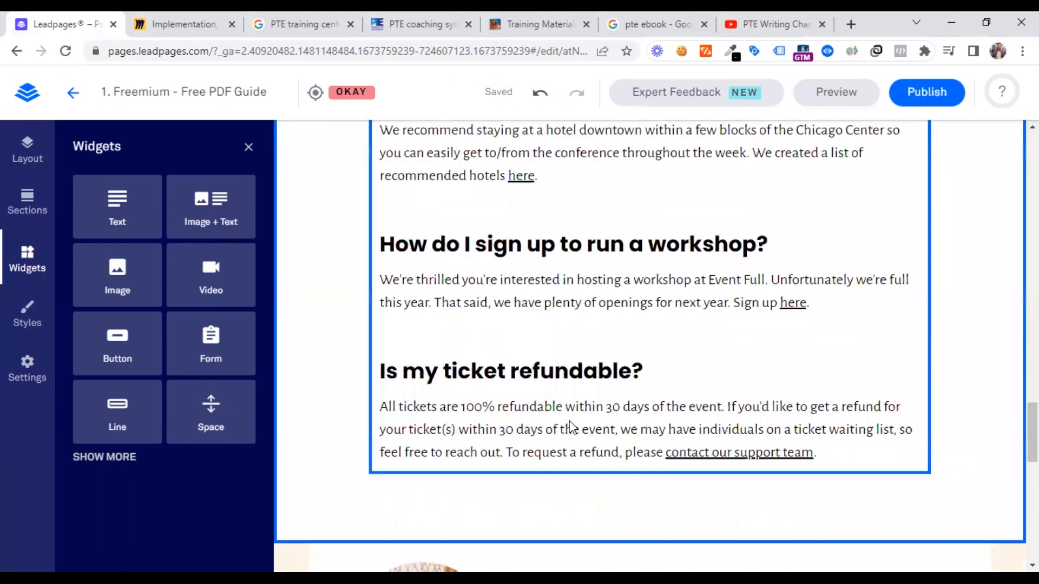
pyautogui.scroll(3, 557, 416)
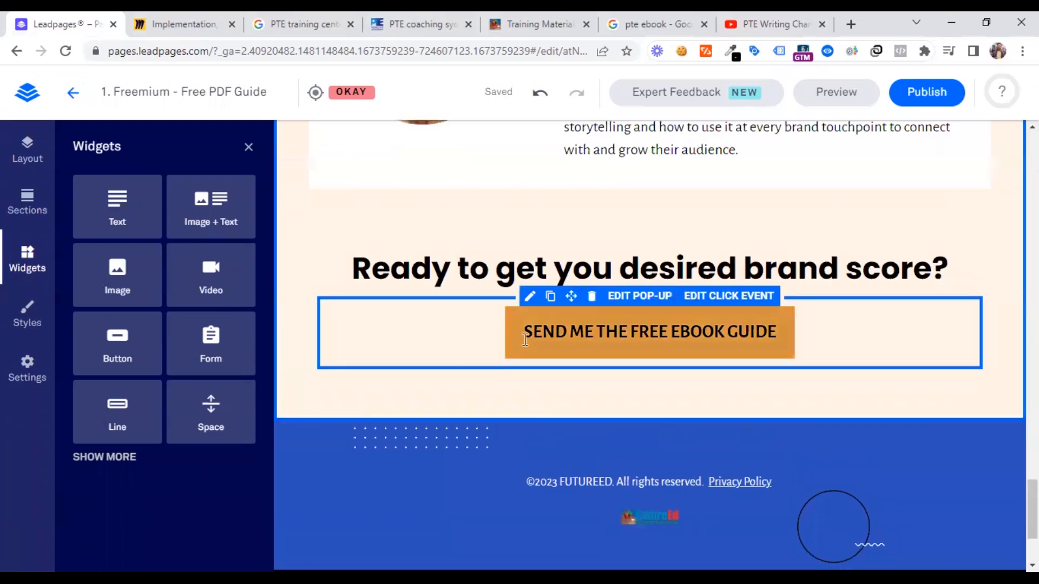
pyautogui.click(523, 344)
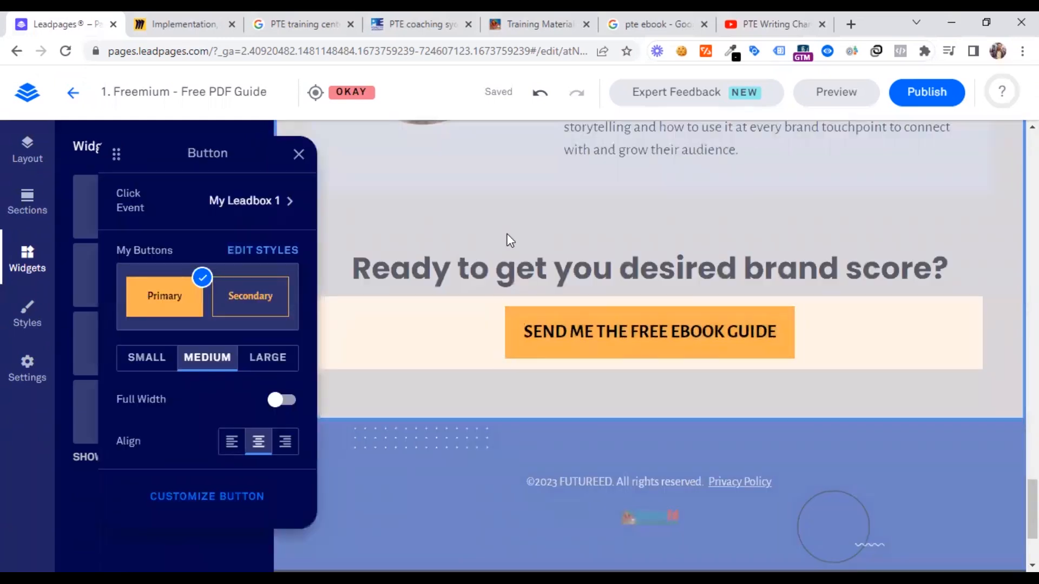
pyautogui.click(516, 244)
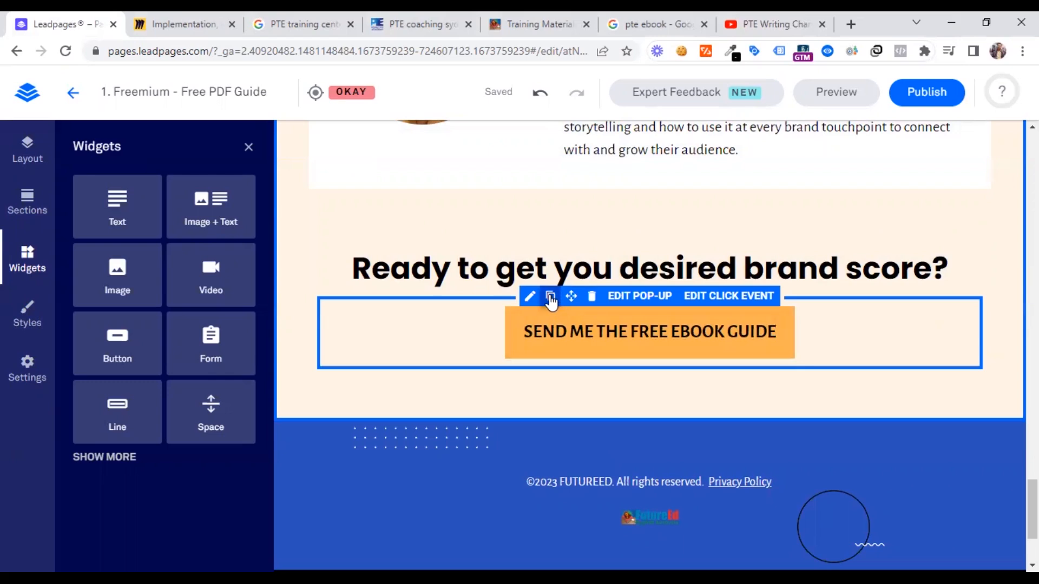
pyautogui.click(550, 297)
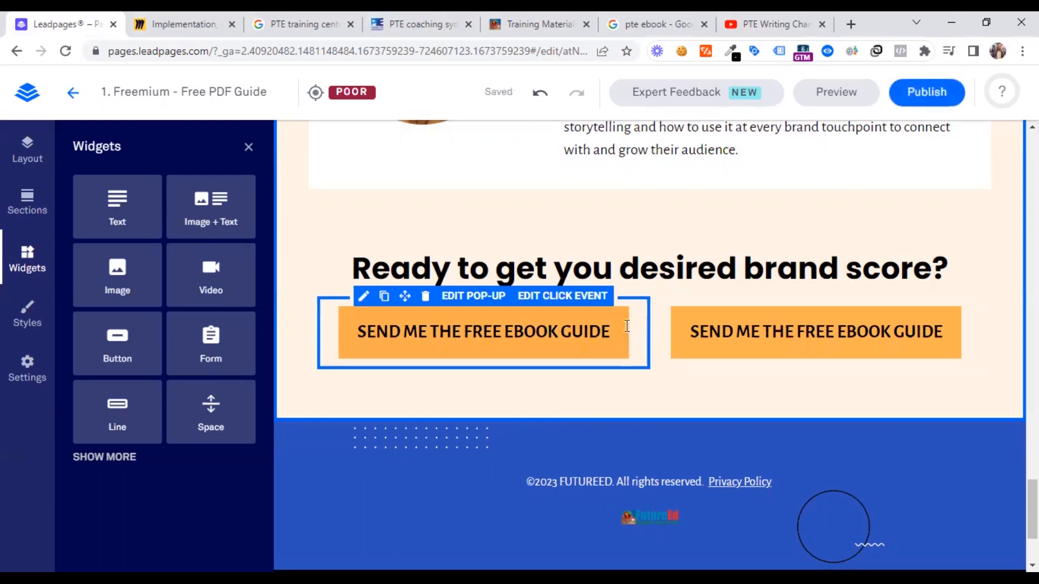
pyautogui.click(423, 295)
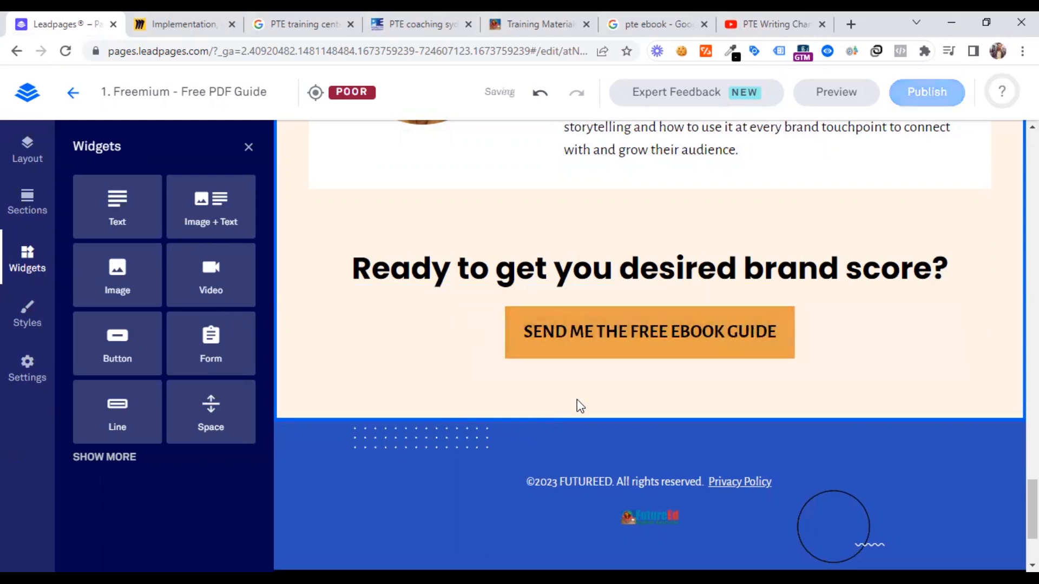
pyautogui.scroll(-3, 543, 416)
pyautogui.scroll(20, 543, 416)
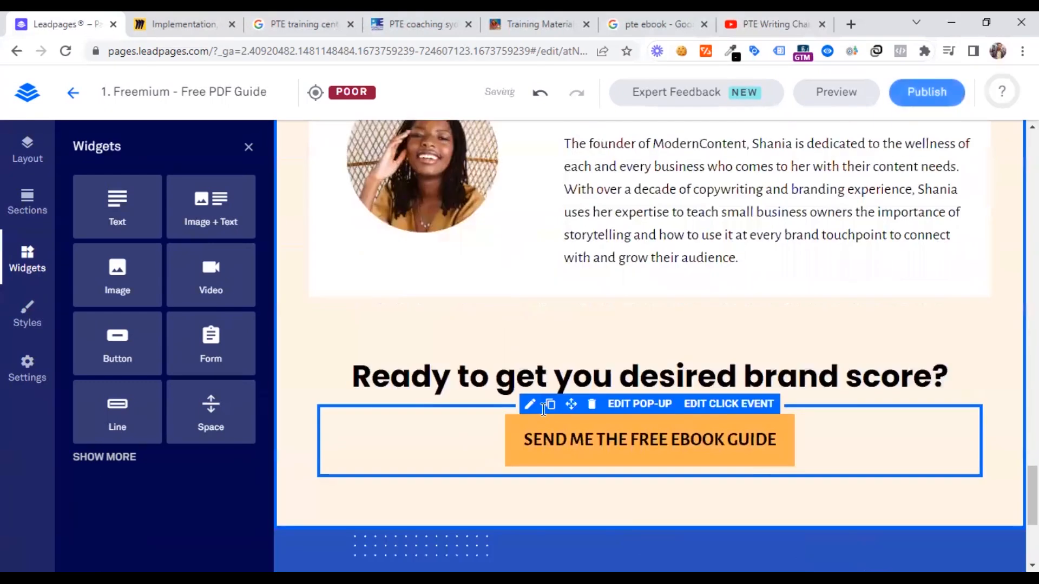
pyautogui.scroll(15, 529, 433)
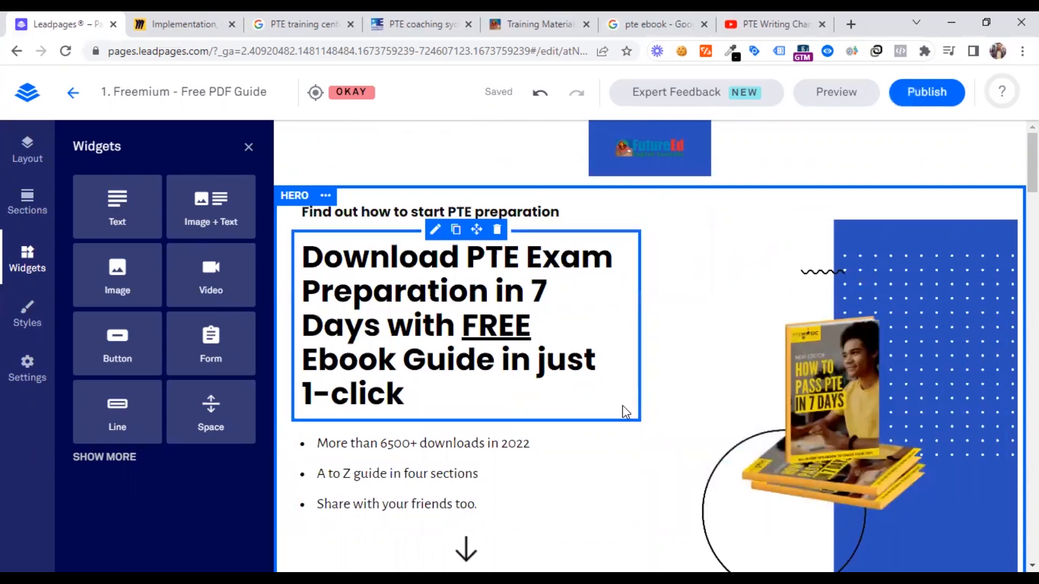
pyautogui.scroll(-4, 582, 411)
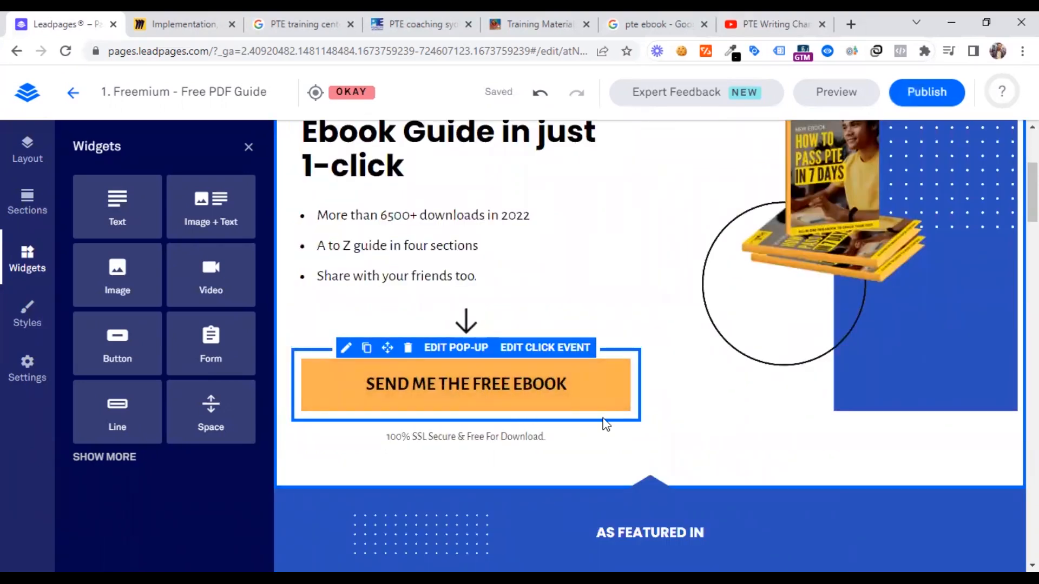
pyautogui.scroll(4, 605, 425)
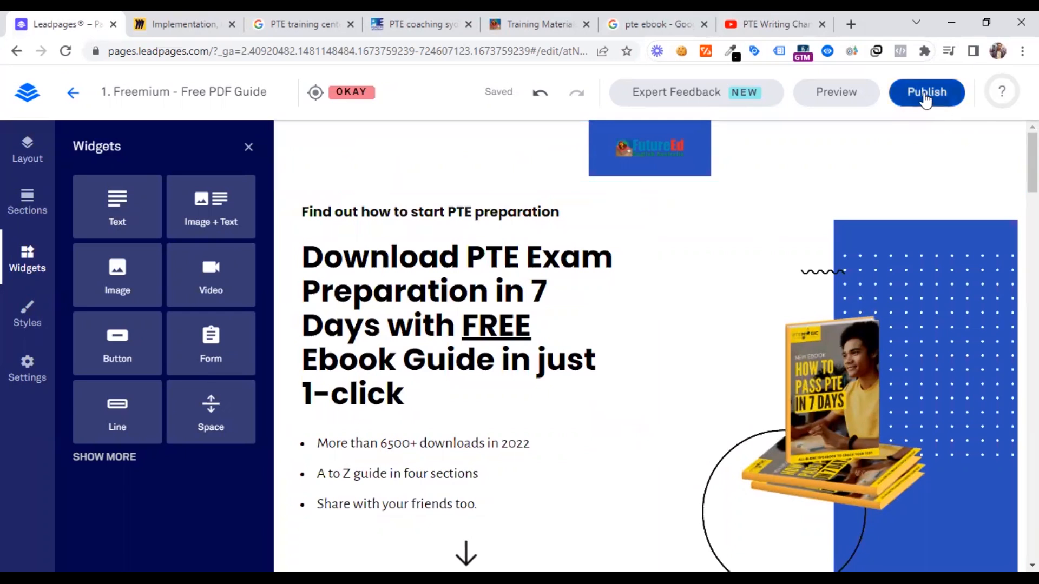
pyautogui.click(926, 96)
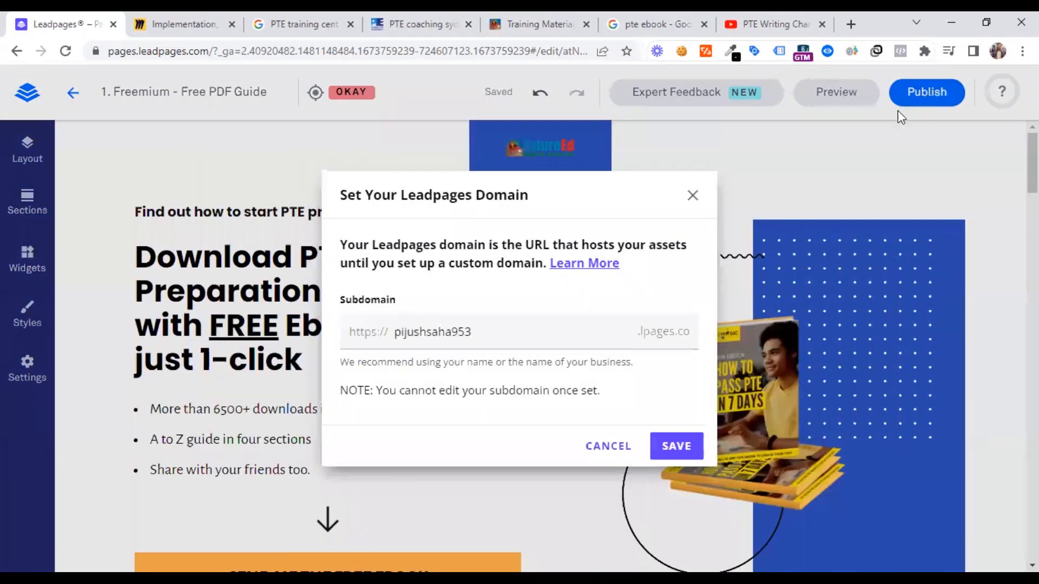
pyautogui.click(690, 199)
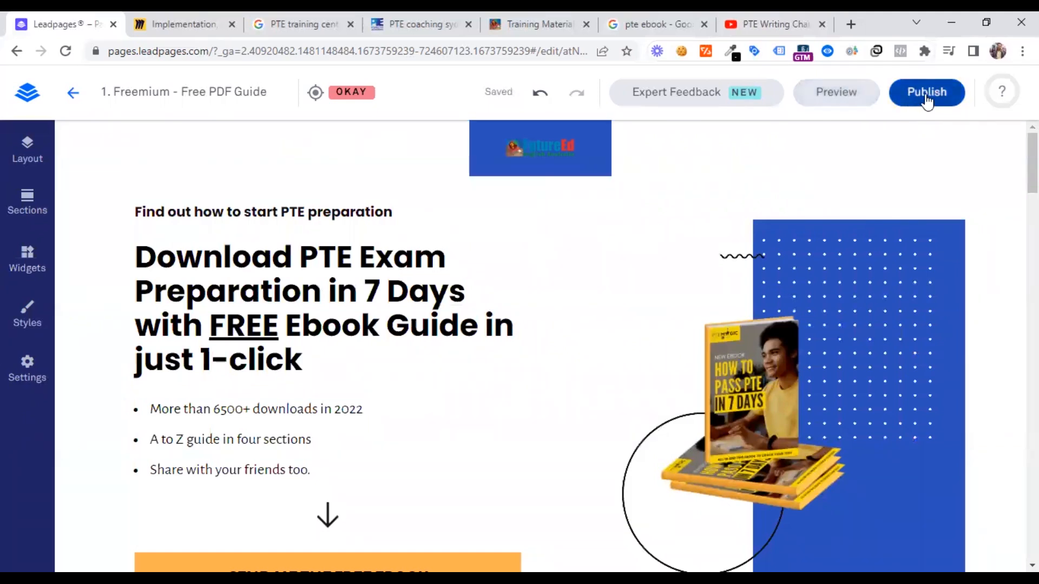
pyautogui.scroll(-7, 476, 441)
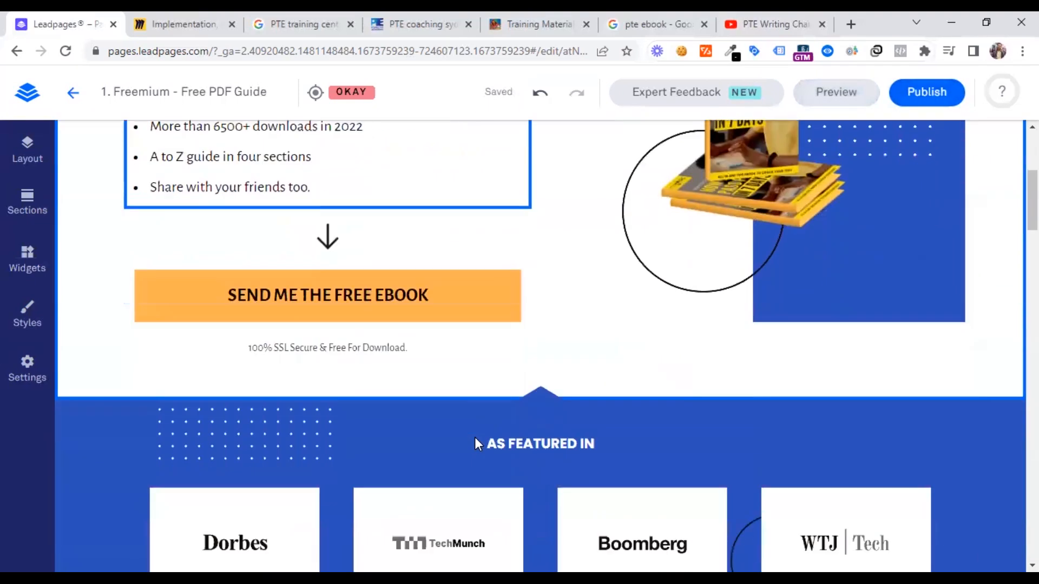
pyautogui.scroll(7, 476, 443)
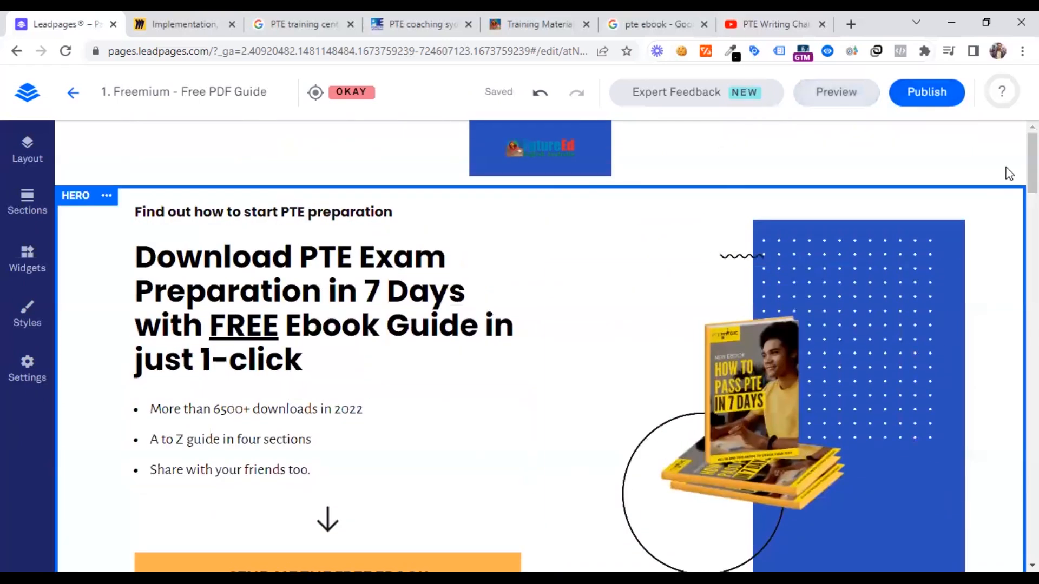
# Start publishing the landing page and replace the suggested Leadpages subdomain with "futureedpte"
pyautogui.click(937, 97)
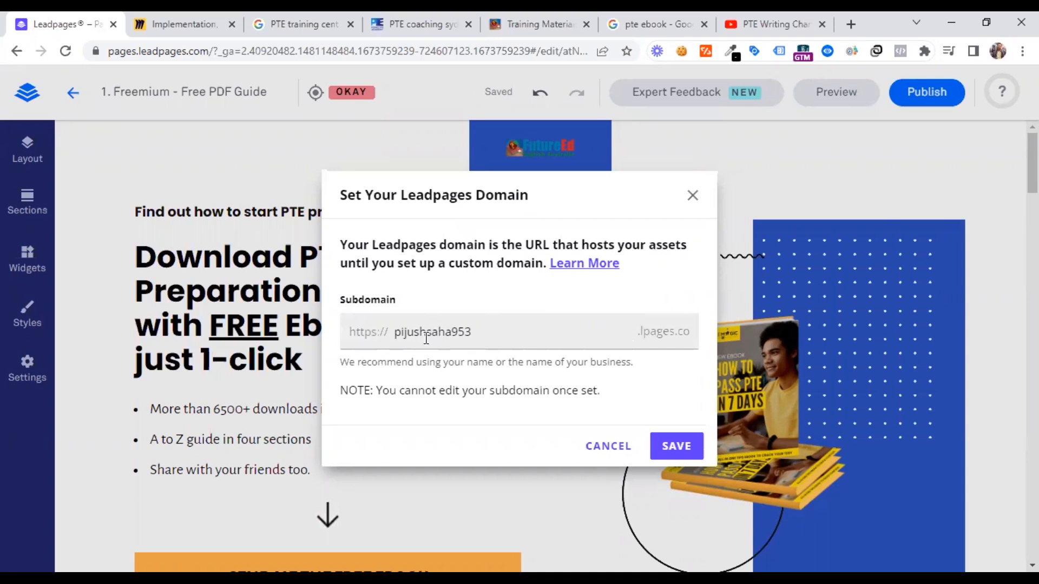
pyautogui.click(411, 334)
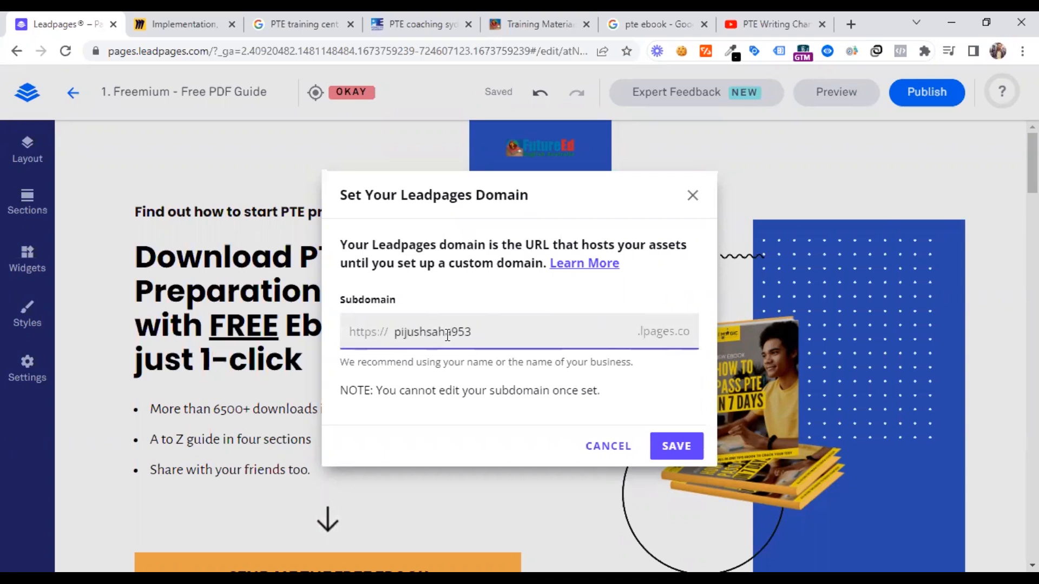
pyautogui.doubleClick(411, 330)
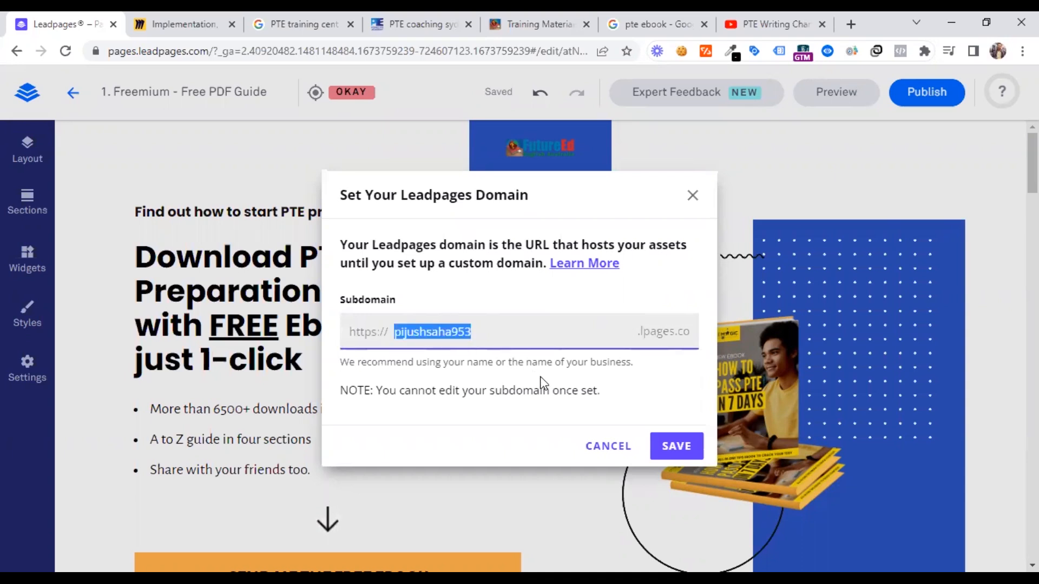
pyautogui.write('futur')
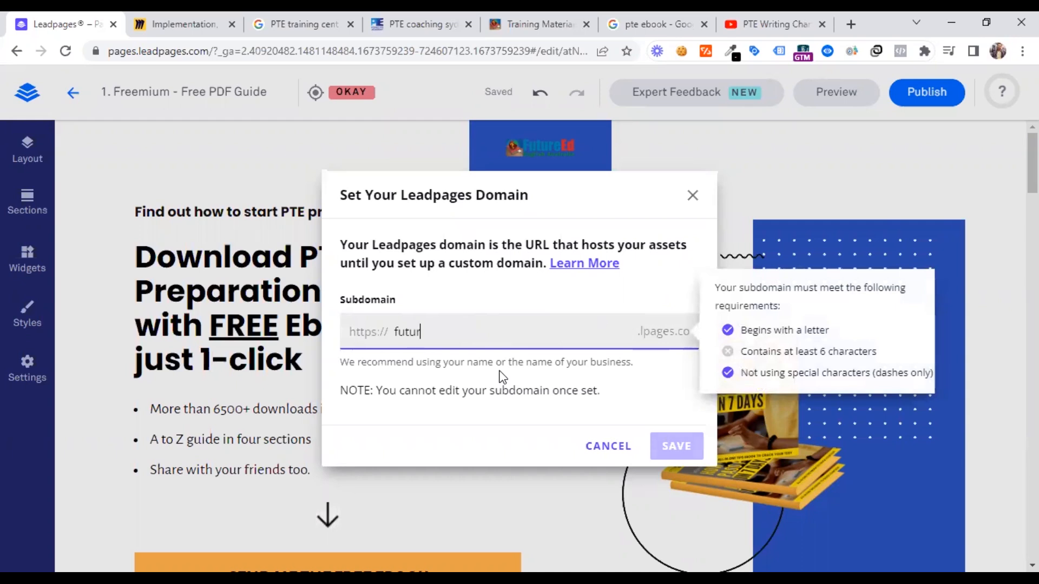
pyautogui.write('eedpte')
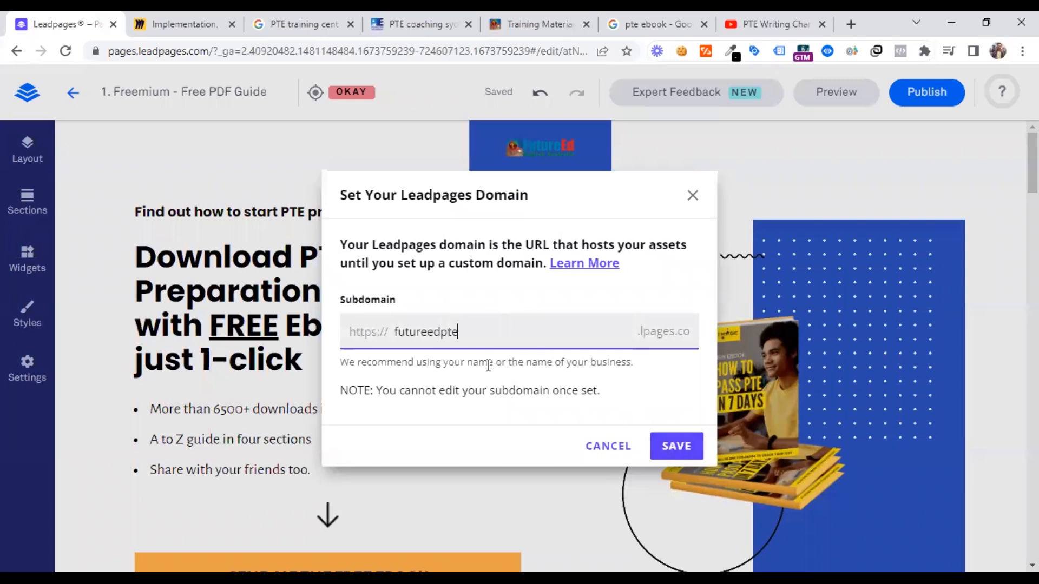
# Extend the subdomain to "futureedptecentre" and save the Leadpages domain
pyautogui.doubleClick(430, 334)
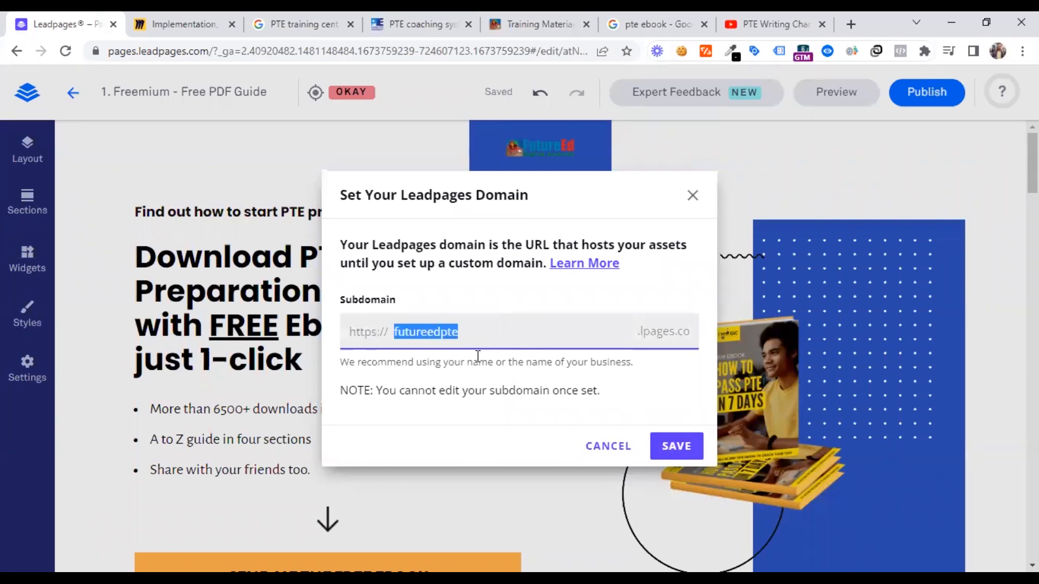
pyautogui.click(474, 332)
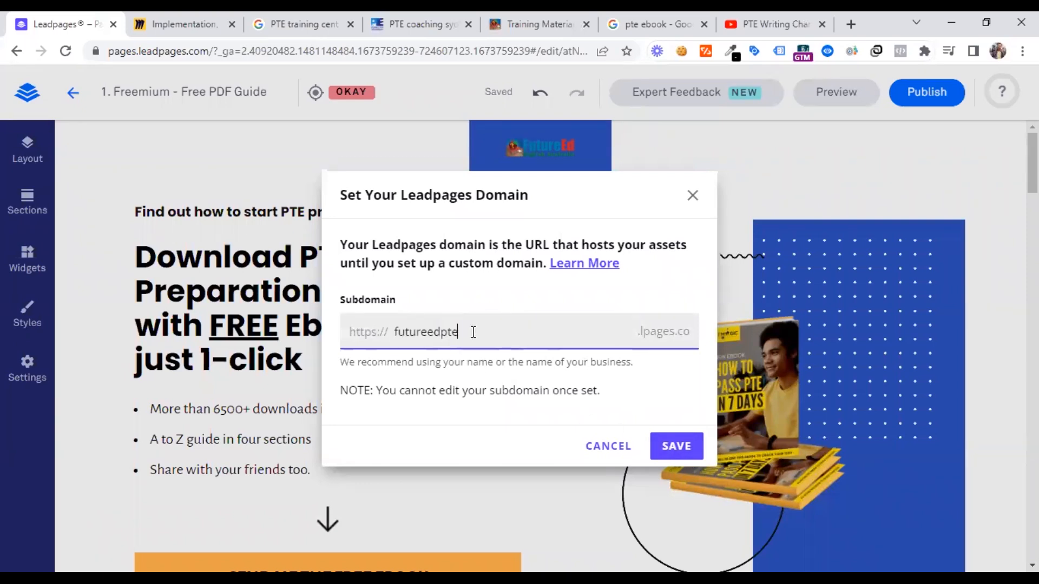
pyautogui.write('centre')
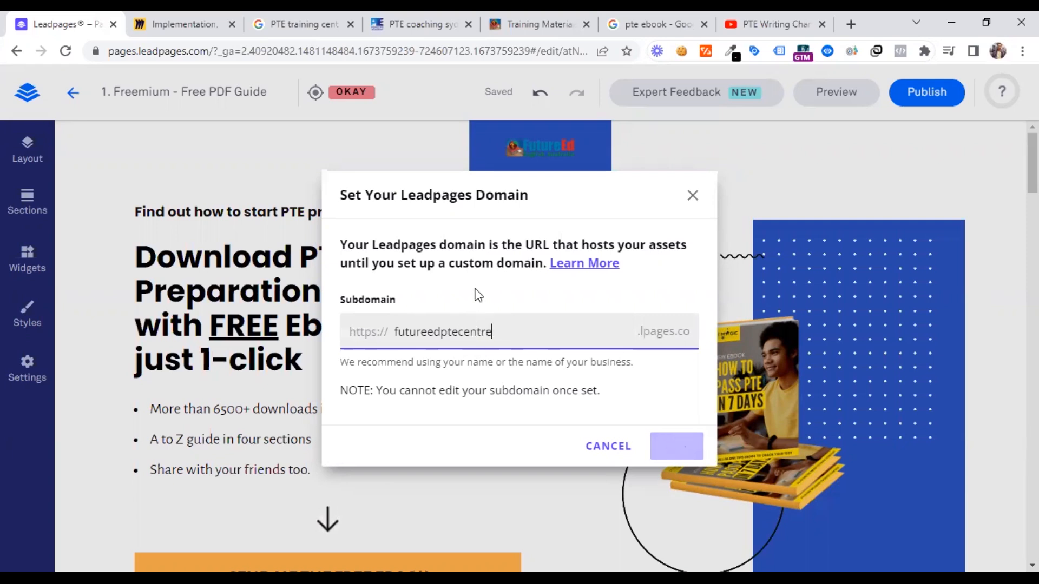
pyautogui.click(490, 308)
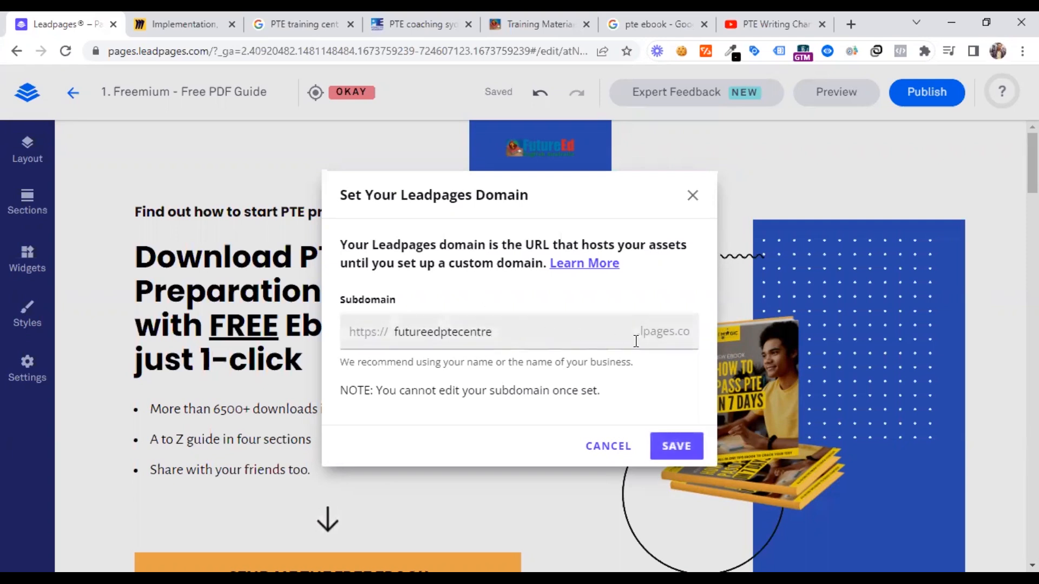
pyautogui.moveTo(639, 331); pyautogui.dragTo(689, 332)
pyautogui.click(672, 332)
pyautogui.click(676, 449)
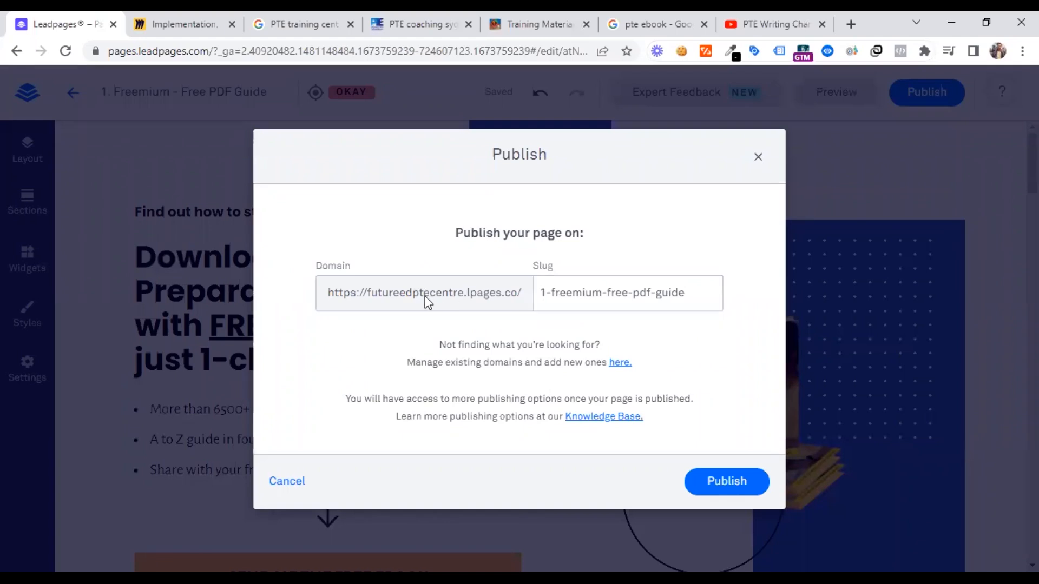
# Change the page's publishing slug to "free-ebook"
pyautogui.tripleClick(554, 297)
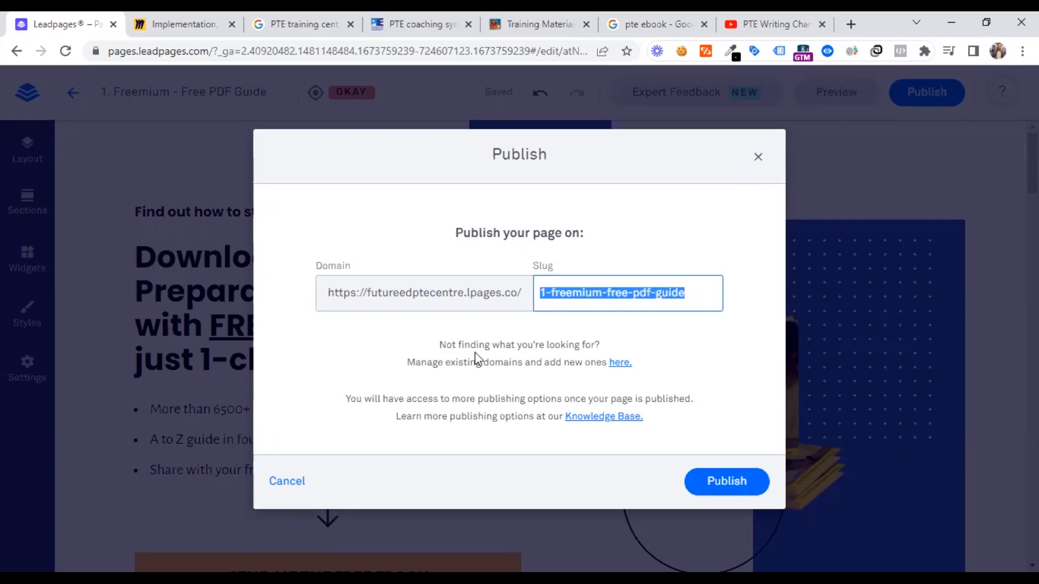
pyautogui.click(600, 303)
pyautogui.moveTo(607, 292); pyautogui.dragTo(530, 295)
pyautogui.press('BackSpace')
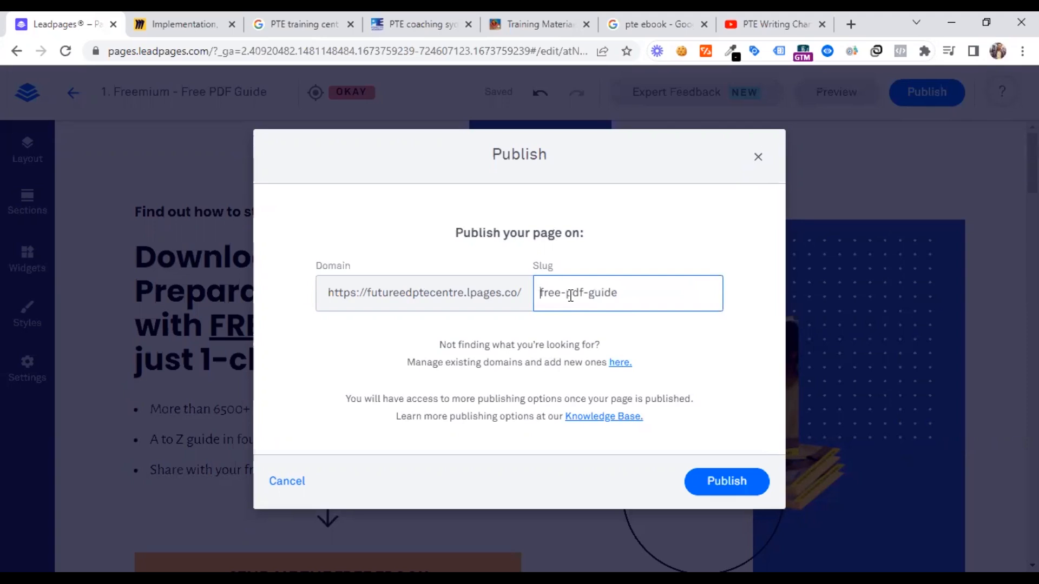
pyautogui.doubleClick(571, 294)
pyautogui.moveTo(567, 294); pyautogui.dragTo(638, 298)
pyautogui.write('e')
pyautogui.moveTo(367, 293); pyautogui.dragTo(509, 312)
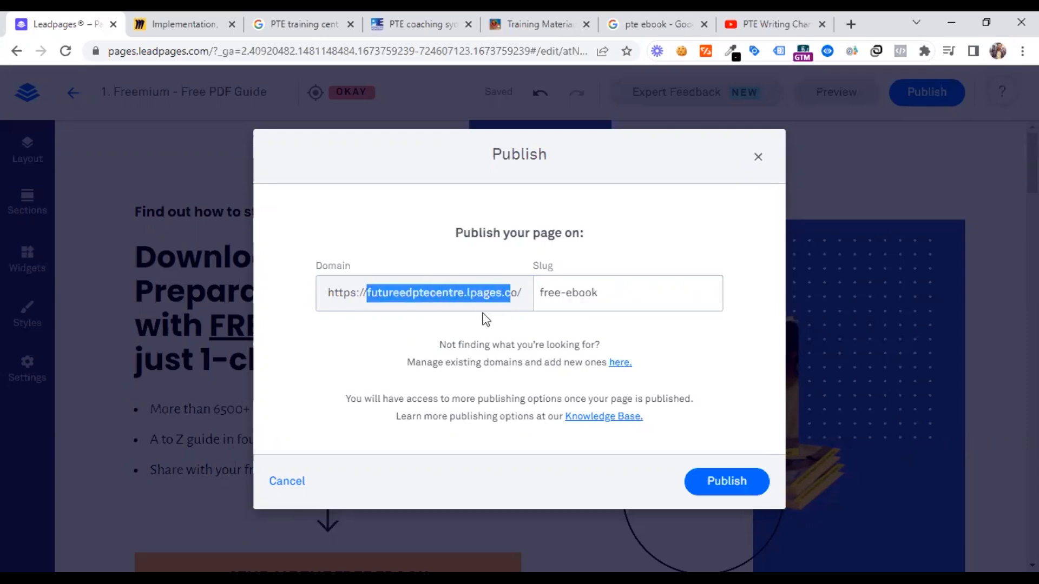
pyautogui.click(485, 318)
pyautogui.click(582, 297)
pyautogui.moveTo(541, 292); pyautogui.dragTo(614, 297)
pyautogui.click(548, 324)
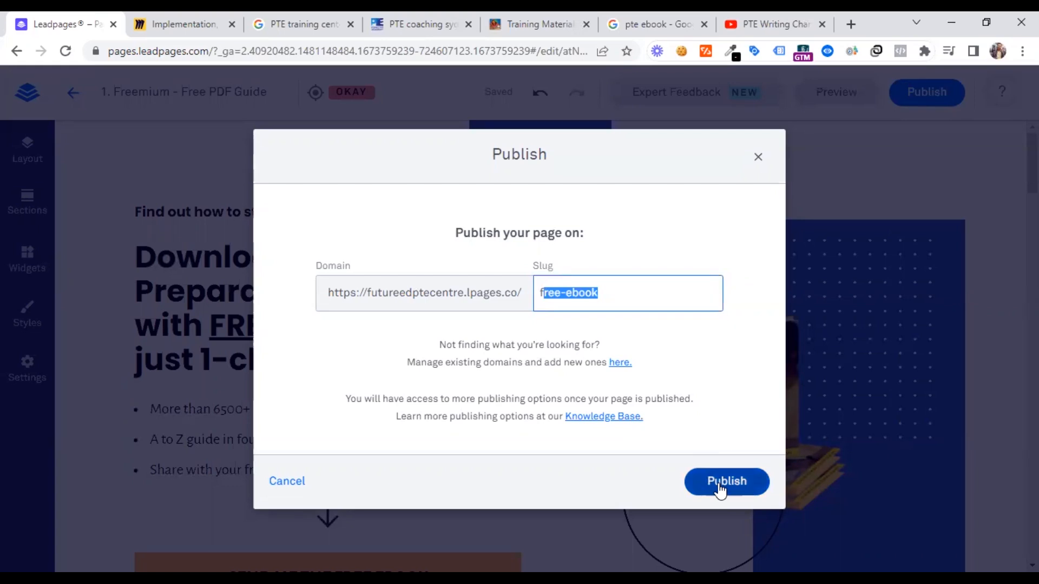
pyautogui.click(565, 294)
pyautogui.click(602, 294)
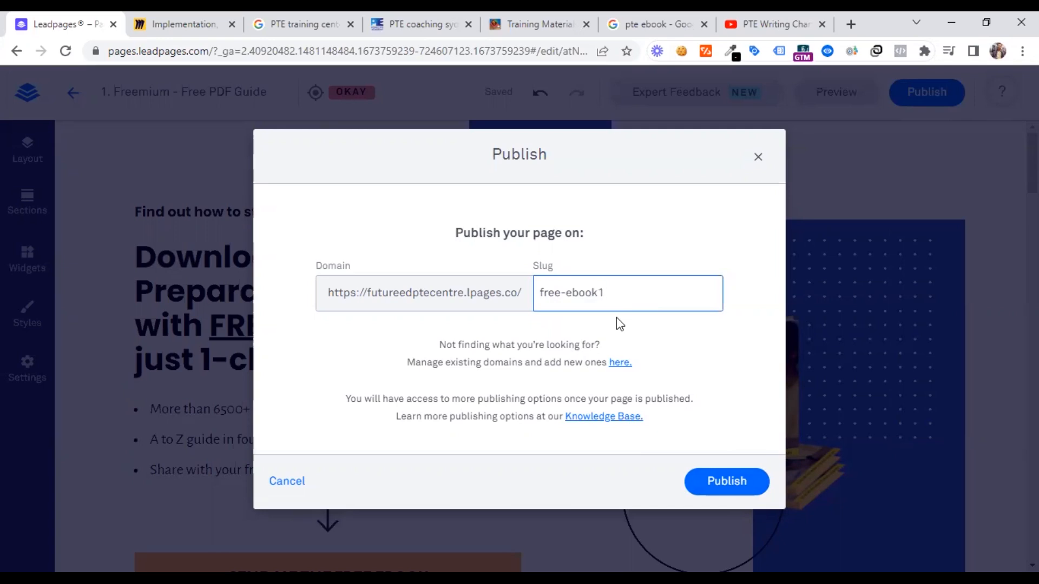
pyautogui.press('BackSpace')
pyautogui.click(639, 331)
# Publish the landing page and open its copied URL, futureedptecentre.lpages.co/free-ebook/, in a new browser tab
pyautogui.click(725, 484)
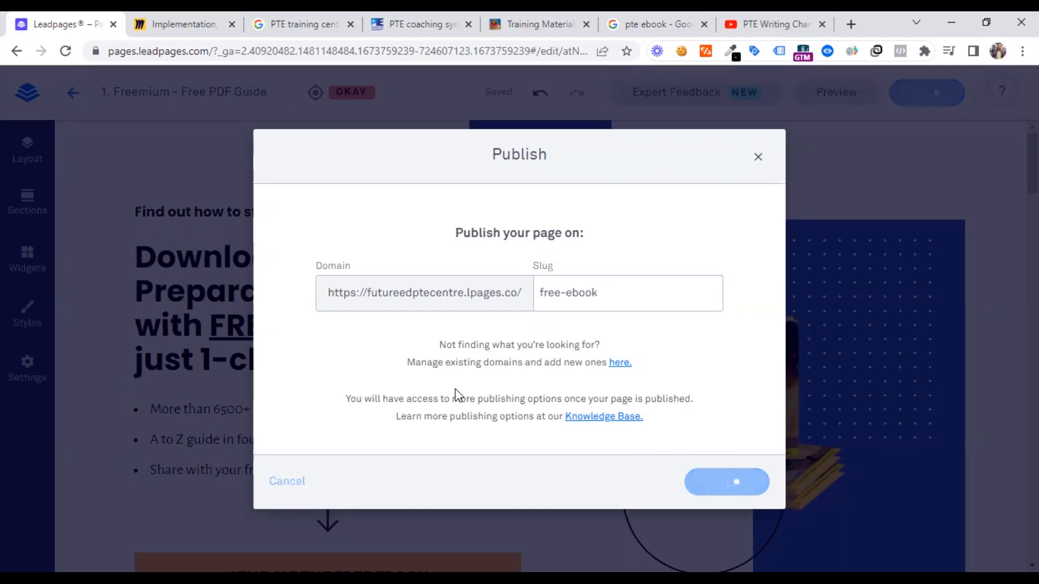
pyautogui.click(637, 314)
pyautogui.click(850, 25)
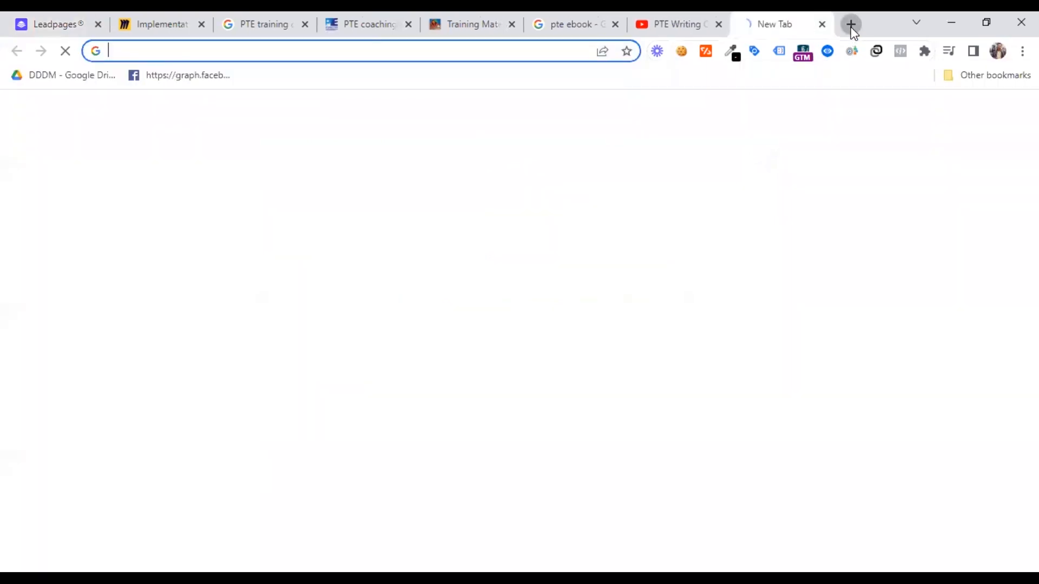
pyautogui.hotkey('ctrl', 'v')
pyautogui.press('Return')
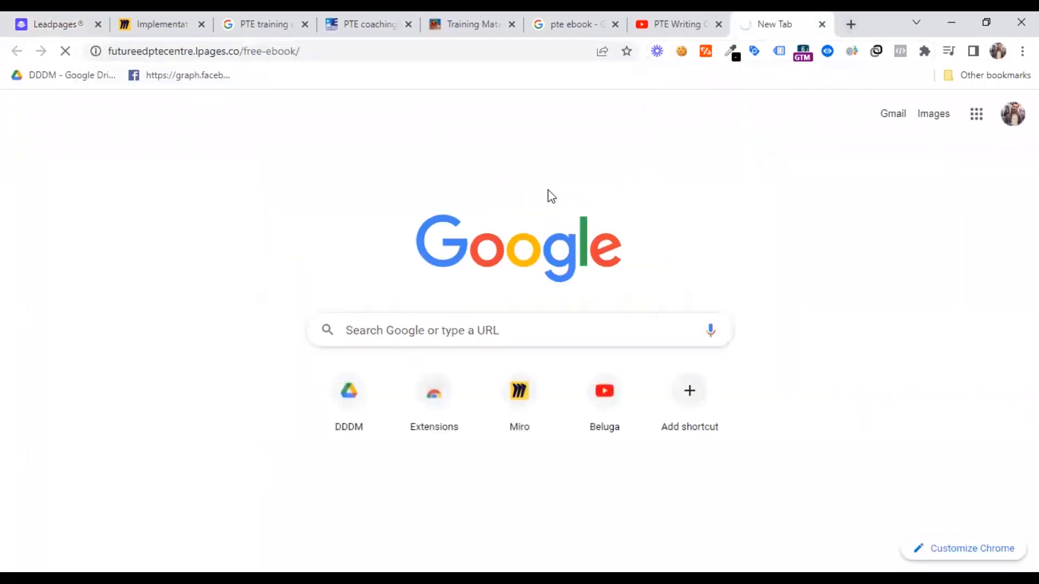